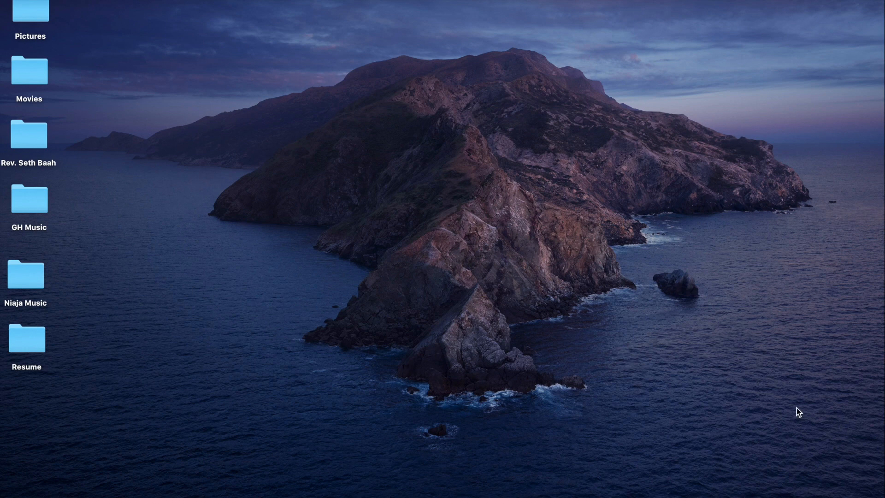
Launch Google Chrome full screen and search Google for DS-160
{"action": "mouse_move", "coordinate": [882, 410]}
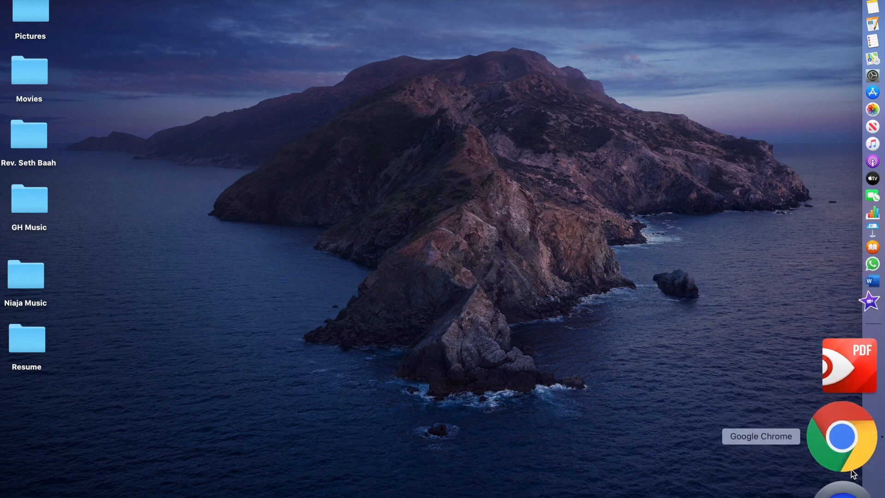
{"action": "left_click", "coordinate": [847, 466]}
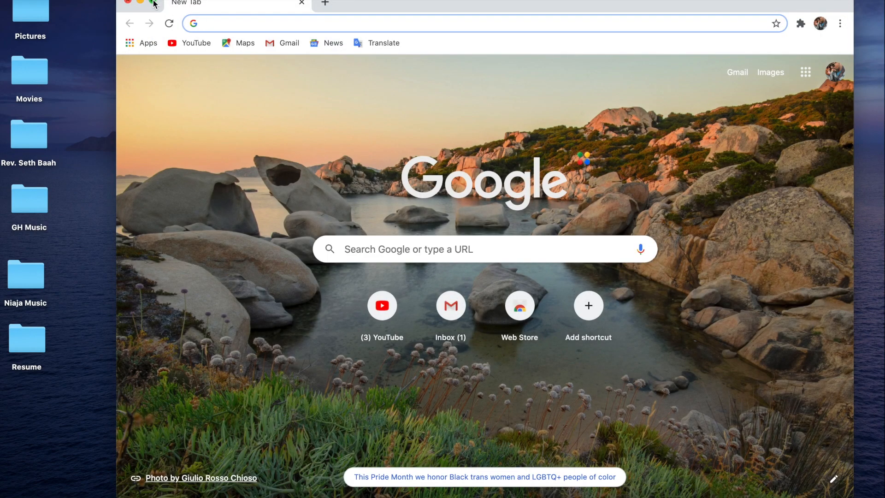
{"action": "left_click", "coordinate": [154, 1]}
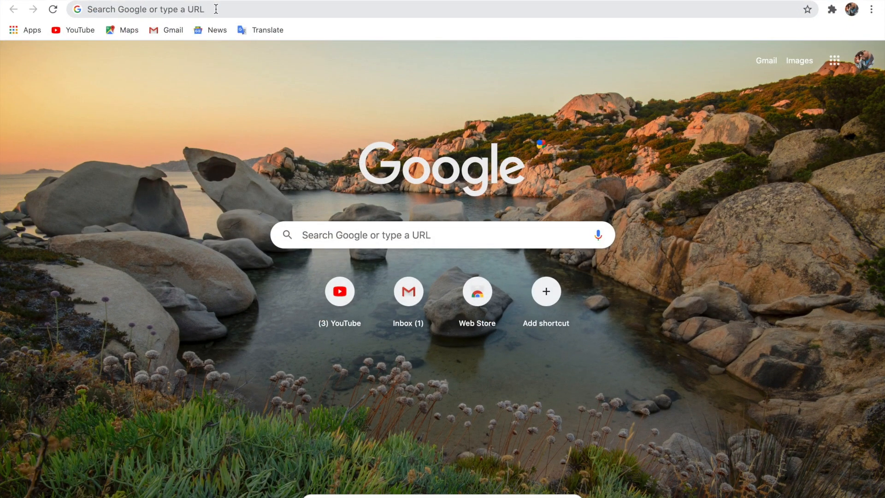
{"action": "left_click", "coordinate": [216, 9]}
{"action": "type", "text": "DS-16"}
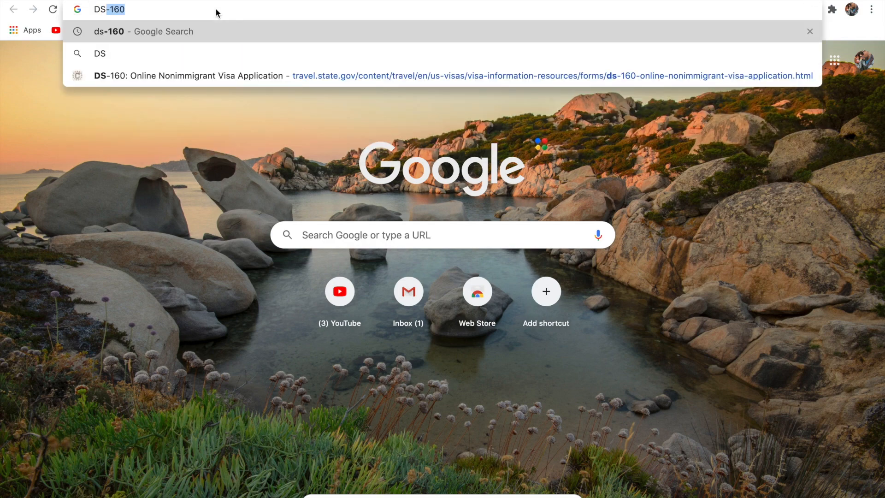
{"action": "type", "text": "0"}
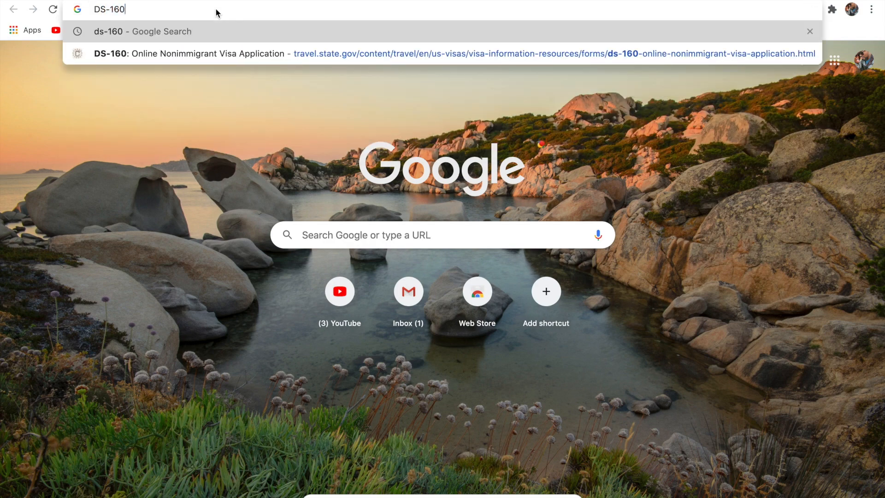
{"action": "key", "text": "Return"}
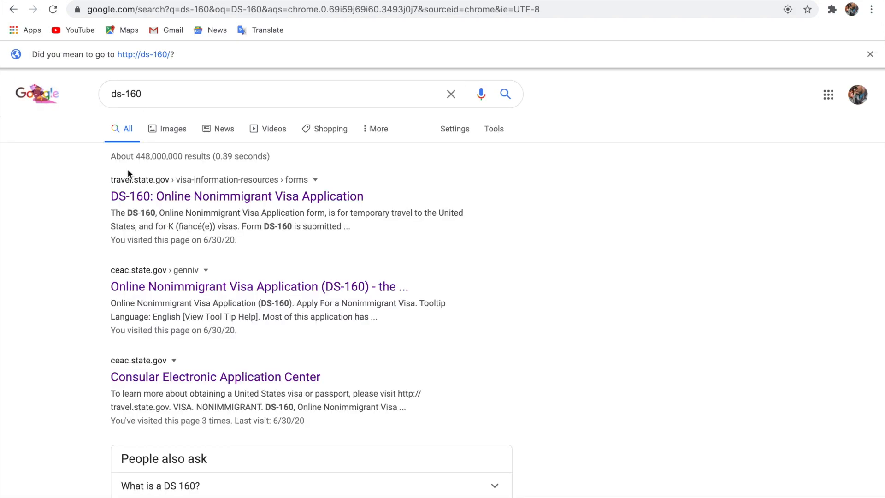
Open the Consular Electronic Application Center result, then its 'DS-160, Online Nonimmigrant Visa Application' link
{"action": "left_click", "coordinate": [238, 387]}
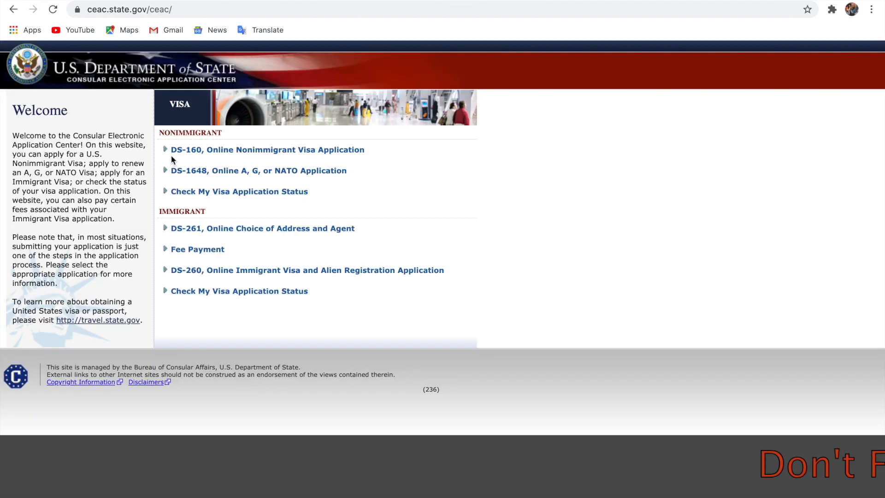
{"action": "mouse_move", "coordinate": [250, 156]}
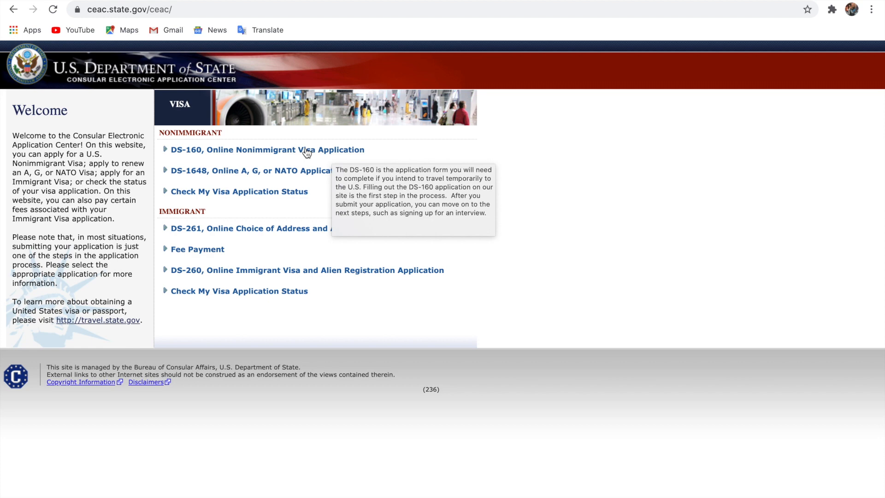
{"action": "left_click", "coordinate": [307, 150]}
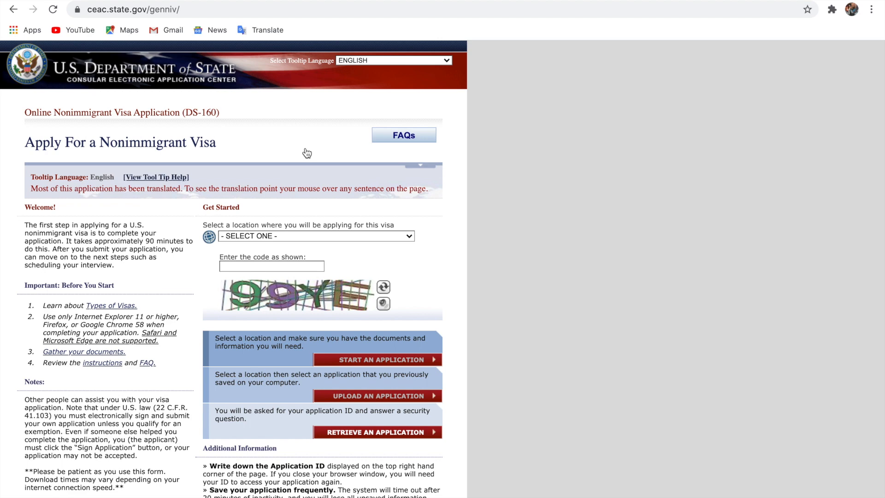
Choose GHANA, ACCRA as the application location and bring the captcha image into view
{"action": "scroll", "coordinate": [307, 153], "scroll_direction": "down", "scroll_amount": 2}
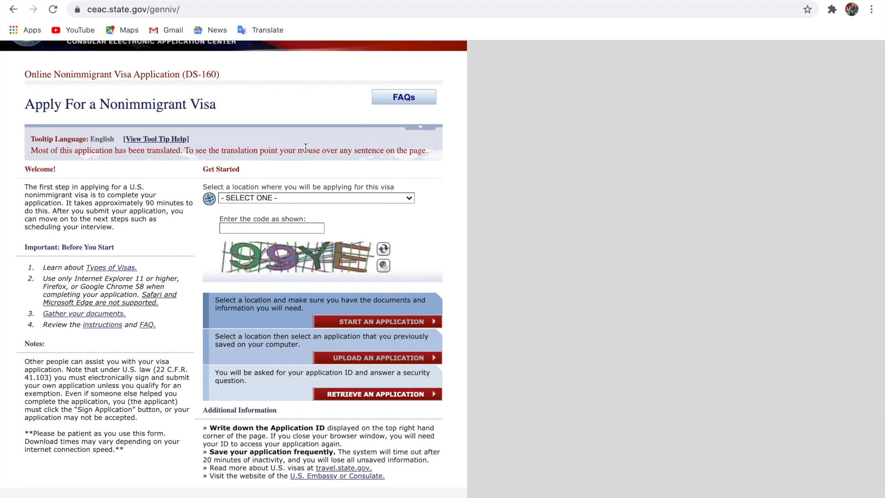
{"action": "scroll", "coordinate": [306, 135], "scroll_direction": "up", "scroll_amount": 5}
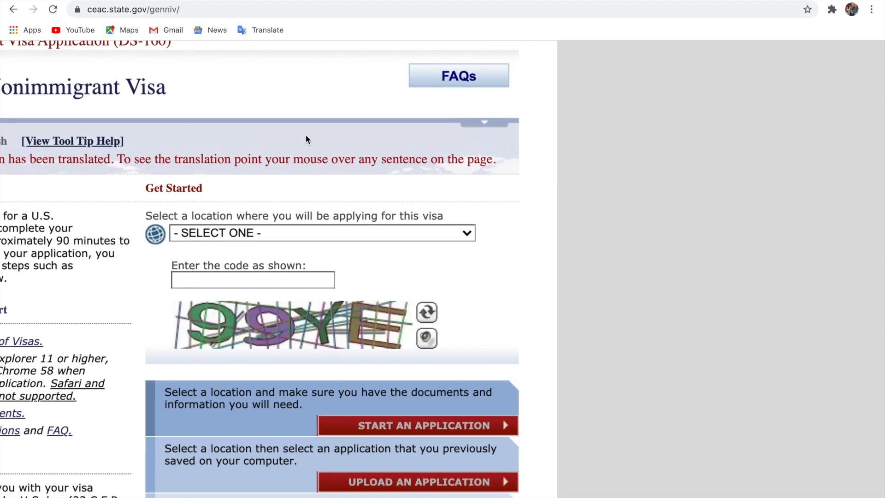
{"action": "scroll", "coordinate": [306, 134], "scroll_direction": "left", "scroll_amount": 5}
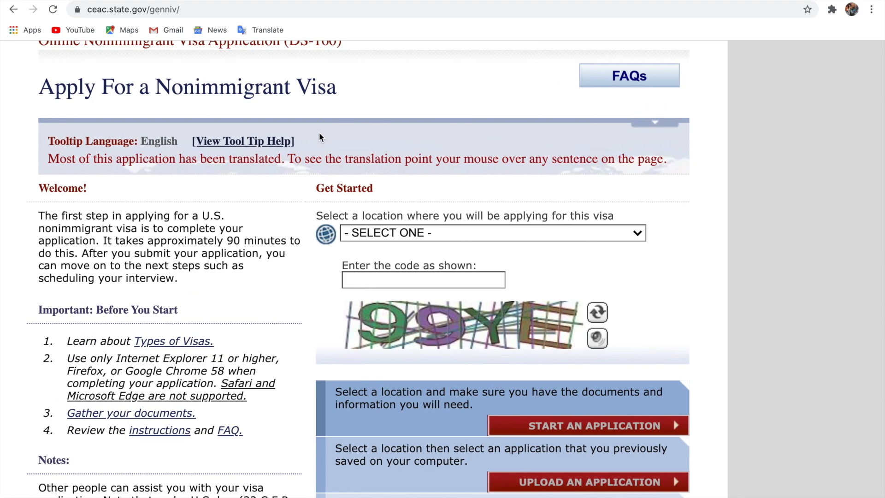
{"action": "scroll", "coordinate": [319, 131], "scroll_direction": "up", "scroll_amount": 3}
{"action": "scroll", "coordinate": [327, 130], "scroll_direction": "left", "scroll_amount": 4}
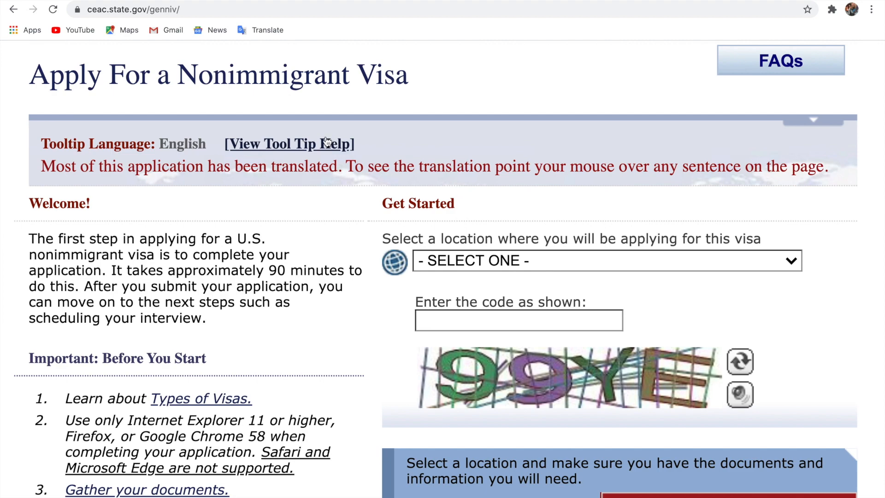
{"action": "scroll", "coordinate": [325, 141], "scroll_direction": "down", "scroll_amount": 2}
{"action": "scroll", "coordinate": [325, 141], "scroll_direction": "left", "scroll_amount": 2}
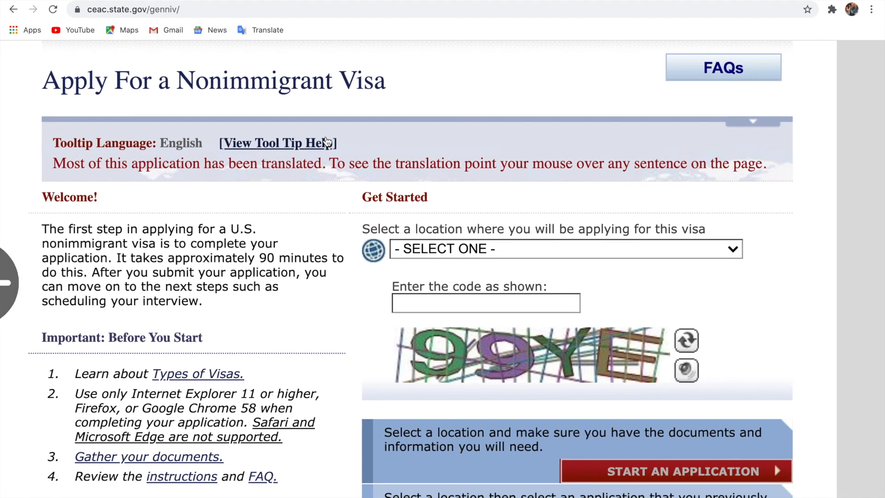
{"action": "scroll", "coordinate": [327, 138], "scroll_direction": "right", "scroll_amount": 2}
{"action": "scroll", "coordinate": [327, 141], "scroll_direction": "left", "scroll_amount": 1}
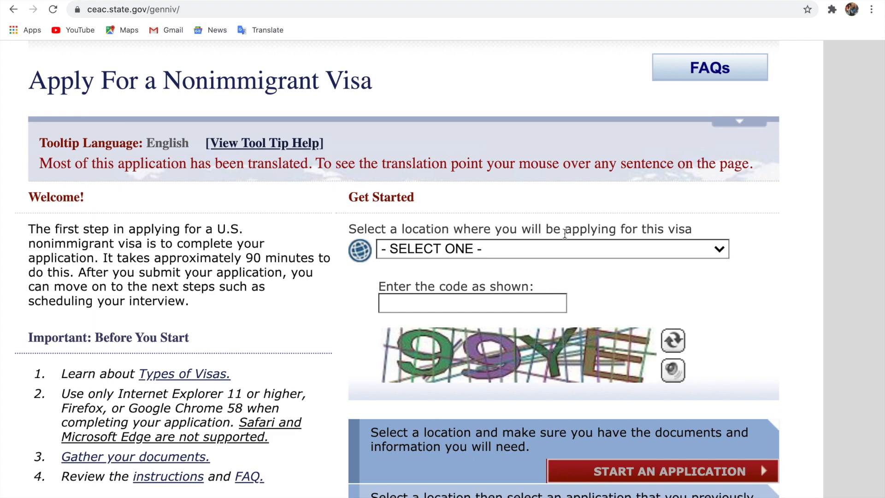
{"action": "left_click", "coordinate": [583, 249]}
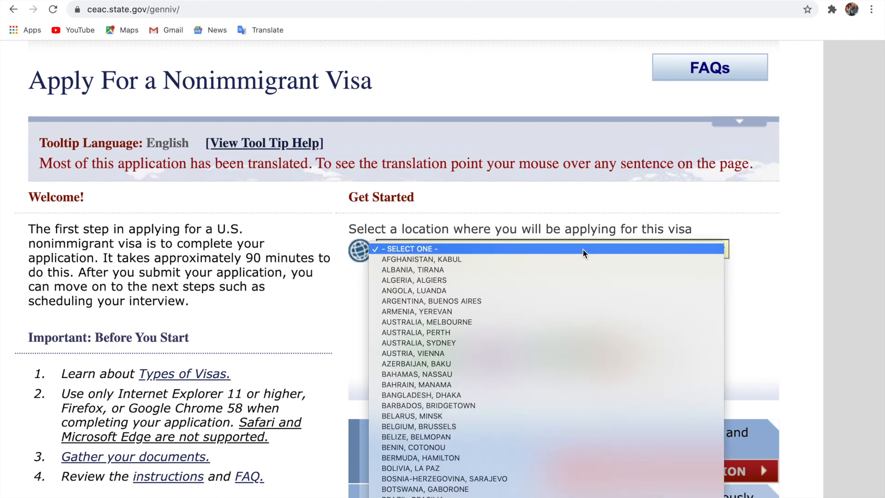
{"action": "scroll", "coordinate": [583, 248], "scroll_direction": "down", "scroll_amount": 10}
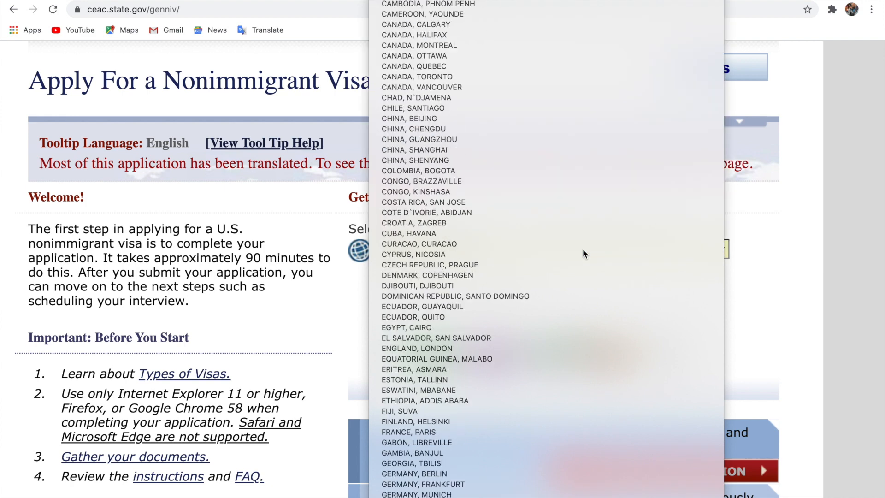
{"action": "left_click", "coordinate": [583, 249]}
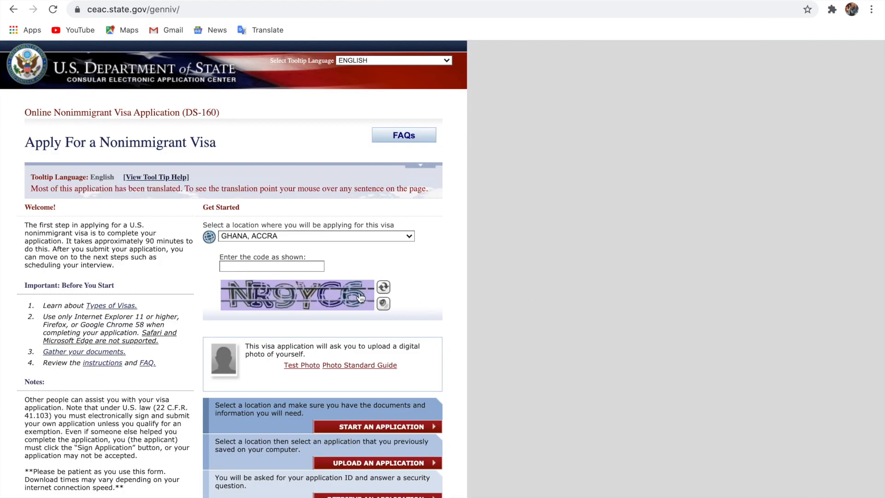
{"action": "left_click", "coordinate": [257, 266]}
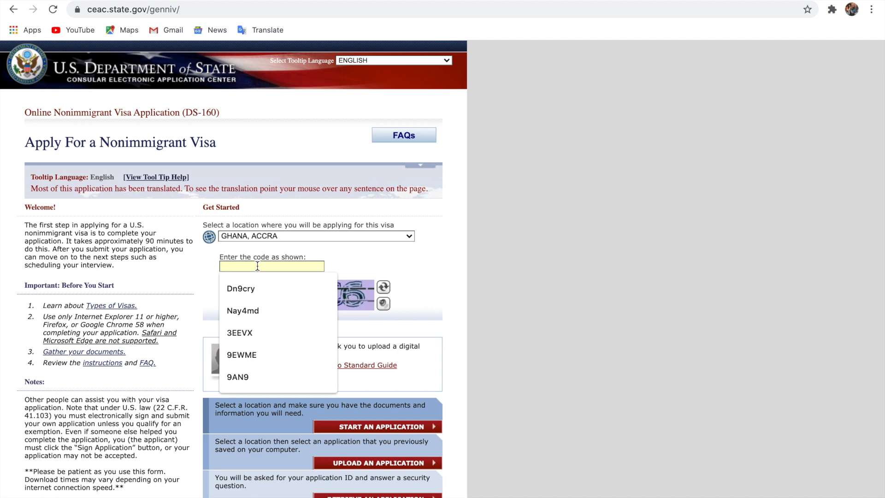
{"action": "left_click", "coordinate": [354, 267]}
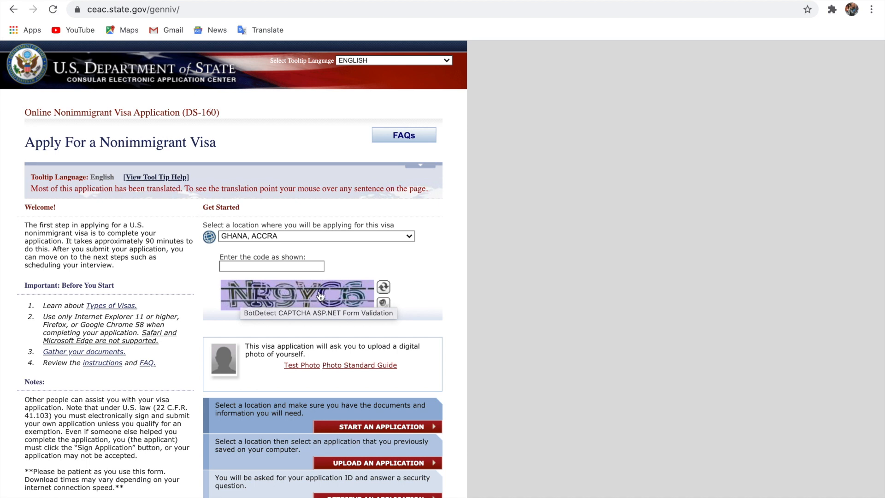
Type the six characters shown in the captcha image into the code field
{"action": "left_click", "coordinate": [274, 267]}
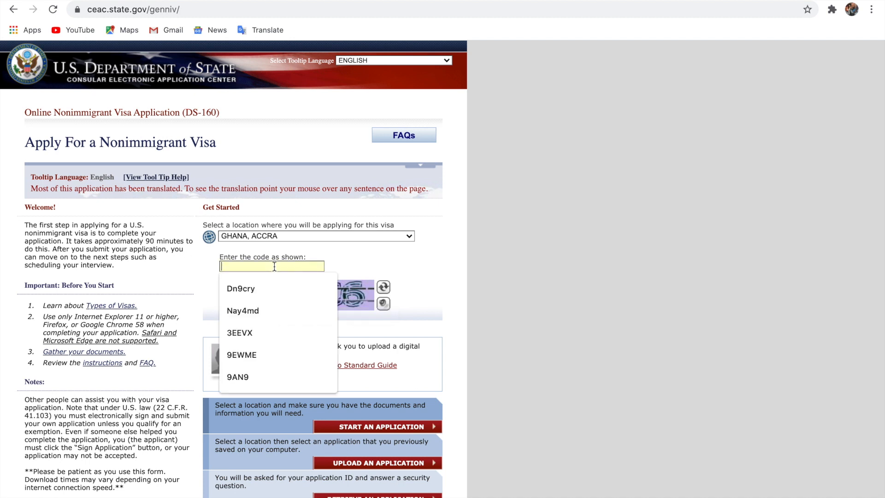
{"action": "type", "text": "N"}
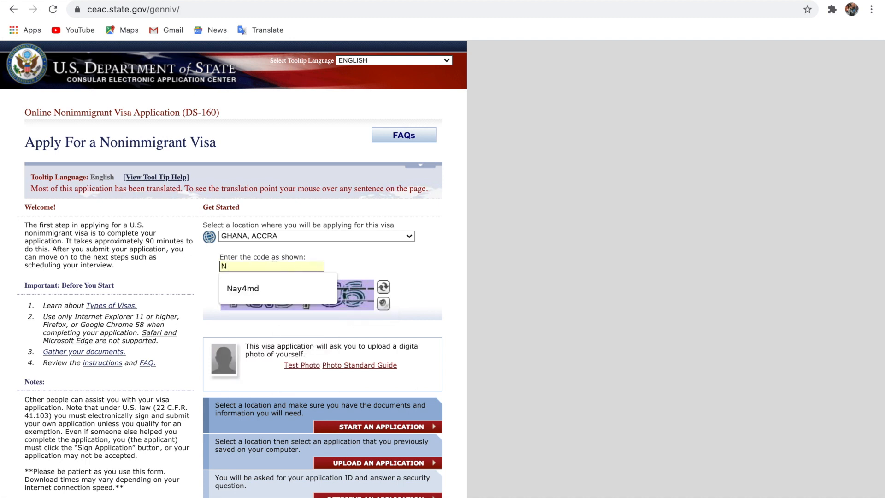
{"action": "type", "text": "R9"}
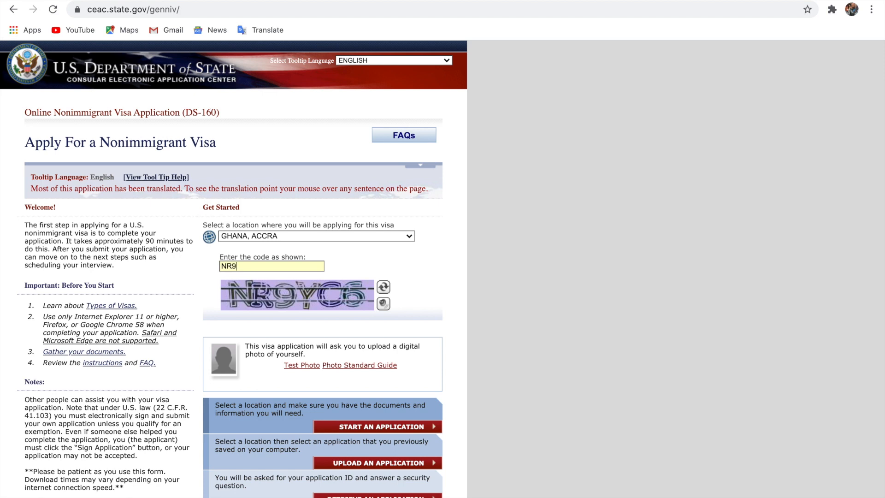
{"action": "type", "text": "YC6"}
{"action": "scroll", "coordinate": [212, 284], "scroll_direction": "down", "scroll_amount": 3}
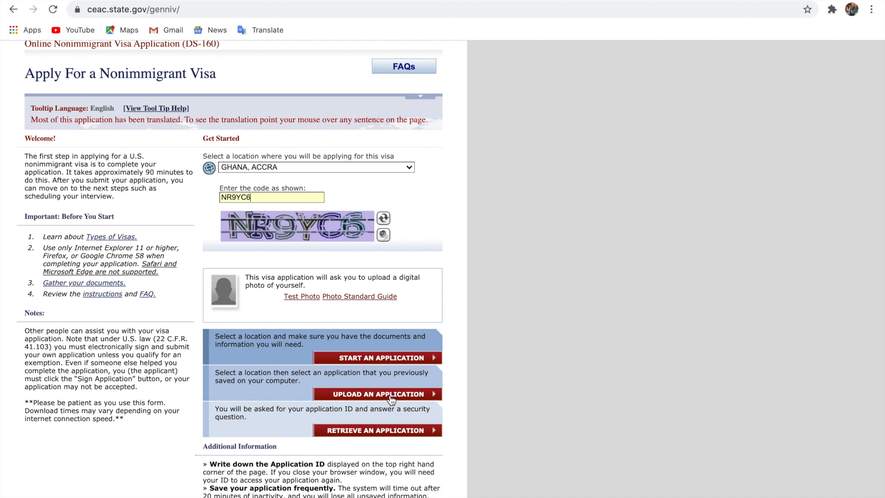
Start a new application and tick the box confirming the Privacy Act Notice was read
{"action": "left_click", "coordinate": [381, 358]}
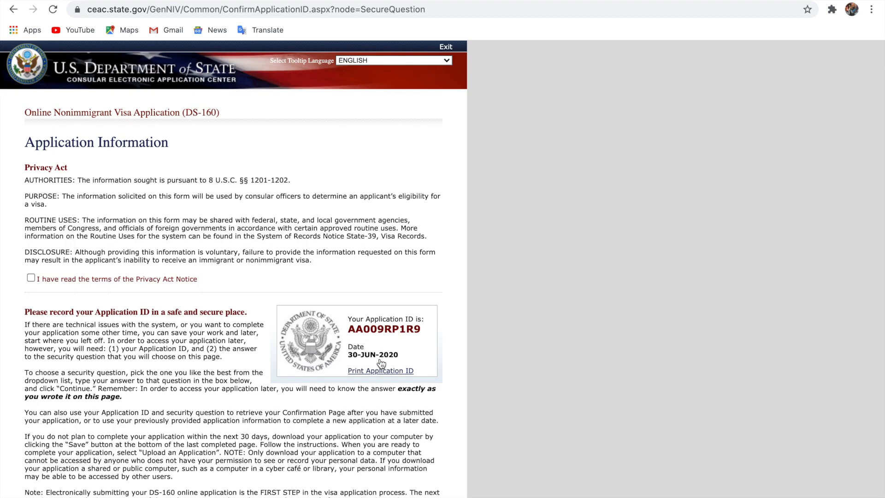
{"action": "scroll", "coordinate": [381, 364], "scroll_direction": "up", "scroll_amount": 5, "text": "ctrl"}
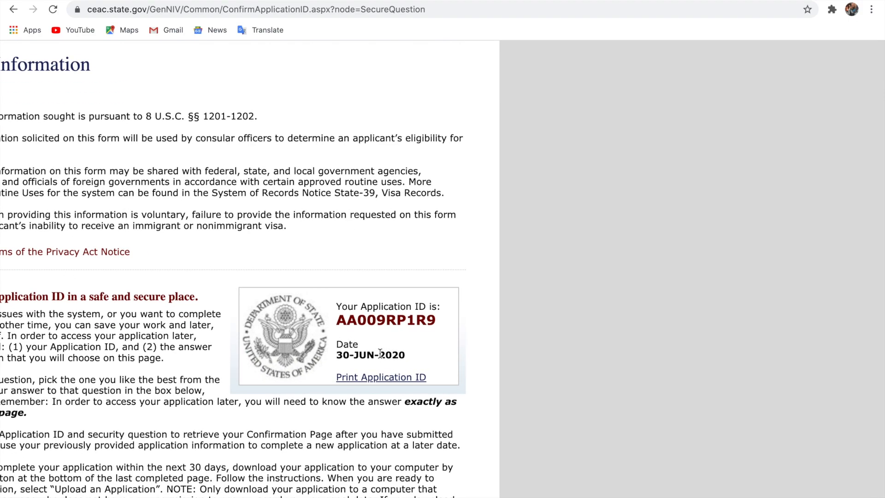
{"action": "scroll", "coordinate": [379, 353], "scroll_direction": "down", "scroll_amount": 5, "text": "ctrl"}
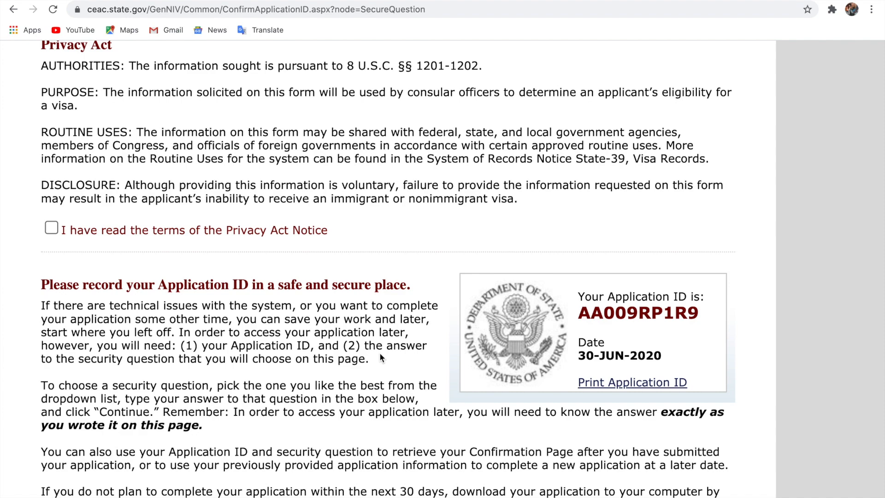
{"action": "scroll", "coordinate": [380, 356], "scroll_direction": "up", "scroll_amount": 2}
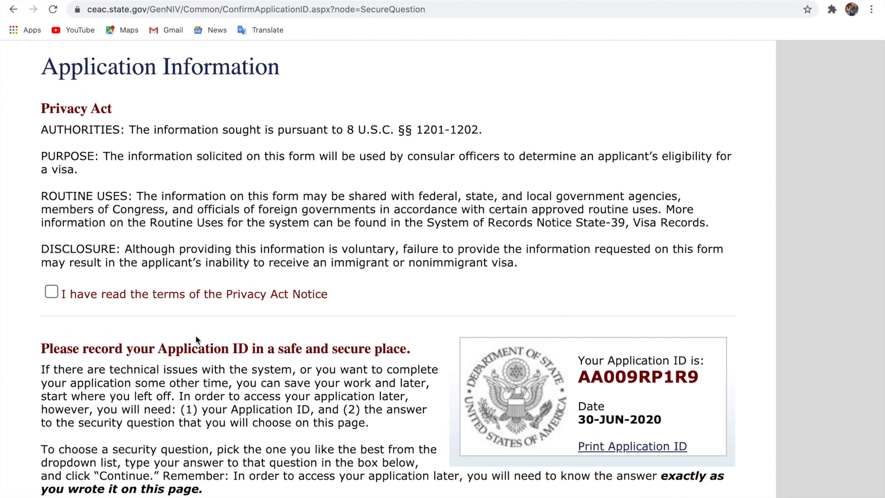
{"action": "left_click", "coordinate": [51, 290]}
{"action": "scroll", "coordinate": [267, 271], "scroll_direction": "down", "scroll_amount": 4, "text": "ctrl"}
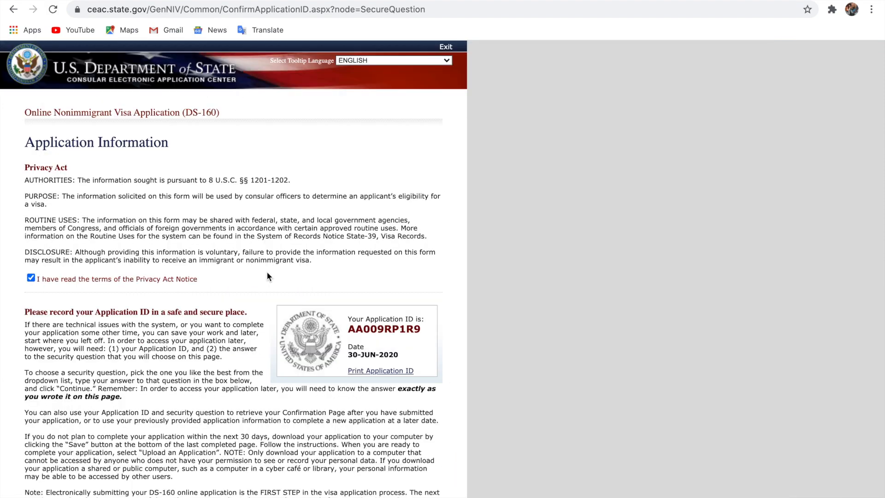
{"action": "scroll", "coordinate": [267, 272], "scroll_direction": "up", "scroll_amount": 4, "text": "ctrl"}
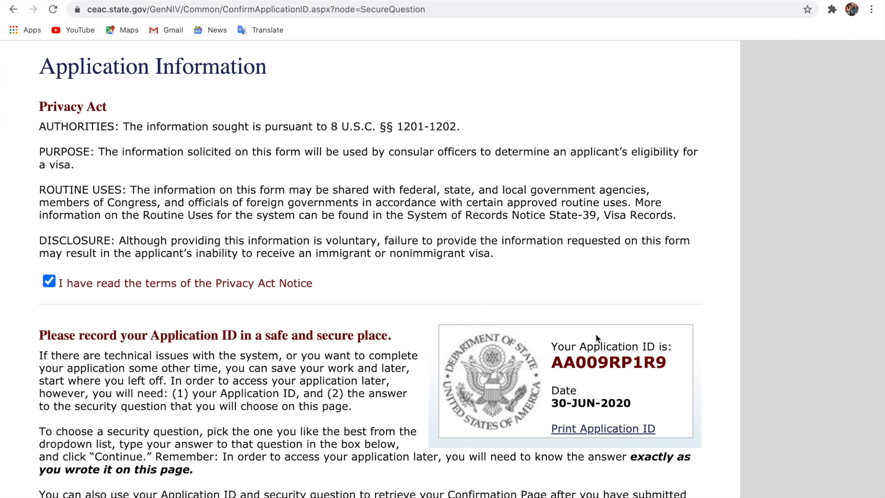
{"action": "scroll", "coordinate": [596, 333], "scroll_direction": "down", "scroll_amount": 1}
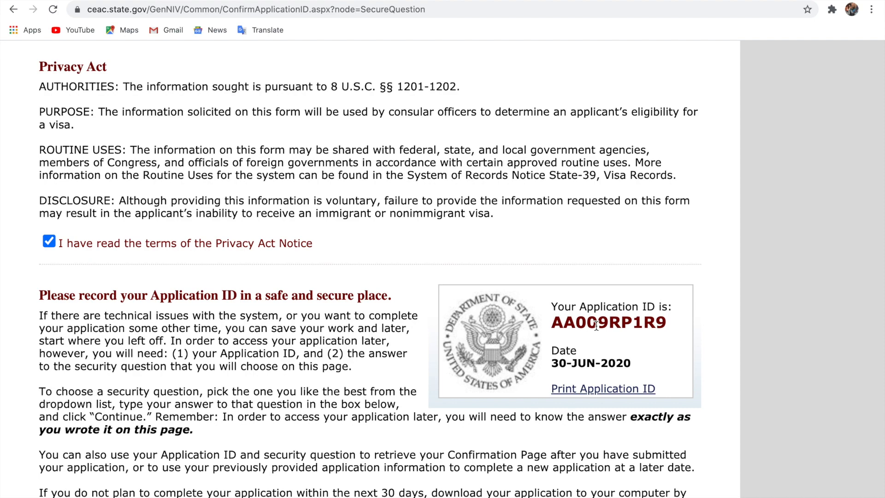
Pick the mother's-mother given-name security question, enter the answer, and continue
{"action": "scroll", "coordinate": [597, 325], "scroll_direction": "down", "scroll_amount": 9}
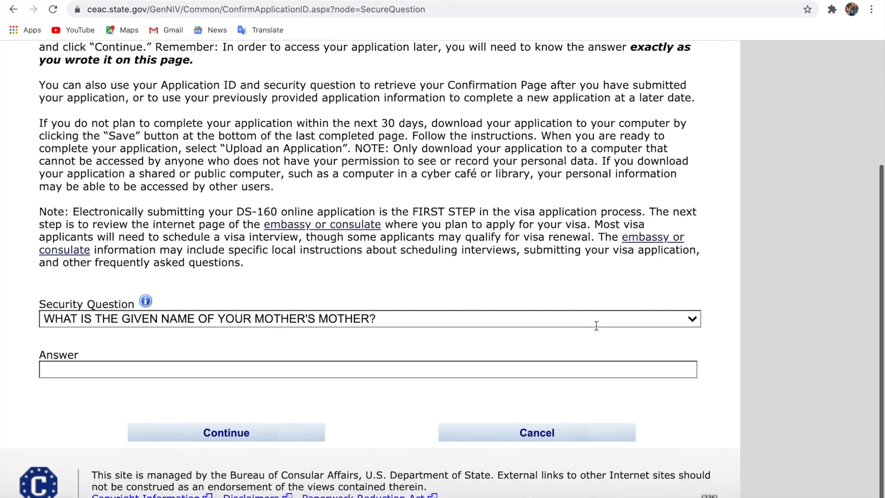
{"action": "left_click", "coordinate": [457, 325]}
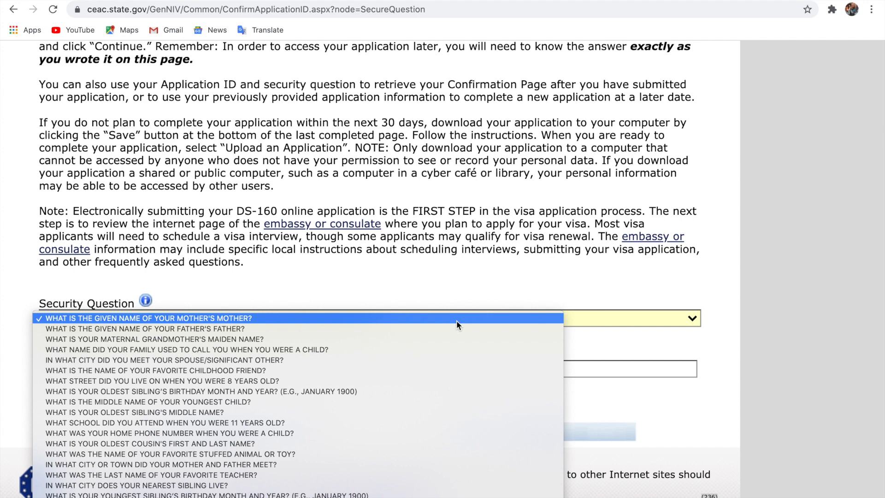
{"action": "left_click", "coordinate": [420, 317]}
{"action": "left_click", "coordinate": [386, 369]}
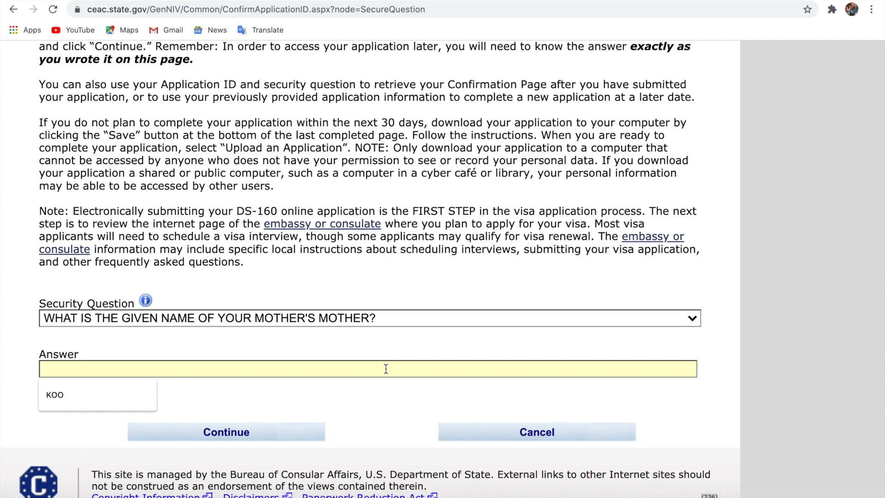
{"action": "type", "text": "AMA"}
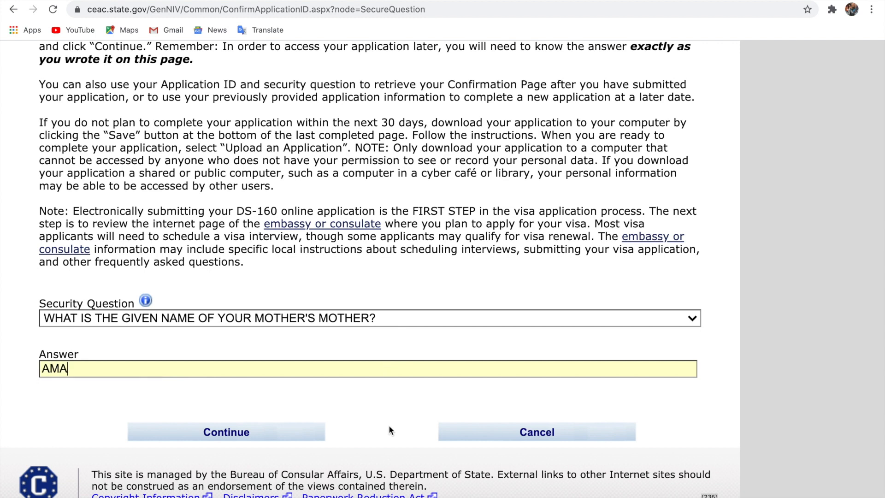
{"action": "left_click", "coordinate": [275, 435]}
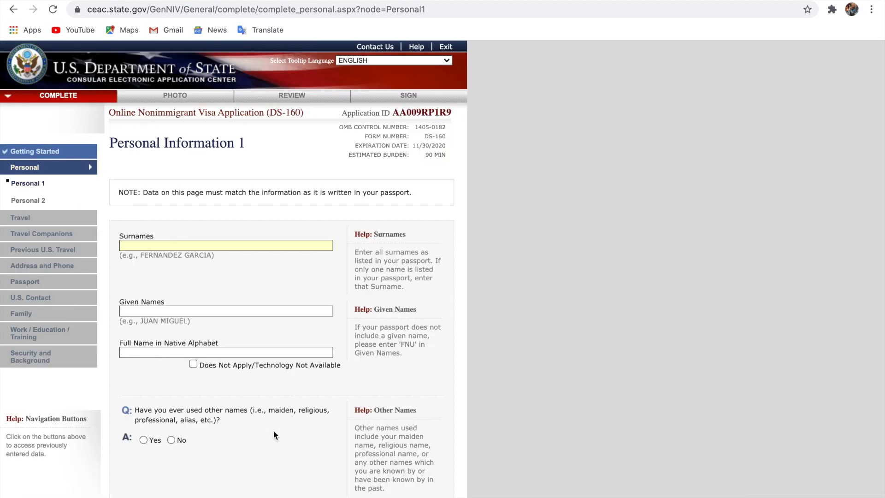
Enter the applicant's surname, given names and full name in native alphabet
{"action": "scroll", "coordinate": [276, 436], "scroll_direction": "up", "scroll_amount": 5}
{"action": "scroll", "coordinate": [275, 436], "scroll_direction": "left", "scroll_amount": 3}
{"action": "scroll", "coordinate": [275, 436], "scroll_direction": "up", "scroll_amount": 4}
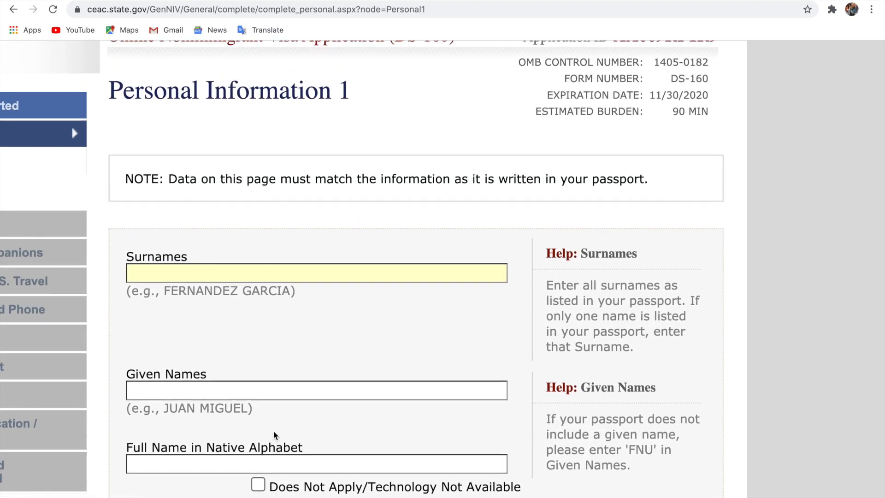
{"action": "scroll", "coordinate": [273, 435], "scroll_direction": "up", "scroll_amount": 2}
{"action": "scroll", "coordinate": [273, 434], "scroll_direction": "left", "scroll_amount": 4}
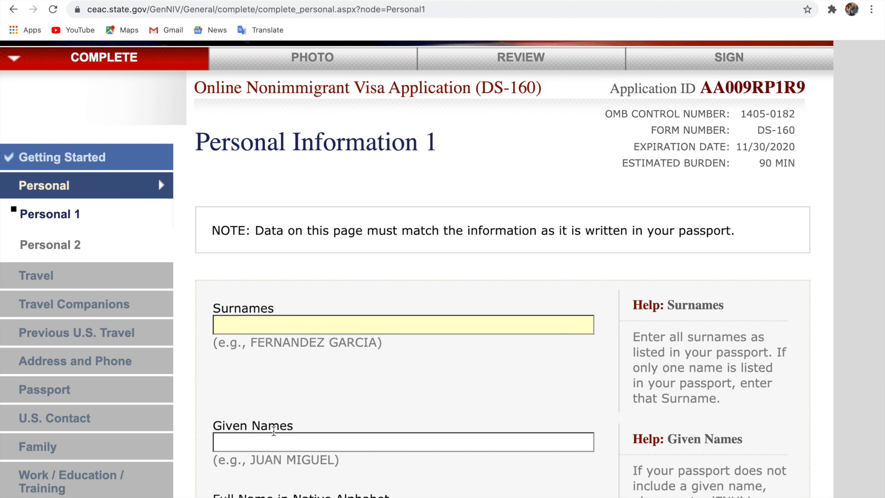
{"action": "left_click", "coordinate": [297, 443]}
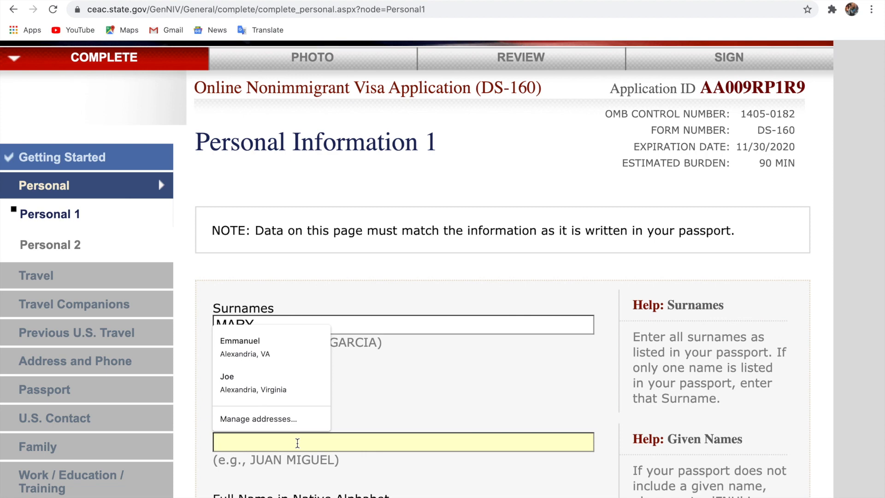
{"action": "scroll", "coordinate": [284, 453], "scroll_direction": "down", "scroll_amount": 2}
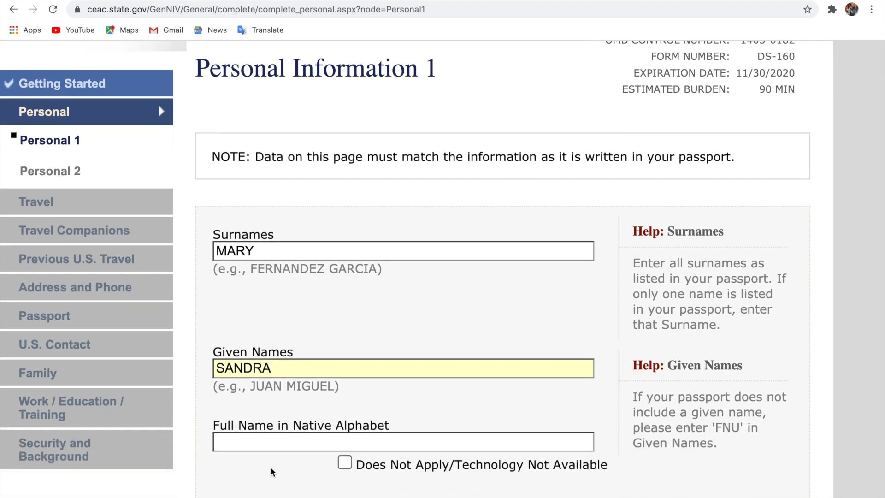
{"action": "left_click", "coordinate": [260, 445]}
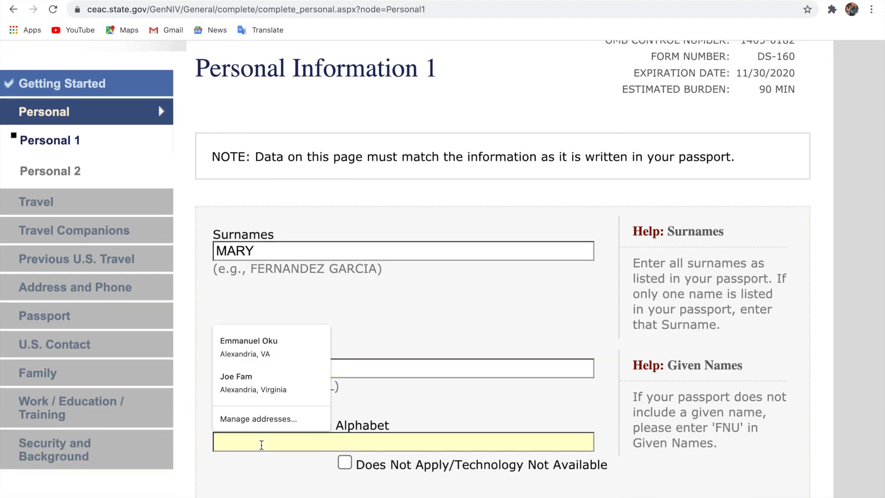
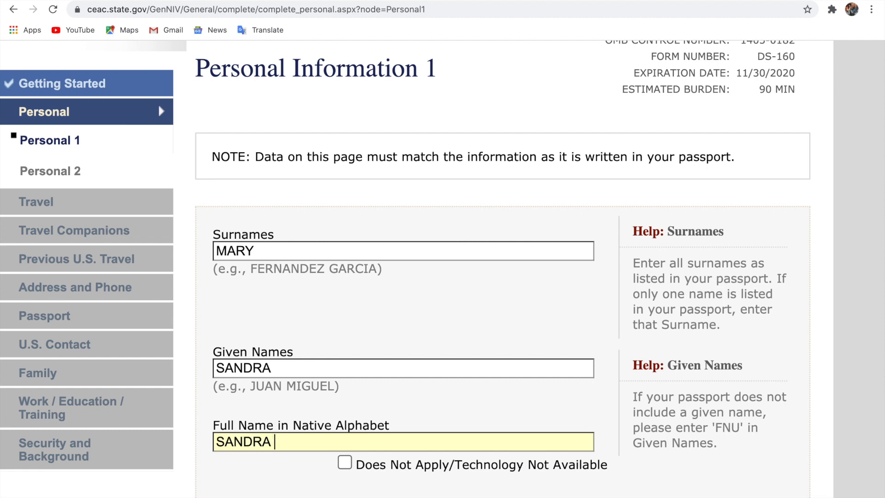
Answer No to other names and telecode, and set sex Female and marital status SINGLE
{"action": "scroll", "coordinate": [415, 267], "scroll_direction": "down", "scroll_amount": 4}
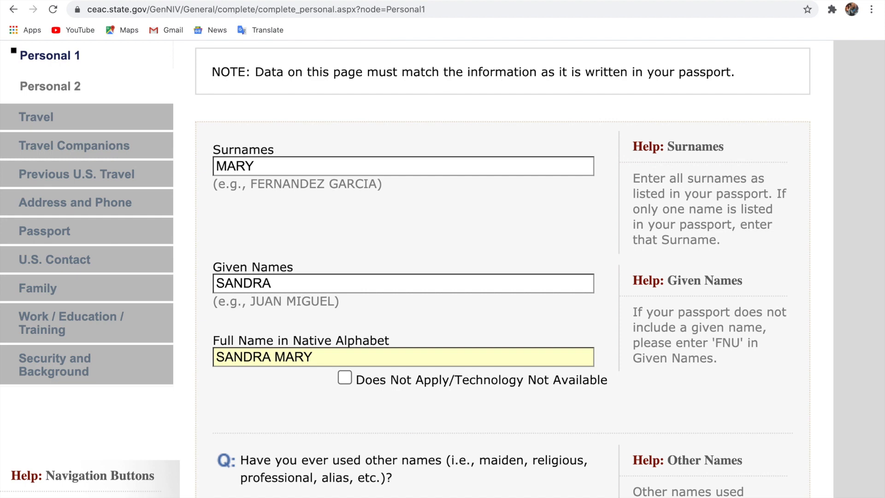
{"action": "scroll", "coordinate": [442, 269], "scroll_direction": "down", "scroll_amount": 5}
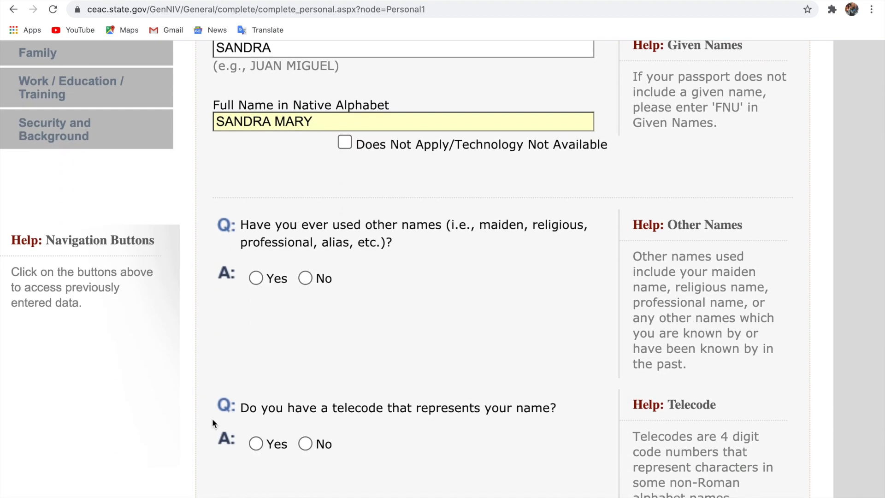
{"action": "left_click", "coordinate": [305, 278]}
{"action": "scroll", "coordinate": [361, 346], "scroll_direction": "up", "scroll_amount": 5}
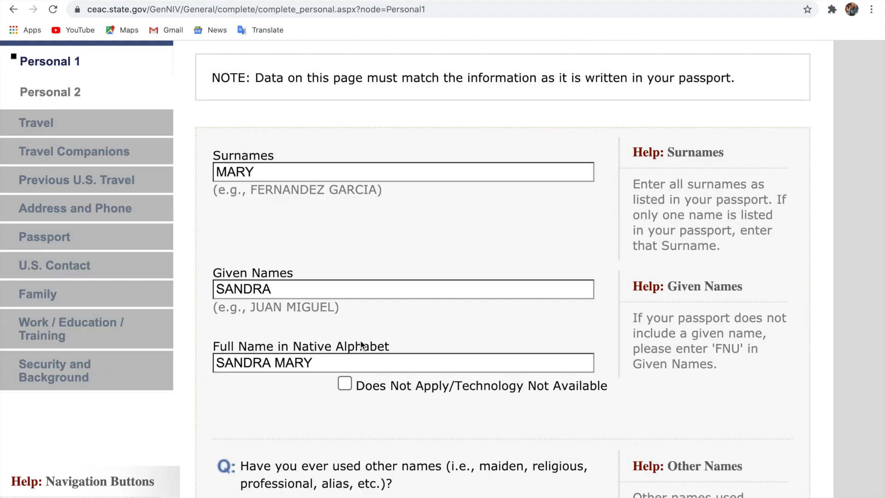
{"action": "scroll", "coordinate": [362, 344], "scroll_direction": "down", "scroll_amount": 7}
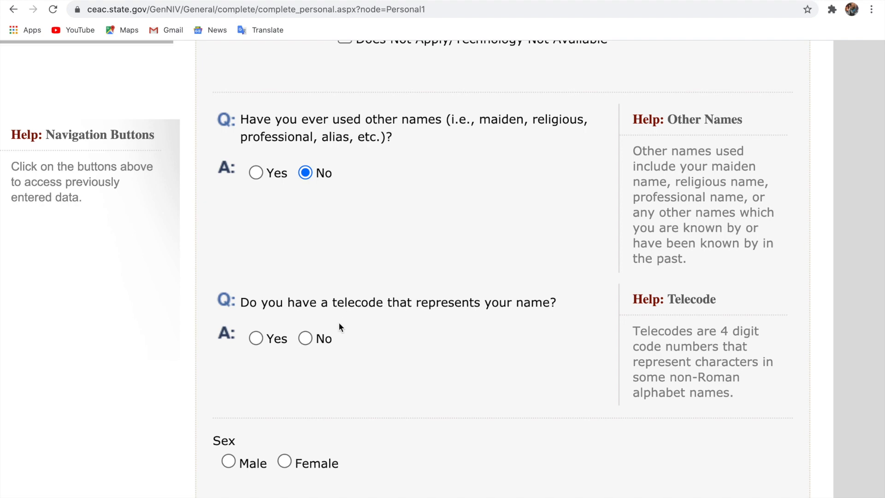
{"action": "left_click", "coordinate": [306, 338]}
{"action": "scroll", "coordinate": [401, 354], "scroll_direction": "down", "scroll_amount": 7}
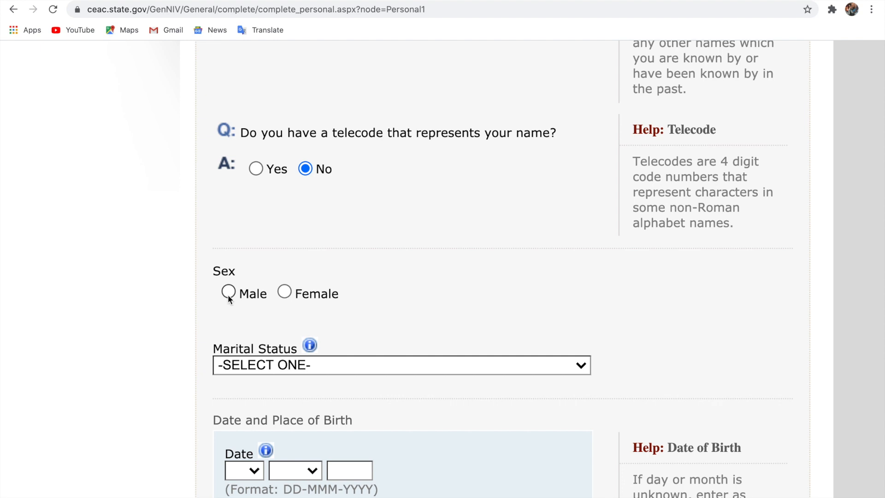
{"action": "left_click", "coordinate": [294, 293]}
{"action": "scroll", "coordinate": [381, 325], "scroll_direction": "down", "scroll_amount": 1}
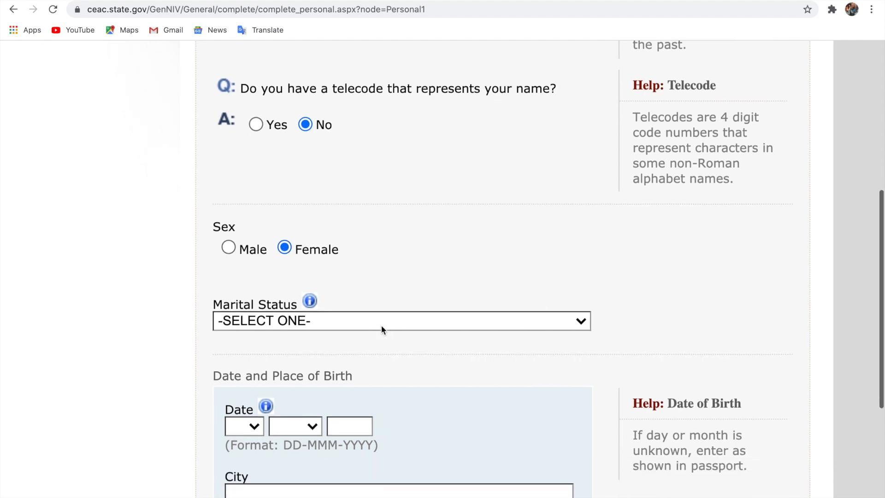
{"action": "left_click", "coordinate": [377, 318]}
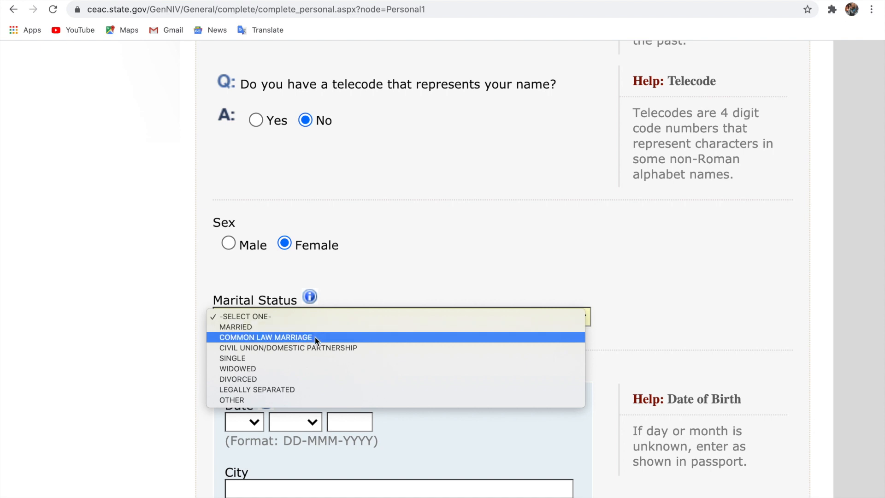
{"action": "left_click", "coordinate": [281, 361]}
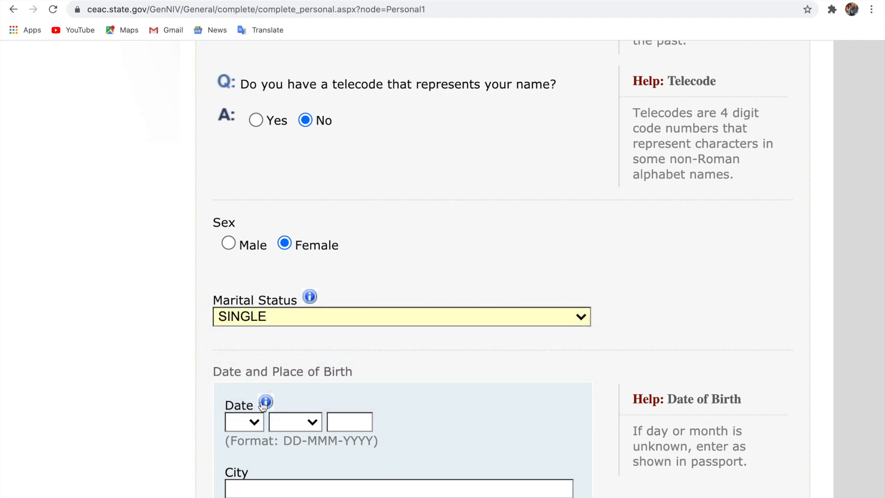
Set the date of birth to 03 MAR 1990
{"action": "left_click", "coordinate": [256, 420]}
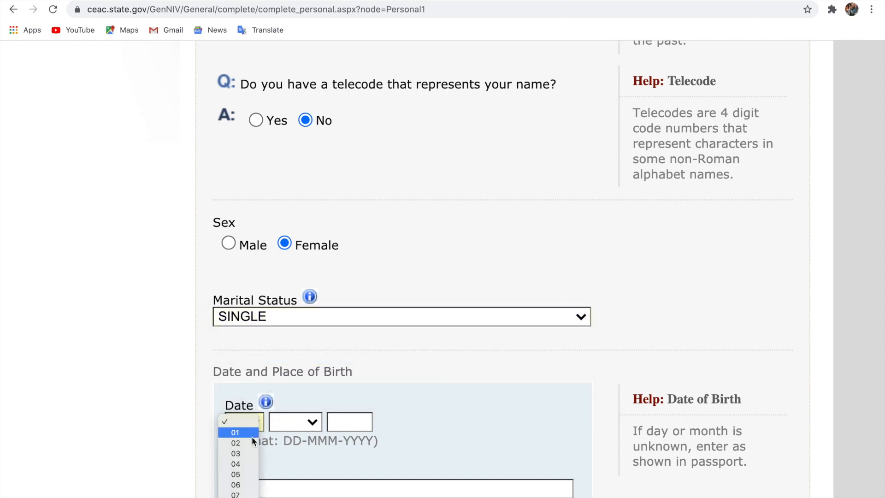
{"action": "left_click", "coordinate": [249, 452]}
{"action": "left_click", "coordinate": [287, 426]}
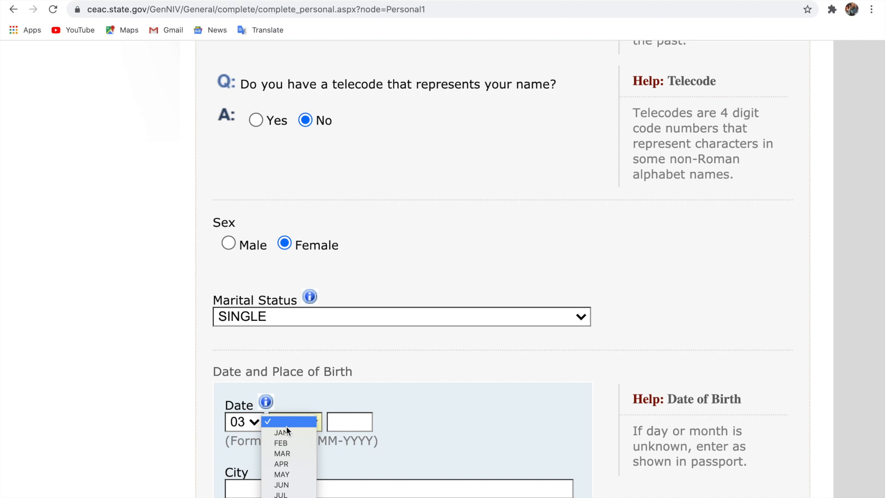
{"action": "left_click", "coordinate": [305, 438]}
{"action": "left_click", "coordinate": [340, 422]}
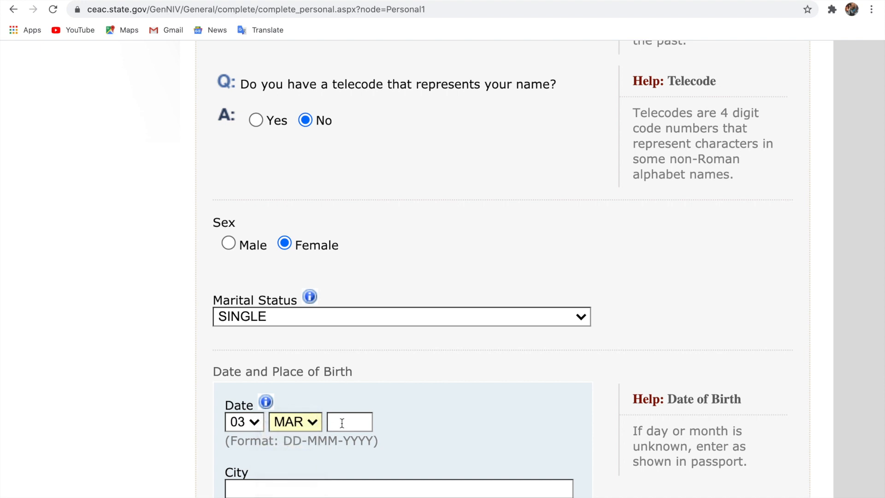
{"action": "left_click", "coordinate": [348, 471]}
Enter birthplace ACCRA, GHANA with state marked Does Not Apply, and go to Personal 2
{"action": "scroll", "coordinate": [472, 406], "scroll_direction": "down", "scroll_amount": 2}
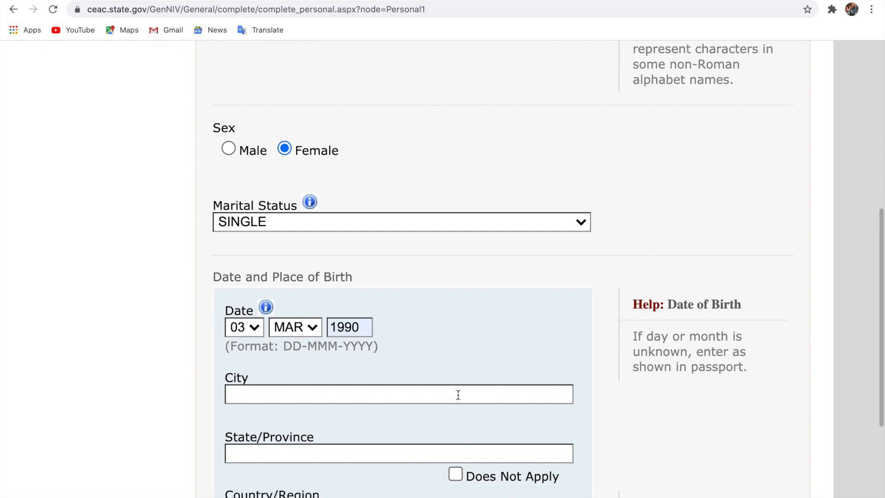
{"action": "left_click", "coordinate": [459, 394]}
{"action": "type", "text": "A"}
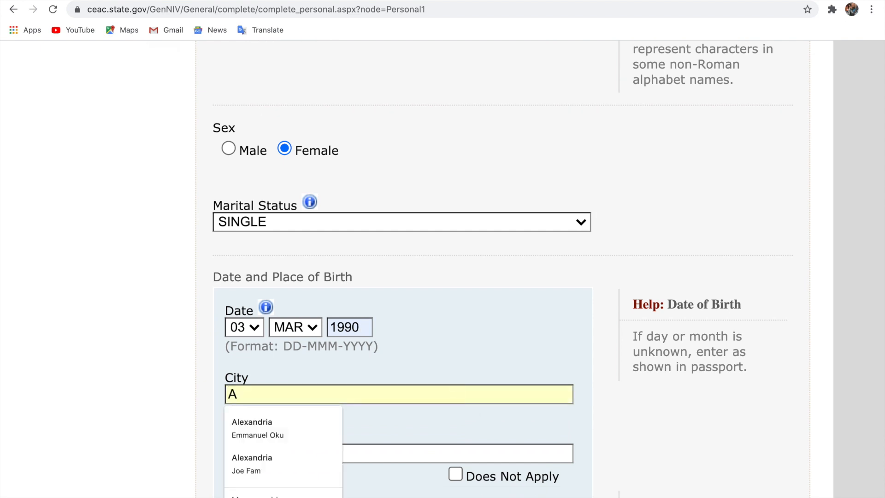
{"action": "type", "text": "CCRA"}
{"action": "left_click", "coordinate": [328, 421]}
{"action": "left_click", "coordinate": [456, 474]}
{"action": "scroll", "coordinate": [454, 471], "scroll_direction": "down", "scroll_amount": 3}
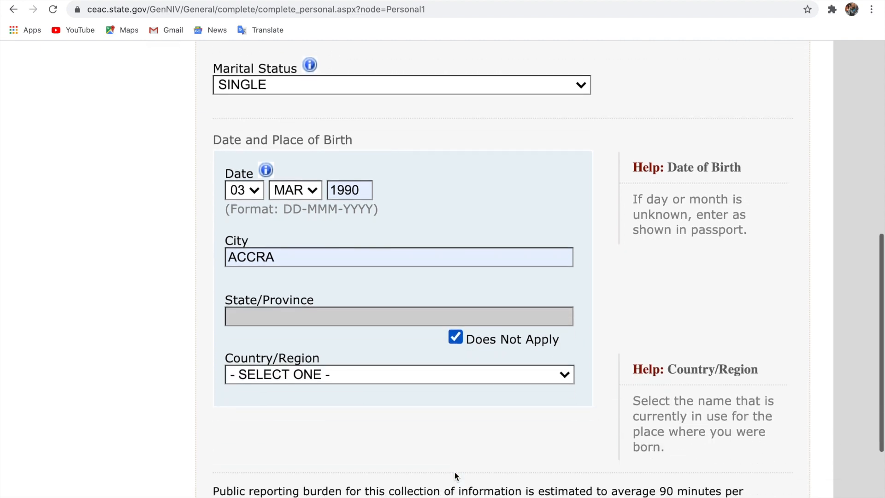
{"action": "left_click", "coordinate": [403, 375]}
{"action": "type", "text": "gh"}
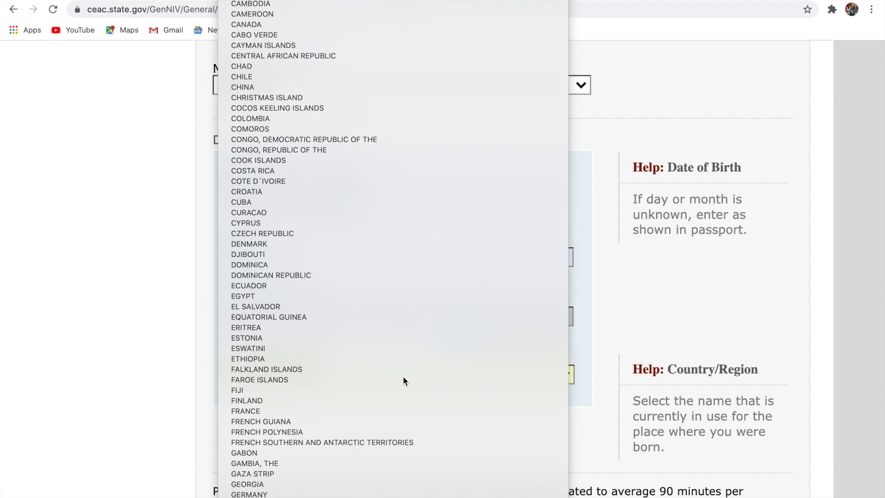
{"action": "key", "text": "Return"}
{"action": "scroll", "coordinate": [403, 375], "scroll_direction": "down", "scroll_amount": 8}
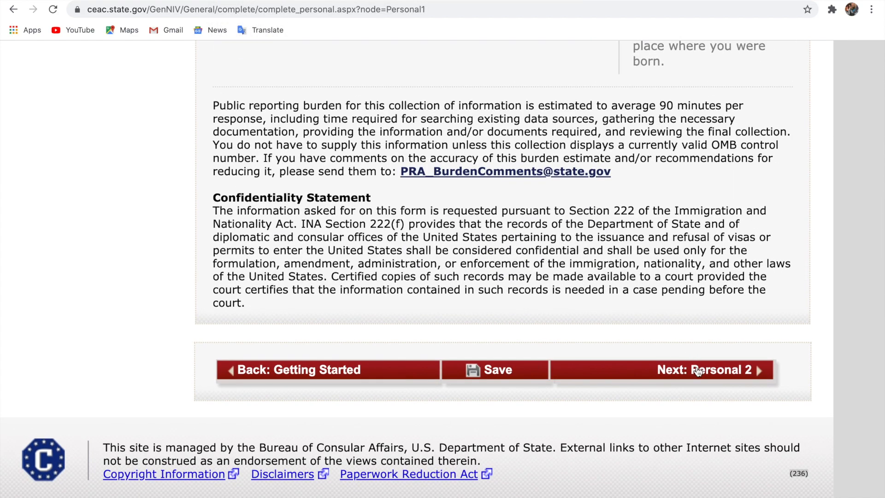
{"action": "left_click", "coordinate": [698, 372]}
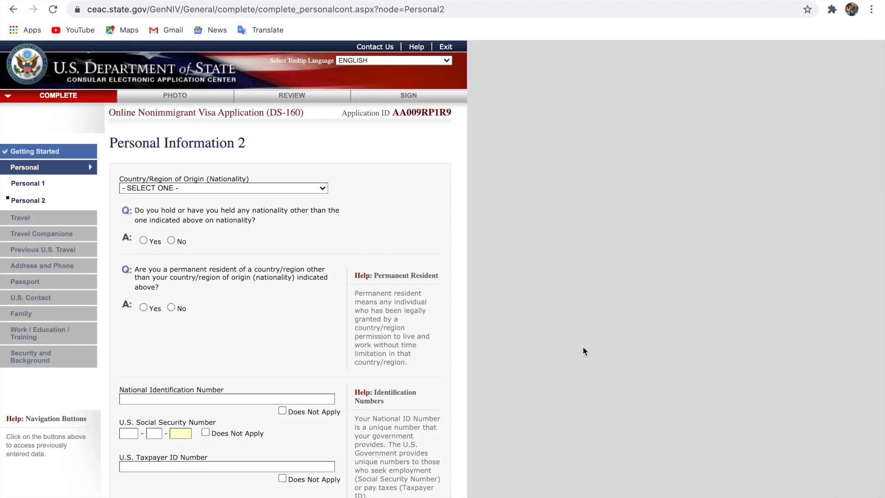
Select GHANA as the country of nationality
{"action": "scroll", "coordinate": [388, 341], "scroll_direction": "up", "scroll_amount": 5}
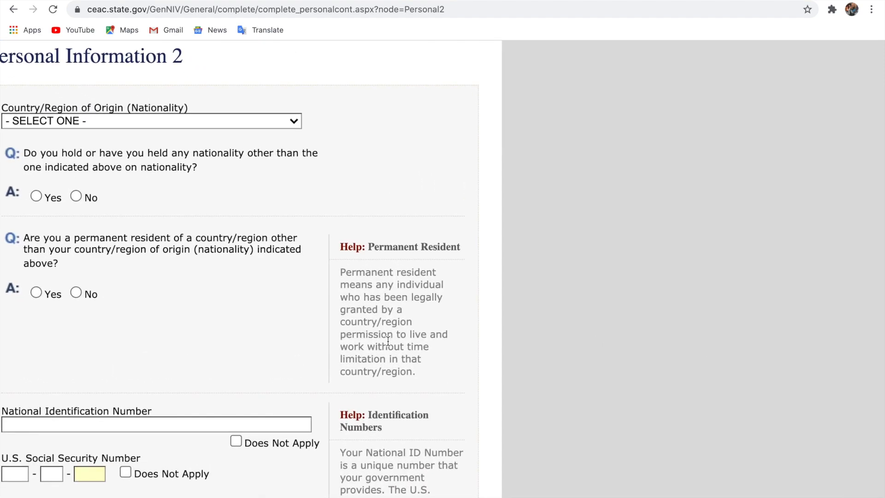
{"action": "scroll", "coordinate": [388, 338], "scroll_direction": "up", "scroll_amount": 2}
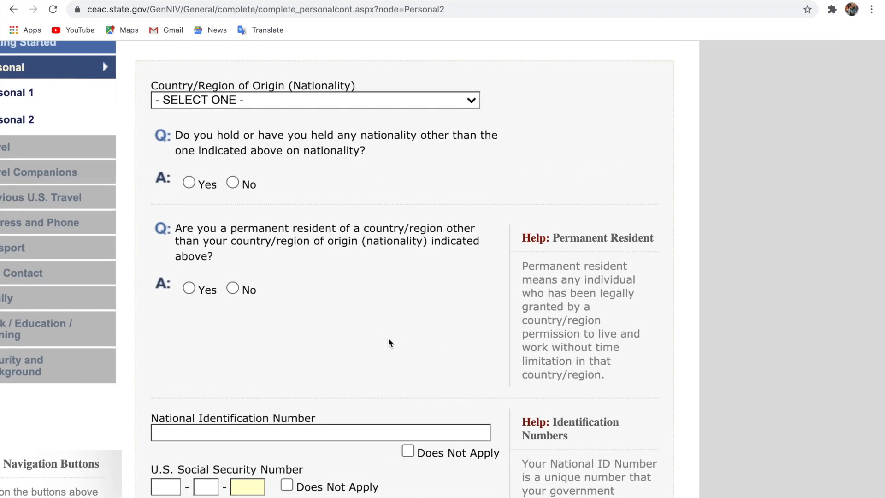
{"action": "scroll", "coordinate": [388, 341], "scroll_direction": "left", "scroll_amount": 2}
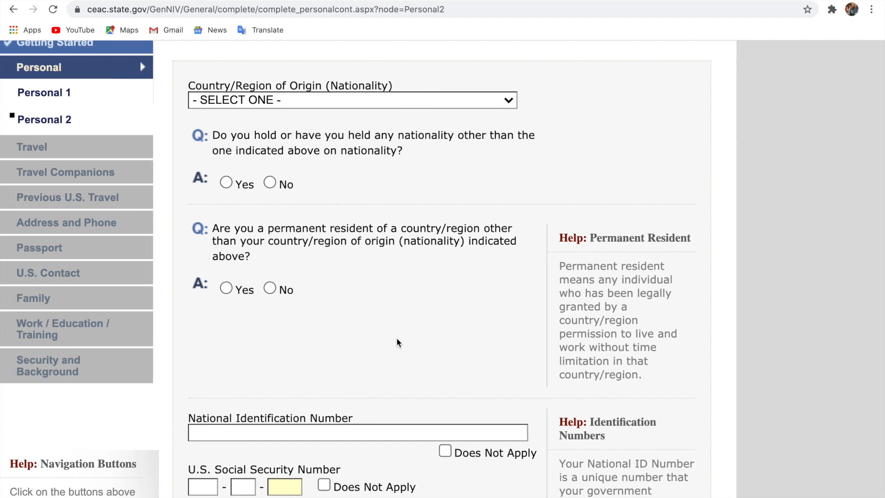
{"action": "scroll", "coordinate": [396, 341], "scroll_direction": "up", "scroll_amount": 3}
{"action": "scroll", "coordinate": [397, 339], "scroll_direction": "left", "scroll_amount": 2}
{"action": "scroll", "coordinate": [397, 339], "scroll_direction": "up", "scroll_amount": 5}
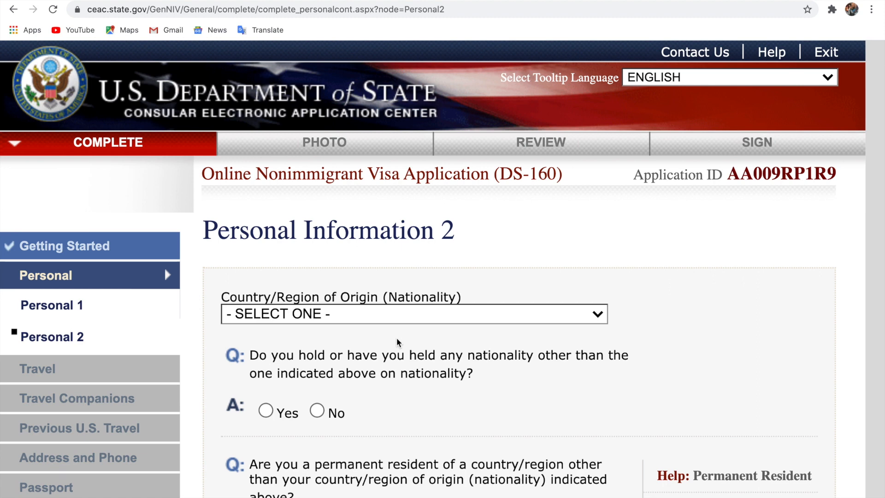
{"action": "left_click", "coordinate": [336, 317]}
{"action": "type", "text": "gh"}
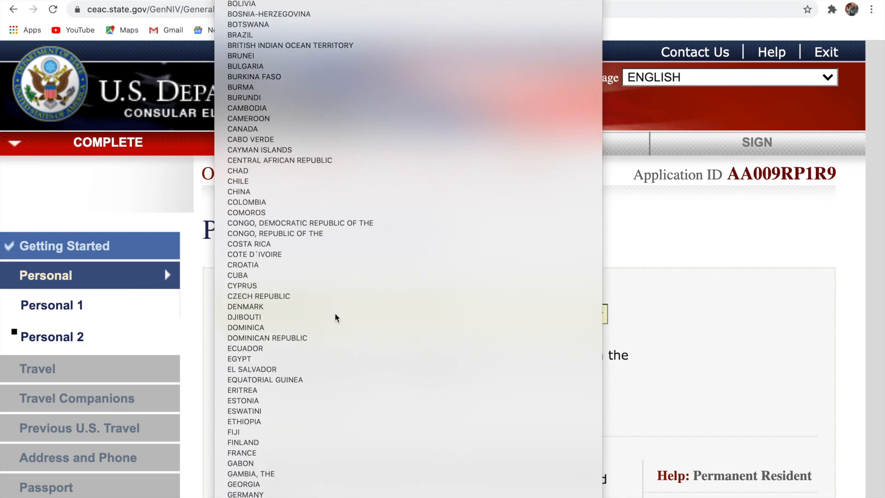
{"action": "key", "text": "Return"}
Answer No to holding another nationality and to permanent residency in another country
{"action": "scroll", "coordinate": [335, 312], "scroll_direction": "down", "scroll_amount": 6}
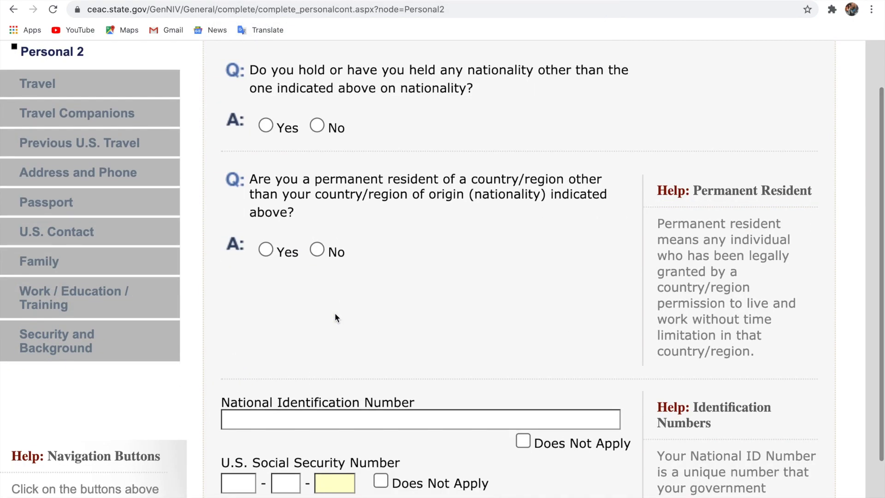
{"action": "scroll", "coordinate": [335, 314], "scroll_direction": "up", "scroll_amount": 2}
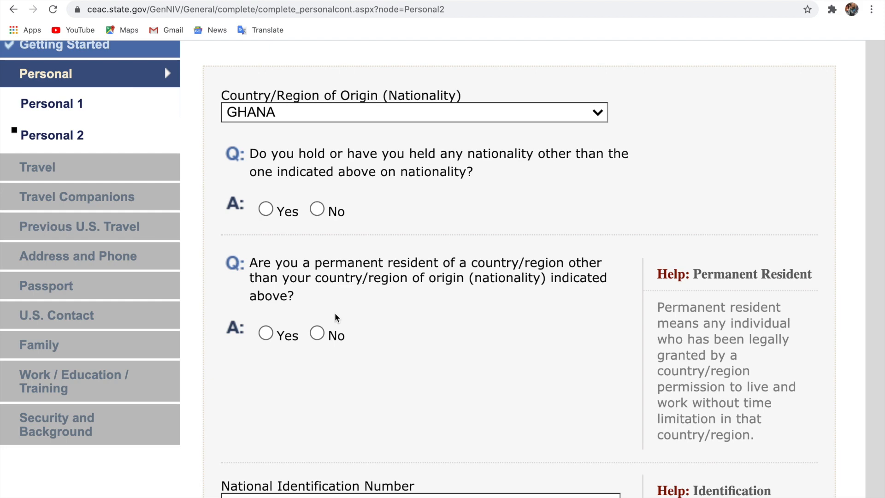
{"action": "left_click", "coordinate": [317, 209]}
{"action": "scroll", "coordinate": [273, 211], "scroll_direction": "down", "scroll_amount": 1}
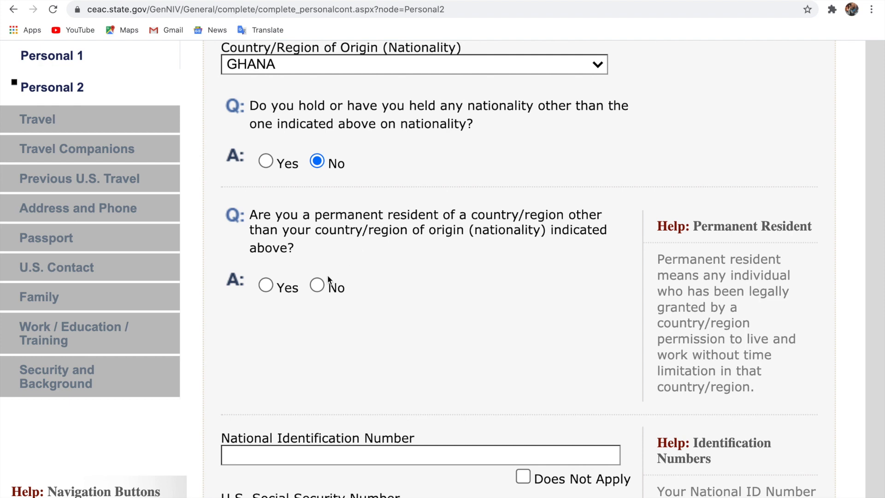
{"action": "left_click", "coordinate": [317, 284]}
{"action": "scroll", "coordinate": [453, 300], "scroll_direction": "down", "scroll_amount": 2}
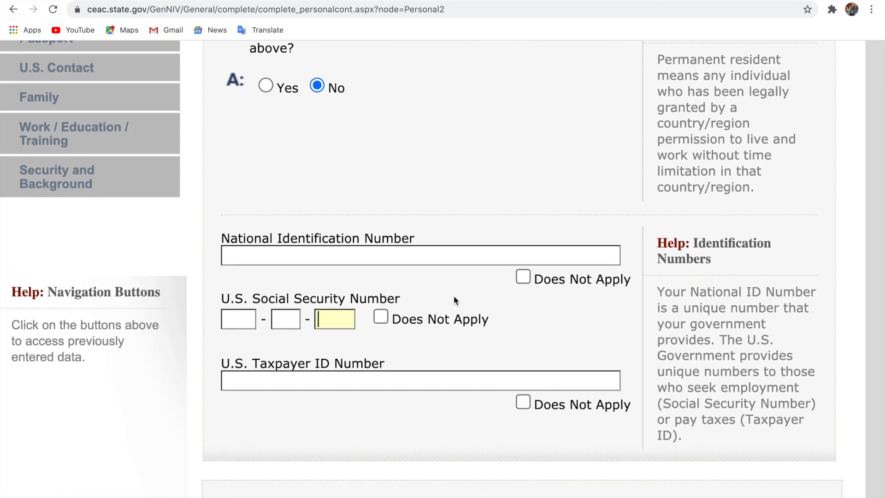
Autofill the national ID number and mark U.S. SSN and Taxpayer ID as Does Not Apply
{"action": "left_click", "coordinate": [434, 254]}
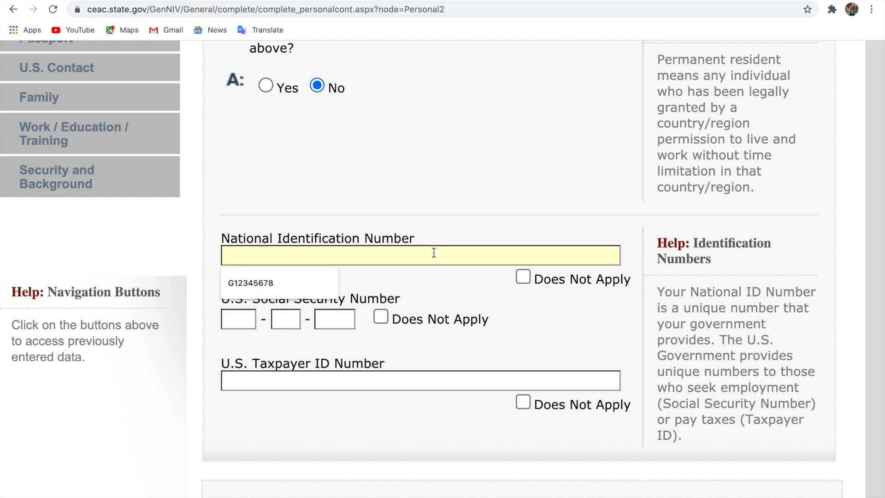
{"action": "left_click", "coordinate": [334, 284]}
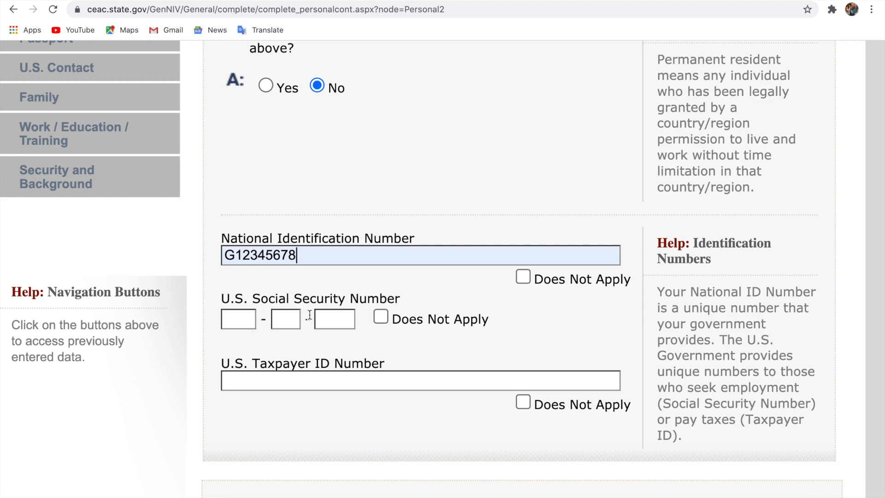
{"action": "left_click", "coordinate": [380, 317]}
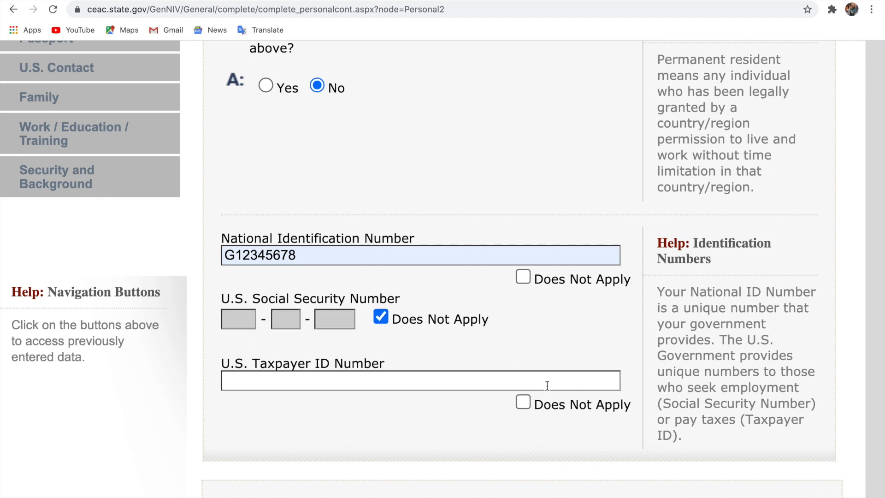
{"action": "left_click", "coordinate": [524, 402]}
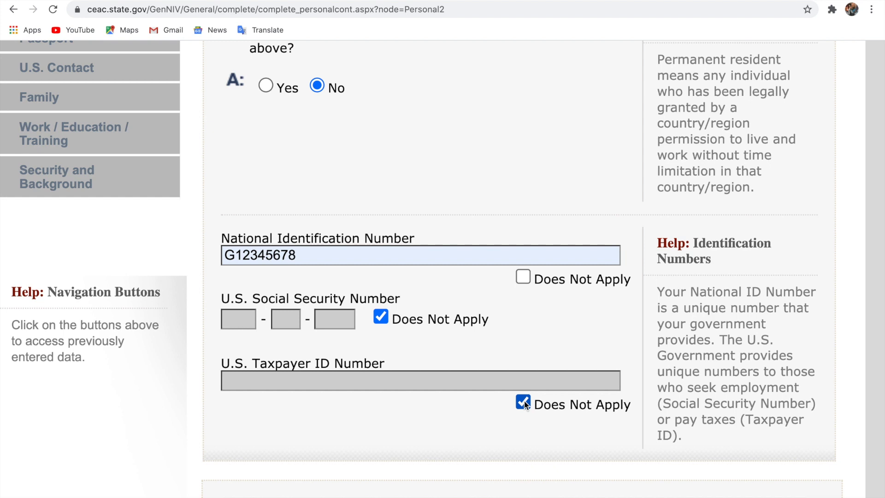
{"action": "scroll", "coordinate": [524, 404], "scroll_direction": "down", "scroll_amount": 1}
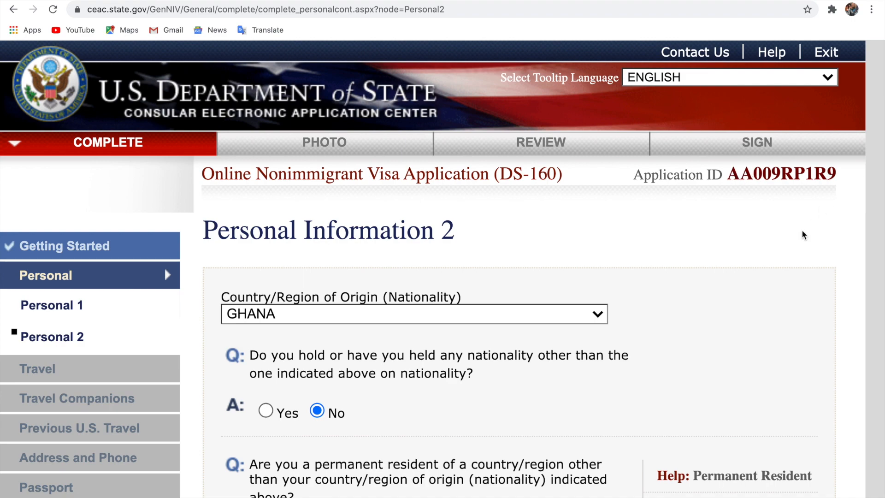
{"action": "scroll", "coordinate": [801, 233], "scroll_direction": "down", "scroll_amount": 7}
{"action": "scroll", "coordinate": [802, 233], "scroll_direction": "down", "scroll_amount": 6}
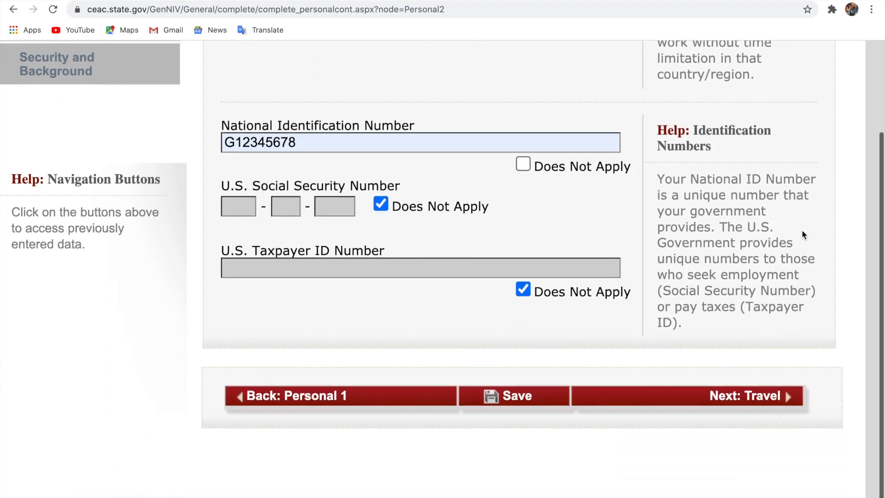
Go to the Travel page and set the trip purpose to FIANCÉ(E) OF A U.S. CITIZEN (K1)
{"action": "left_click", "coordinate": [765, 359]}
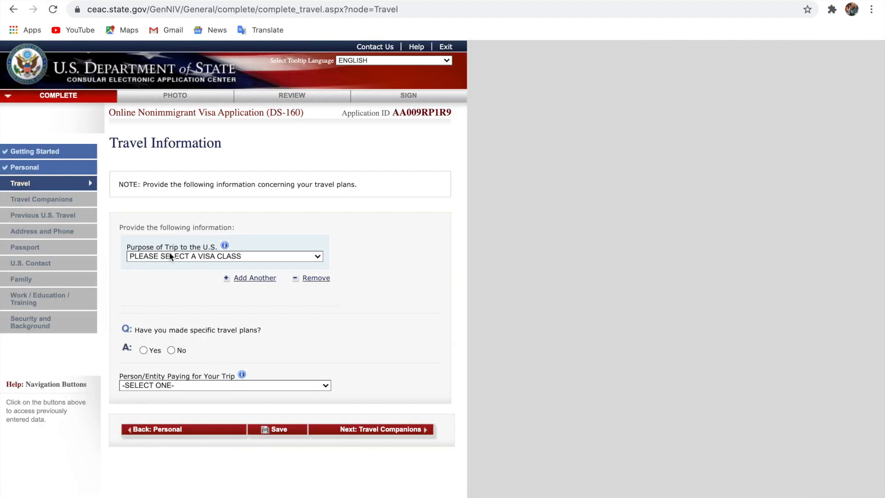
{"action": "left_click", "coordinate": [228, 257]}
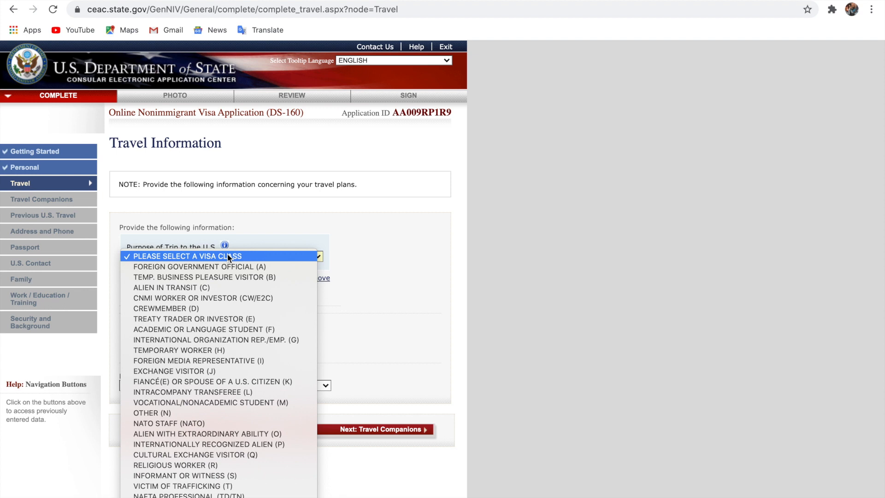
{"action": "left_click", "coordinate": [228, 383]}
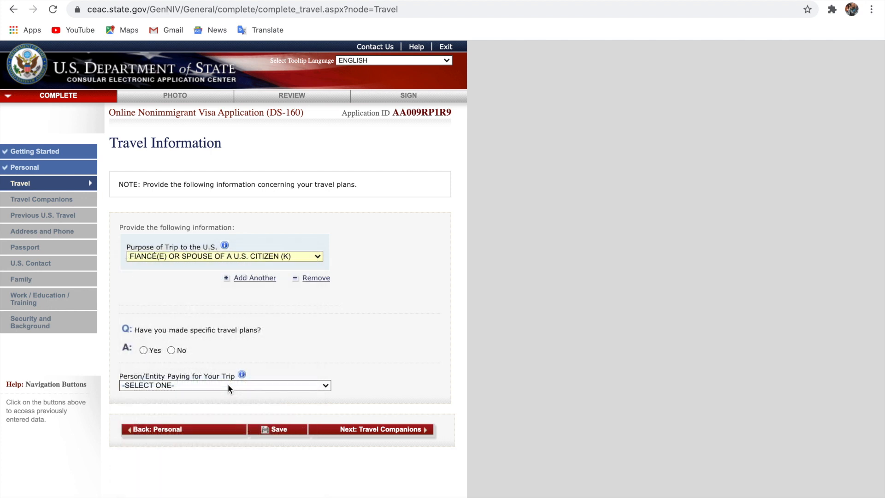
{"action": "left_click", "coordinate": [186, 287]}
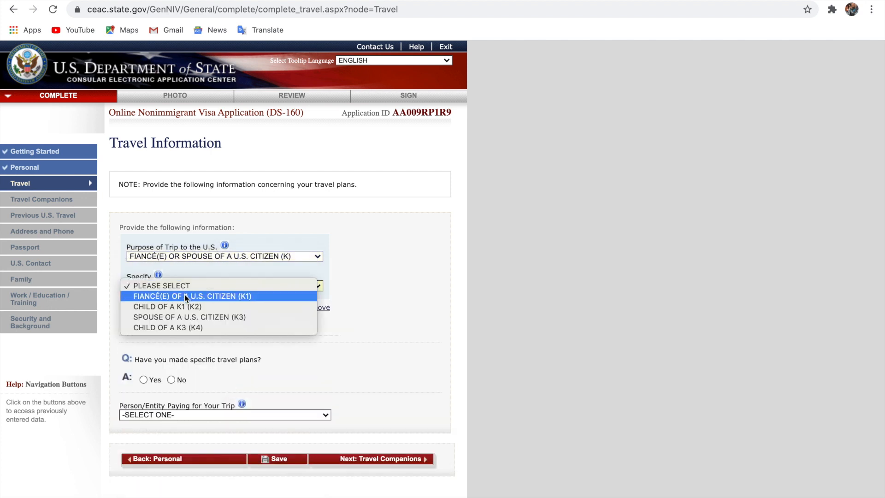
{"action": "left_click", "coordinate": [239, 297]}
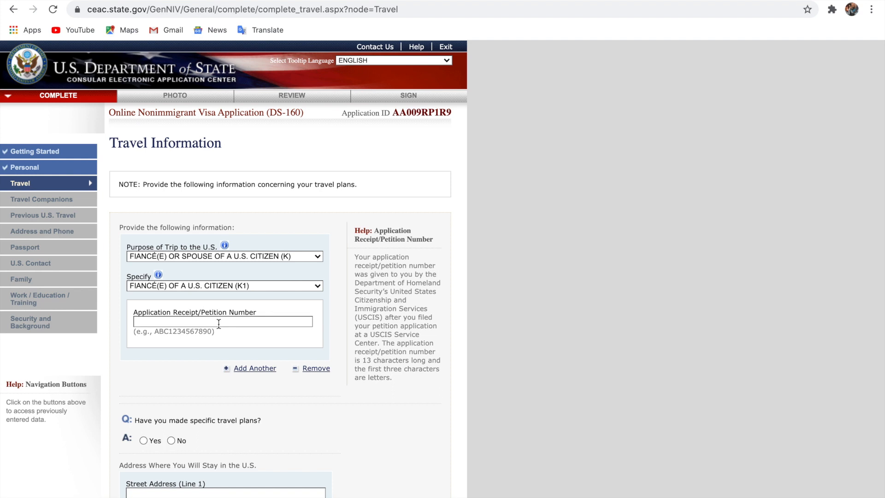
Fill in the petition receipt number from the autofill suggestion after typing 'WA'
{"action": "left_click", "coordinate": [225, 322]}
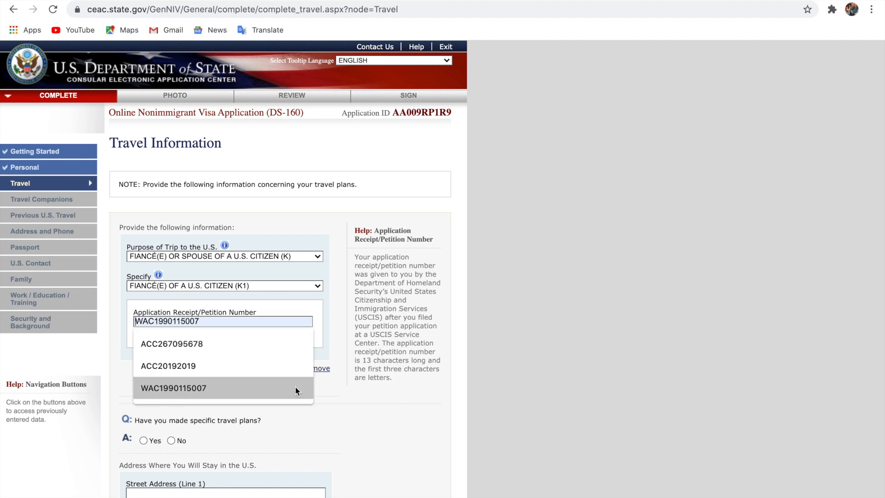
{"action": "left_click", "coordinate": [342, 402]}
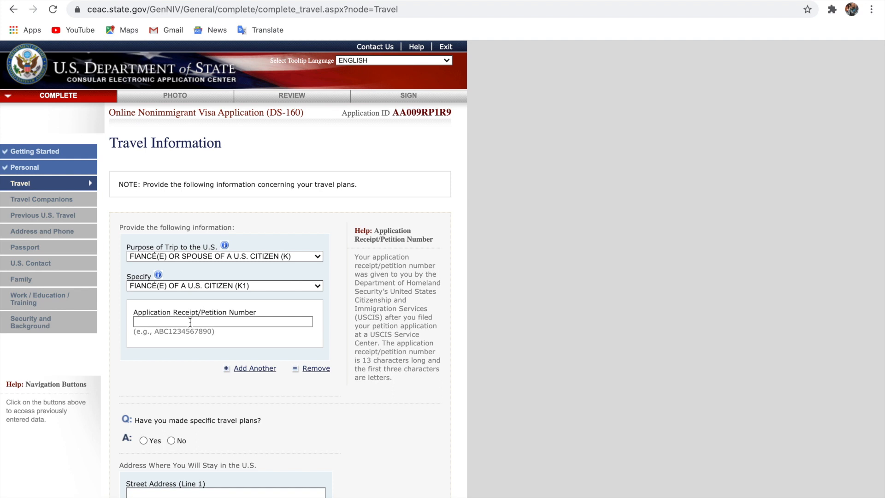
{"action": "left_click", "coordinate": [190, 322]}
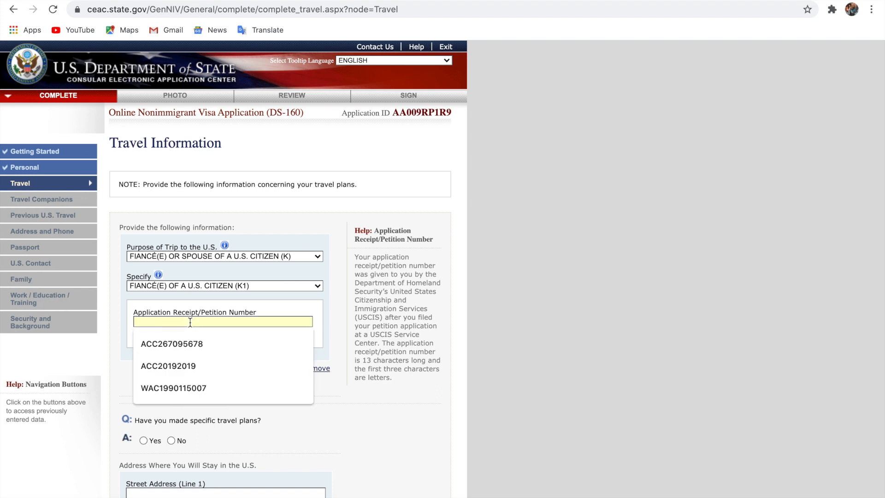
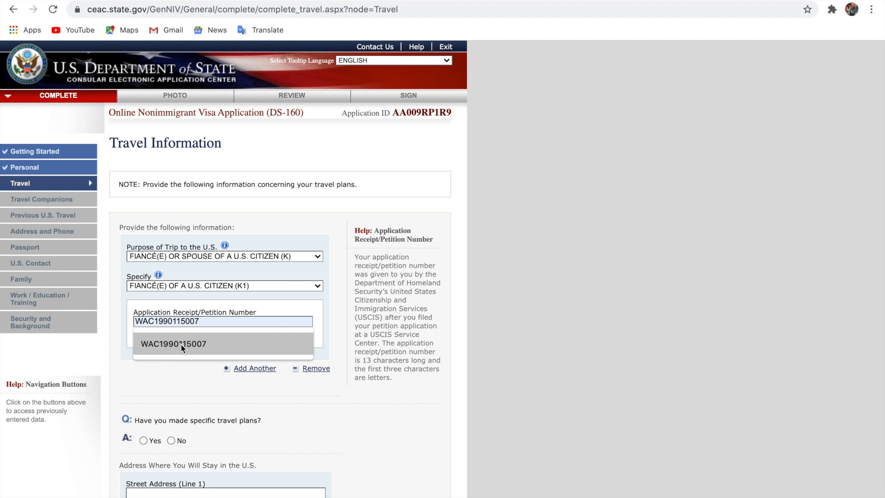
{"action": "left_click", "coordinate": [181, 344]}
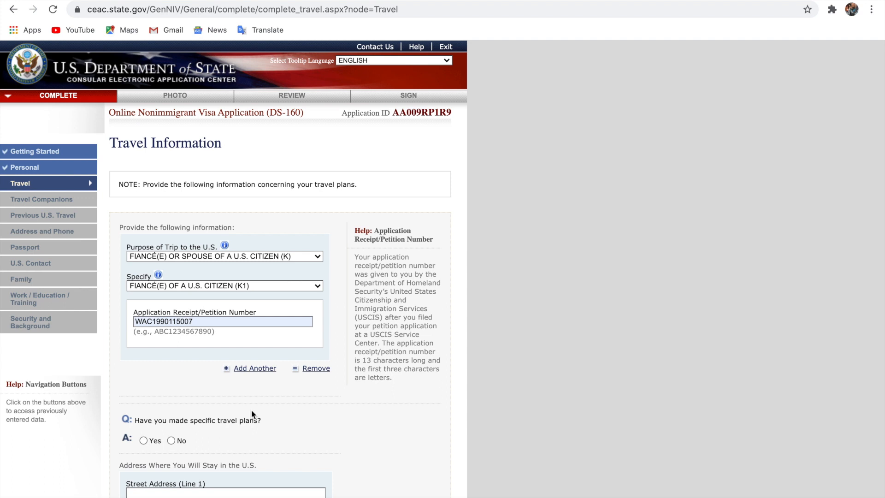
Answer No to having made specific travel plans
{"action": "scroll", "coordinate": [252, 414], "scroll_direction": "down", "scroll_amount": 2}
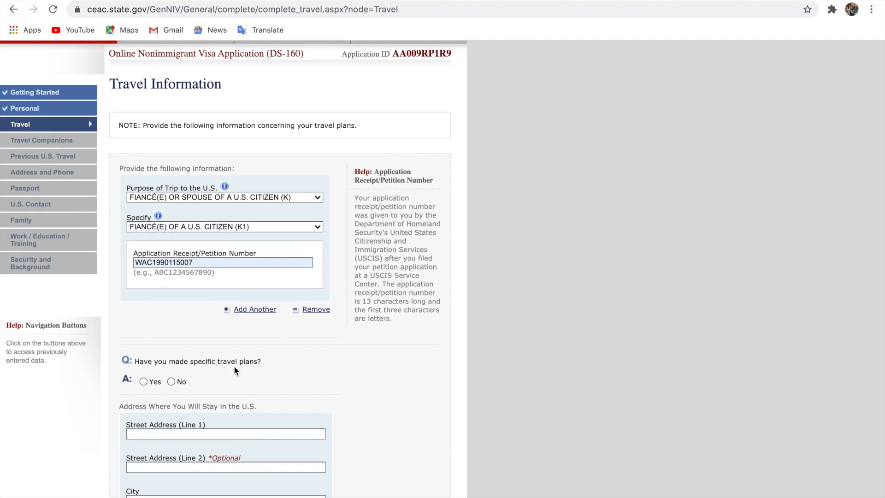
{"action": "left_click", "coordinate": [171, 381]}
{"action": "scroll", "coordinate": [170, 380], "scroll_direction": "up", "scroll_amount": 5}
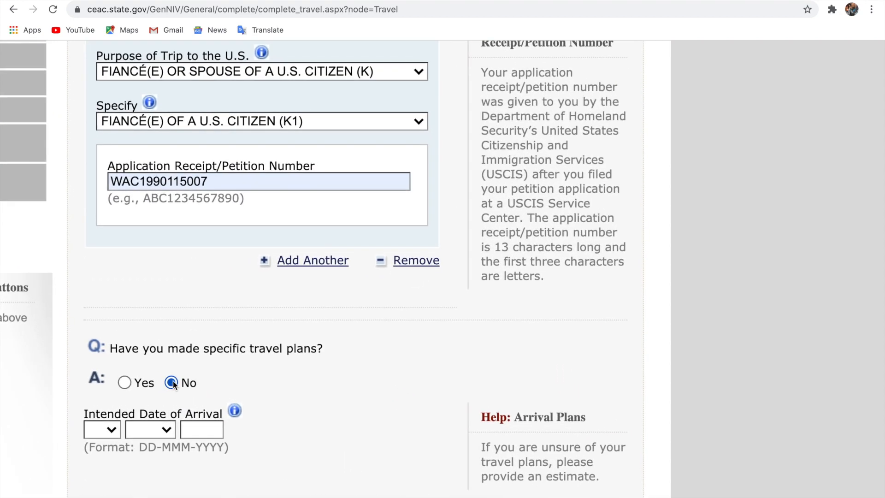
{"action": "scroll", "coordinate": [173, 382], "scroll_direction": "up", "scroll_amount": 5}
{"action": "scroll", "coordinate": [173, 380], "scroll_direction": "left", "scroll_amount": 3}
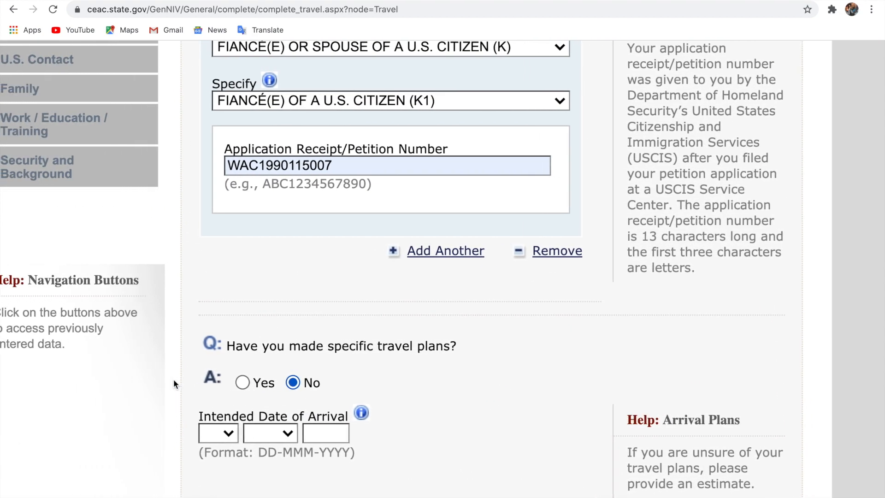
{"action": "scroll", "coordinate": [339, 383], "scroll_direction": "down", "scroll_amount": 1}
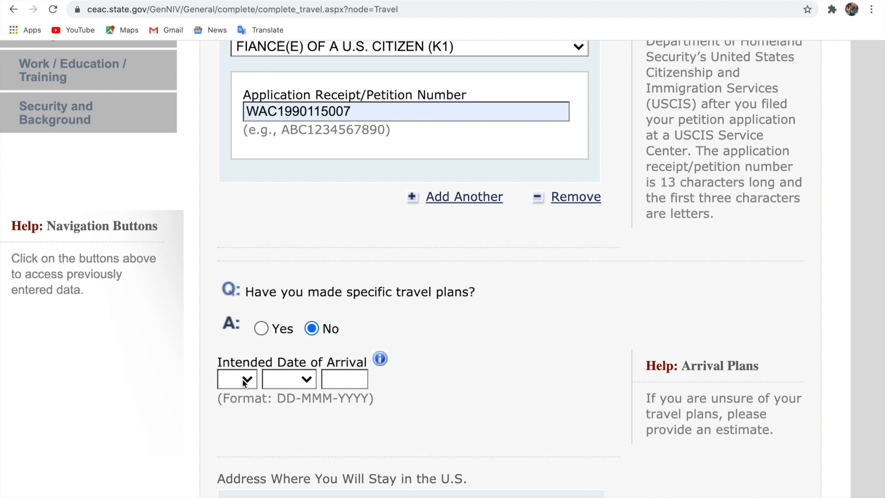
Set the intended arrival date to 04 DEC 2020, correcting the month from JUN
{"action": "left_click", "coordinate": [236, 380]}
{"action": "left_click", "coordinate": [238, 421]}
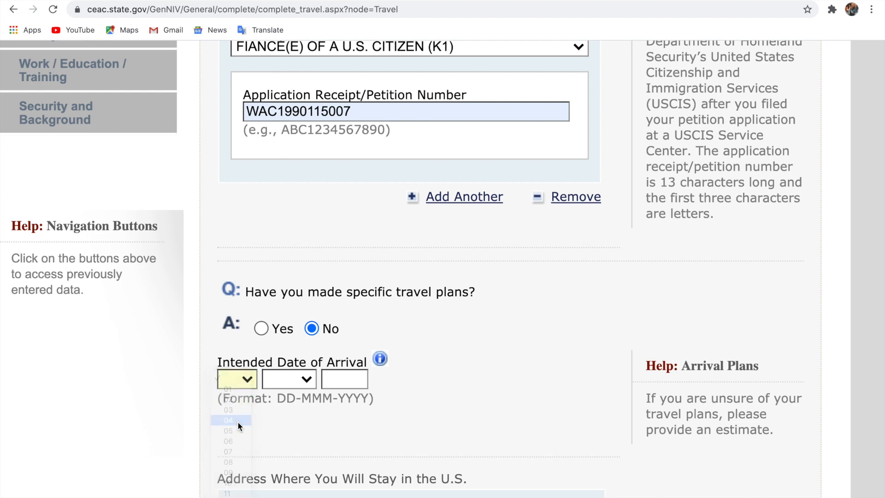
{"action": "left_click", "coordinate": [308, 380]}
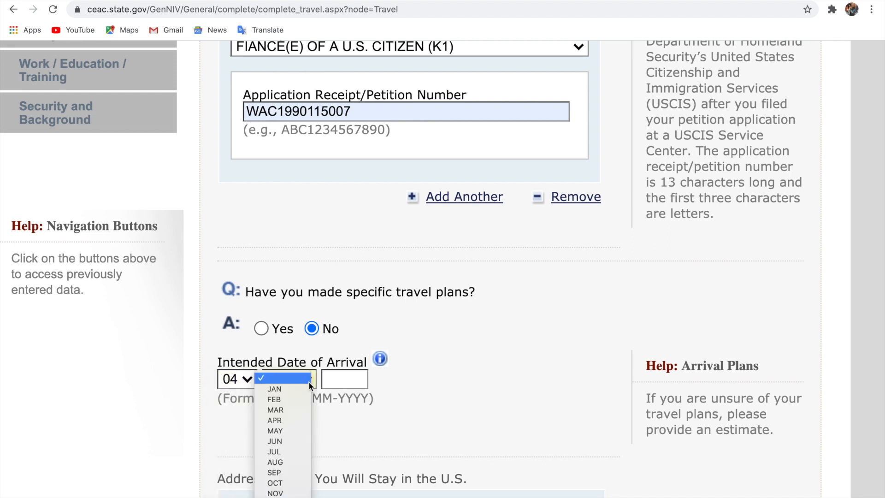
{"action": "left_click", "coordinate": [288, 441]}
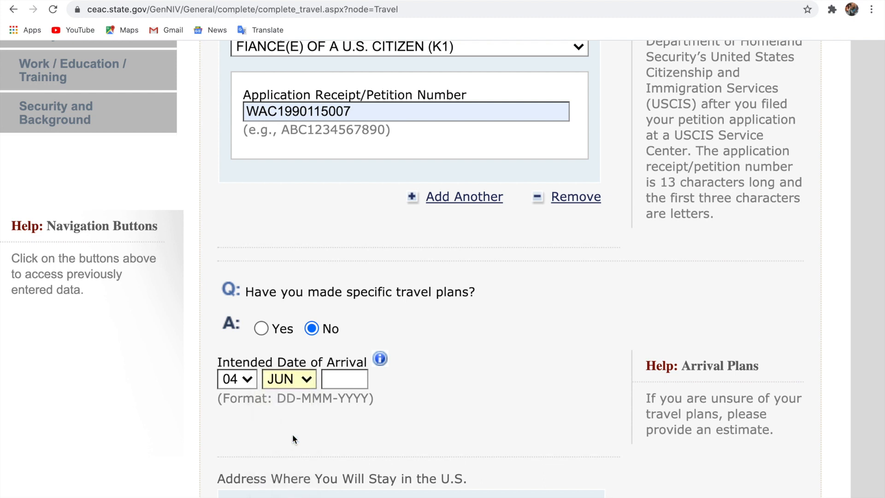
{"action": "left_click", "coordinate": [304, 380]}
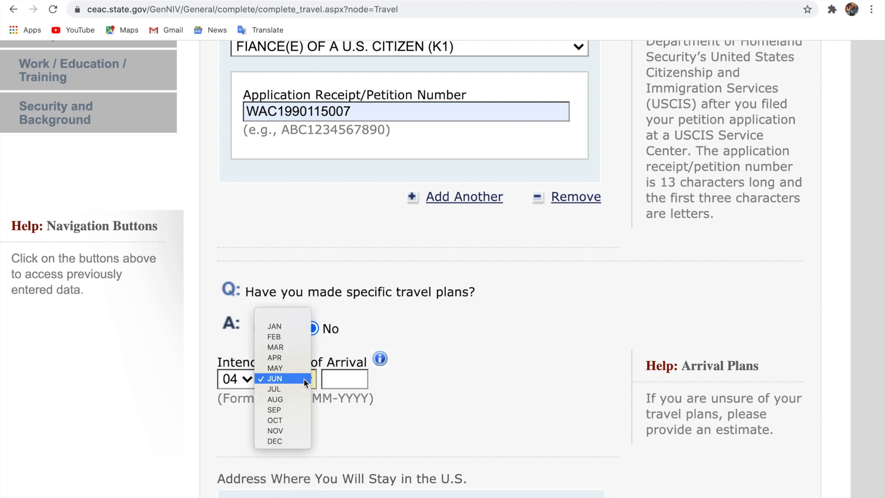
{"action": "left_click", "coordinate": [289, 440]}
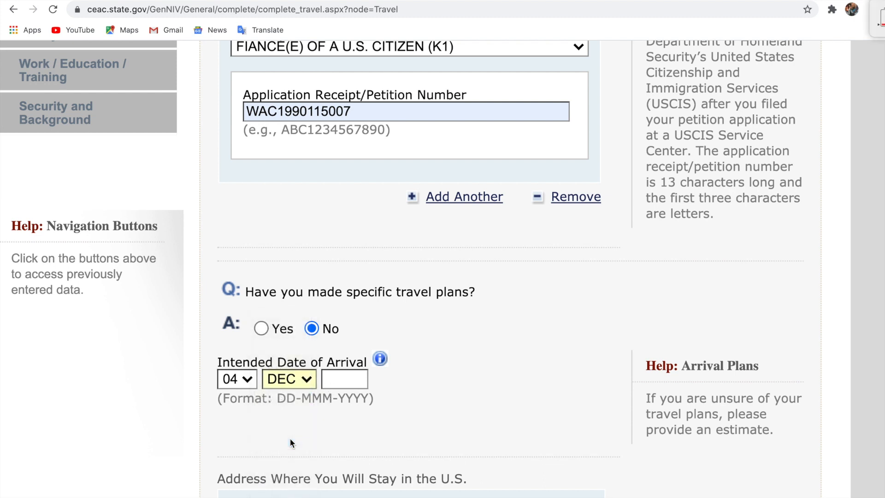
{"action": "left_click", "coordinate": [353, 379]}
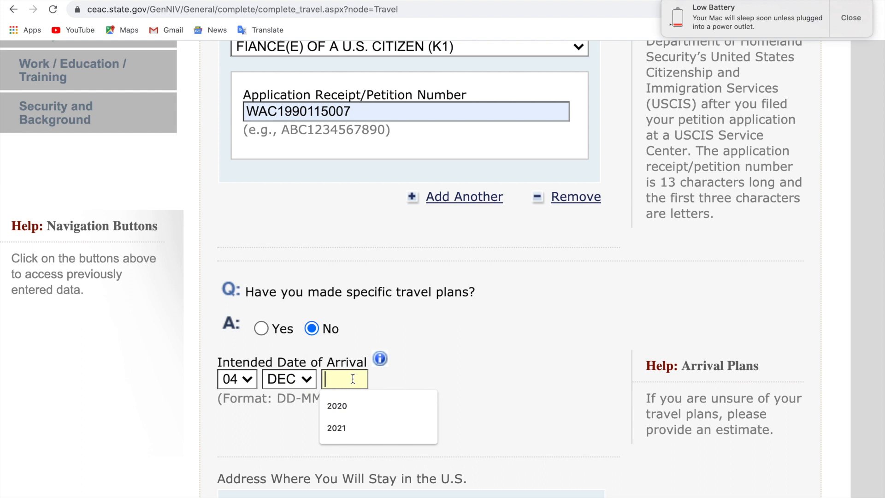
{"action": "left_click", "coordinate": [851, 17]}
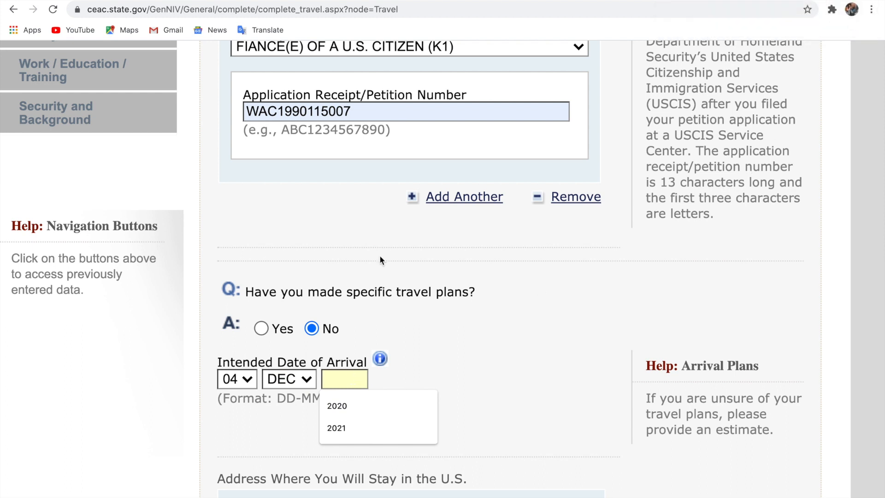
{"action": "left_click", "coordinate": [354, 406]}
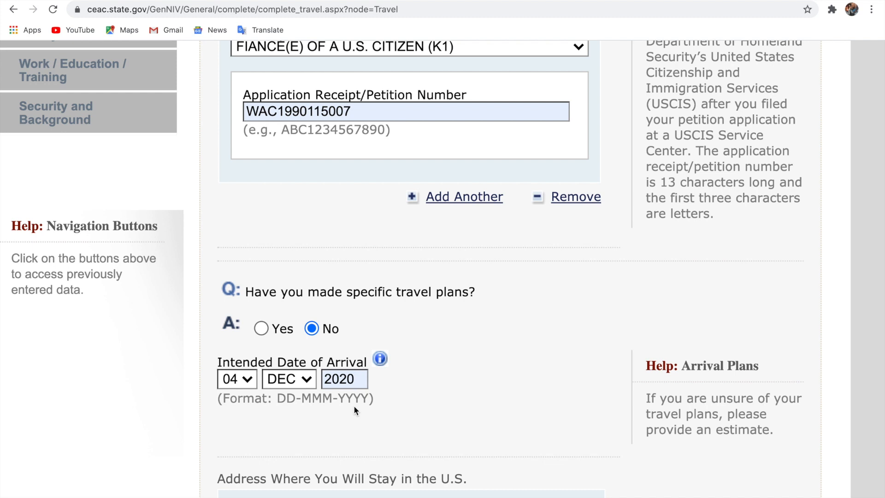
{"action": "scroll", "coordinate": [449, 408], "scroll_direction": "down", "scroll_amount": 3}
{"action": "scroll", "coordinate": [449, 408], "scroll_direction": "down", "scroll_amount": 1}
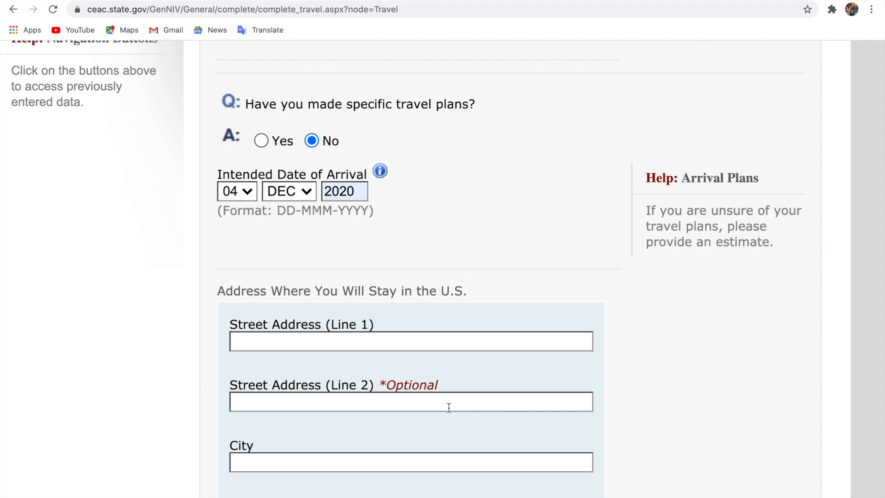
Fill the U.S. stay address from the saved autofill entry and choose U.S. PETITIONER as the trip payer
{"action": "left_click", "coordinate": [453, 343]}
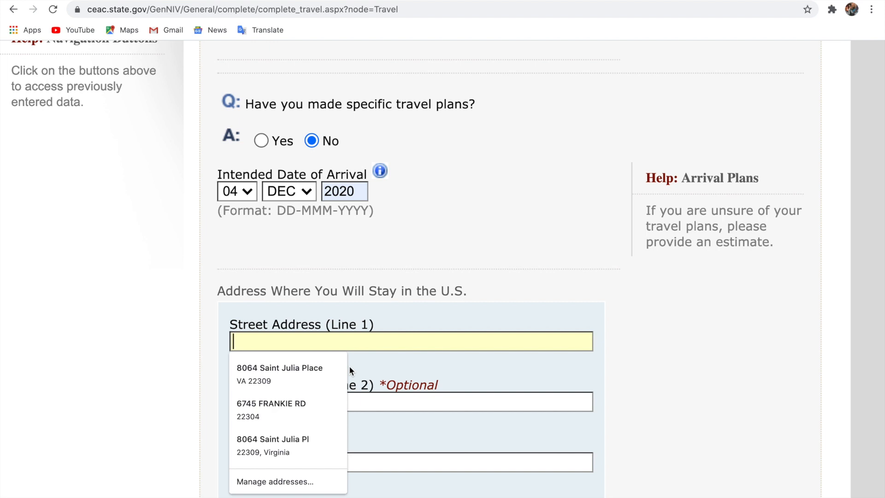
{"action": "left_click", "coordinate": [309, 405]}
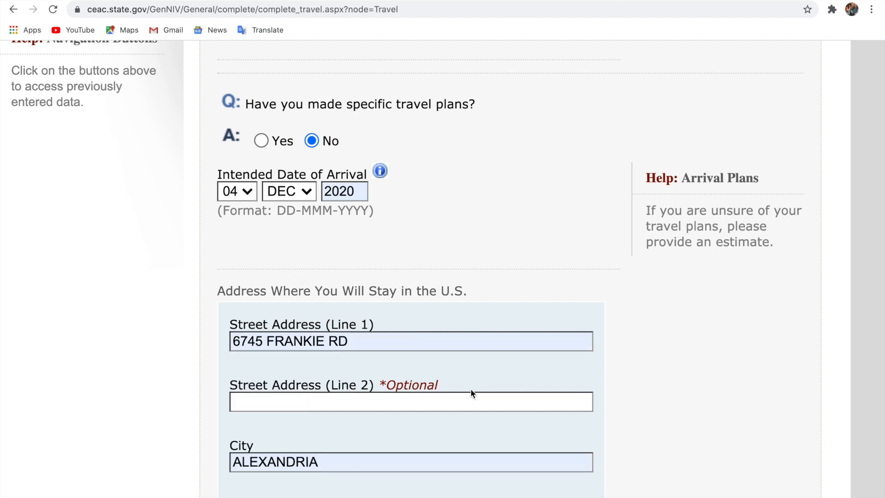
{"action": "scroll", "coordinate": [614, 388], "scroll_direction": "down", "scroll_amount": 2}
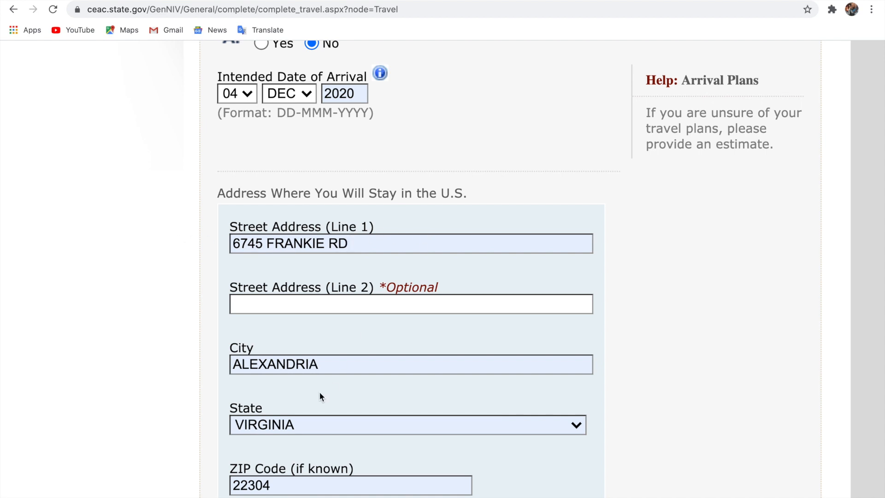
{"action": "scroll", "coordinate": [372, 373], "scroll_direction": "down", "scroll_amount": 1}
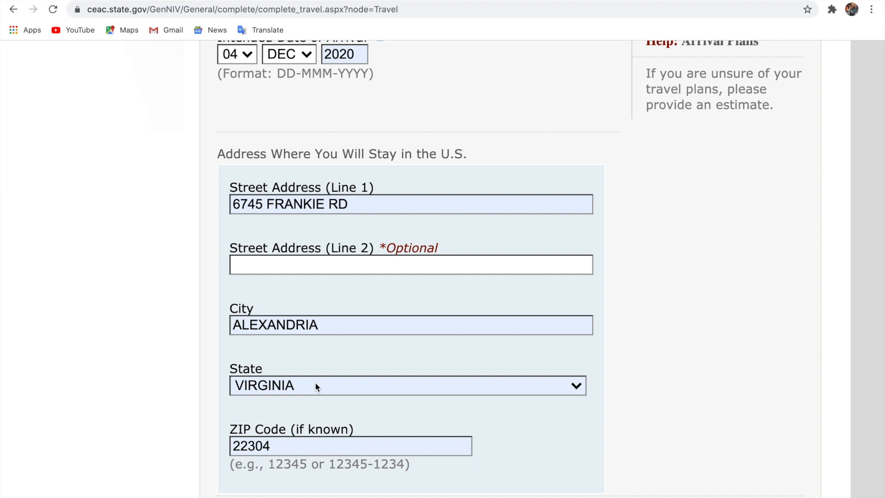
{"action": "scroll", "coordinate": [278, 438], "scroll_direction": "down", "scroll_amount": 5}
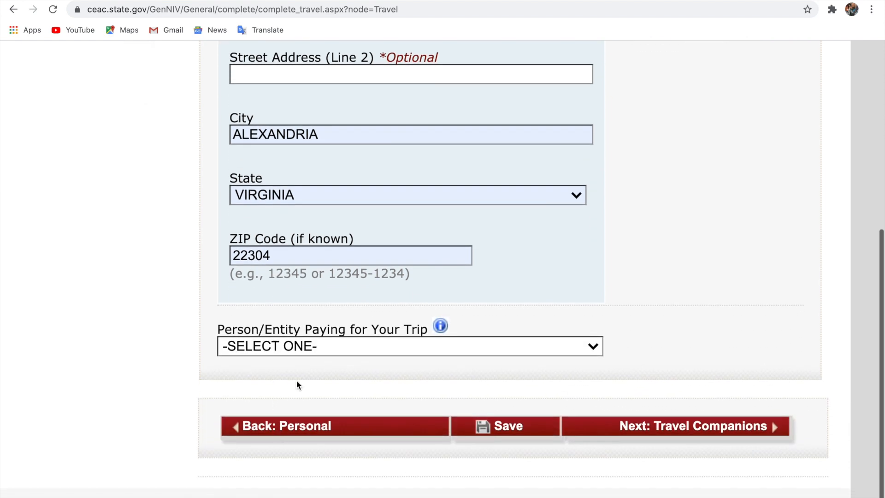
{"action": "left_click", "coordinate": [325, 347]}
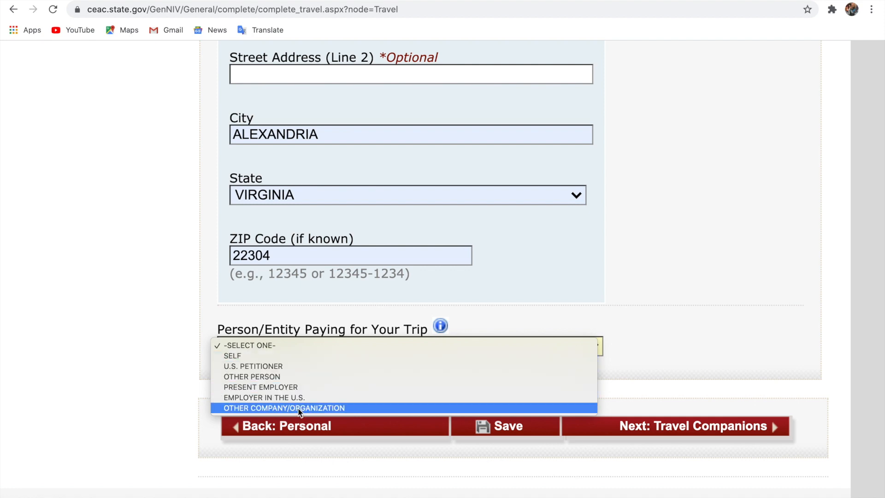
{"action": "left_click", "coordinate": [284, 366]}
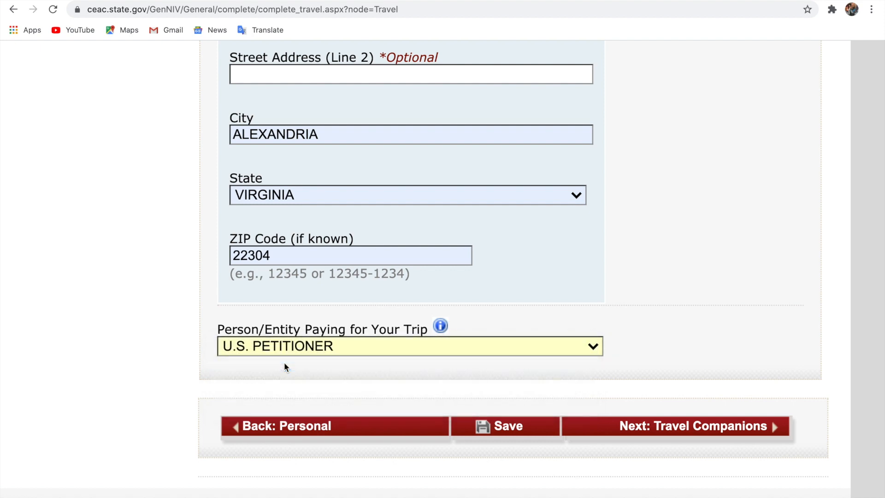
On Travel Companions, answer No to other persons traveling, then go to Previous U.S. Travel
{"action": "left_click", "coordinate": [698, 429]}
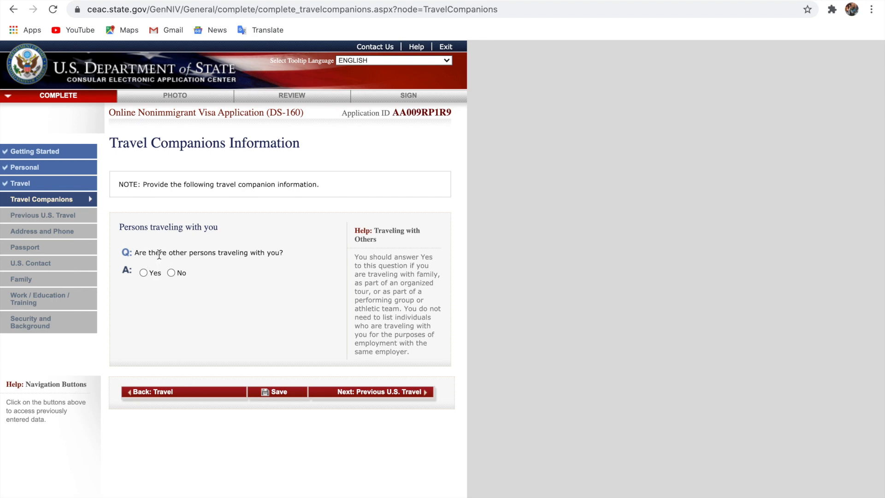
{"action": "scroll", "coordinate": [202, 271], "scroll_direction": "up", "scroll_amount": 5}
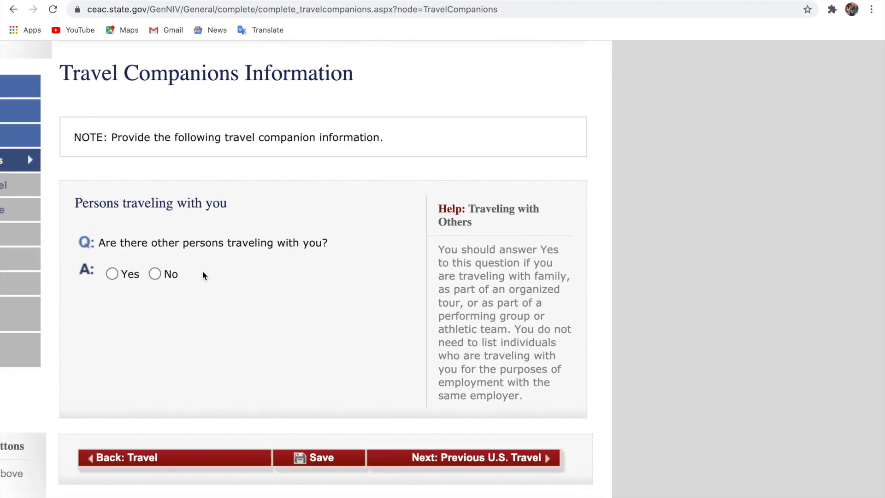
{"action": "scroll", "coordinate": [201, 272], "scroll_direction": "left", "scroll_amount": 3}
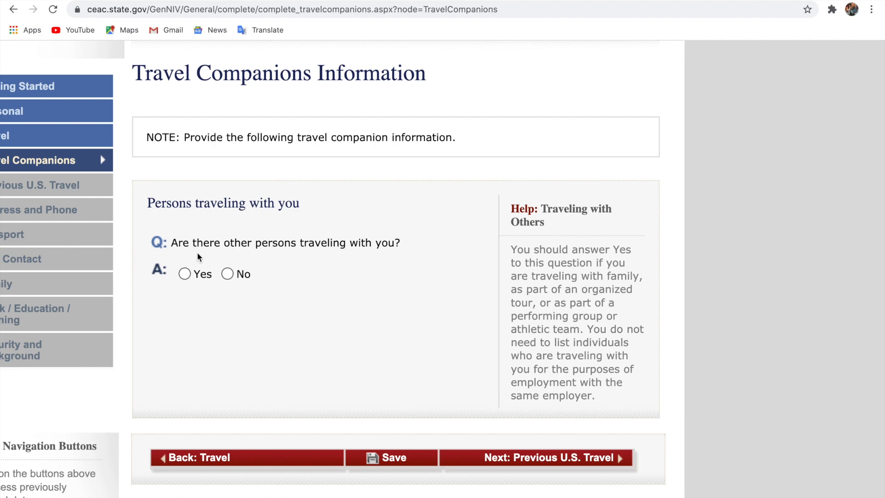
{"action": "left_click", "coordinate": [228, 274]}
{"action": "scroll", "coordinate": [304, 399], "scroll_direction": "down", "scroll_amount": 6}
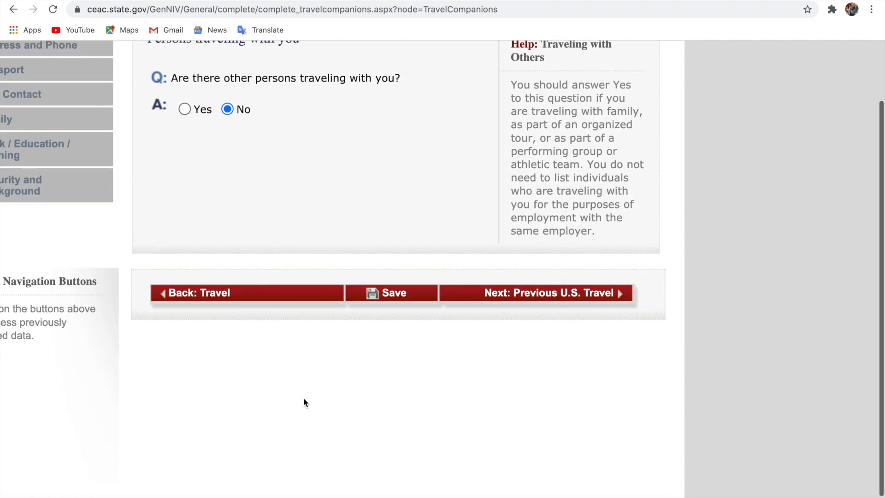
{"action": "left_click", "coordinate": [556, 294]}
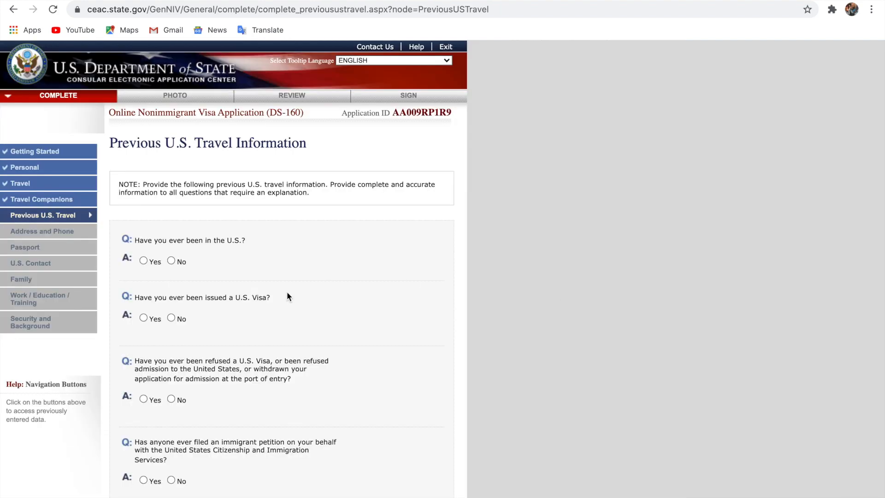
Answer No to prior U.S. visits, U.S. visas issued, visa refusals, and the immigrant petition question
{"action": "scroll", "coordinate": [288, 297], "scroll_direction": "up", "scroll_amount": 5}
{"action": "scroll", "coordinate": [288, 297], "scroll_direction": "left", "scroll_amount": 4}
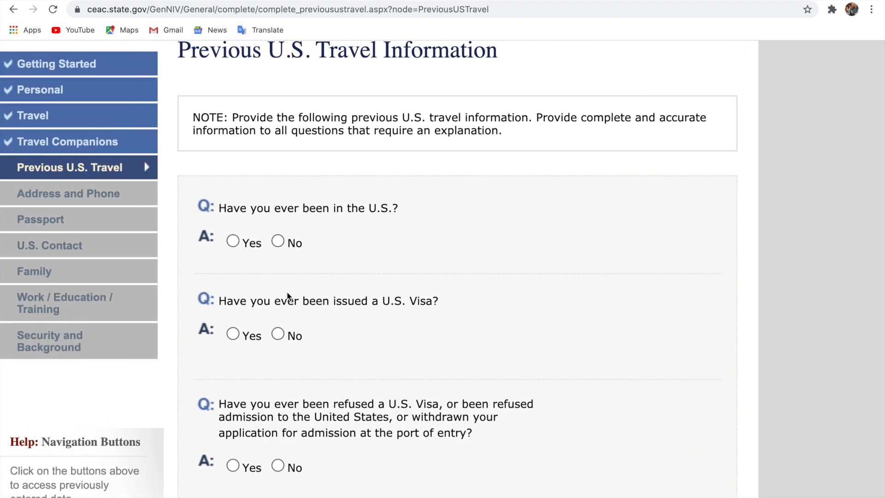
{"action": "scroll", "coordinate": [286, 295], "scroll_direction": "up", "scroll_amount": 3}
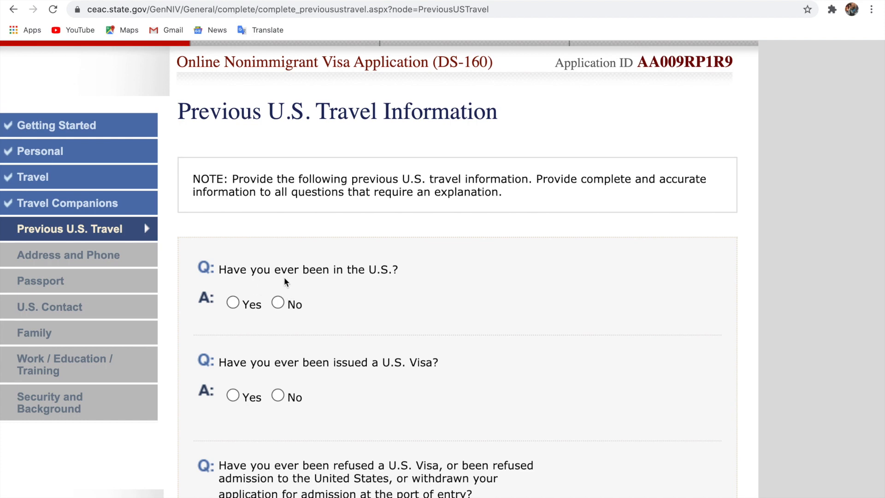
{"action": "left_click", "coordinate": [279, 304]}
{"action": "scroll", "coordinate": [378, 306], "scroll_direction": "down", "scroll_amount": 3}
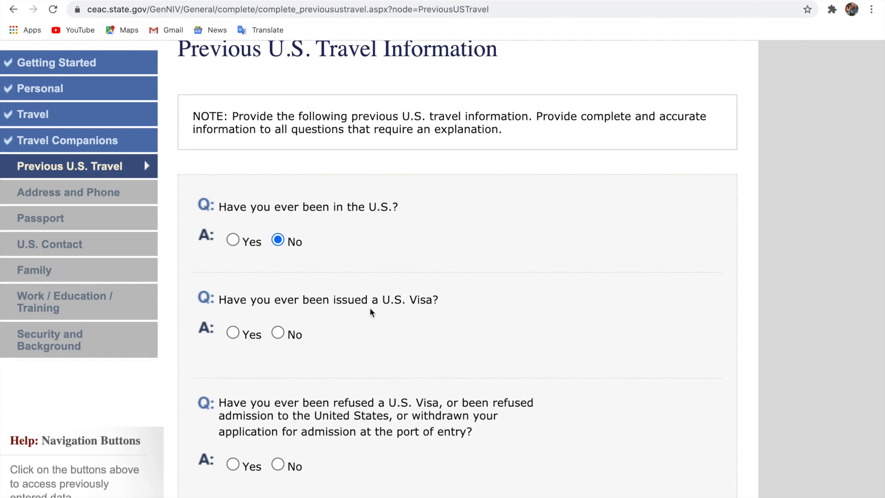
{"action": "left_click", "coordinate": [278, 333]}
{"action": "scroll", "coordinate": [245, 418], "scroll_direction": "down", "scroll_amount": 5}
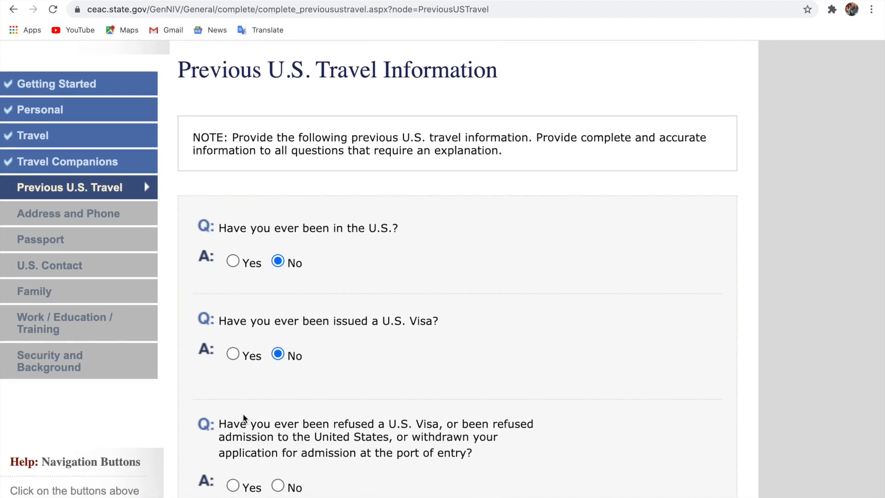
{"action": "scroll", "coordinate": [245, 418], "scroll_direction": "down", "scroll_amount": 1}
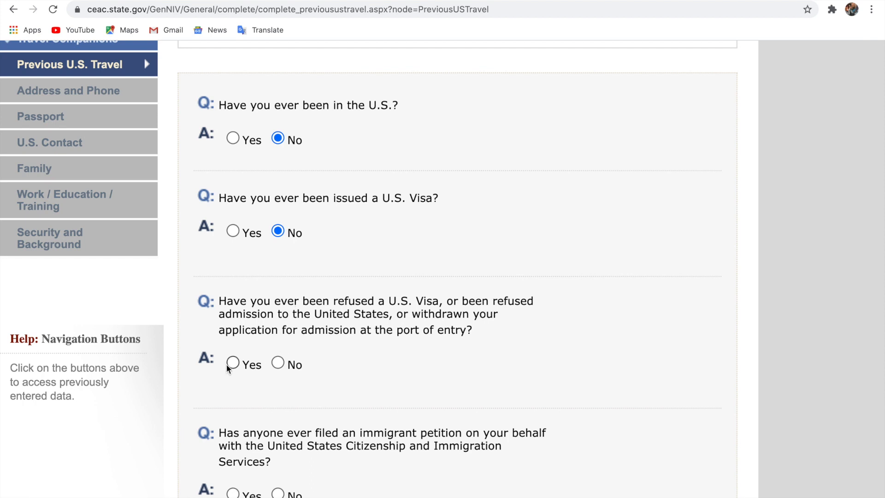
{"action": "left_click", "coordinate": [278, 363]}
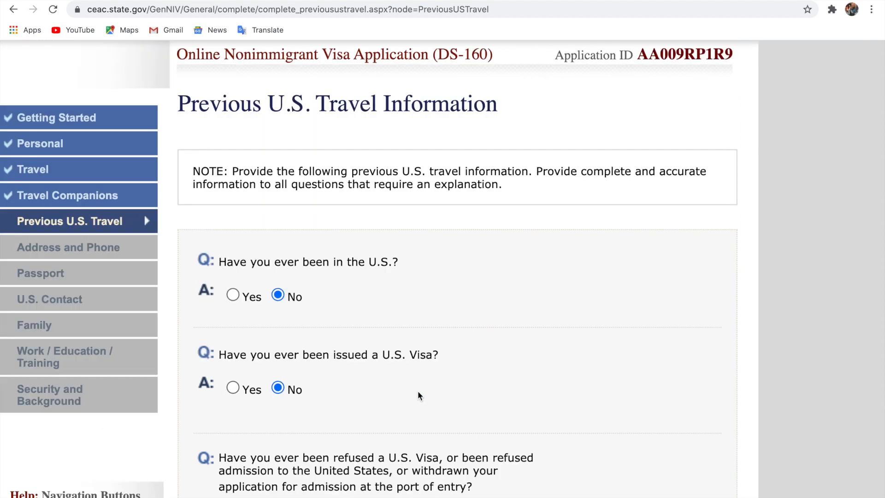
{"action": "scroll", "coordinate": [419, 395], "scroll_direction": "down", "scroll_amount": 8}
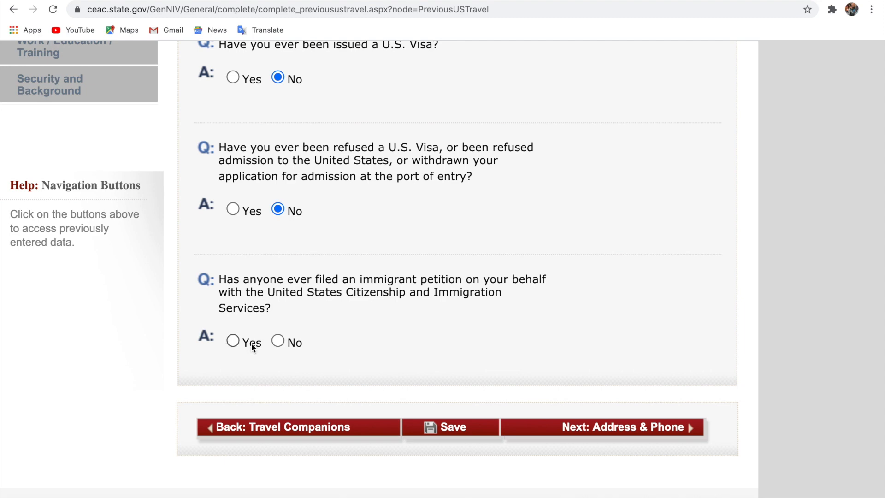
{"action": "left_click", "coordinate": [278, 341]}
{"action": "scroll", "coordinate": [571, 423], "scroll_direction": "up", "scroll_amount": 4}
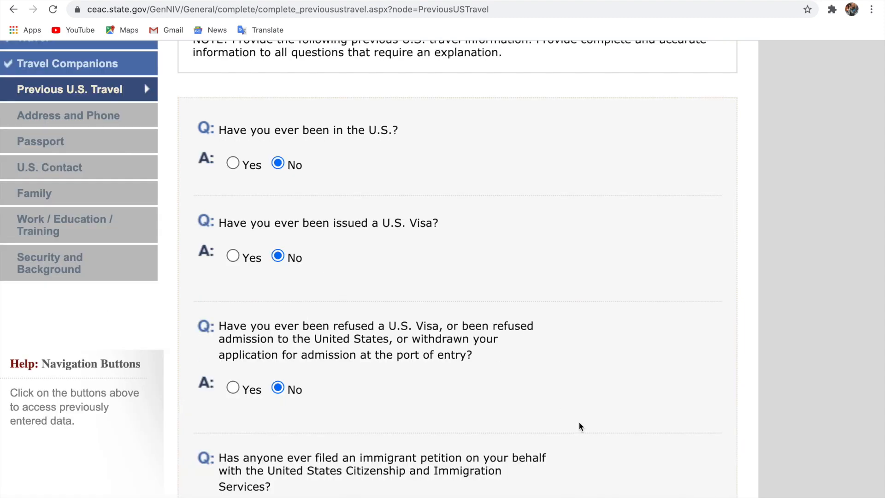
{"action": "scroll", "coordinate": [580, 427], "scroll_direction": "down", "scroll_amount": 5}
Go to the Address and Phone page and zoom the form in
{"action": "left_click", "coordinate": [591, 365]}
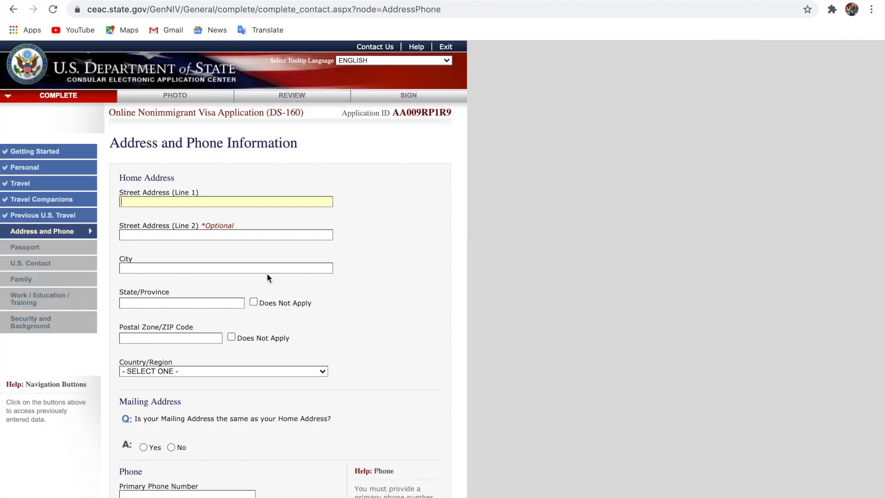
{"action": "key", "text": "ctrl+plus"}
{"action": "key", "text": "ctrl+plus"}
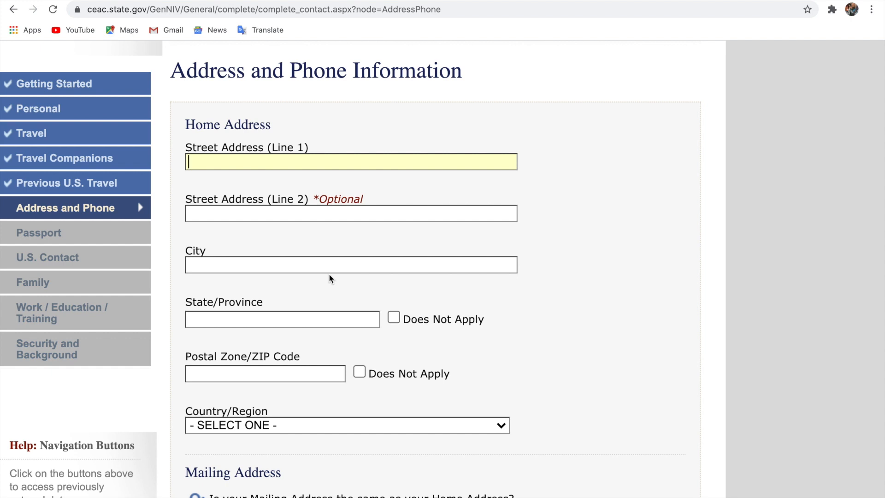
{"action": "scroll", "coordinate": [330, 278], "scroll_direction": "down", "scroll_amount": 5}
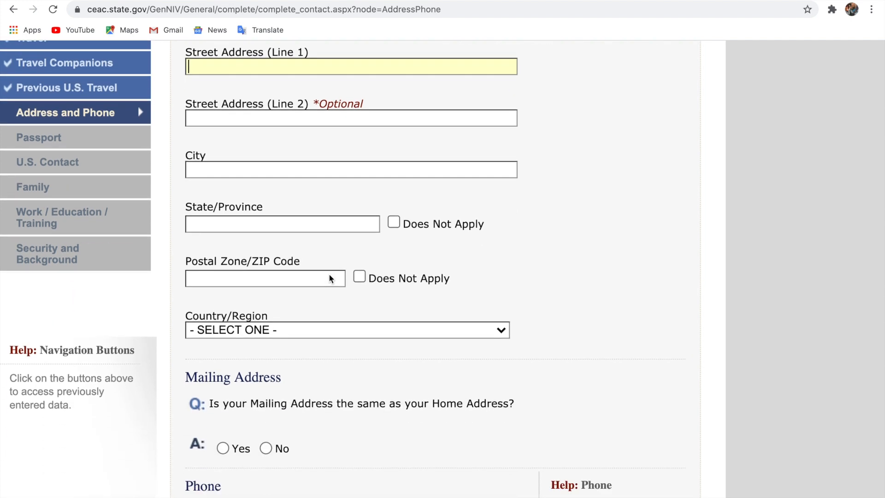
{"action": "scroll", "coordinate": [329, 275], "scroll_direction": "up", "scroll_amount": 7}
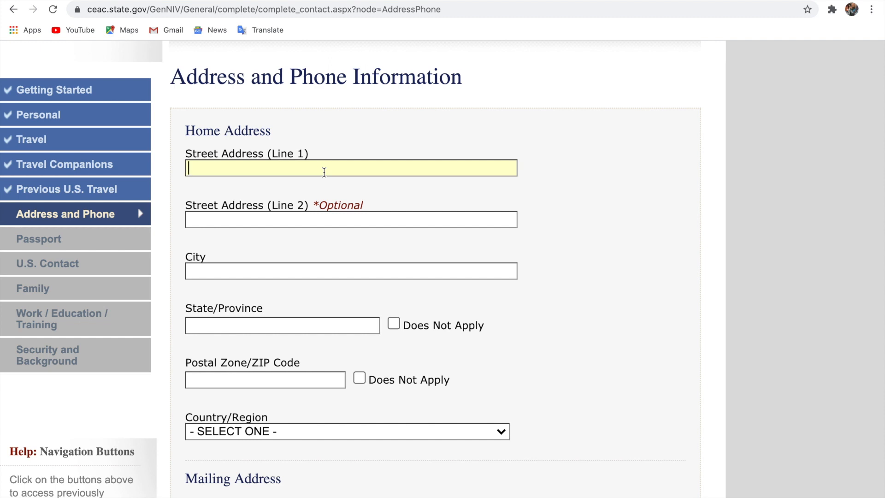
Fill the home address from the saved Alexandria address, keeping country UNITED STATES OF AMERICA
{"action": "left_click", "coordinate": [324, 172]}
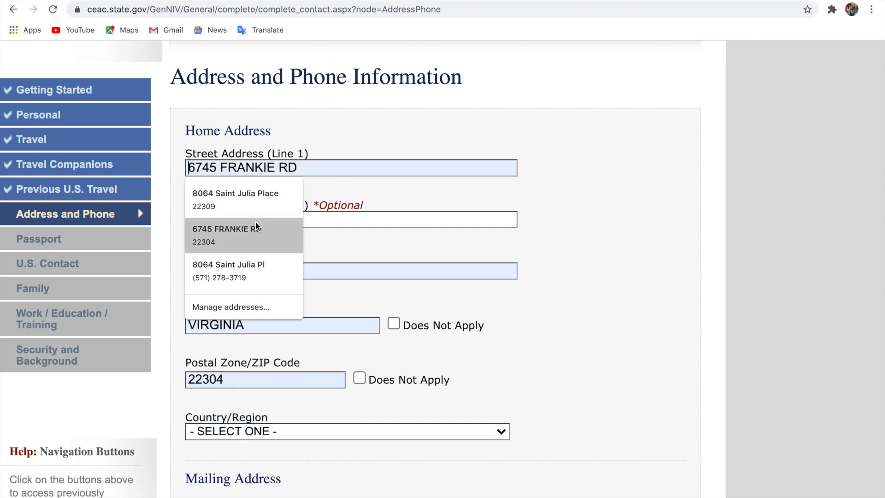
{"action": "left_click", "coordinate": [251, 235]}
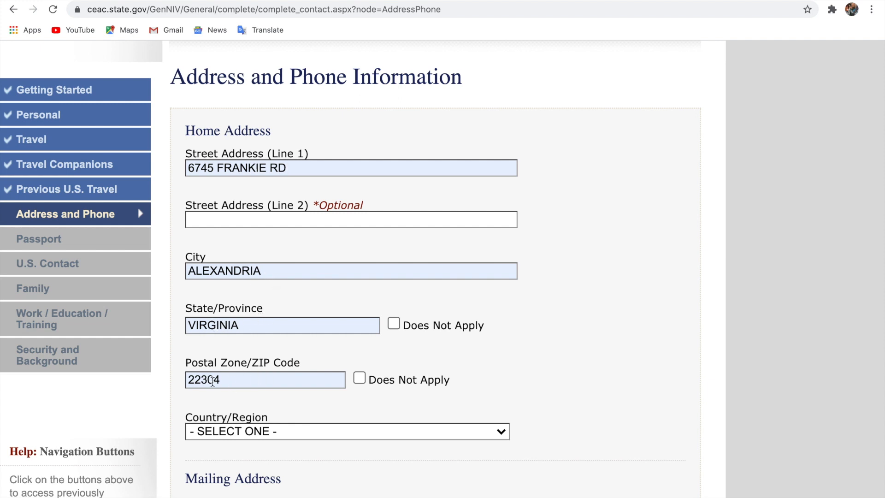
{"action": "left_click", "coordinate": [268, 432]}
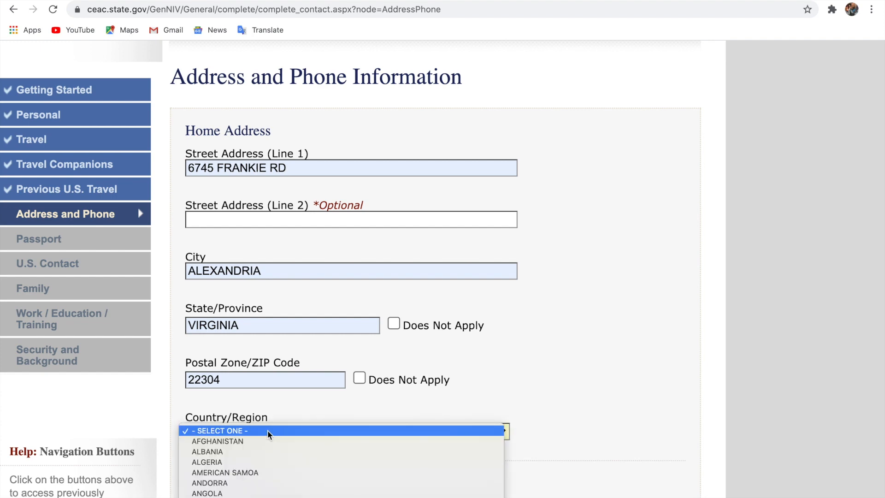
{"action": "scroll", "coordinate": [268, 434], "scroll_direction": "down", "scroll_amount": 20}
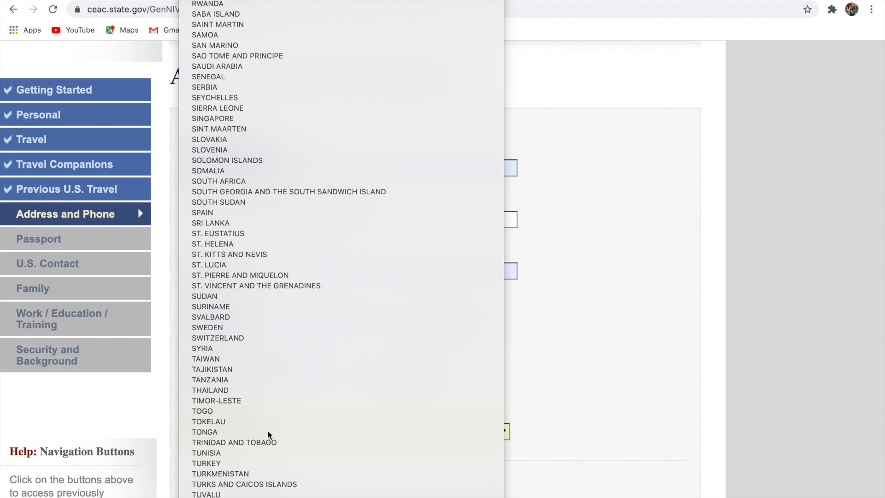
{"action": "scroll", "coordinate": [269, 435], "scroll_direction": "down", "scroll_amount": 1}
{"action": "scroll", "coordinate": [268, 435], "scroll_direction": "down", "scroll_amount": 2}
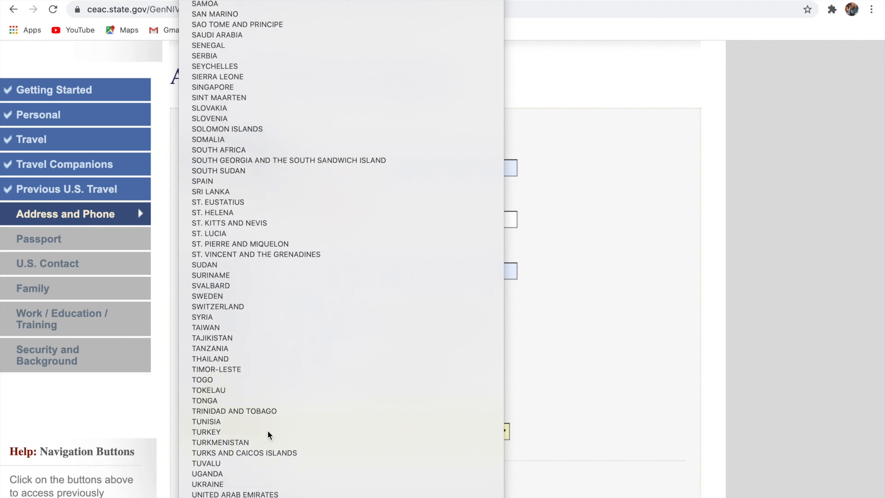
{"action": "key", "text": "Escape"}
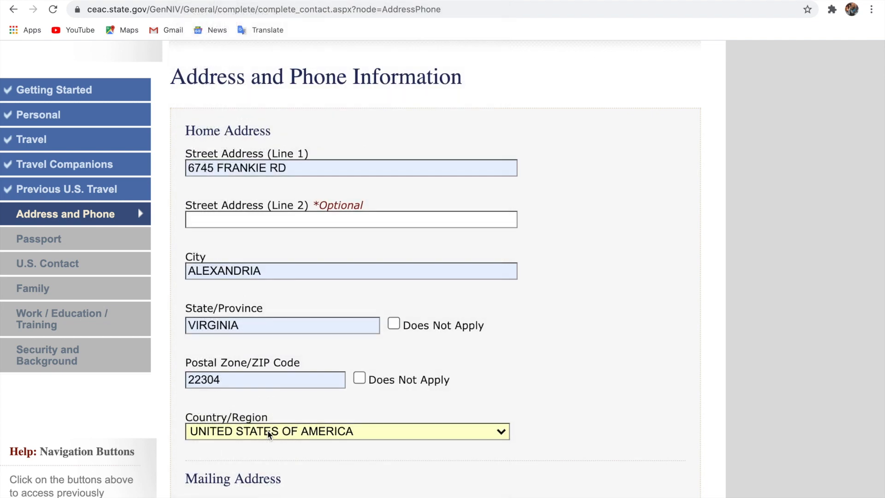
Answer Yes that the mailing address is the same as the home address
{"action": "scroll", "coordinate": [404, 433], "scroll_direction": "down", "scroll_amount": 3}
{"action": "scroll", "coordinate": [404, 437], "scroll_direction": "down", "scroll_amount": 1}
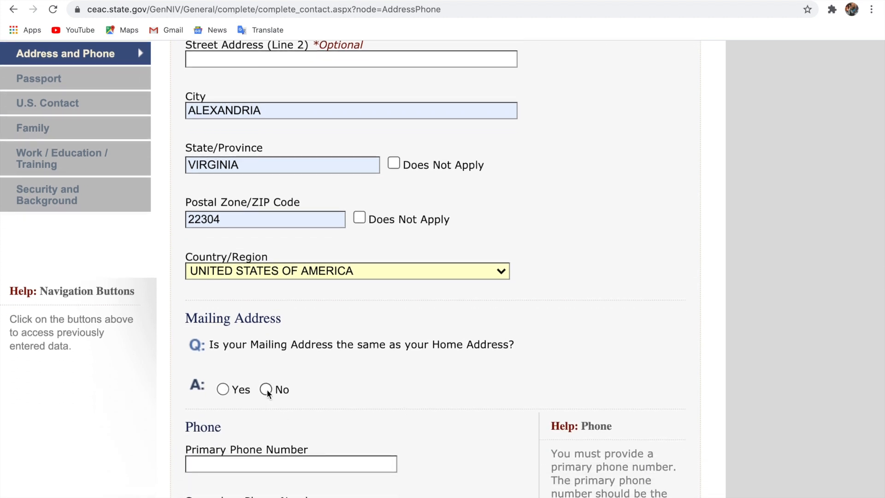
{"action": "left_click", "coordinate": [223, 390]}
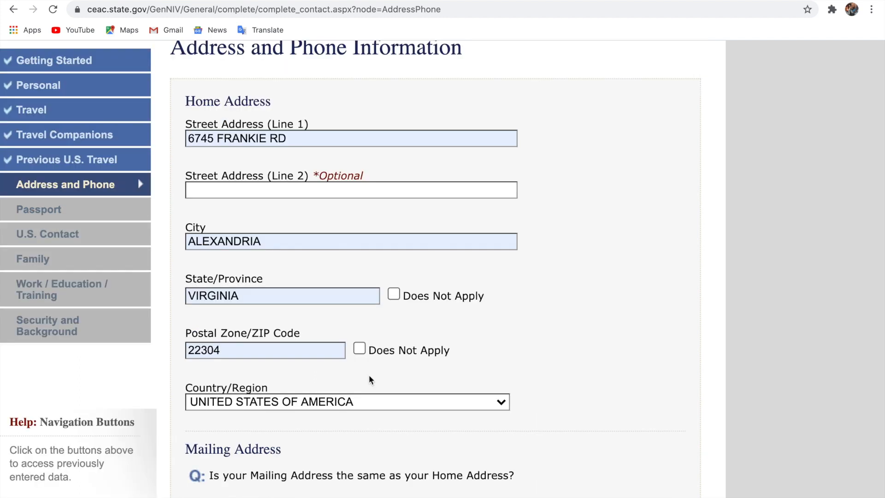
{"action": "scroll", "coordinate": [369, 376], "scroll_direction": "down", "scroll_amount": 5}
Type the primary phone number, tick Does Not Apply for secondary and work phones, answer No to other numbers
{"action": "left_click", "coordinate": [325, 341]}
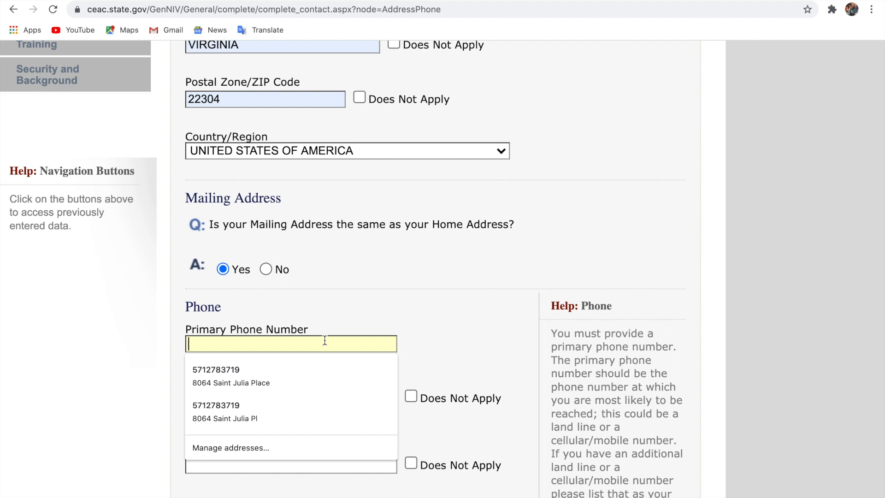
{"action": "type", "text": "202"}
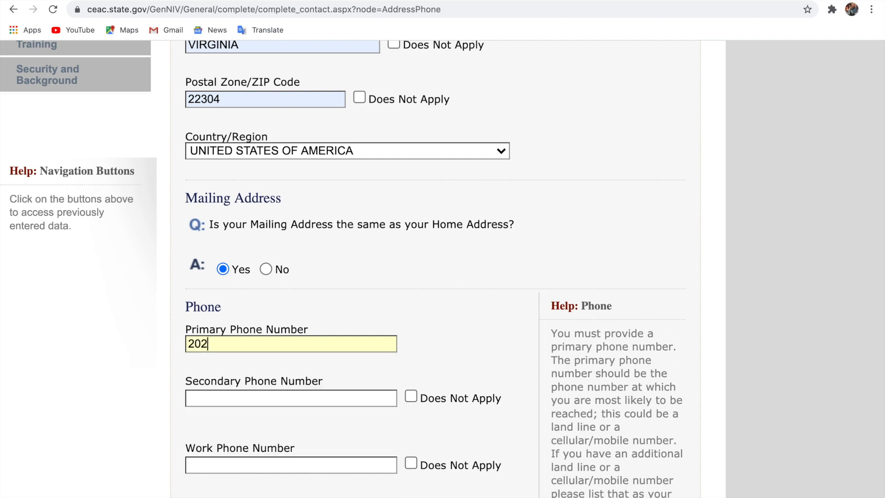
{"action": "type", "text": "567890"}
{"action": "left_click", "coordinate": [410, 396]}
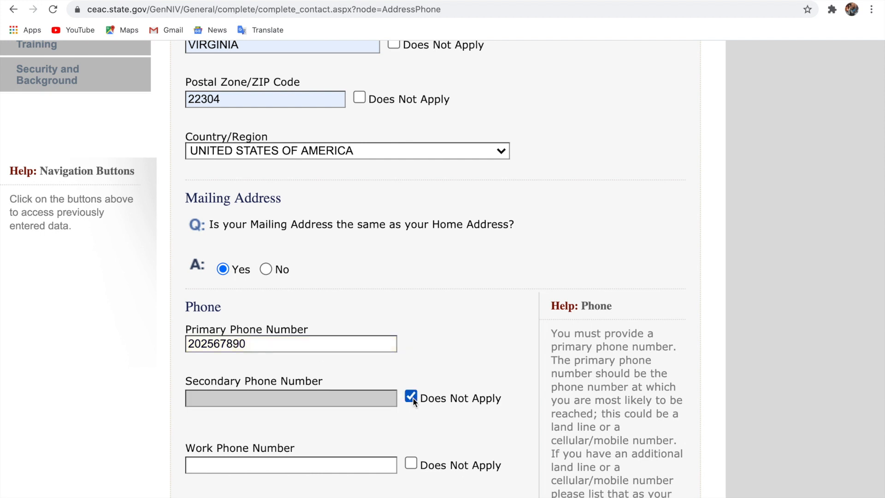
{"action": "left_click", "coordinate": [412, 463]}
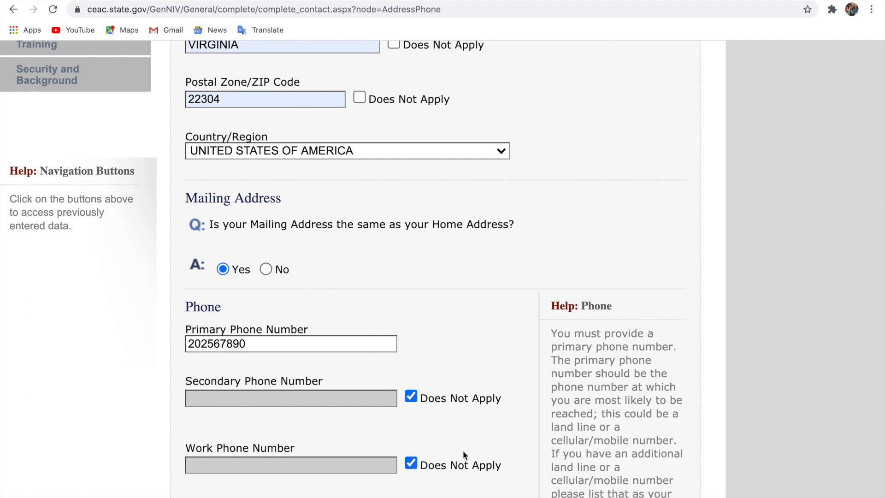
{"action": "scroll", "coordinate": [463, 451], "scroll_direction": "down", "scroll_amount": 4}
{"action": "scroll", "coordinate": [463, 449], "scroll_direction": "down", "scroll_amount": 1}
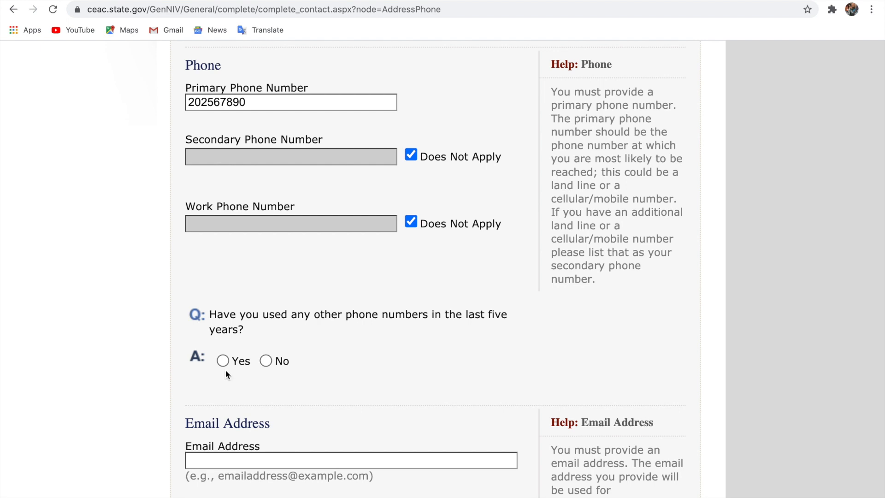
{"action": "left_click", "coordinate": [267, 361]}
{"action": "scroll", "coordinate": [369, 395], "scroll_direction": "down", "scroll_amount": 2}
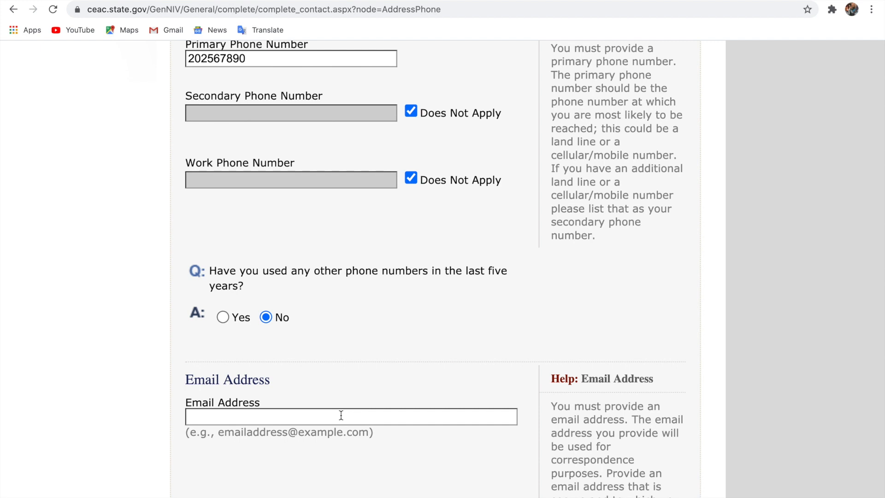
Enter the applicant's email address and scroll down to the Social Media section
{"action": "left_click", "coordinate": [378, 416]}
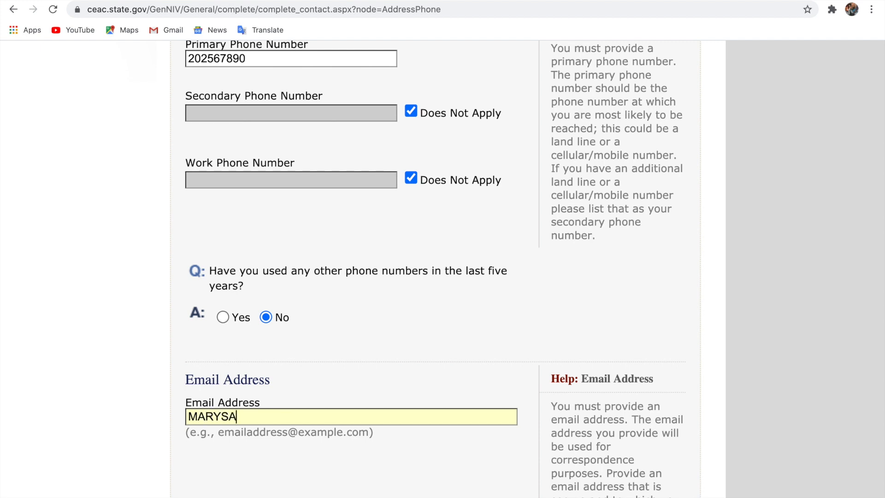
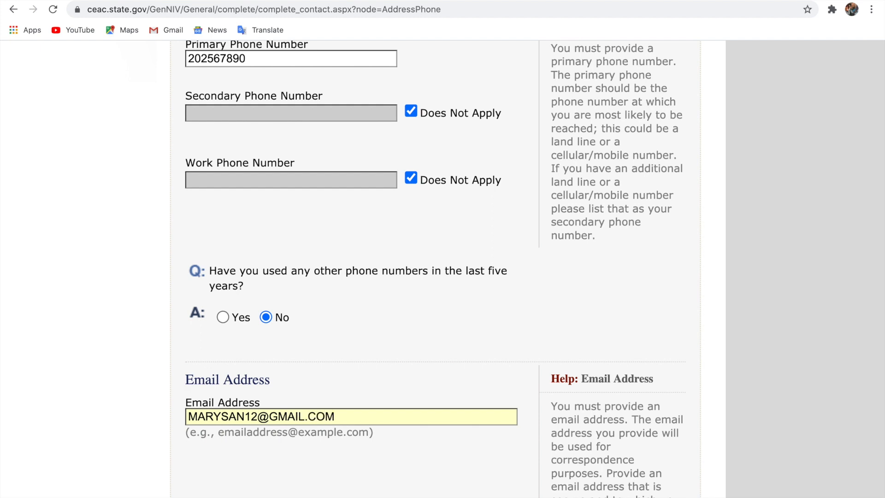
{"action": "scroll", "coordinate": [433, 269], "scroll_direction": "down", "scroll_amount": 5}
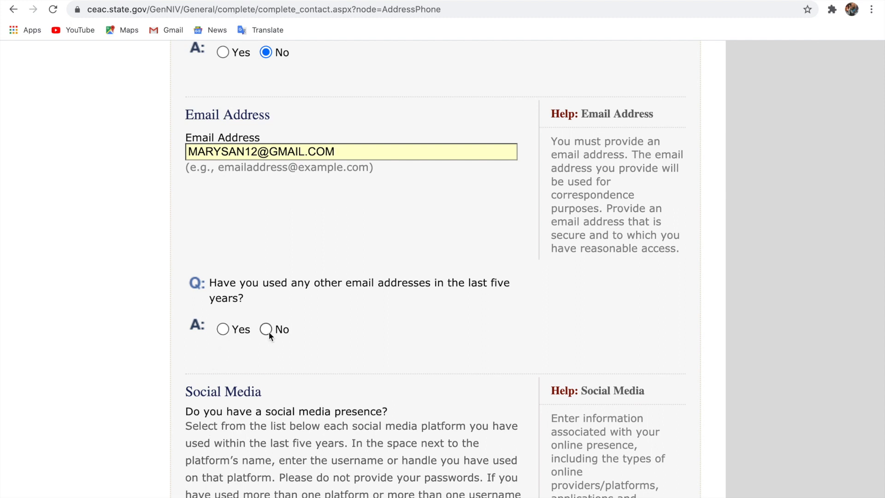
{"action": "scroll", "coordinate": [392, 366], "scroll_direction": "down", "scroll_amount": 7}
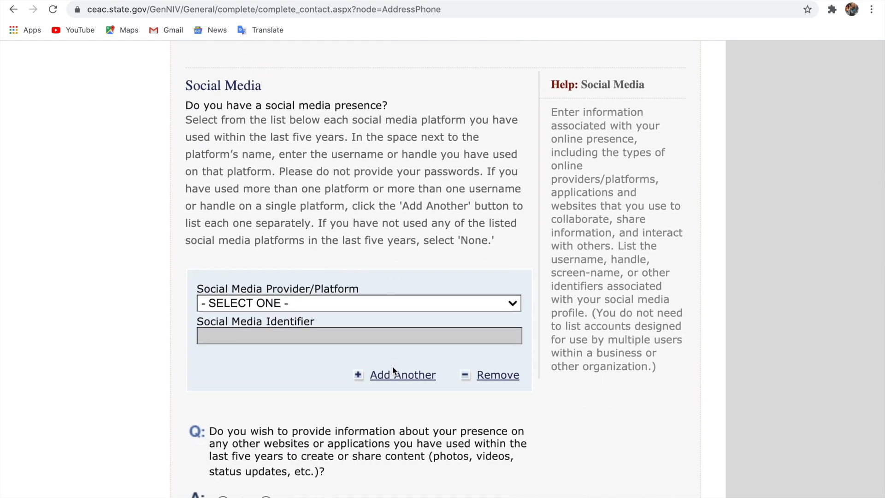
Pick FACEBOOK as the social media platform and answer No about other websites or applications
{"action": "left_click", "coordinate": [394, 306]}
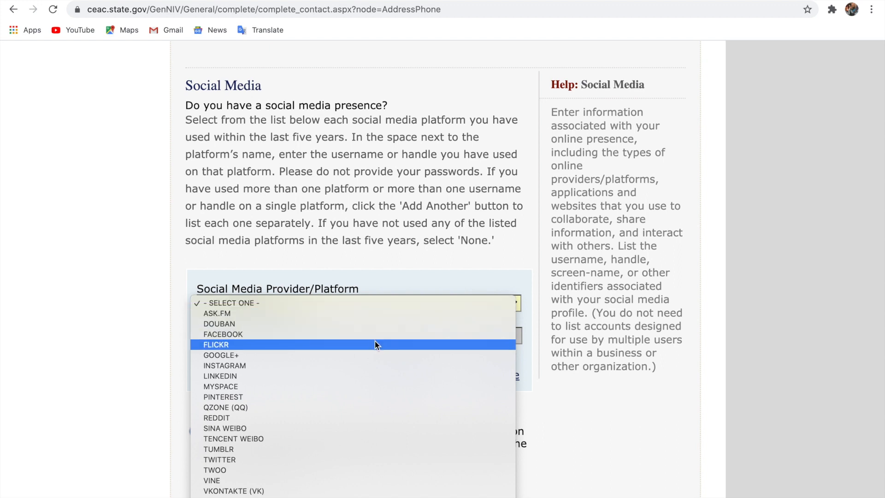
{"action": "left_click", "coordinate": [376, 334]}
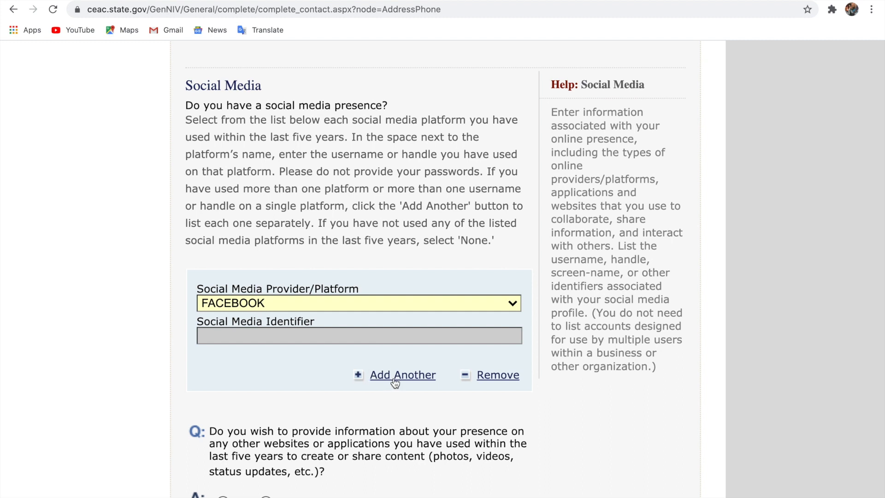
{"action": "left_click", "coordinate": [284, 377]}
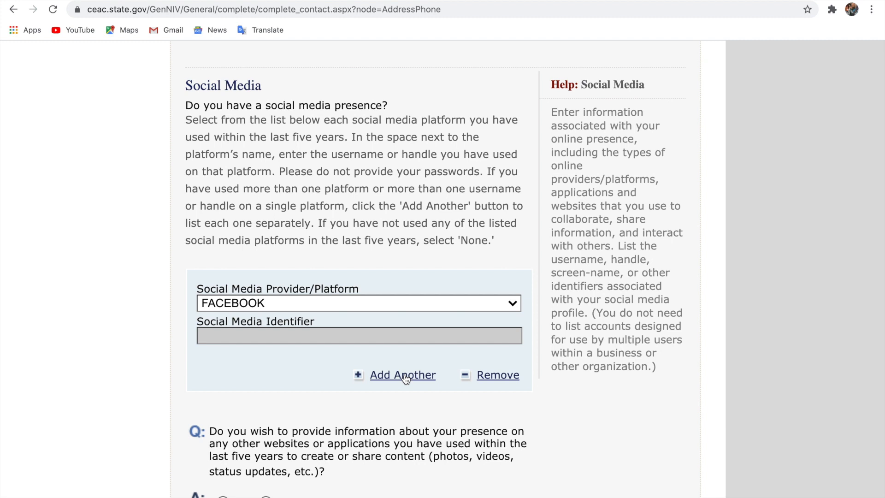
{"action": "scroll", "coordinate": [405, 378], "scroll_direction": "down", "scroll_amount": 3}
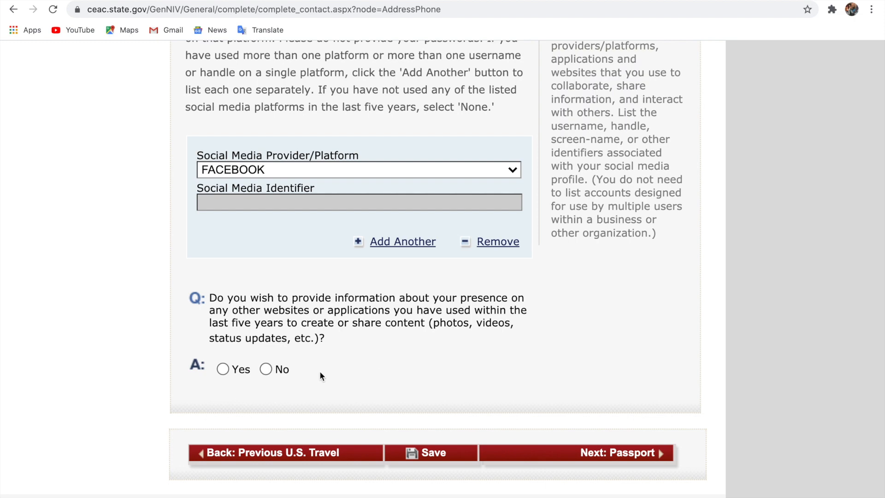
{"action": "left_click", "coordinate": [222, 371]}
{"action": "left_click", "coordinate": [266, 370]}
{"action": "scroll", "coordinate": [415, 396], "scroll_direction": "down", "scroll_amount": 2}
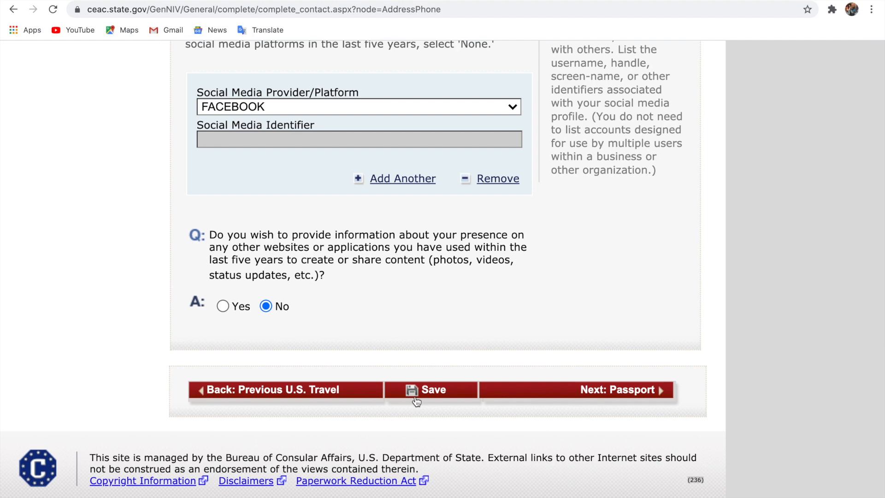
Save the page and attempt Next: Passport, which flags the Social Media Identifier as incomplete
{"action": "left_click", "coordinate": [417, 400]}
{"action": "left_click", "coordinate": [586, 392]}
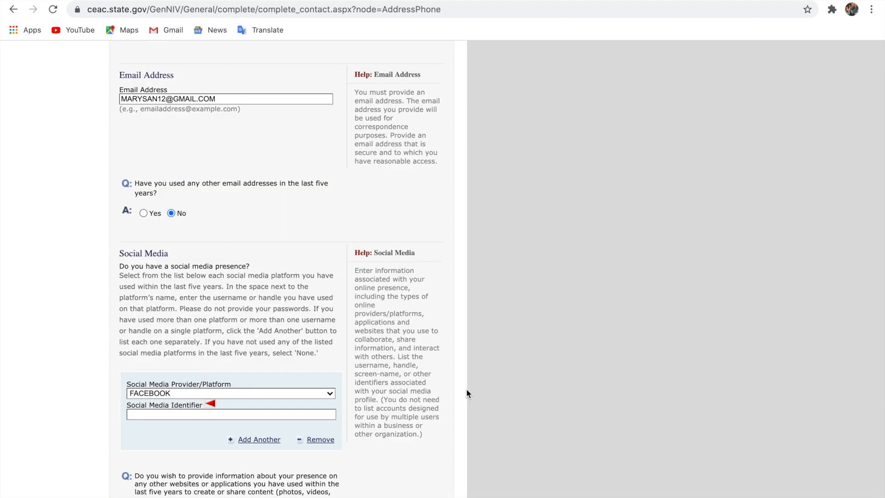
{"action": "scroll", "coordinate": [375, 355], "scroll_direction": "up", "scroll_amount": 2}
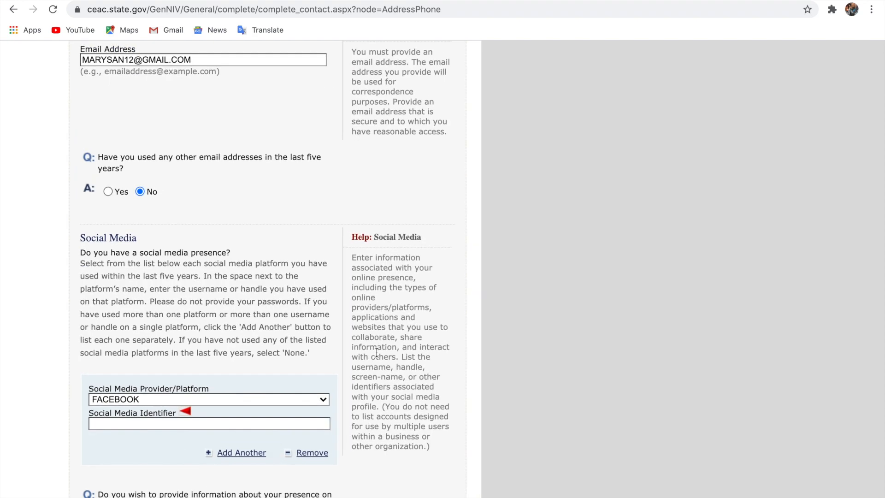
{"action": "scroll", "coordinate": [377, 353], "scroll_direction": "up", "scroll_amount": 3}
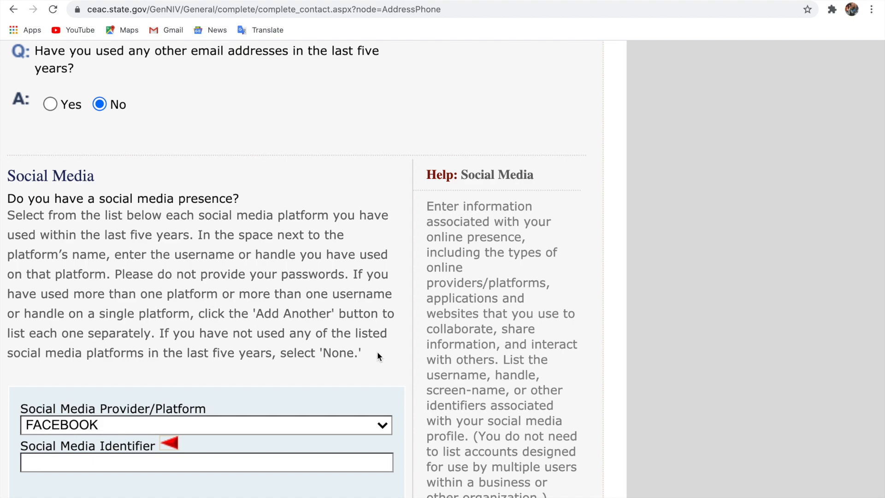
{"action": "scroll", "coordinate": [377, 352], "scroll_direction": "left", "scroll_amount": 5}
{"action": "scroll", "coordinate": [377, 351], "scroll_direction": "up", "scroll_amount": 3}
{"action": "scroll", "coordinate": [377, 351], "scroll_direction": "up", "scroll_amount": 10}
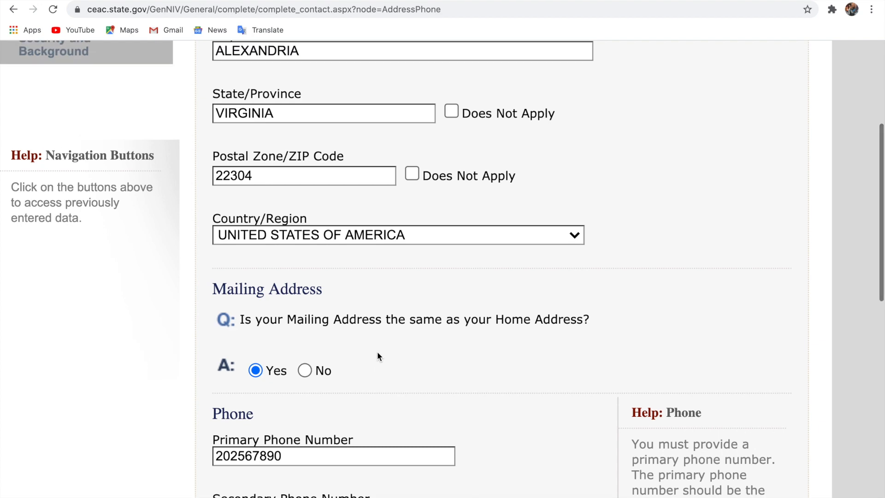
{"action": "scroll", "coordinate": [377, 353], "scroll_direction": "up", "scroll_amount": 10}
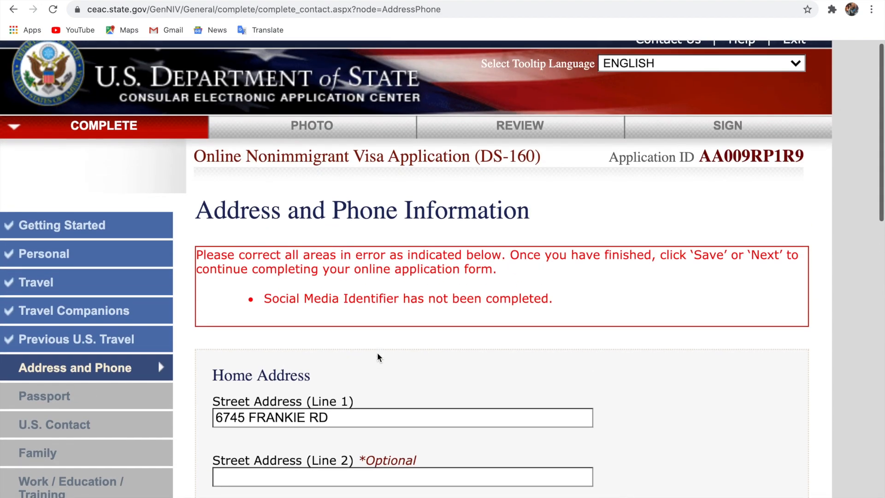
{"action": "scroll", "coordinate": [377, 352], "scroll_direction": "down", "scroll_amount": 2}
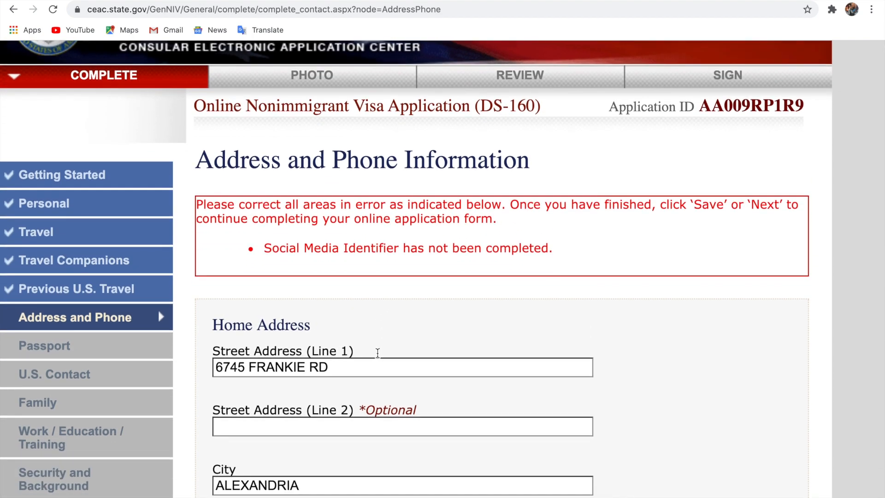
{"action": "scroll", "coordinate": [377, 353], "scroll_direction": "down", "scroll_amount": 15}
{"action": "scroll", "coordinate": [377, 352], "scroll_direction": "down", "scroll_amount": 12}
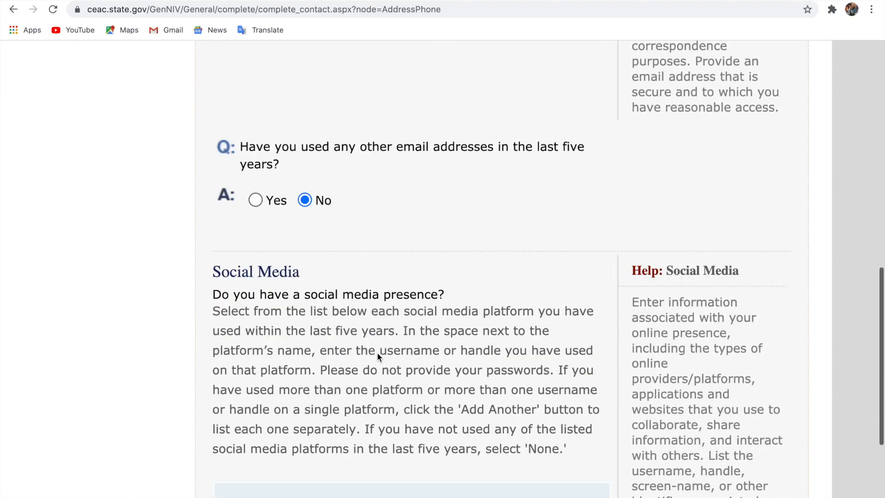
Enter the Facebook username as the social media identifier and continue to Passport Information
{"action": "scroll", "coordinate": [377, 355], "scroll_direction": "up", "scroll_amount": 2}
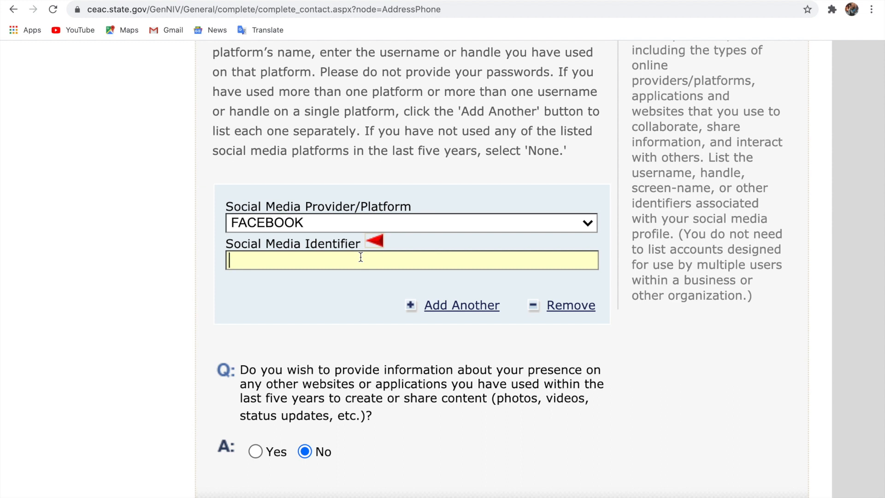
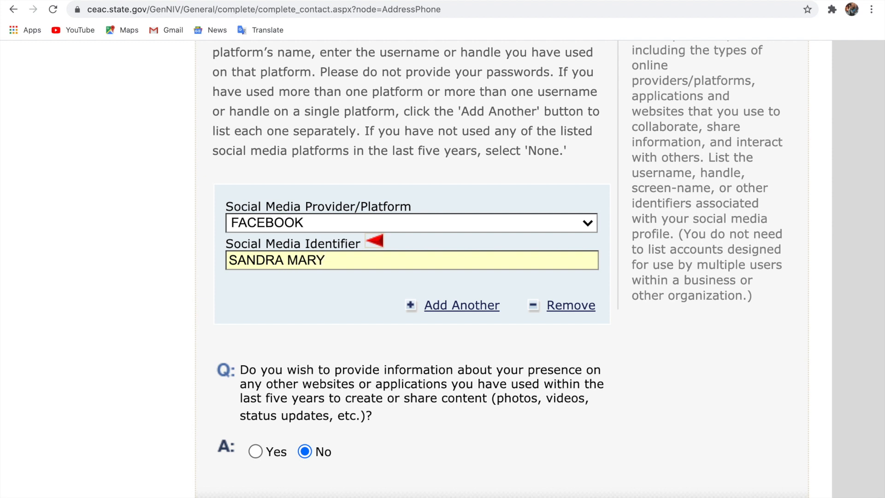
{"action": "scroll", "coordinate": [571, 267], "scroll_direction": "down", "scroll_amount": 4}
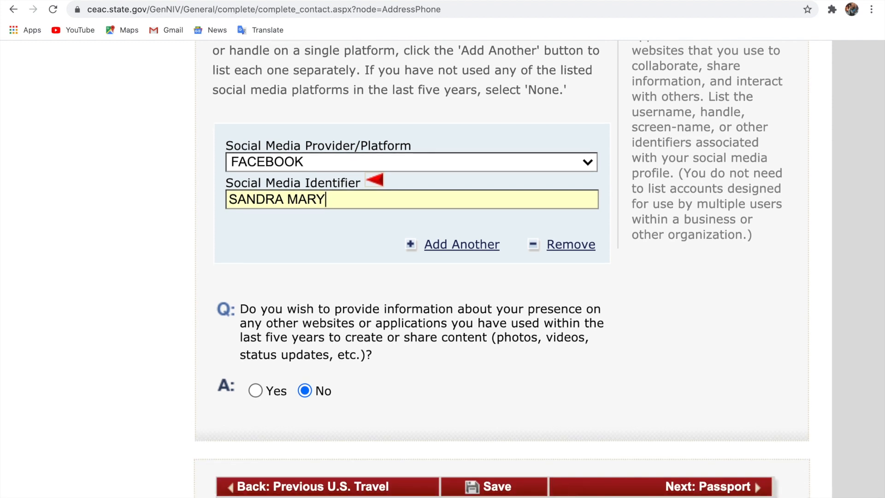
{"action": "left_click", "coordinate": [687, 372]}
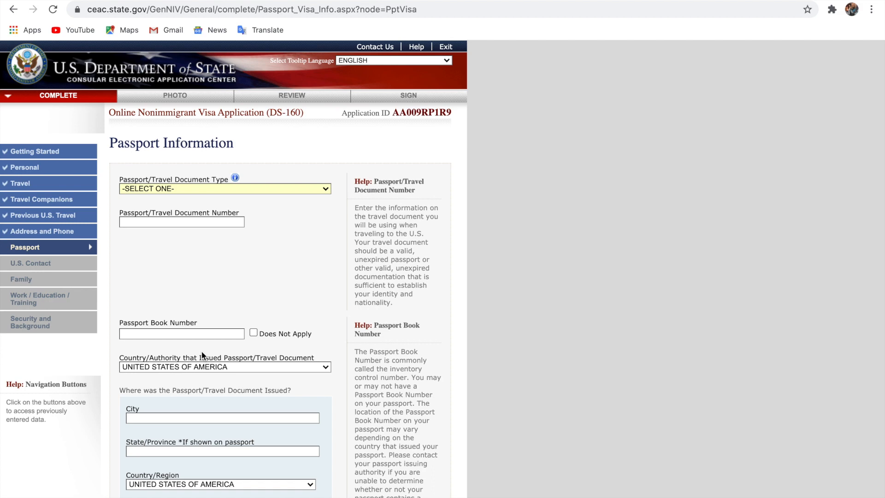
Set the passport travel document type to REGULAR
{"action": "scroll", "coordinate": [202, 355], "scroll_direction": "up", "scroll_amount": 5}
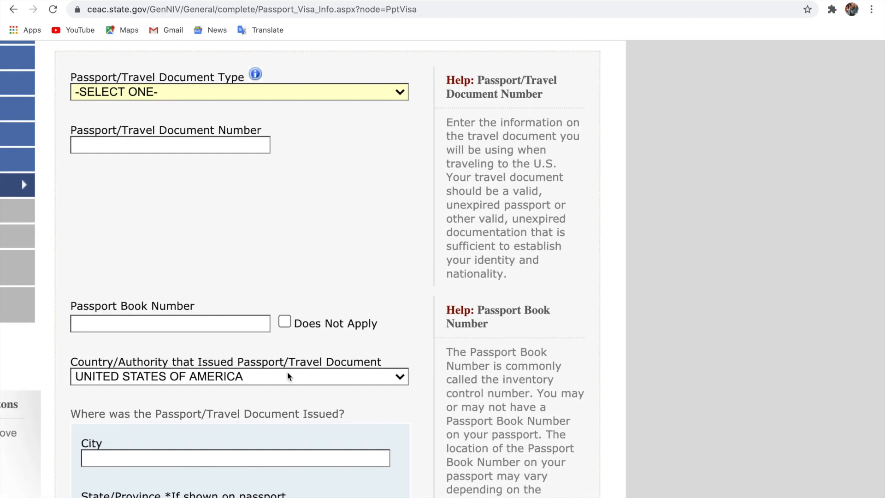
{"action": "scroll", "coordinate": [287, 376], "scroll_direction": "up", "scroll_amount": 3}
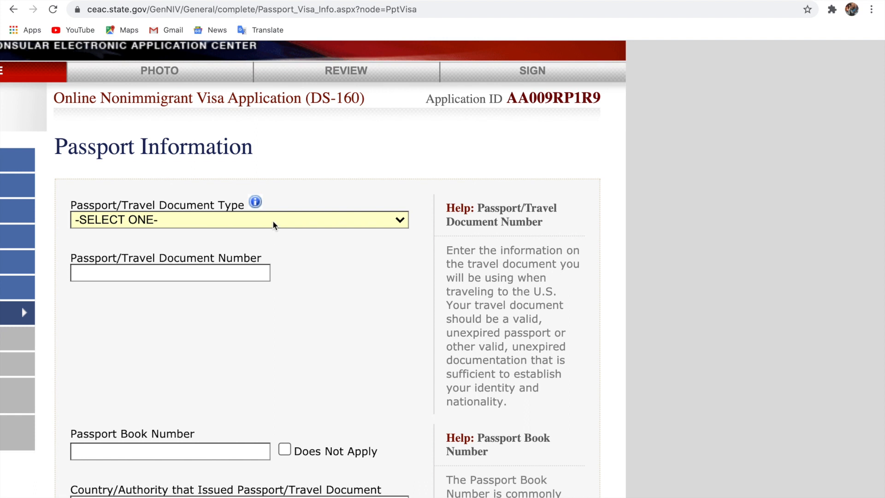
{"action": "left_click", "coordinate": [274, 225]}
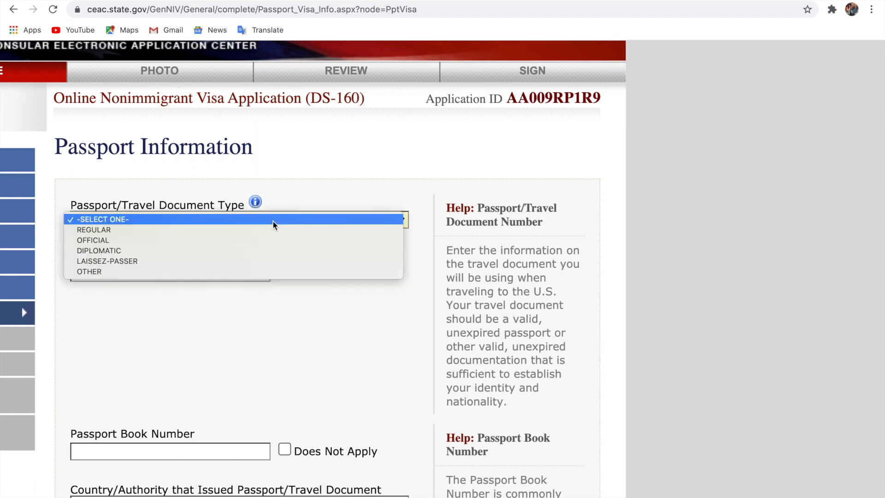
{"action": "left_click", "coordinate": [247, 229]}
Enter the passport number and mark the passport book number as Does Not Apply
{"action": "scroll", "coordinate": [235, 252], "scroll_direction": "up", "scroll_amount": 1}
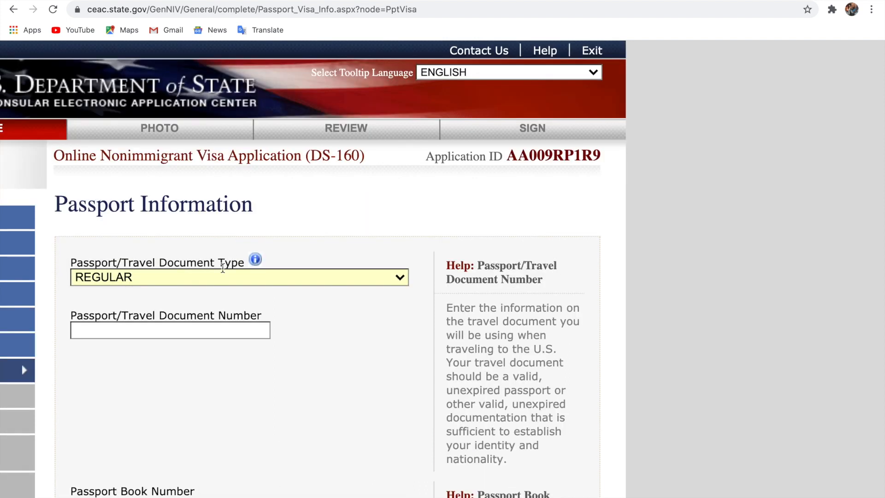
{"action": "left_click", "coordinate": [216, 330]}
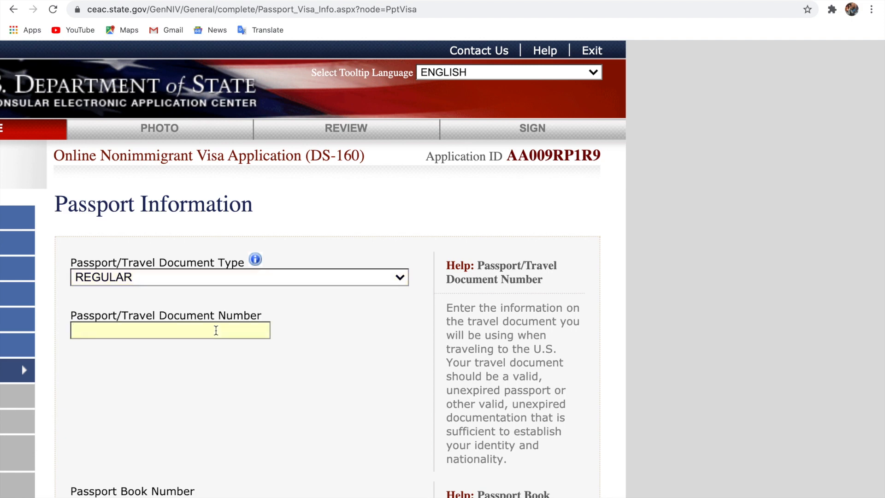
{"action": "type", "text": "G"}
{"action": "type", "text": "12345678"}
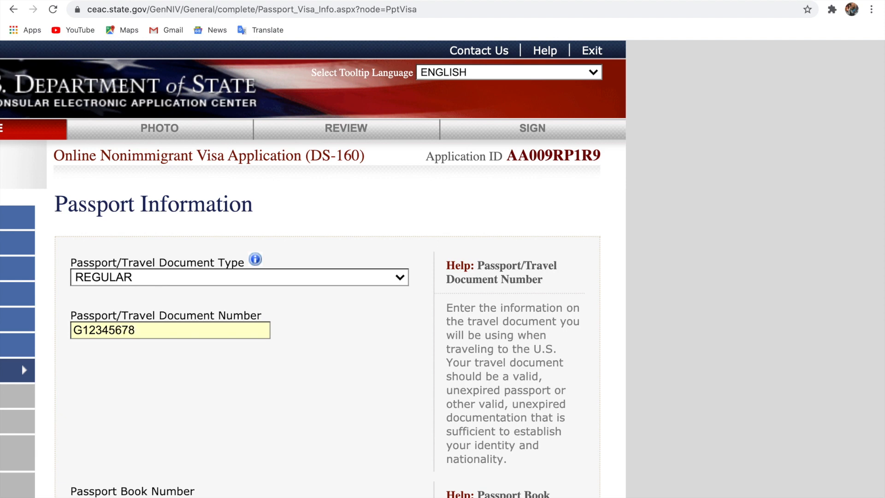
{"action": "scroll", "coordinate": [300, 267], "scroll_direction": "down", "scroll_amount": 5}
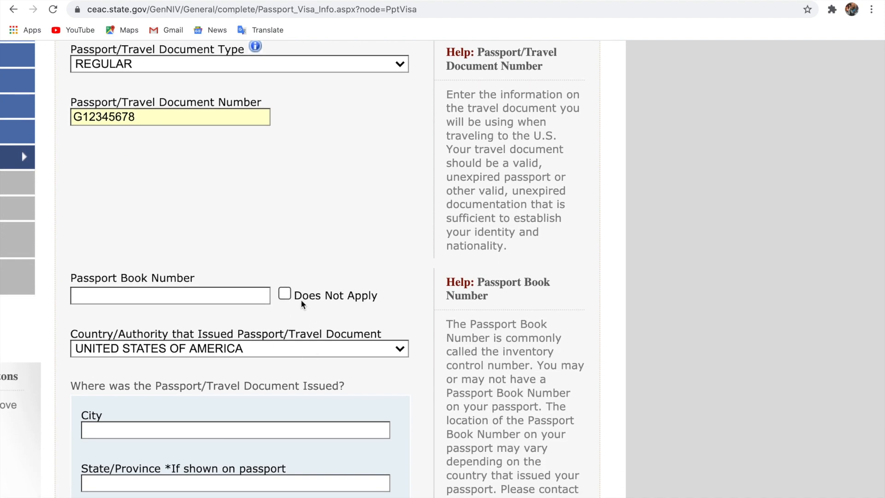
{"action": "left_click", "coordinate": [285, 295]}
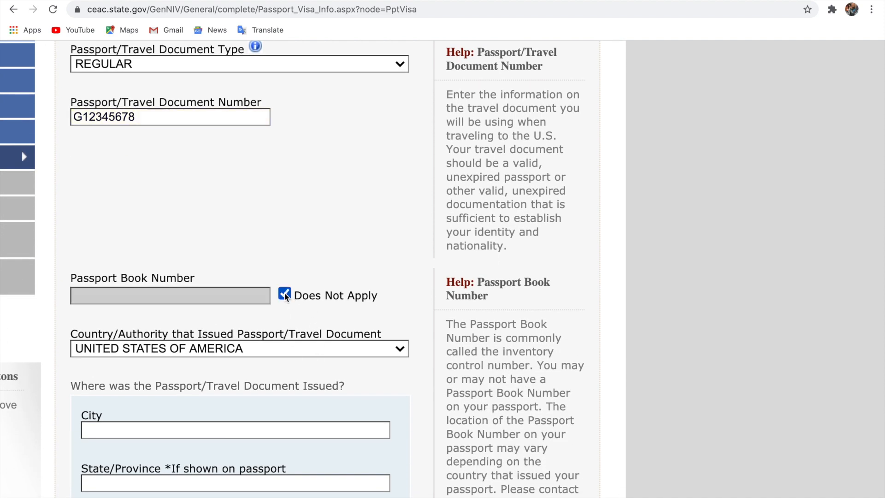
Set GHANA as the passport's issuing country/authority
{"action": "left_click", "coordinate": [304, 350]}
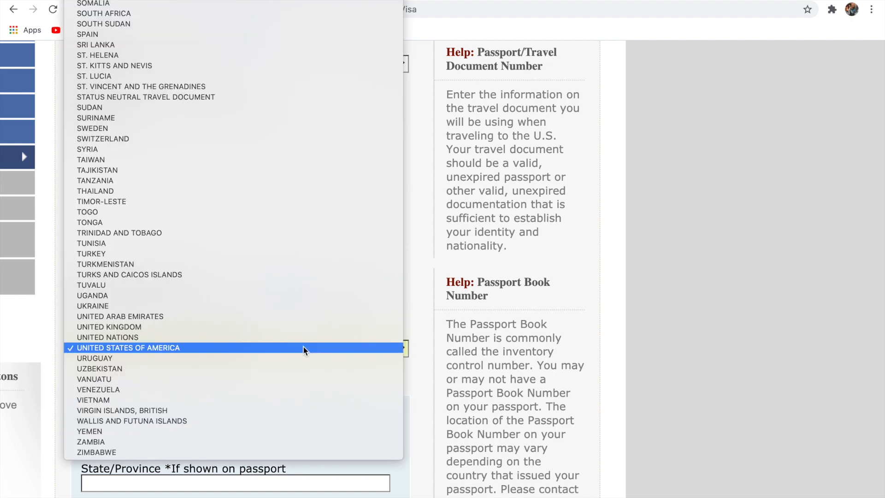
{"action": "type", "text": "gh"}
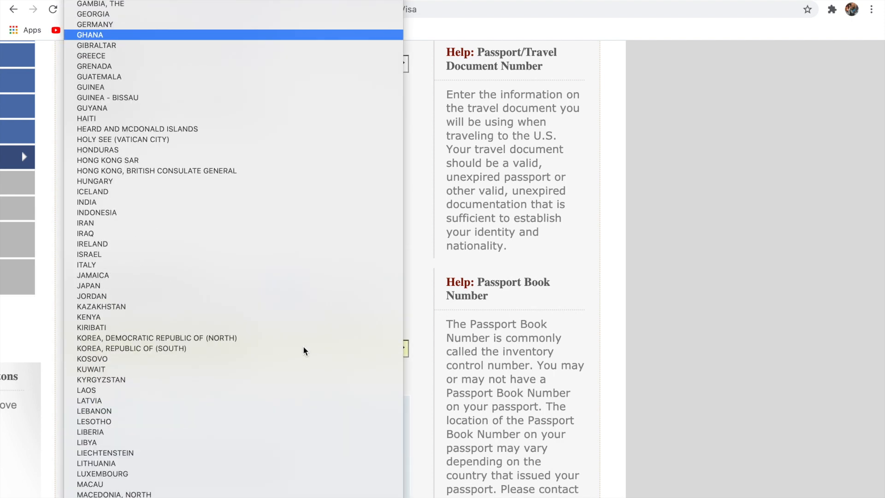
{"action": "left_click", "coordinate": [189, 35]}
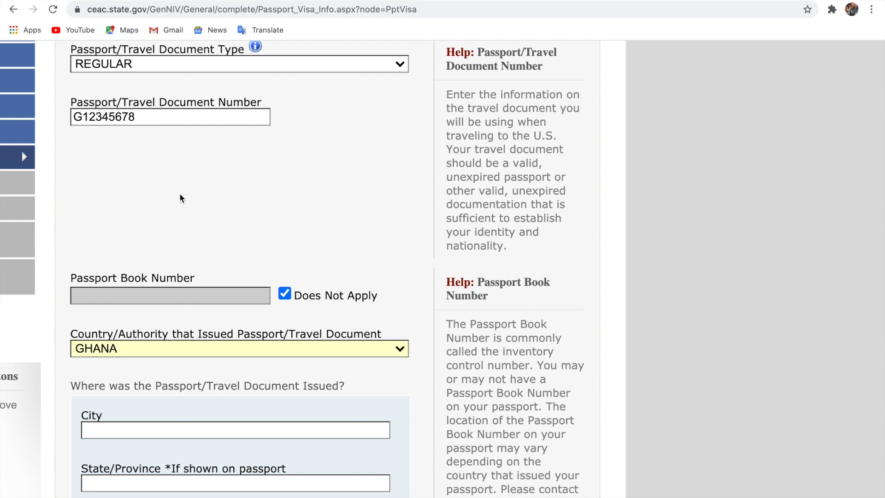
{"action": "scroll", "coordinate": [180, 198], "scroll_direction": "down", "scroll_amount": 3}
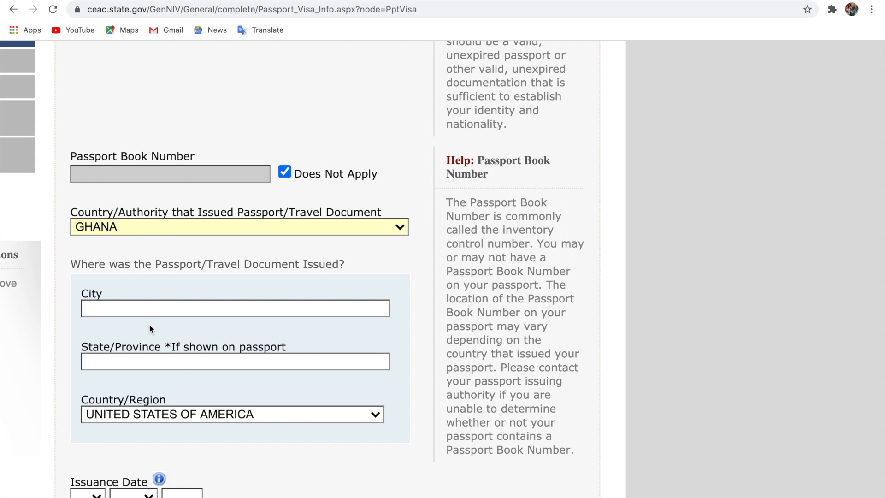
Enter ACCRA as the city of issue and GHANA as its country
{"action": "left_click", "coordinate": [153, 308]}
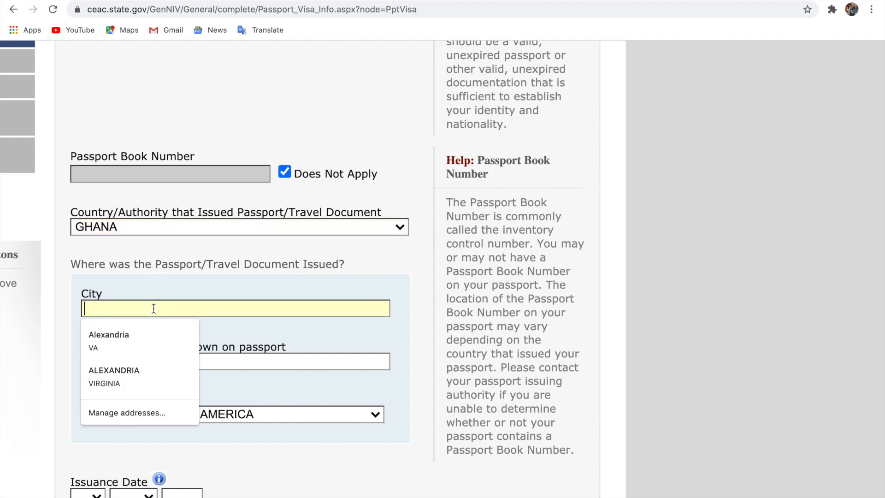
{"action": "type", "text": "ACCRA"}
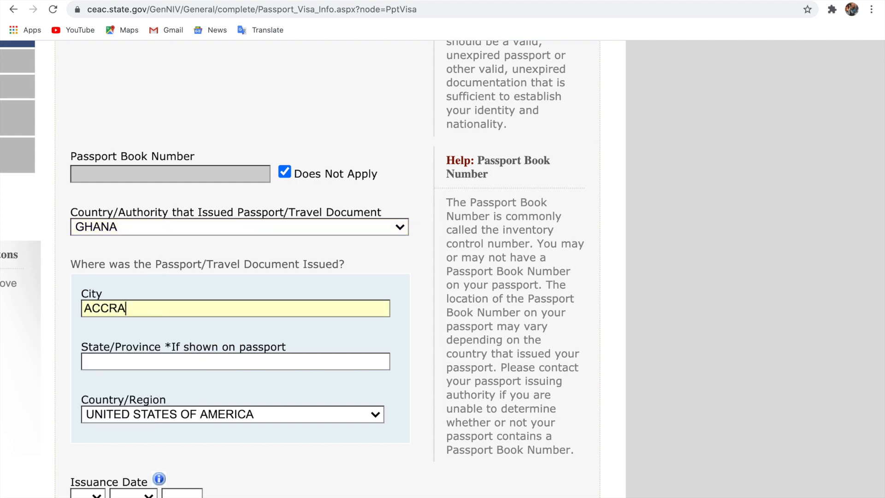
{"action": "scroll", "coordinate": [293, 268], "scroll_direction": "down", "scroll_amount": 2}
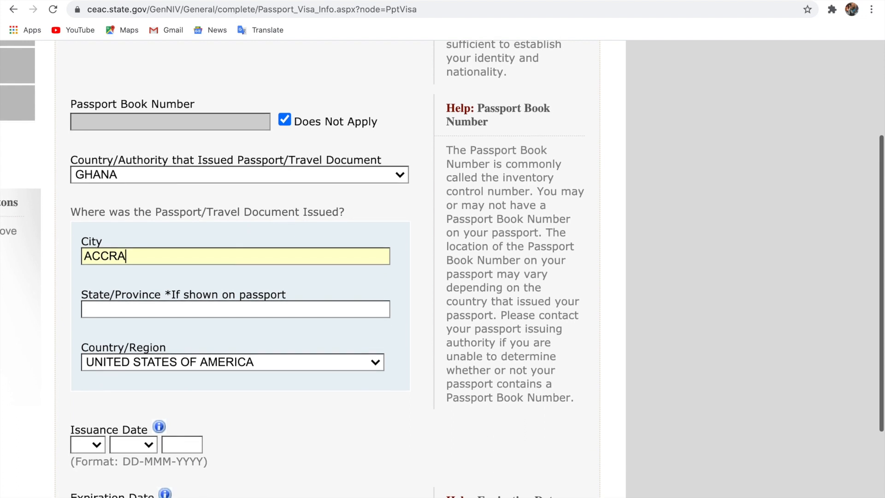
{"action": "scroll", "coordinate": [212, 320], "scroll_direction": "down", "scroll_amount": 2}
{"action": "left_click", "coordinate": [214, 321]}
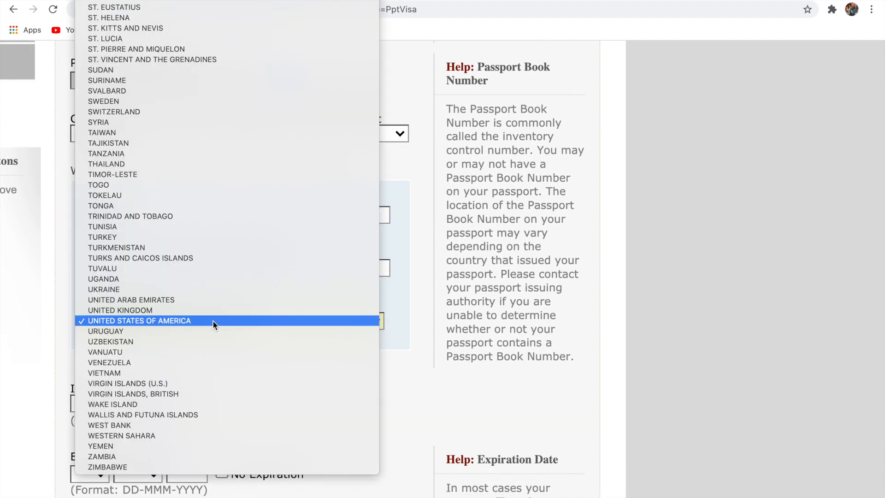
{"action": "scroll", "coordinate": [213, 321], "scroll_direction": "up", "scroll_amount": 10}
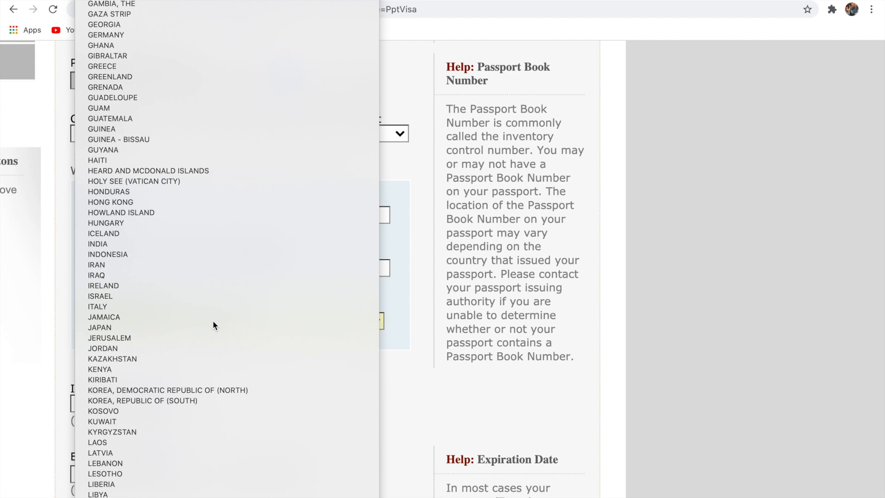
{"action": "type", "text": "gh"}
{"action": "key", "text": "Return"}
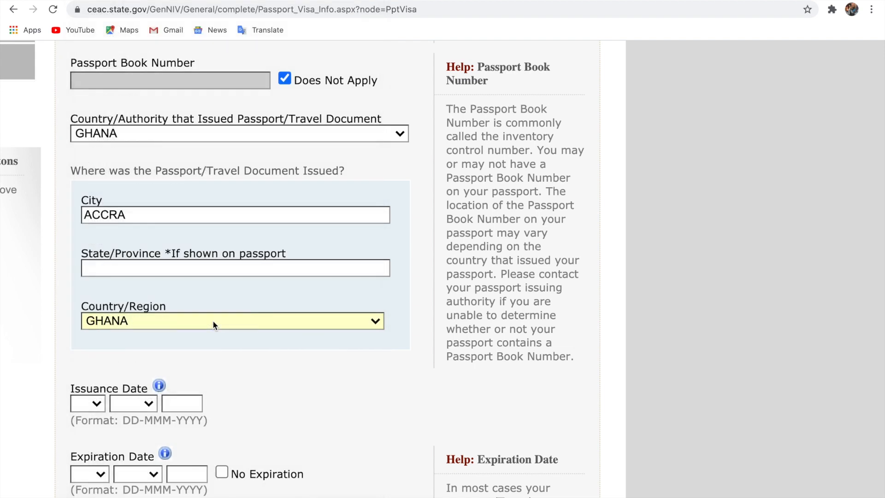
{"action": "scroll", "coordinate": [212, 322], "scroll_direction": "down", "scroll_amount": 2}
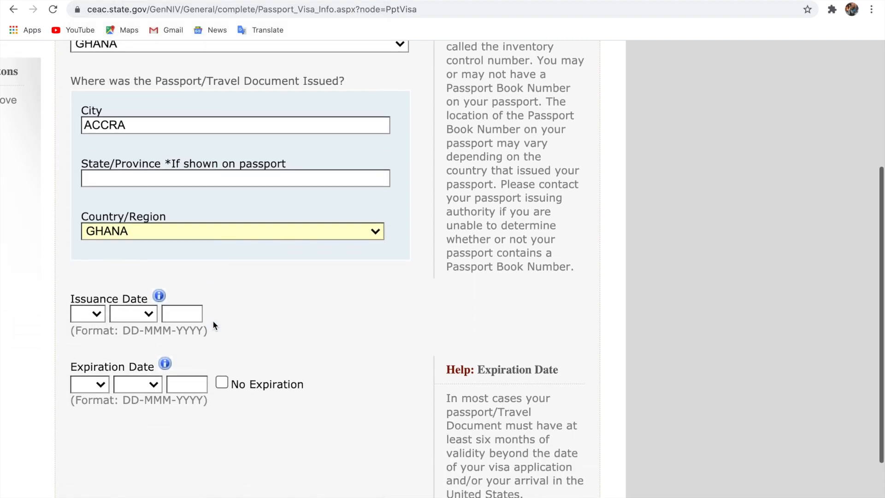
Enter 05 MAR 2000 as the passport issuance date
{"action": "left_click", "coordinate": [93, 314]}
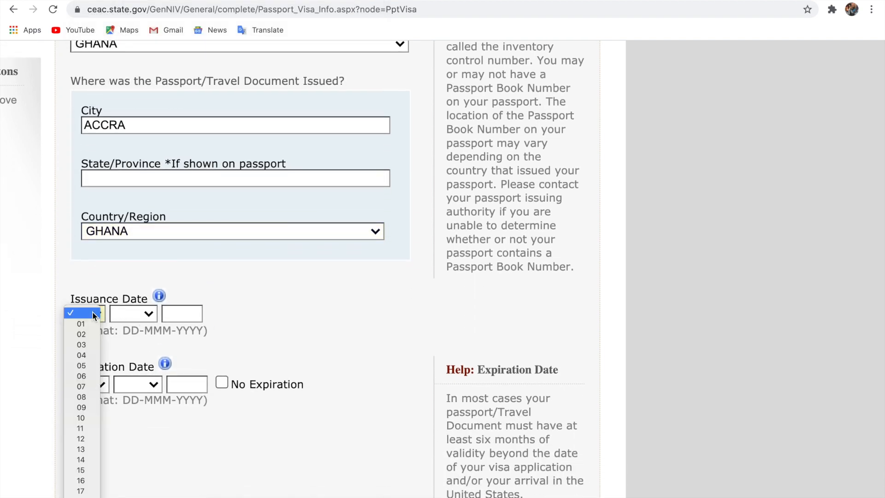
{"action": "left_click", "coordinate": [90, 365]}
{"action": "left_click", "coordinate": [140, 316]}
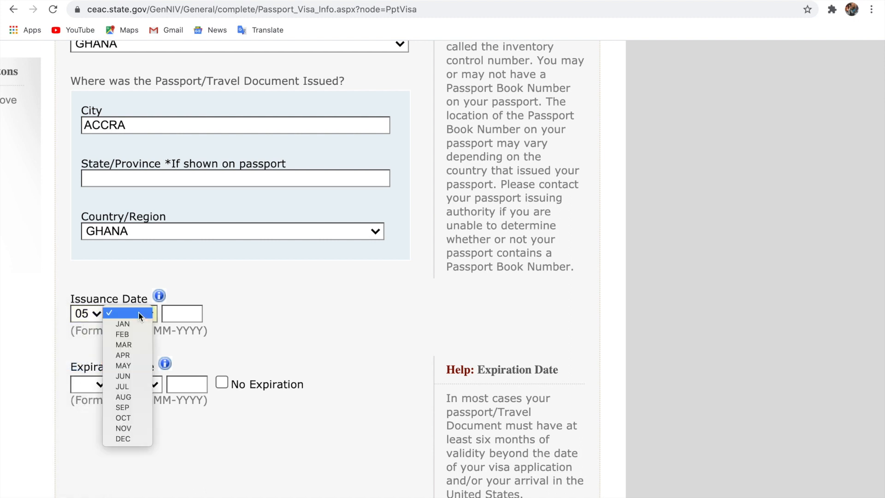
{"action": "left_click", "coordinate": [134, 346]}
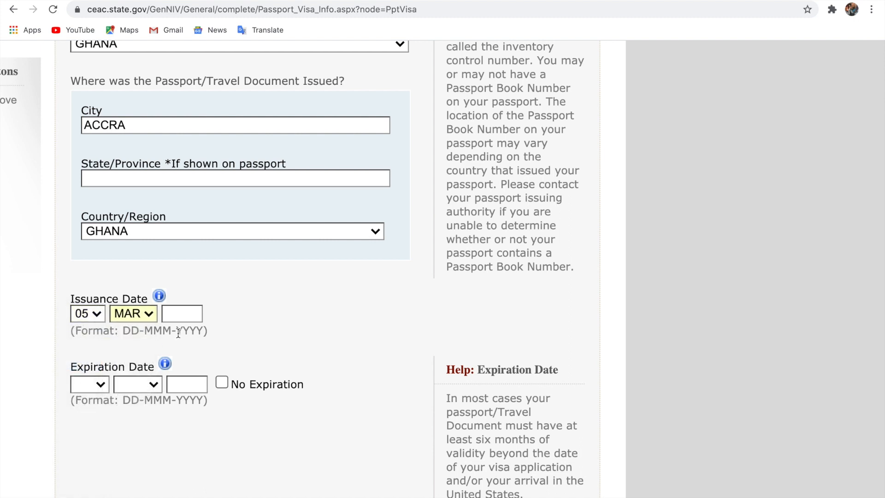
{"action": "left_click", "coordinate": [190, 319]}
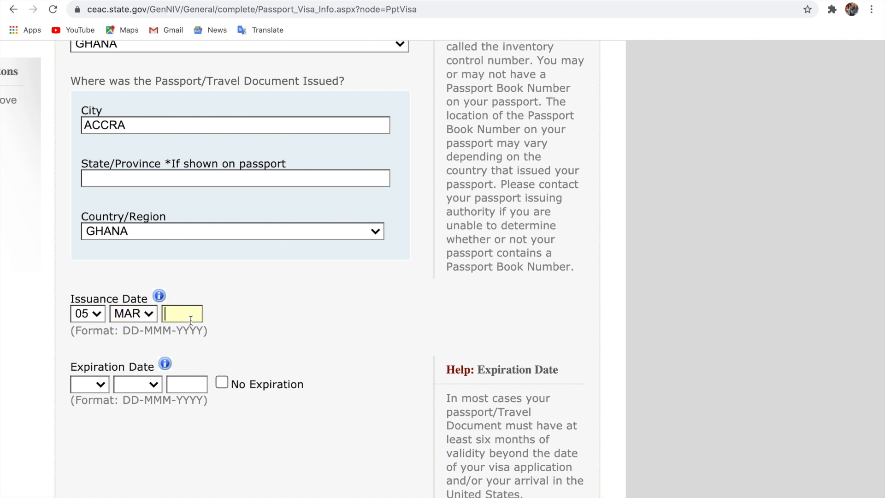
{"action": "type", "text": "2000"}
{"action": "scroll", "coordinate": [190, 318], "scroll_direction": "up", "scroll_amount": 1}
{"action": "scroll", "coordinate": [190, 318], "scroll_direction": "right", "scroll_amount": 1}
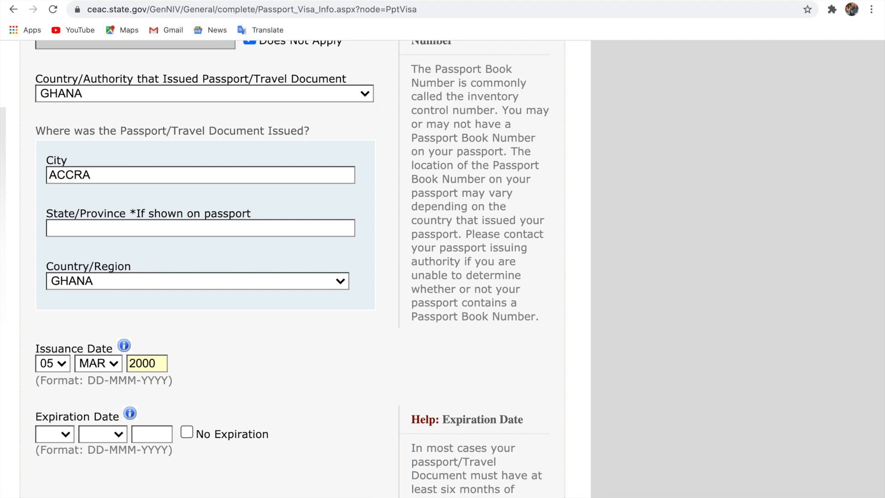
{"action": "scroll", "coordinate": [190, 318], "scroll_direction": "up", "scroll_amount": 3}
{"action": "scroll", "coordinate": [185, 330], "scroll_direction": "left", "scroll_amount": 3}
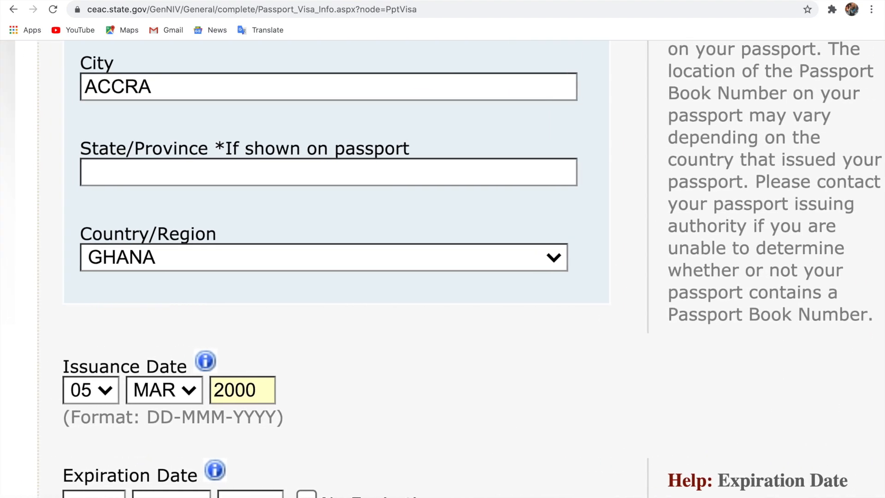
{"action": "scroll", "coordinate": [185, 330], "scroll_direction": "down", "scroll_amount": 1}
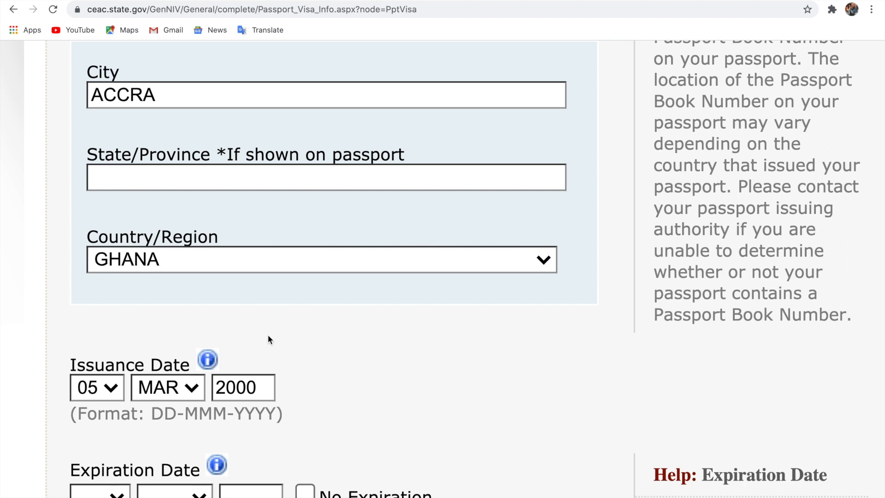
{"action": "scroll", "coordinate": [267, 335], "scroll_direction": "down", "scroll_amount": 3}
{"action": "scroll", "coordinate": [264, 352], "scroll_direction": "down", "scroll_amount": 1}
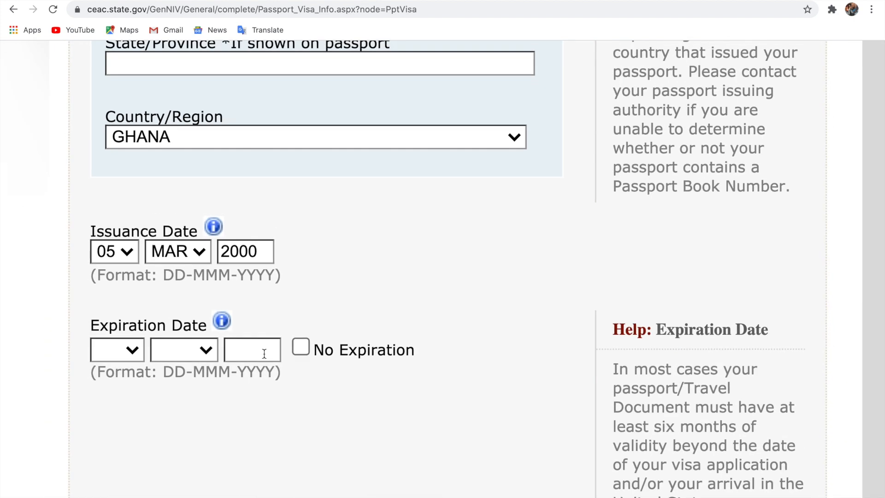
Enter 10 OCT 2021 as the passport expiration date
{"action": "left_click", "coordinate": [129, 349]}
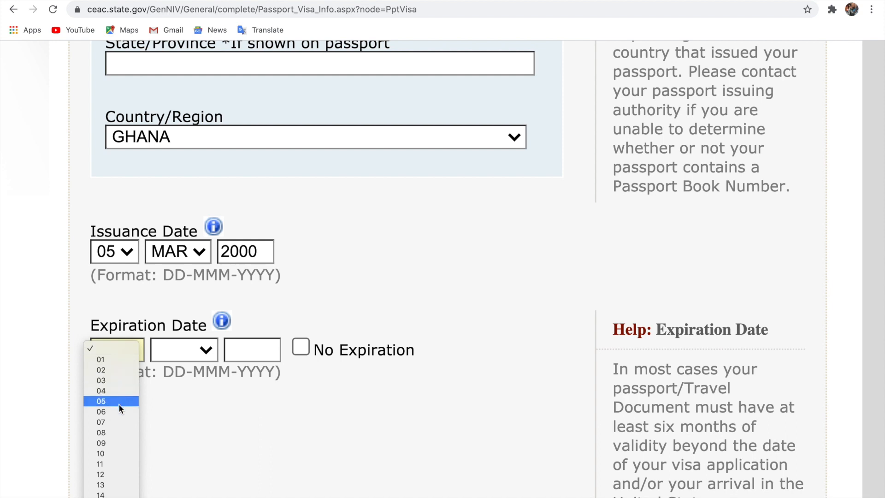
{"action": "left_click", "coordinate": [115, 457]}
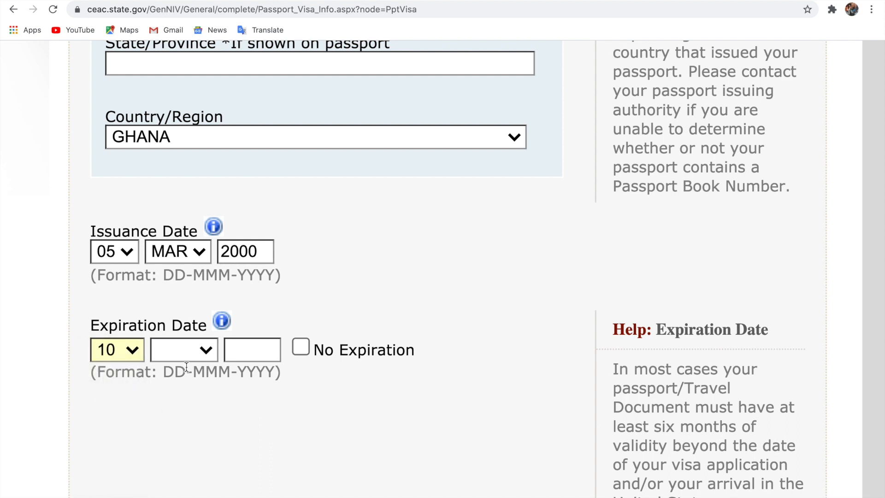
{"action": "left_click", "coordinate": [210, 352]}
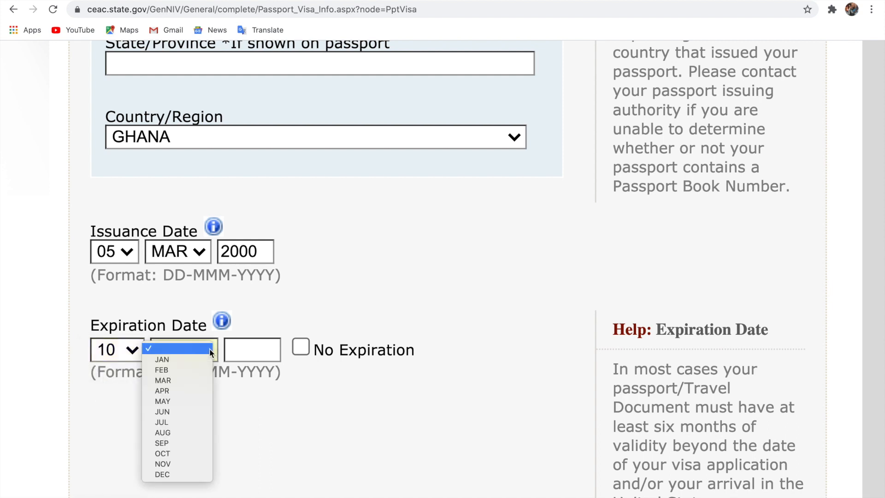
{"action": "left_click", "coordinate": [175, 452]}
{"action": "left_click", "coordinate": [247, 355]}
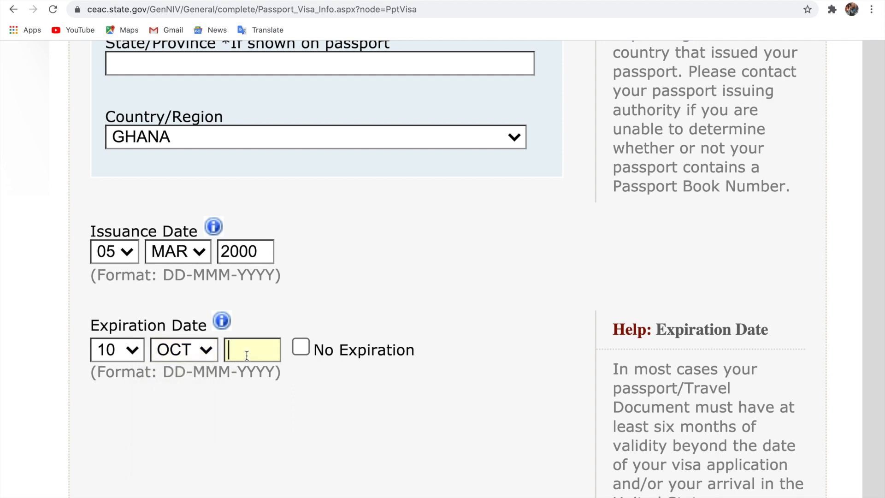
{"action": "type", "text": "2021"}
{"action": "scroll", "coordinate": [315, 416], "scroll_direction": "down", "scroll_amount": 6}
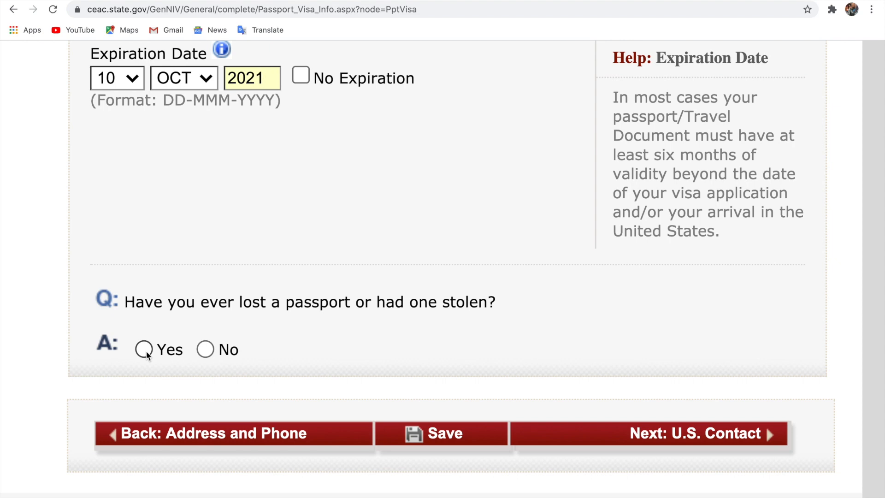
Answer No to the lost or stolen passport question and continue to U.S. Contact
{"action": "left_click", "coordinate": [204, 349]}
{"action": "scroll", "coordinate": [437, 361], "scroll_direction": "up", "scroll_amount": 3}
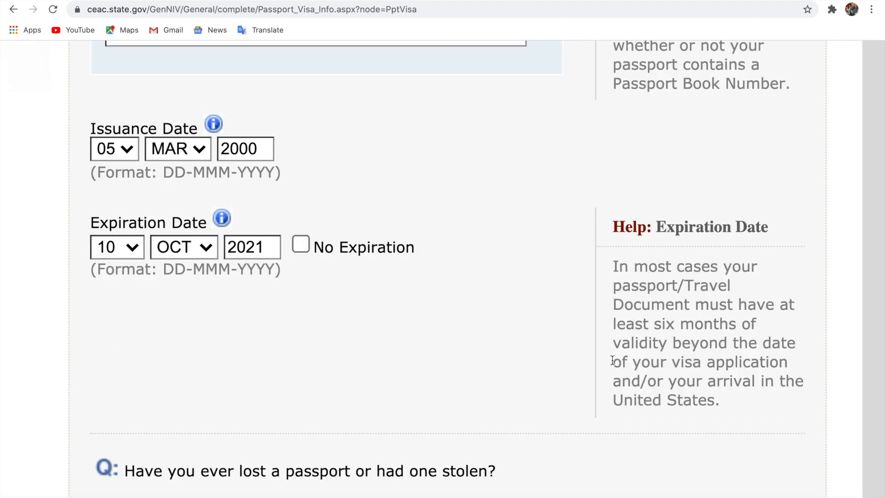
{"action": "scroll", "coordinate": [612, 360], "scroll_direction": "down", "scroll_amount": 5}
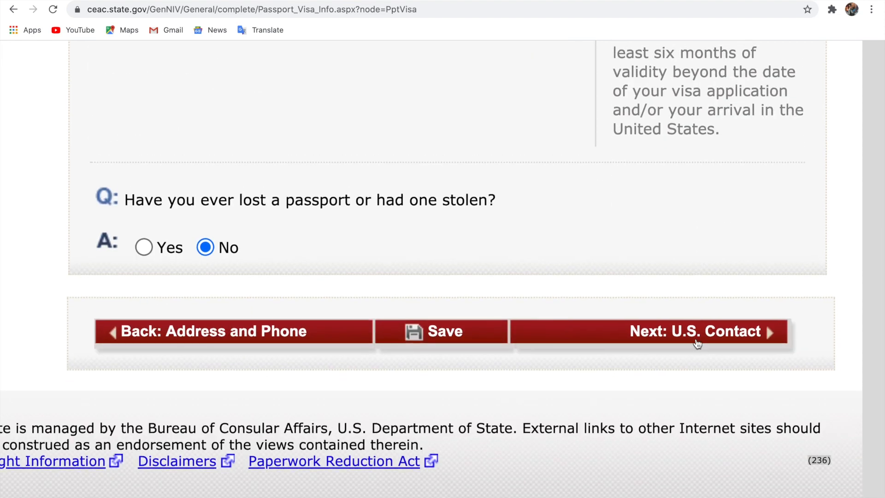
{"action": "left_click", "coordinate": [675, 331]}
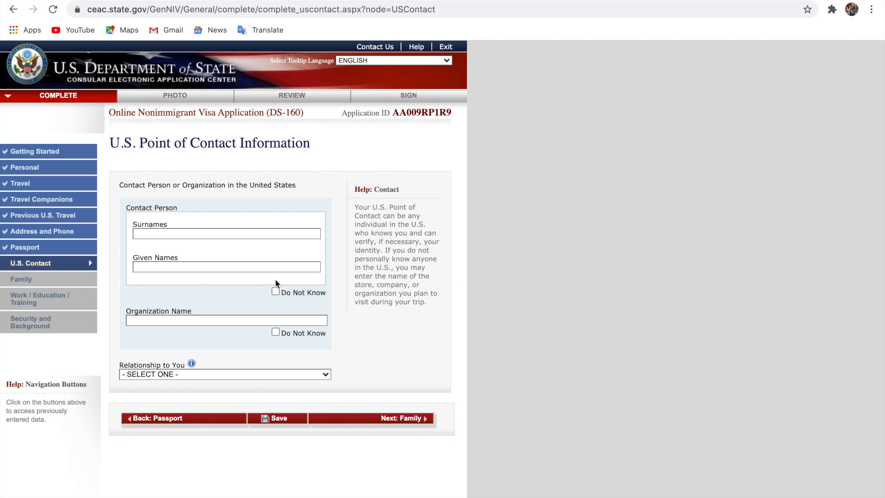
Enter the contact person's surname and given names, and mark organization name Do Not Know
{"action": "scroll", "coordinate": [276, 280], "scroll_direction": "down", "scroll_amount": 1}
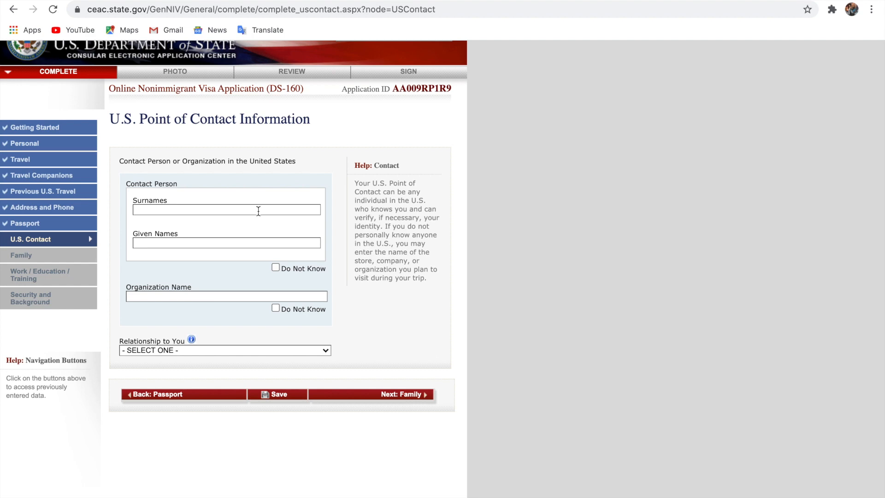
{"action": "left_click", "coordinate": [258, 209]}
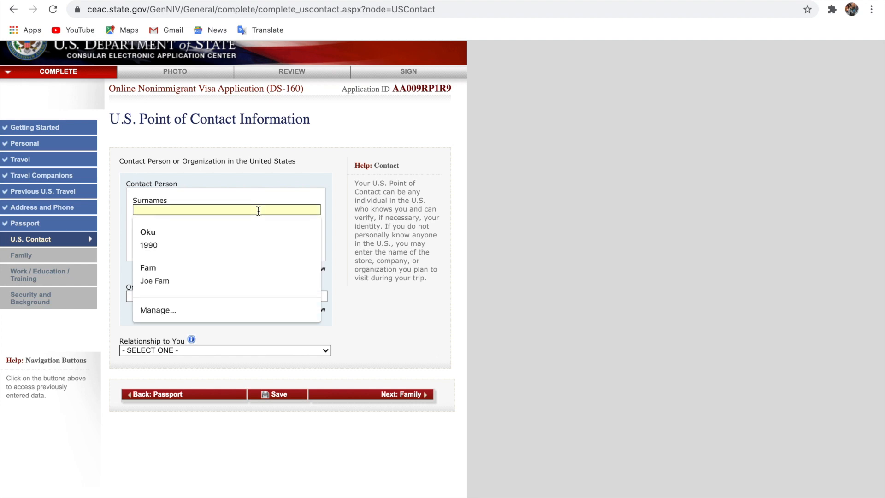
{"action": "left_click", "coordinate": [400, 309]}
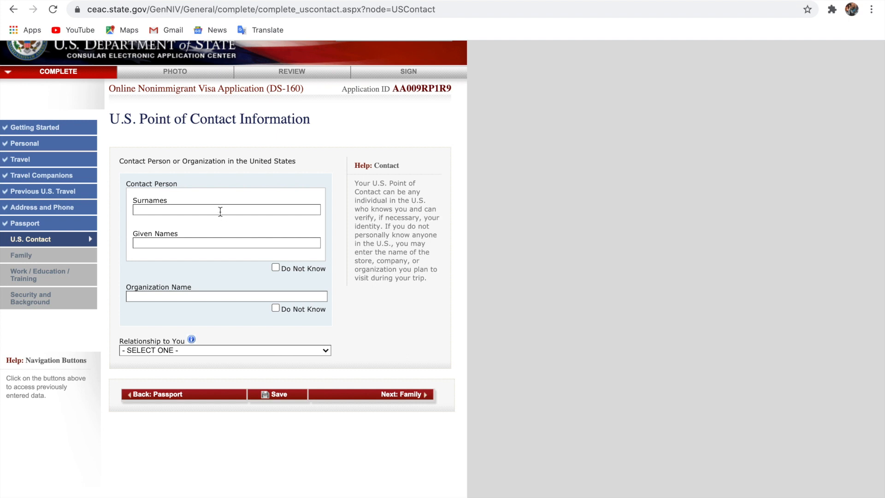
{"action": "left_click", "coordinate": [214, 239]}
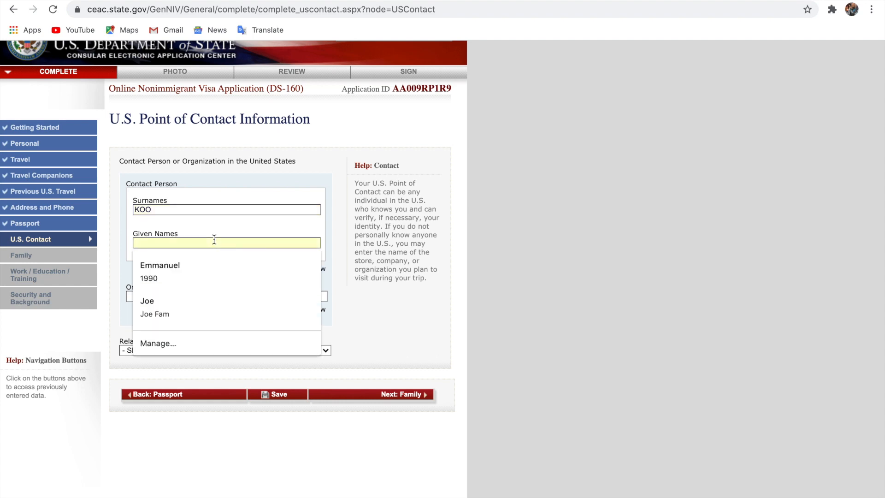
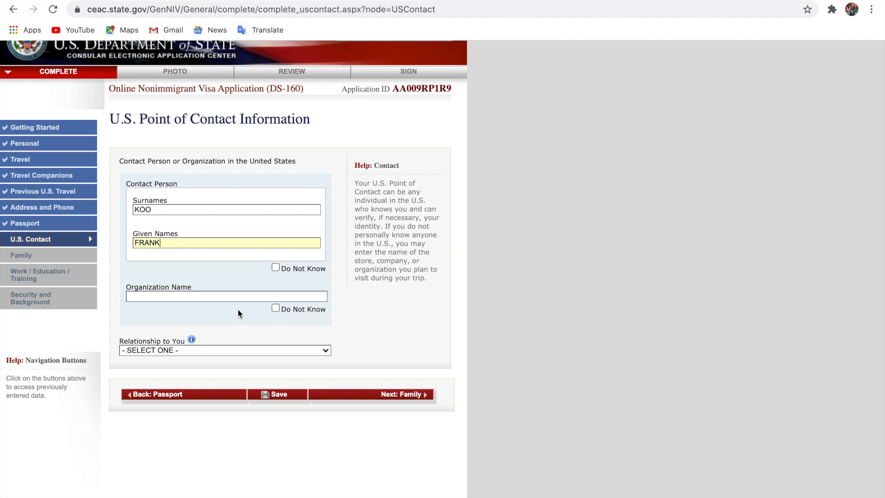
{"action": "left_click", "coordinate": [275, 308]}
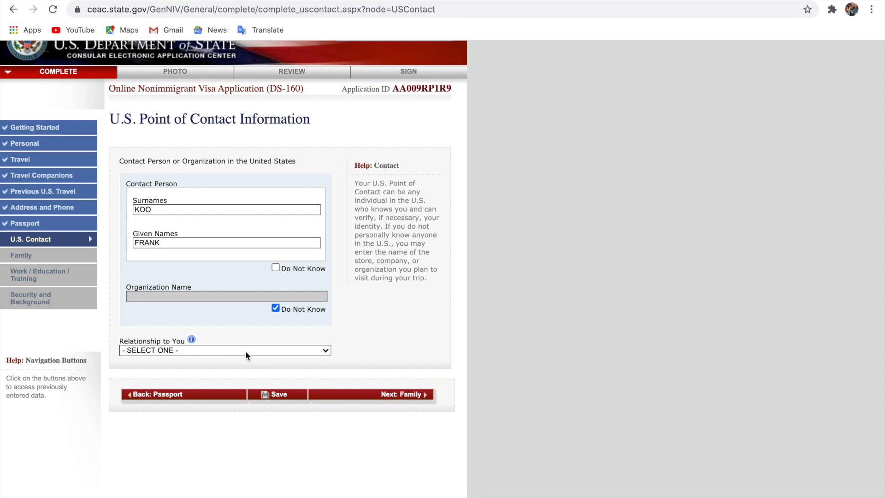
Set the contact's relationship to U.S. PETITIONER instead of SPOUSE, then continue to Family
{"action": "left_click", "coordinate": [246, 355]}
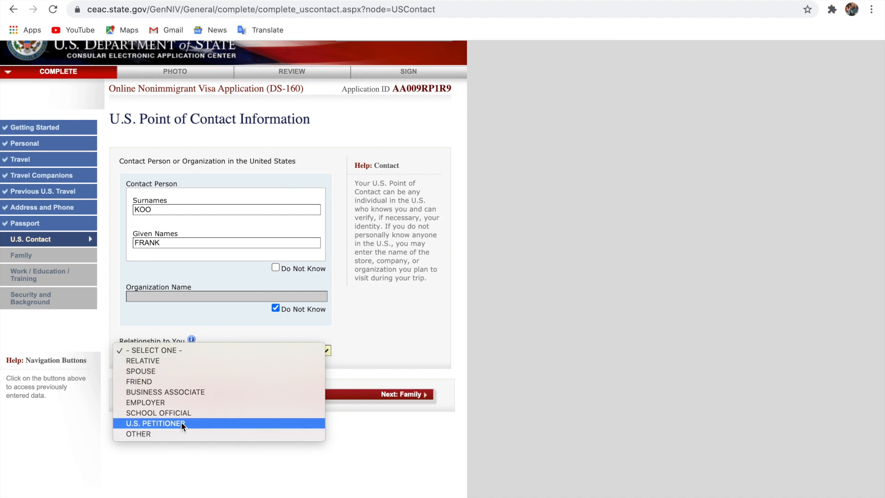
{"action": "left_click", "coordinate": [174, 377]}
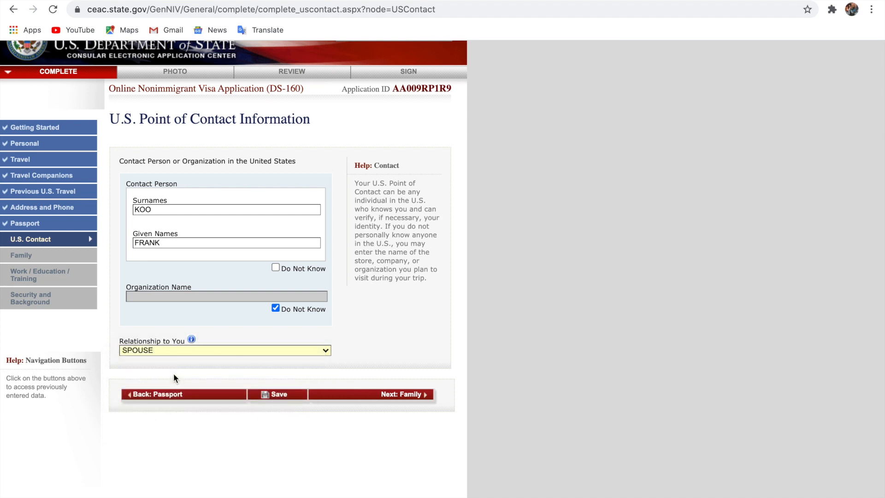
{"action": "scroll", "coordinate": [242, 384], "scroll_direction": "down", "scroll_amount": 1}
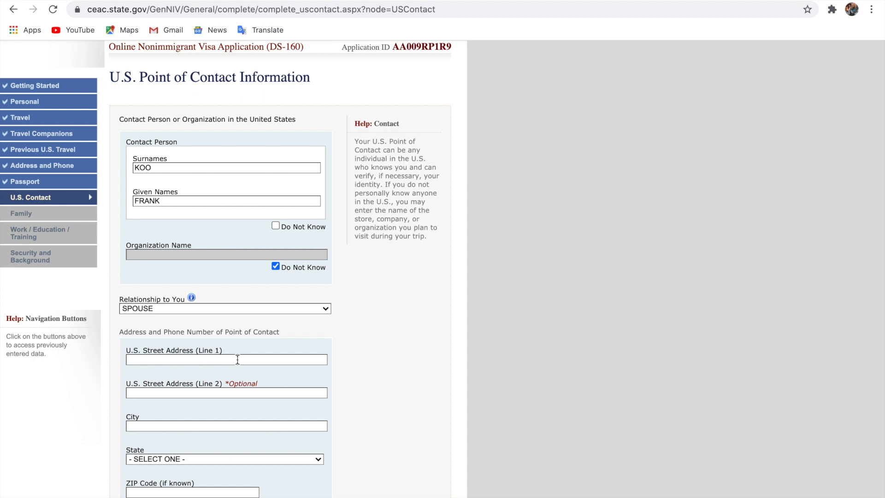
{"action": "left_click", "coordinate": [234, 308]}
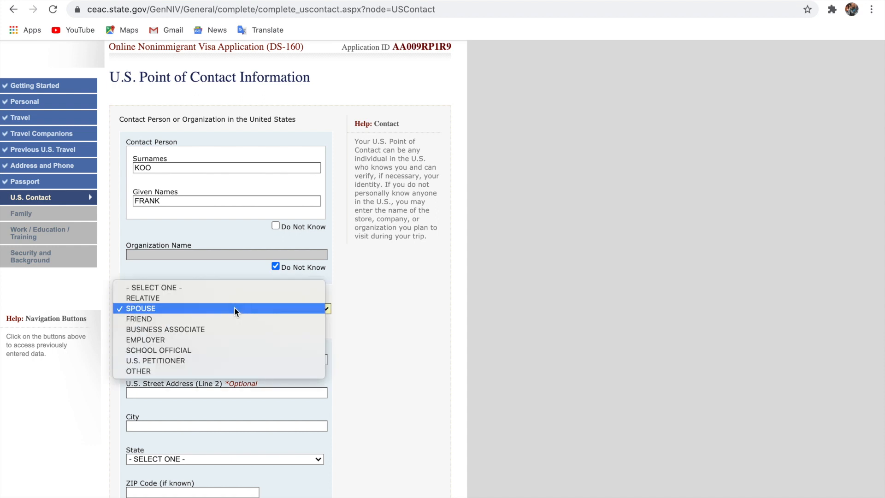
{"action": "left_click", "coordinate": [214, 360]}
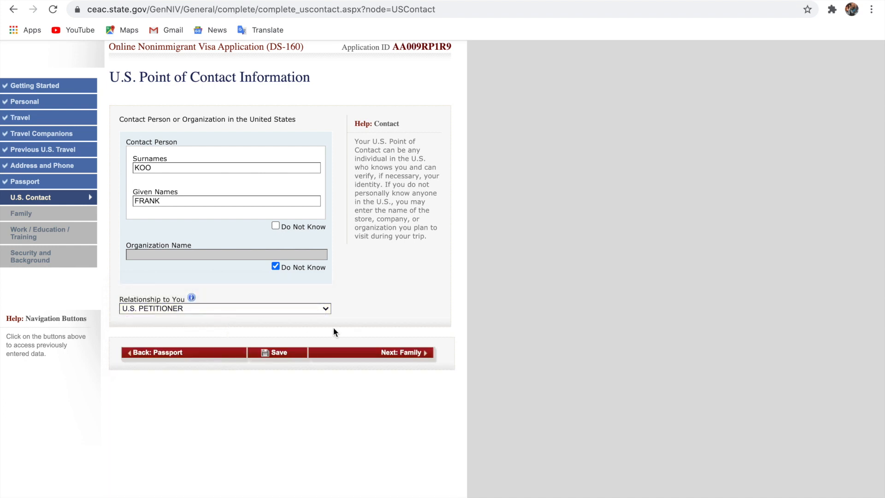
{"action": "left_click", "coordinate": [380, 353]}
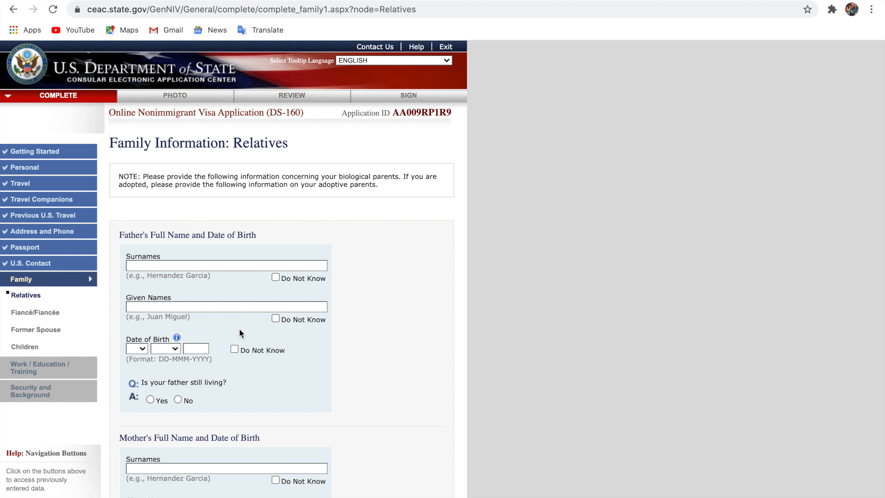
{"action": "scroll", "coordinate": [239, 328], "scroll_direction": "down", "scroll_amount": 6}
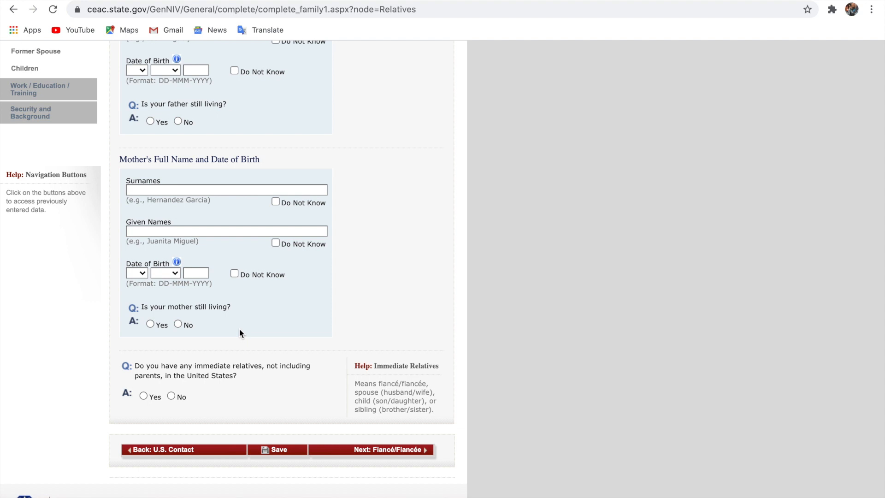
{"action": "scroll", "coordinate": [239, 329], "scroll_direction": "up", "scroll_amount": 5}
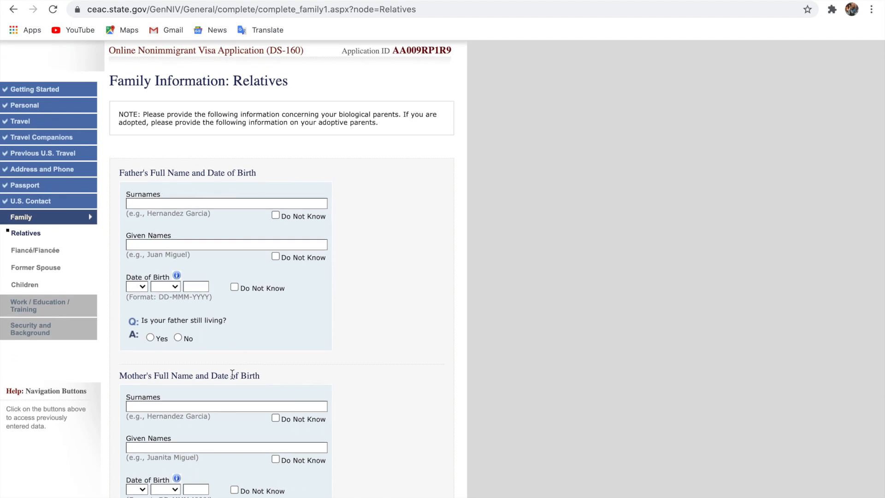
{"action": "scroll", "coordinate": [232, 374], "scroll_direction": "down", "scroll_amount": 1}
{"action": "scroll", "coordinate": [231, 371], "scroll_direction": "up", "scroll_amount": 3}
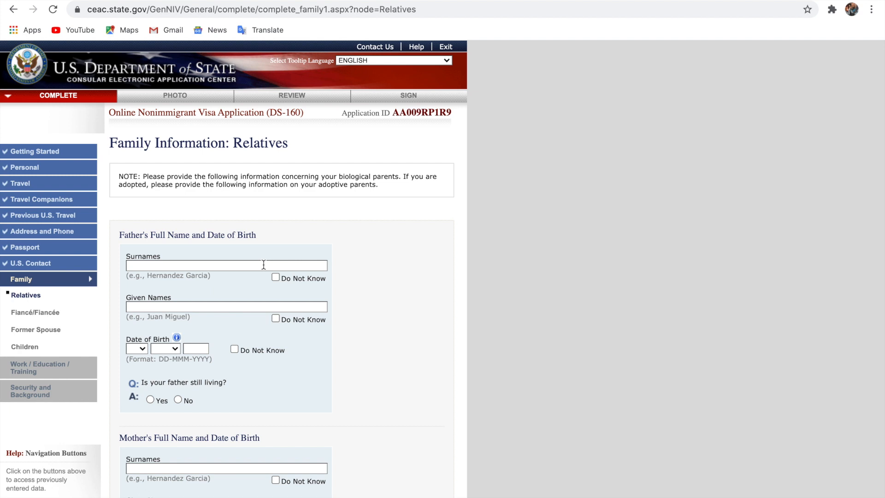
Enter the father's surname and given names
{"action": "left_click", "coordinate": [264, 264]}
{"action": "left_click", "coordinate": [251, 305]}
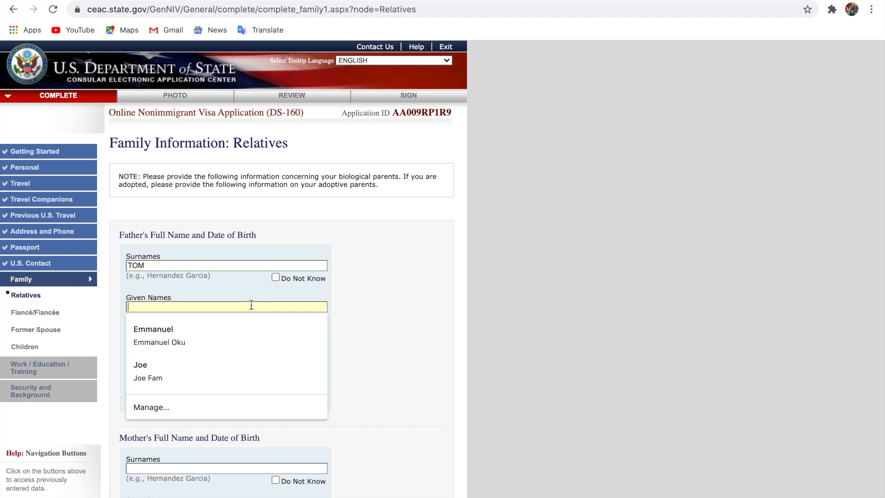
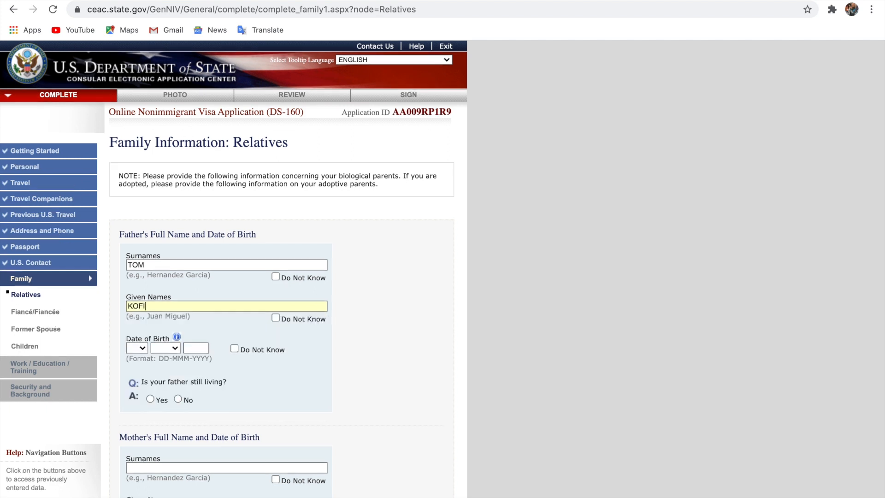
{"action": "scroll", "coordinate": [246, 305], "scroll_direction": "down", "scroll_amount": 1}
{"action": "left_click", "coordinate": [141, 326]}
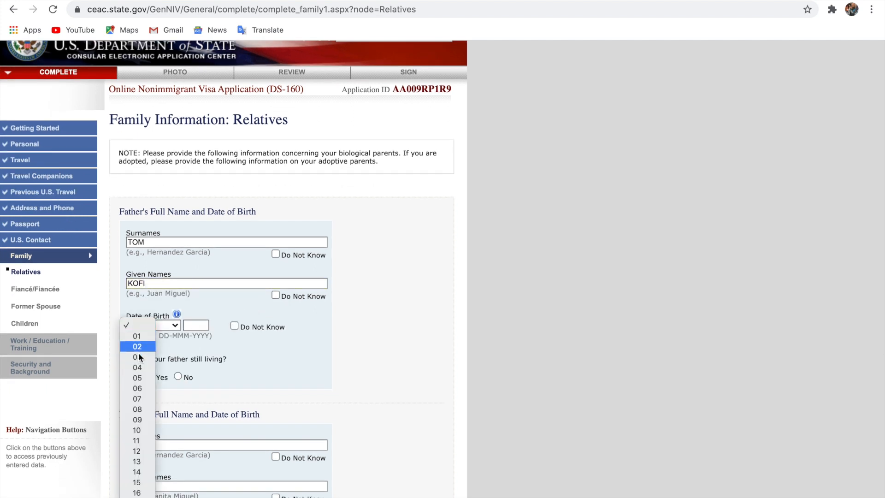
{"action": "left_click", "coordinate": [137, 390]}
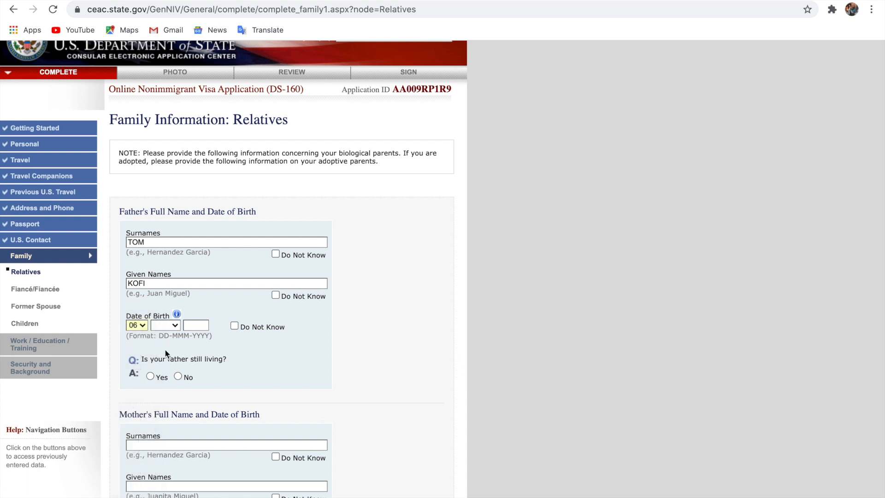
{"action": "left_click", "coordinate": [172, 325]}
{"action": "left_click", "coordinate": [163, 409]}
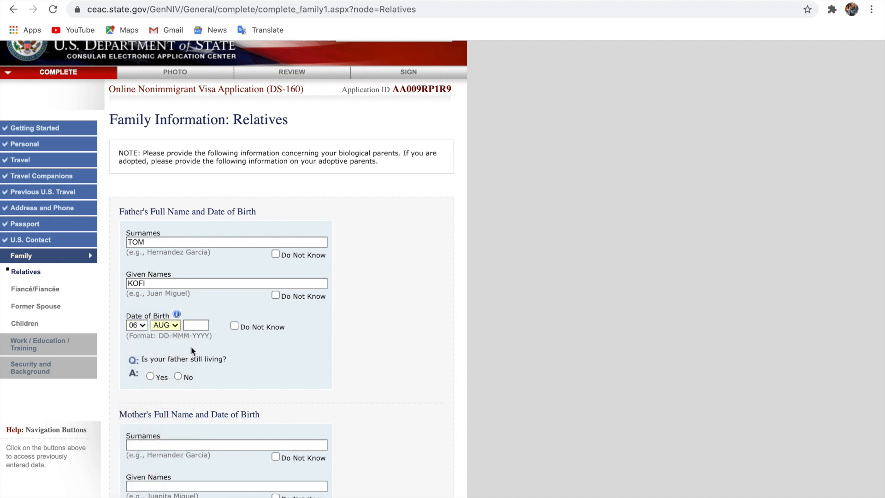
{"action": "type", "text": "1965"}
{"action": "scroll", "coordinate": [197, 323], "scroll_direction": "up", "scroll_amount": 2}
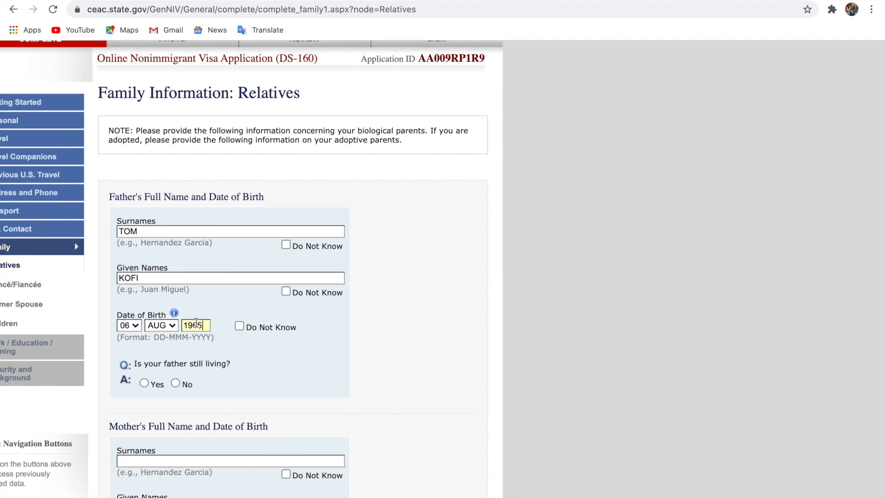
{"action": "scroll", "coordinate": [196, 323], "scroll_direction": "up", "scroll_amount": 5}
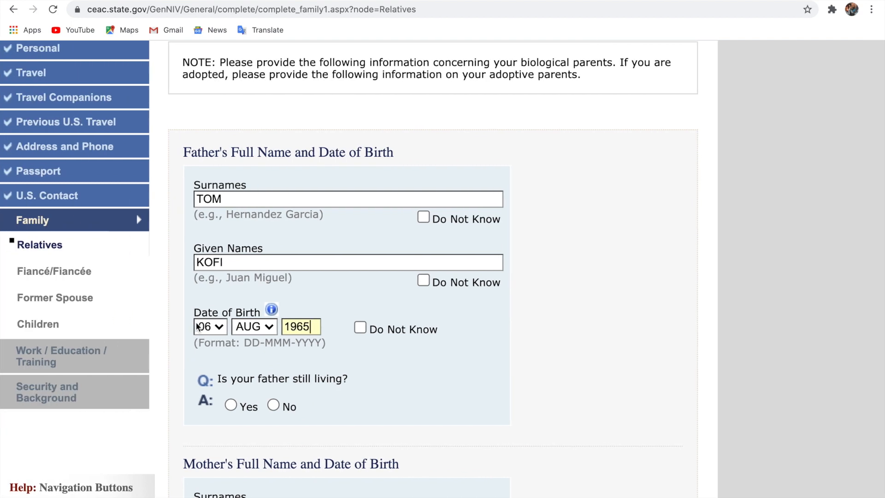
{"action": "scroll", "coordinate": [197, 326], "scroll_direction": "down", "scroll_amount": 1}
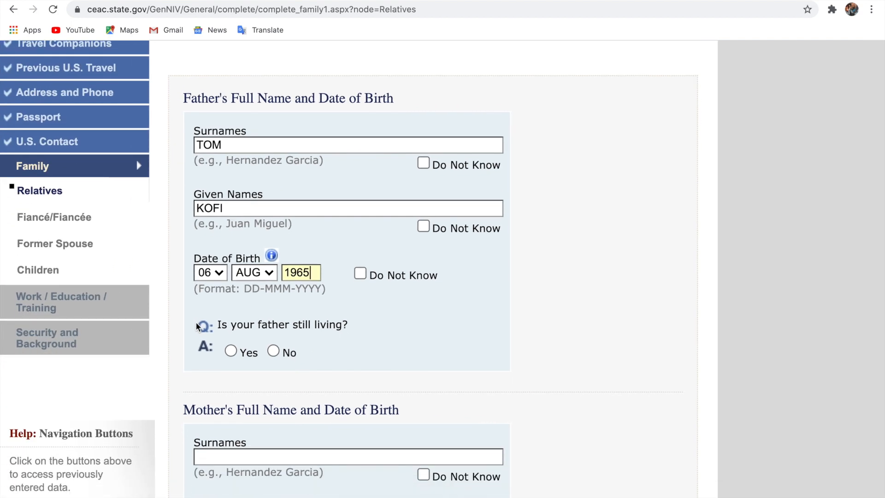
{"action": "left_click", "coordinate": [231, 353]}
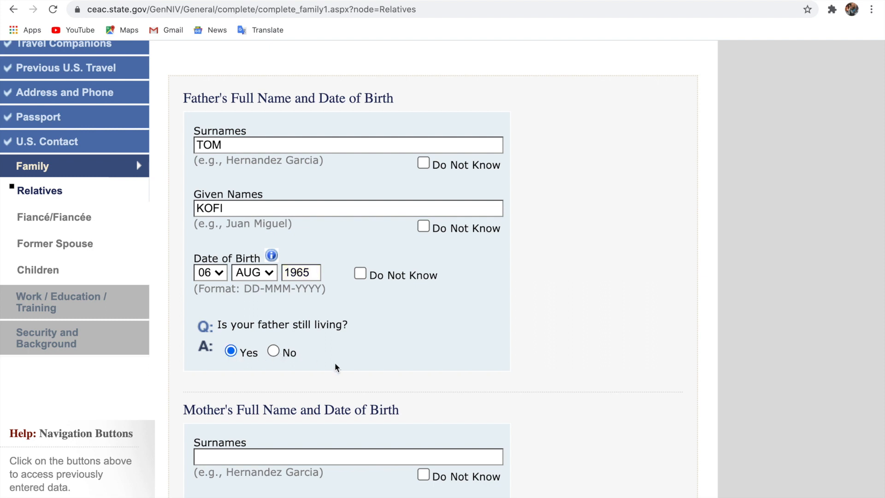
{"action": "scroll", "coordinate": [336, 365], "scroll_direction": "down", "scroll_amount": 2}
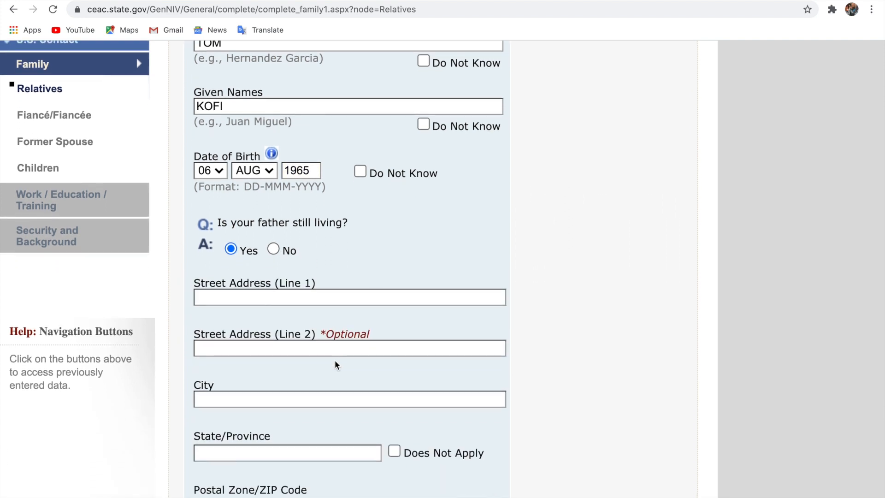
{"action": "scroll", "coordinate": [336, 365], "scroll_direction": "up", "scroll_amount": 3}
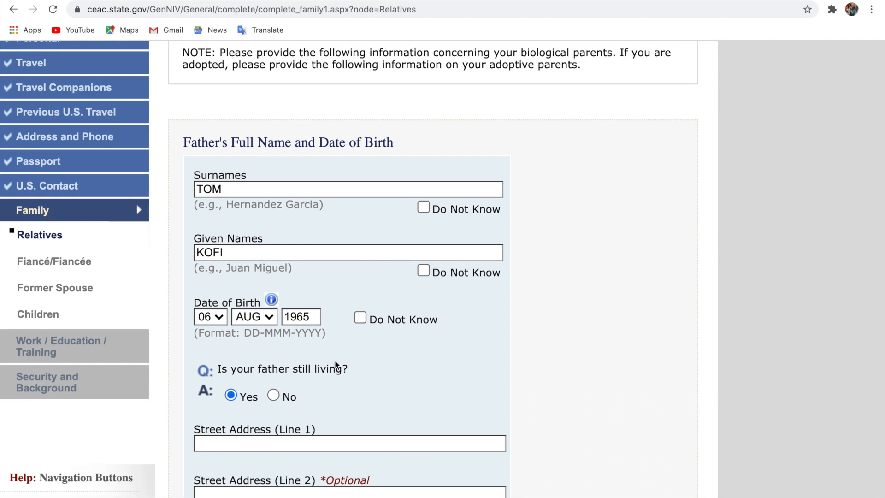
{"action": "scroll", "coordinate": [336, 366], "scroll_direction": "down", "scroll_amount": 2}
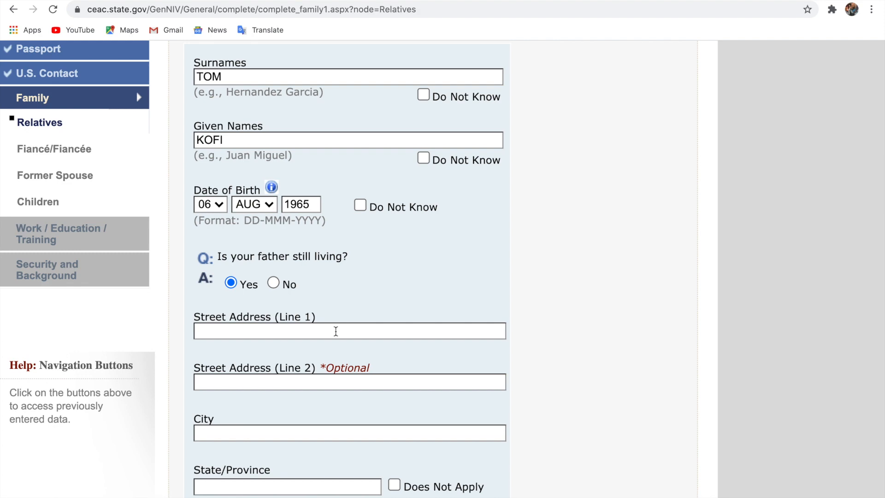
{"action": "scroll", "coordinate": [336, 331], "scroll_direction": "up", "scroll_amount": 5}
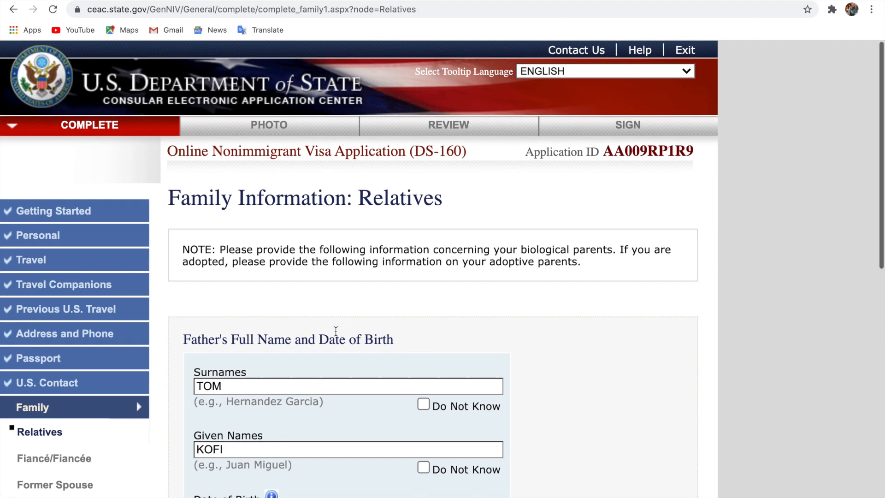
{"action": "scroll", "coordinate": [336, 331], "scroll_direction": "down", "scroll_amount": 5}
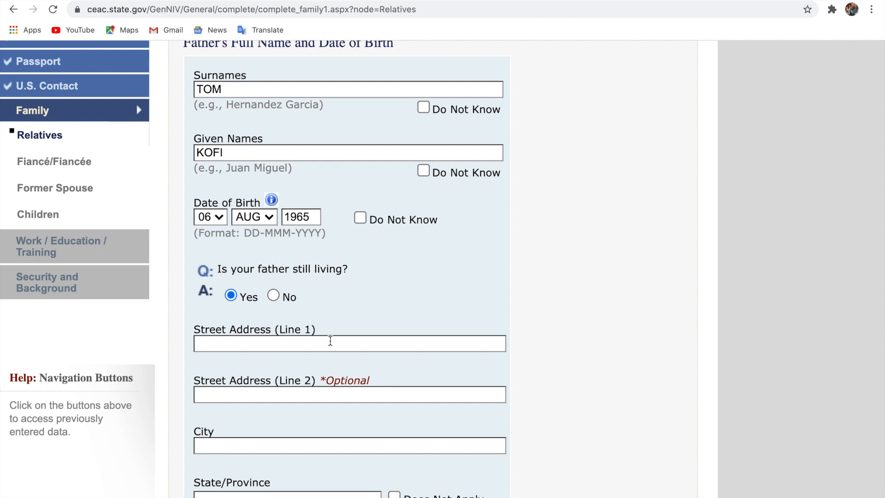
Enter the father's street address and ACCRA as his city
{"action": "left_click", "coordinate": [330, 340]}
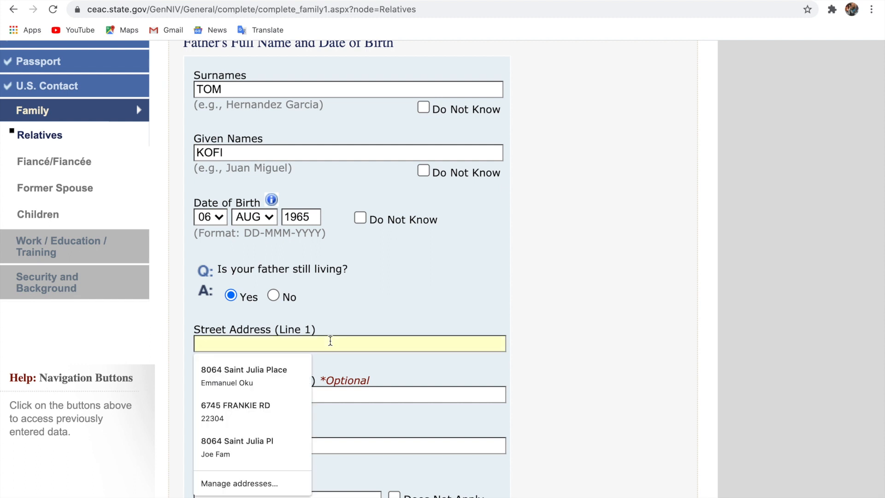
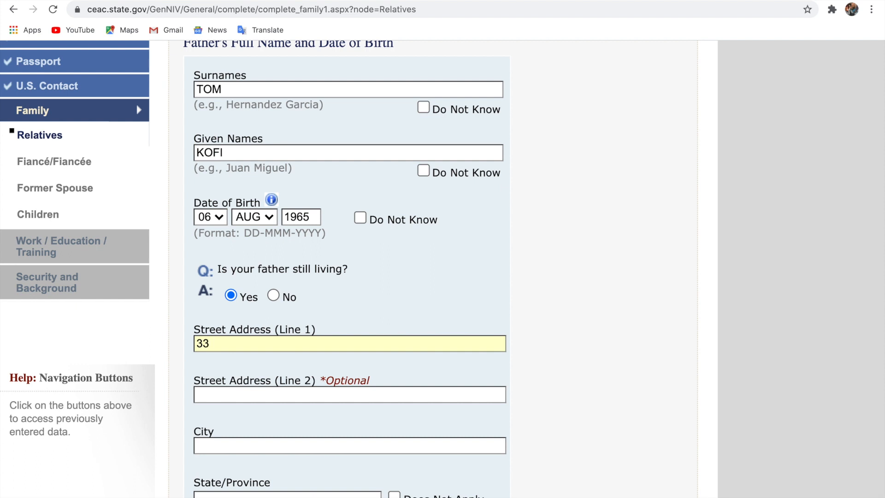
{"action": "scroll", "coordinate": [286, 414], "scroll_direction": "down", "scroll_amount": 1}
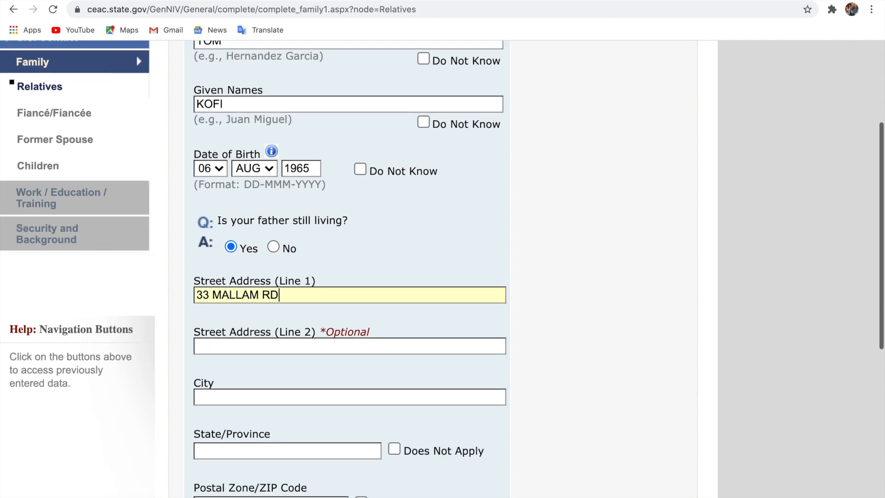
{"action": "left_click", "coordinate": [286, 396]}
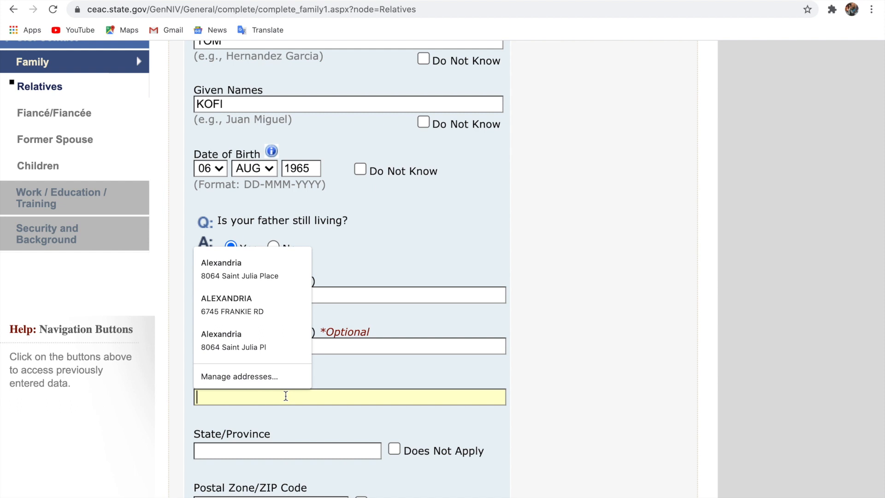
{"action": "type", "text": "ACCRA"}
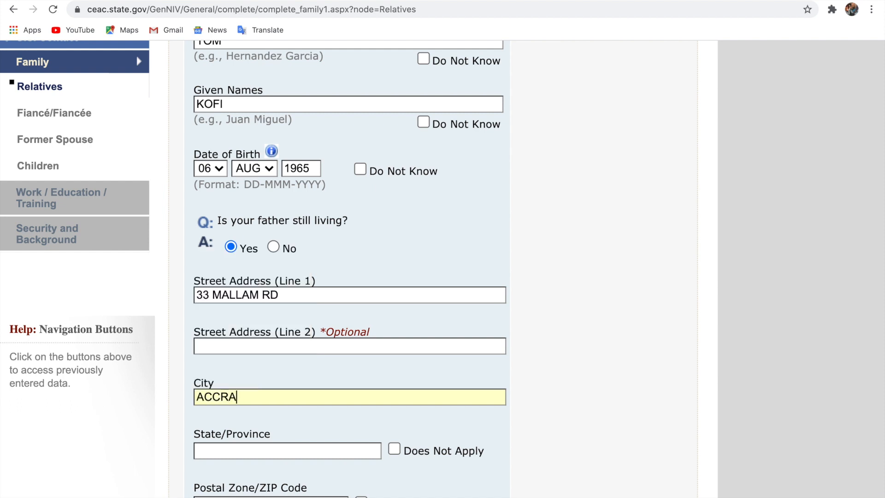
Mark the father's state and postal code Does Not Apply, and set country to GHANA
{"action": "left_click", "coordinate": [394, 450]}
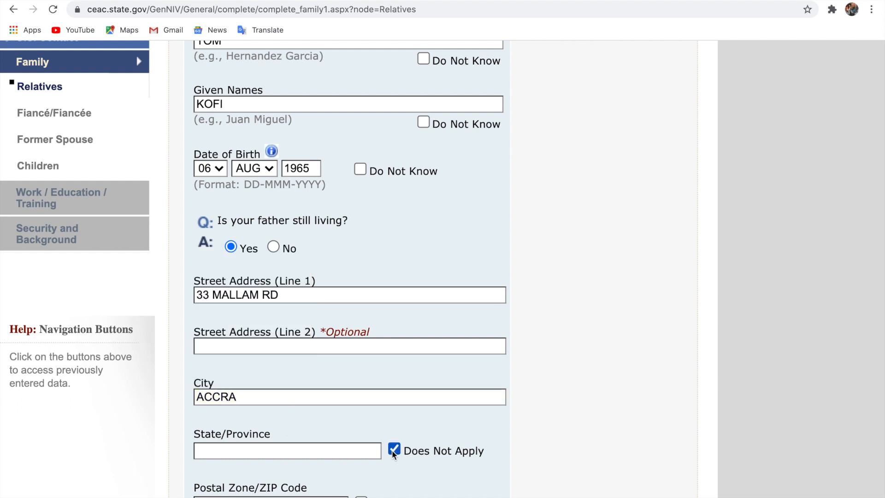
{"action": "scroll", "coordinate": [370, 485], "scroll_direction": "down", "scroll_amount": 3}
{"action": "left_click", "coordinate": [361, 436]}
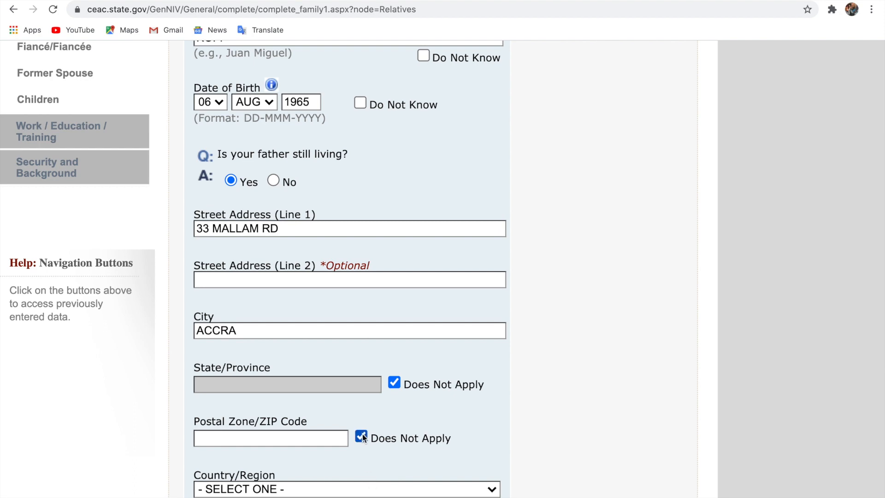
{"action": "left_click", "coordinate": [347, 489]}
{"action": "type", "text": "gh"}
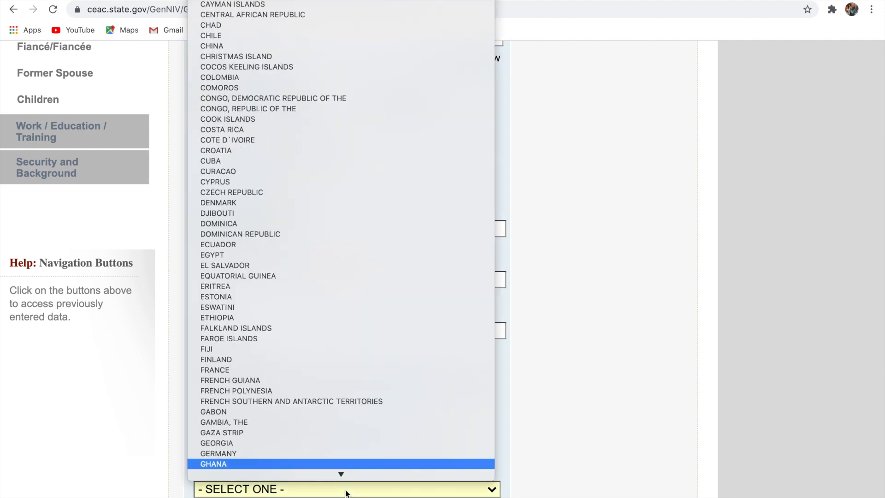
{"action": "key", "text": "Return"}
{"action": "scroll", "coordinate": [347, 492], "scroll_direction": "down", "scroll_amount": 8}
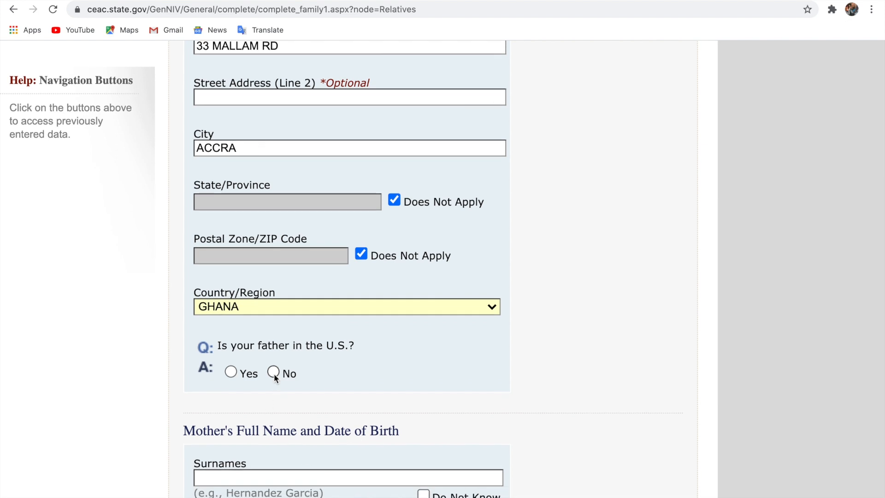
Fill in the mother's surname and given names in the Mother section of the Relatives page
{"action": "scroll", "coordinate": [395, 383], "scroll_direction": "down", "scroll_amount": 4}
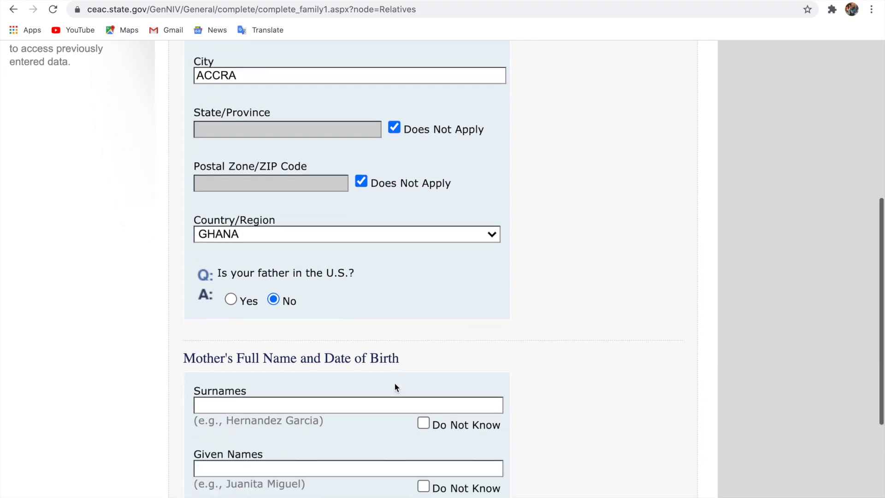
{"action": "scroll", "coordinate": [395, 383], "scroll_direction": "up", "scroll_amount": 3}
{"action": "scroll", "coordinate": [394, 387], "scroll_direction": "up", "scroll_amount": 15}
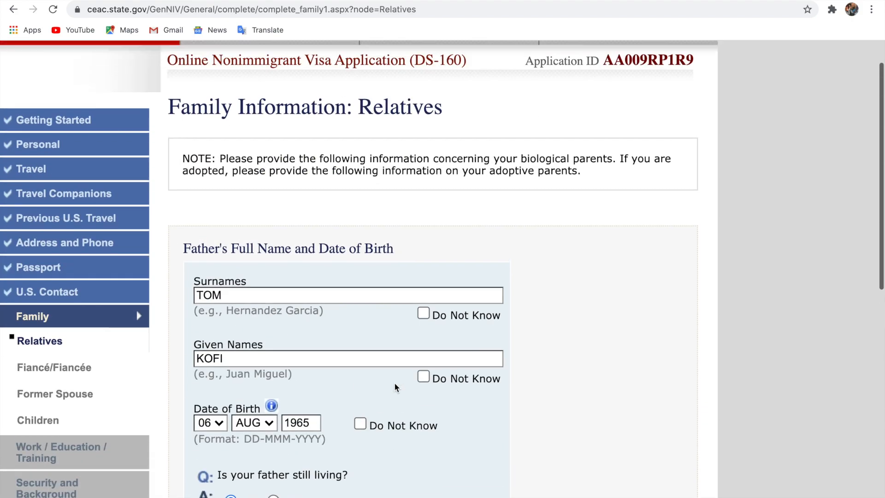
{"action": "scroll", "coordinate": [395, 383], "scroll_direction": "down", "scroll_amount": 10}
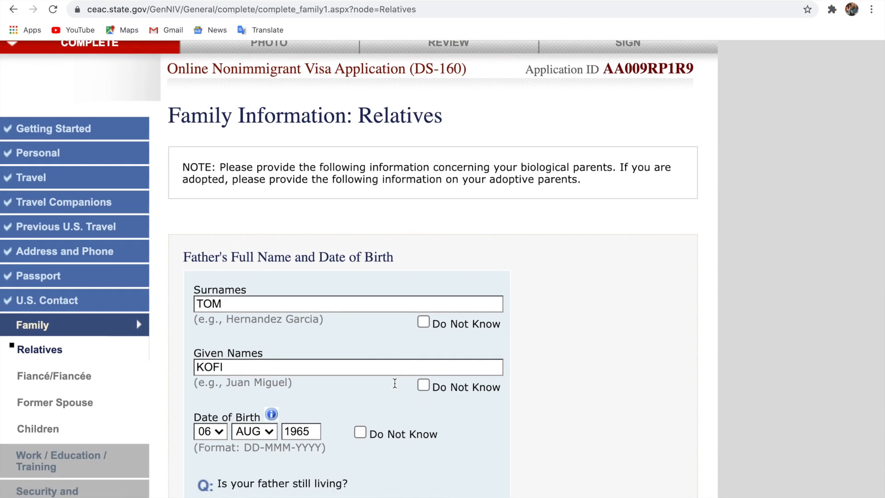
{"action": "scroll", "coordinate": [395, 383], "scroll_direction": "down", "scroll_amount": 1}
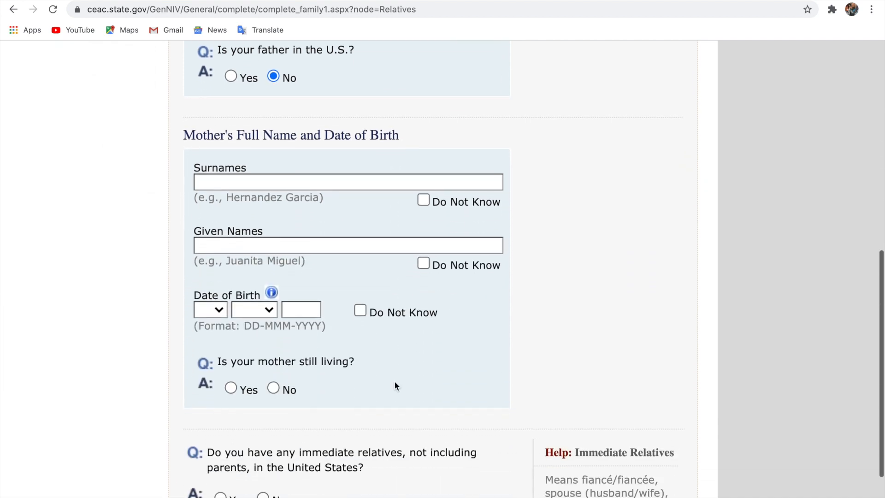
{"action": "left_click", "coordinate": [327, 185]}
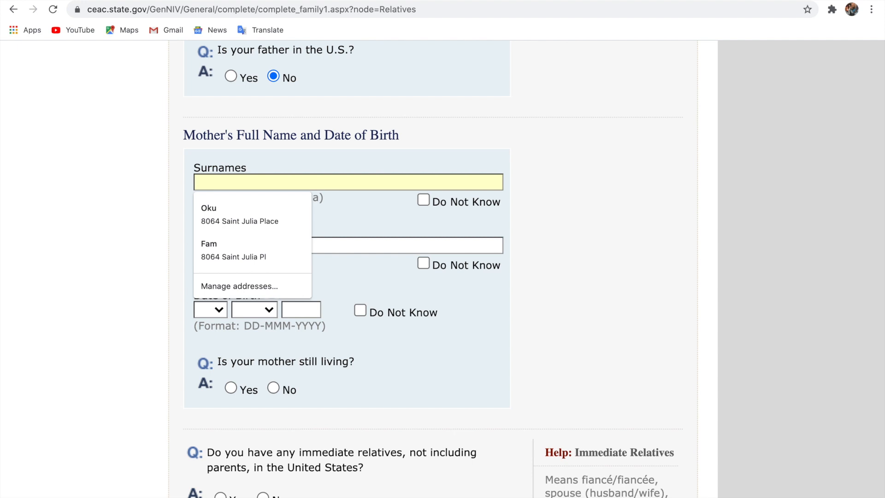
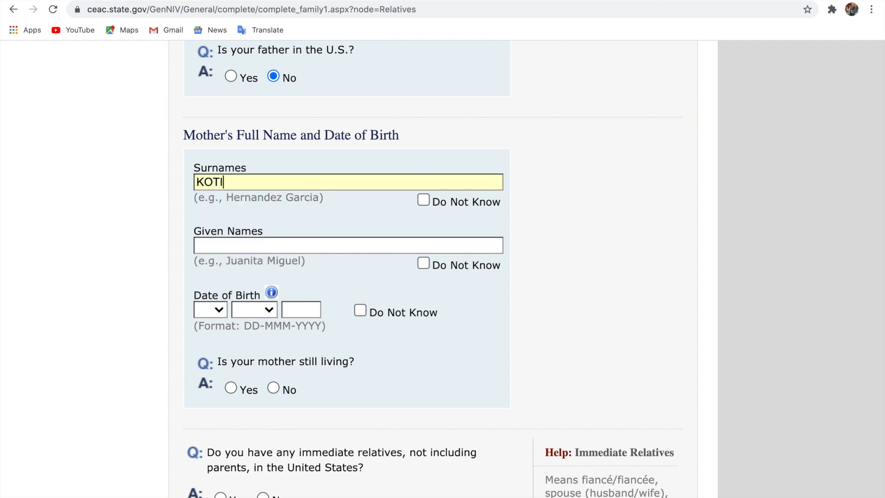
{"action": "left_click", "coordinate": [306, 243]}
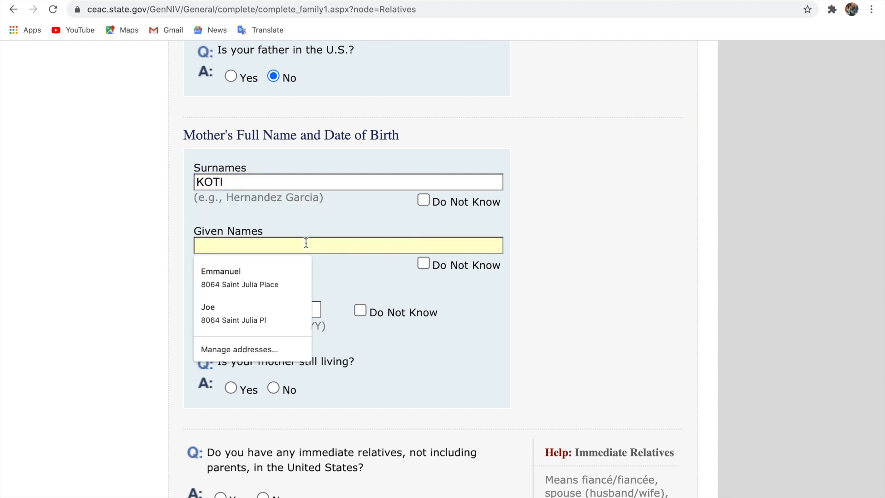
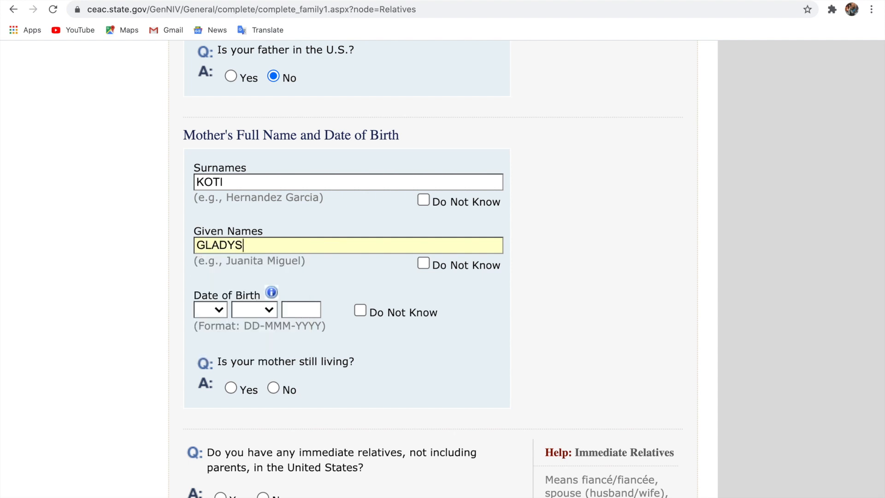
{"action": "scroll", "coordinate": [303, 242], "scroll_direction": "down", "scroll_amount": 2}
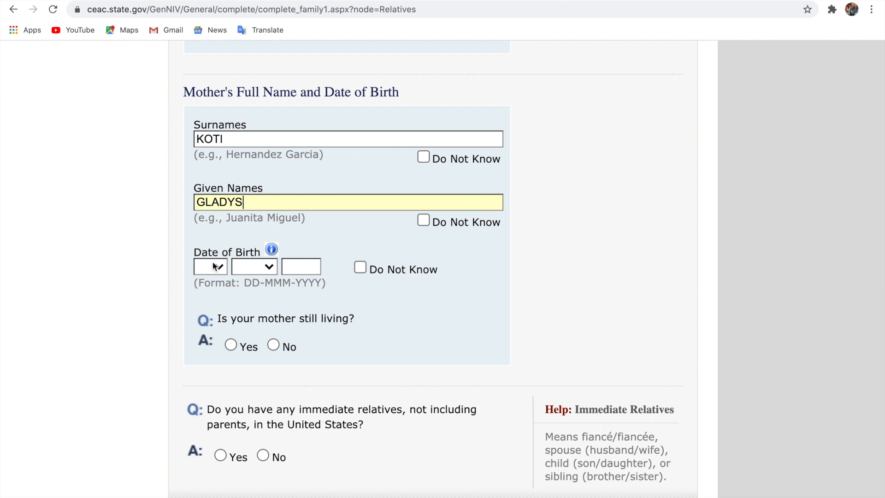
{"action": "left_click", "coordinate": [213, 266]}
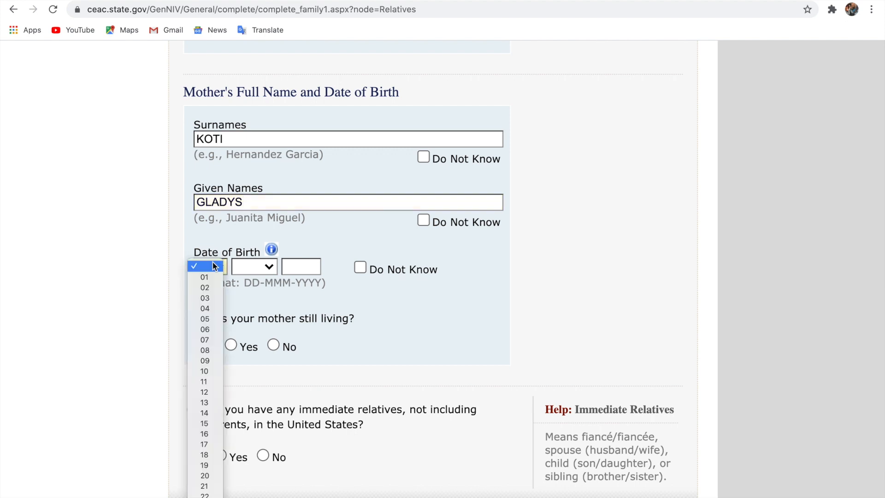
{"action": "left_click", "coordinate": [207, 381]}
{"action": "left_click", "coordinate": [259, 267]}
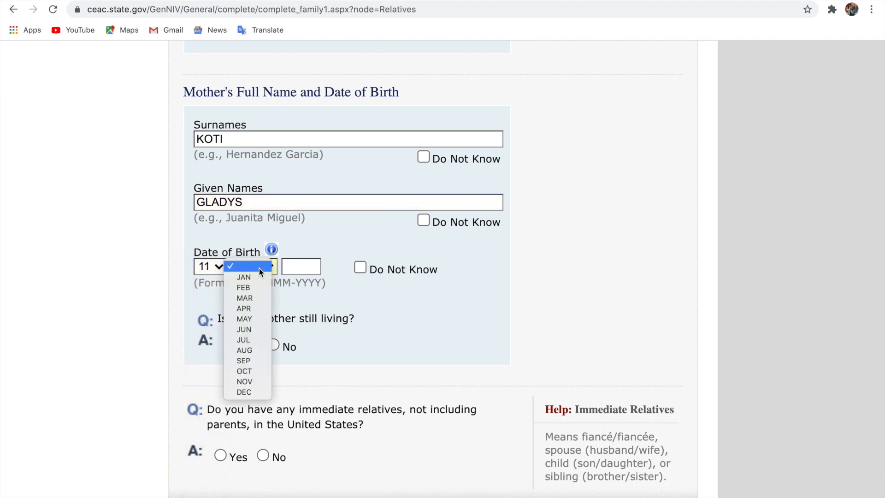
{"action": "left_click", "coordinate": [253, 353]}
{"action": "left_click", "coordinate": [300, 268]}
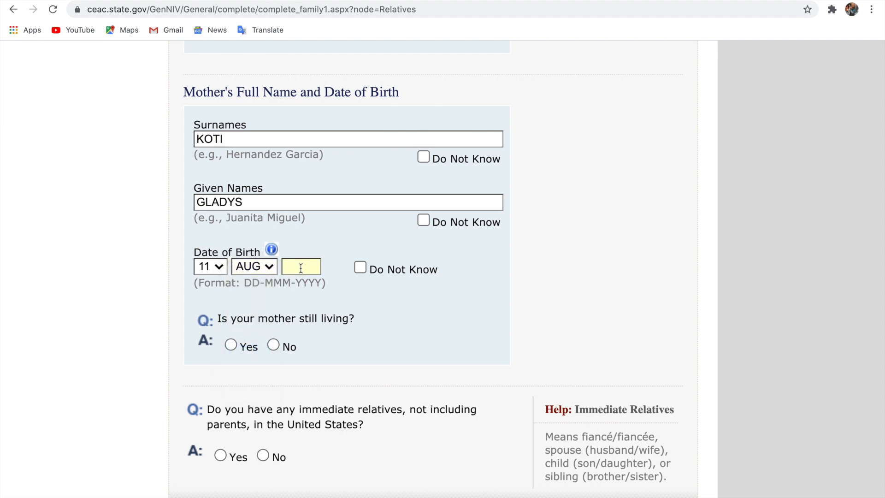
{"action": "scroll", "coordinate": [301, 268], "scroll_direction": "up", "scroll_amount": 10}
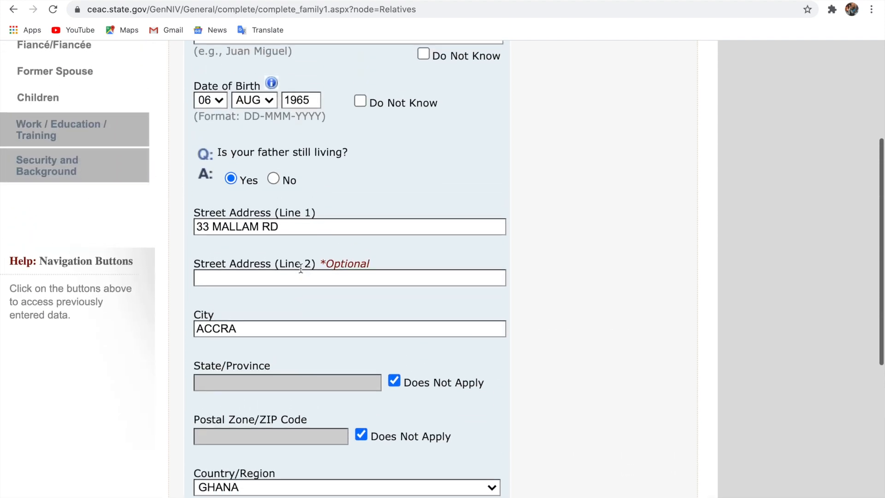
{"action": "scroll", "coordinate": [300, 271], "scroll_direction": "down", "scroll_amount": 8}
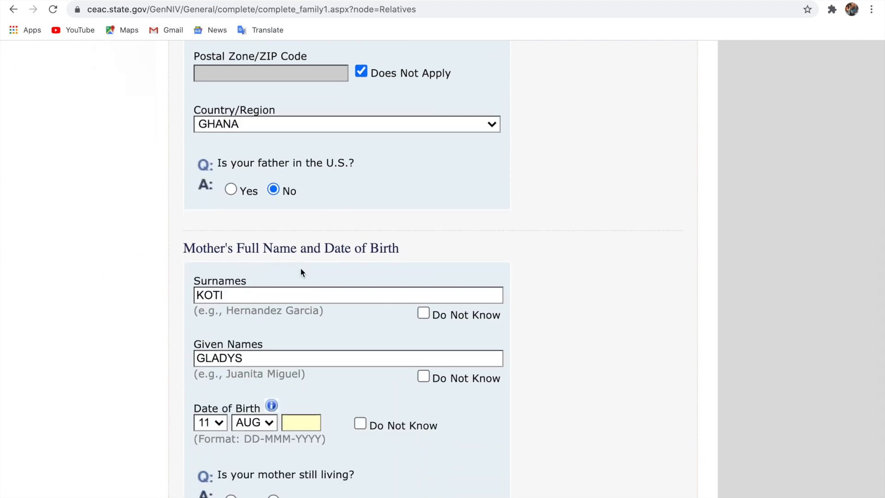
{"action": "type", "text": "1967"}
{"action": "scroll", "coordinate": [300, 267], "scroll_direction": "down", "scroll_amount": 5}
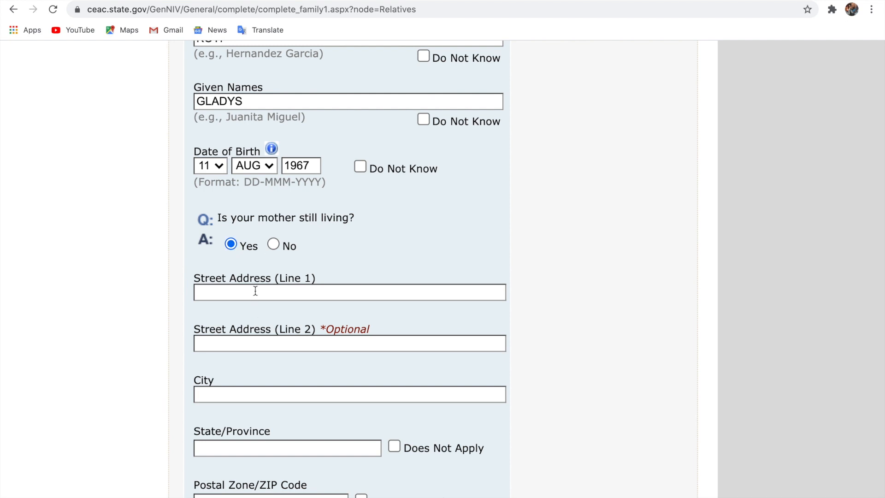
Enter the mother's street address and city, marking State/Province as Does Not Apply
{"action": "left_click", "coordinate": [256, 291]}
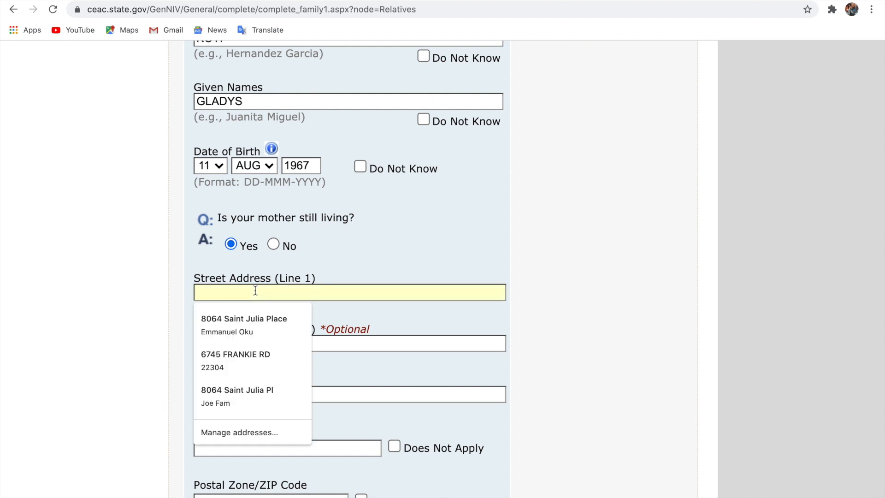
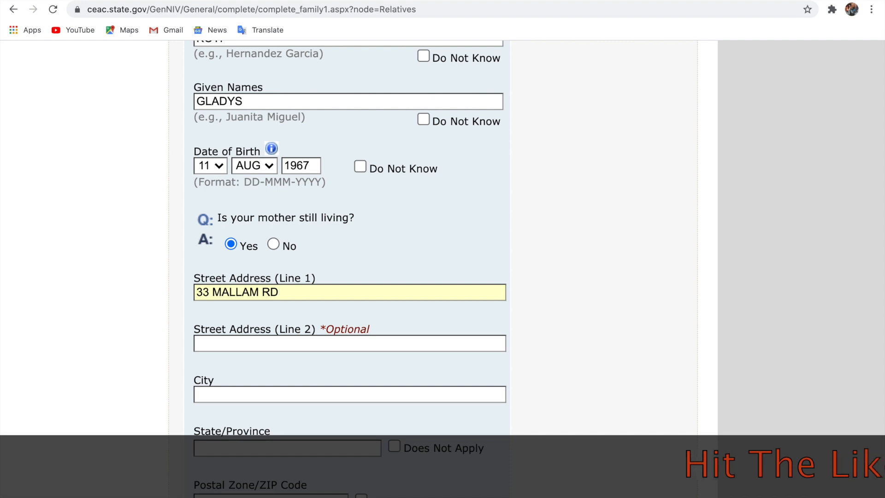
{"action": "scroll", "coordinate": [223, 359], "scroll_direction": "down", "scroll_amount": 1}
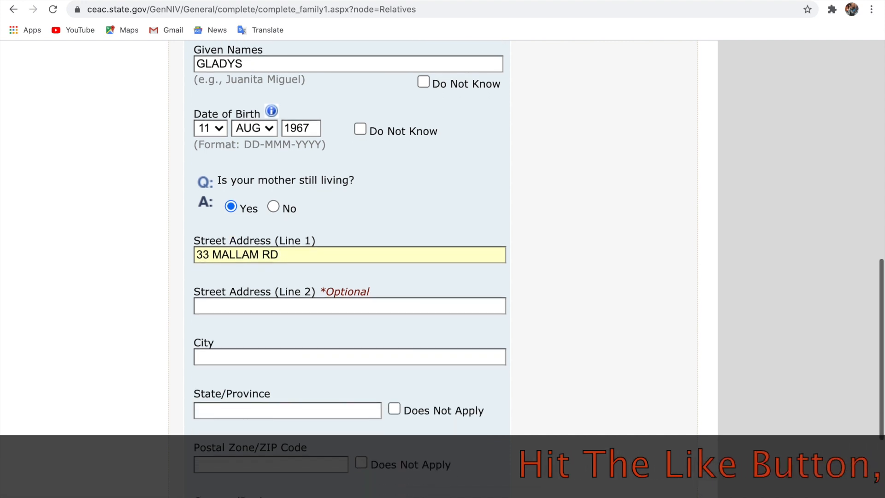
{"action": "left_click", "coordinate": [223, 360]}
{"action": "type", "text": "ACCRA"}
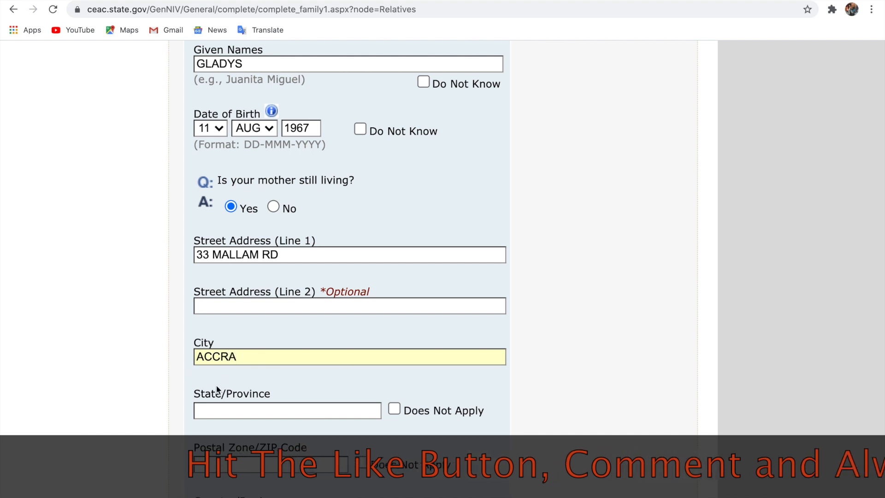
{"action": "left_click", "coordinate": [394, 408]}
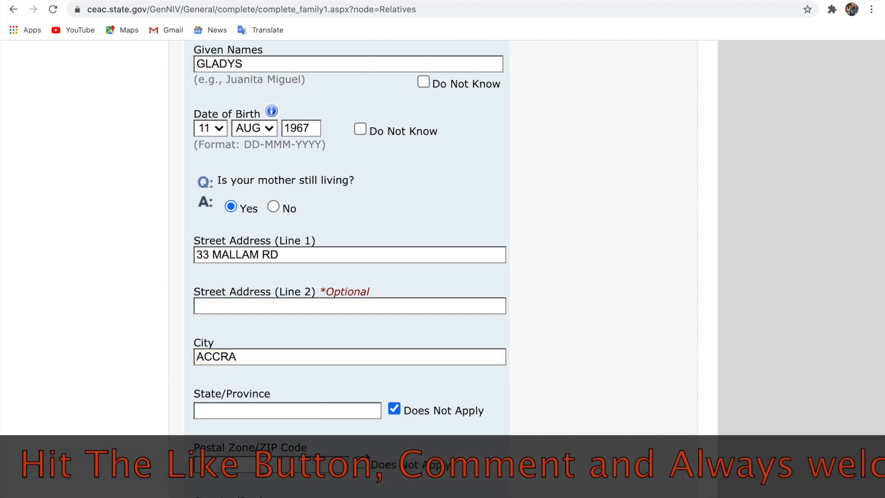
{"action": "scroll", "coordinate": [353, 436], "scroll_direction": "down", "scroll_amount": 2}
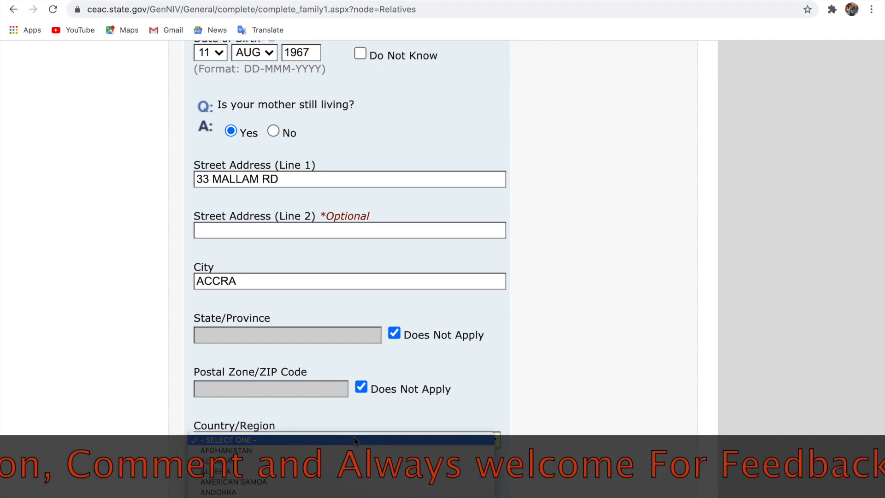
Choose GHANA as the mother's country and answer No to her being in the U.S
{"action": "left_click", "coordinate": [354, 439]}
{"action": "type", "text": "gh"}
{"action": "key", "text": "Return"}
{"action": "scroll", "coordinate": [353, 436], "scroll_direction": "down", "scroll_amount": 2}
{"action": "left_click", "coordinate": [275, 444]}
{"action": "scroll", "coordinate": [372, 420], "scroll_direction": "up", "scroll_amount": 4}
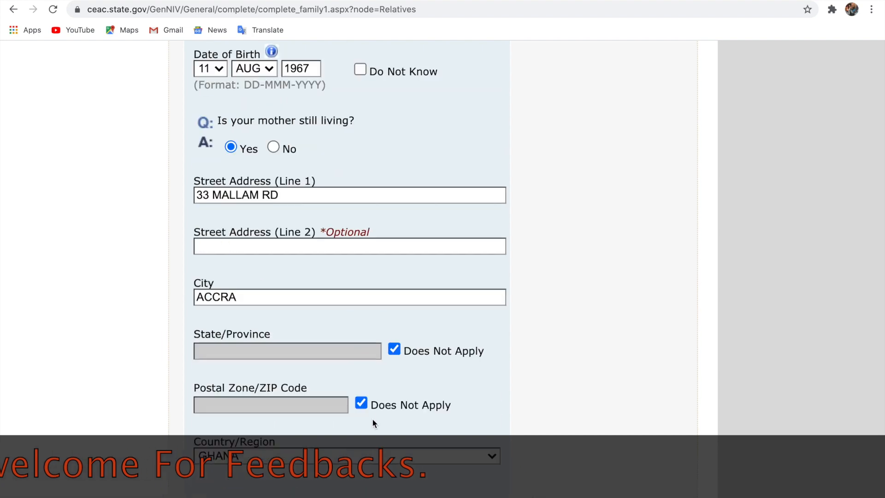
Select No for the question about immediate relatives in the United States
{"action": "scroll", "coordinate": [372, 419], "scroll_direction": "down", "scroll_amount": 7}
{"action": "scroll", "coordinate": [372, 419], "scroll_direction": "up", "scroll_amount": 15}
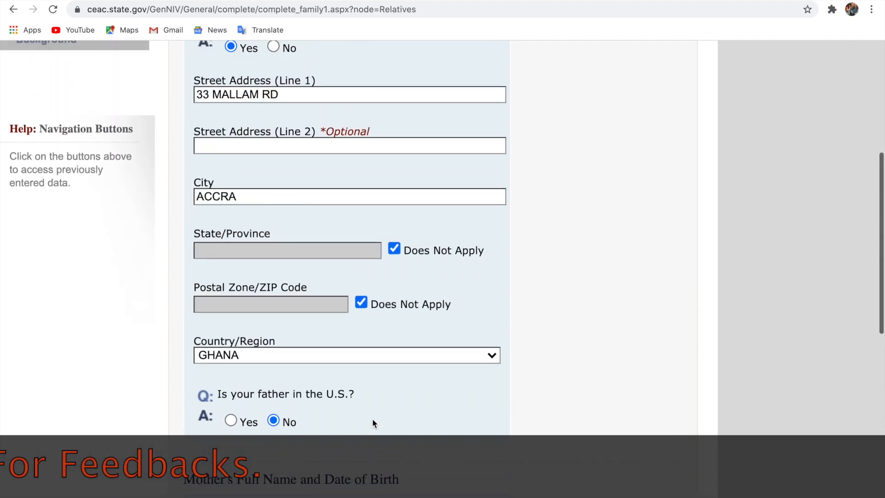
{"action": "scroll", "coordinate": [372, 418], "scroll_direction": "up", "scroll_amount": 7}
{"action": "scroll", "coordinate": [372, 418], "scroll_direction": "down", "scroll_amount": 11}
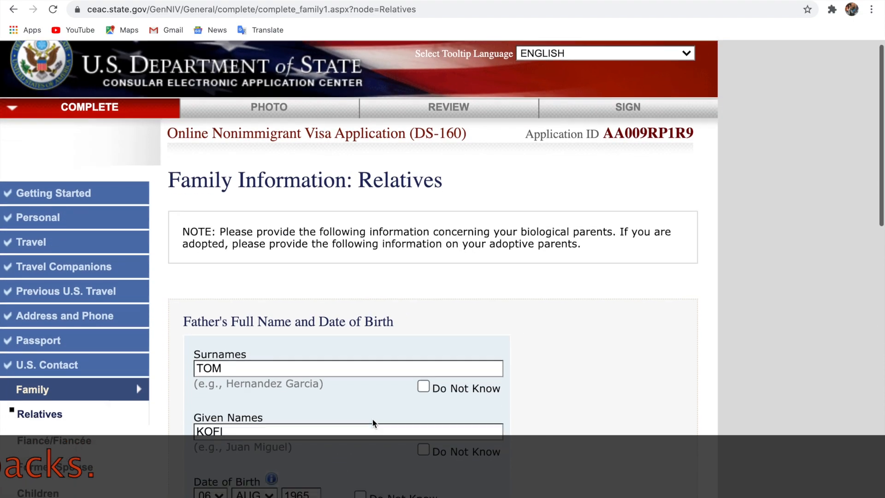
{"action": "scroll", "coordinate": [372, 419], "scroll_direction": "down", "scroll_amount": 13}
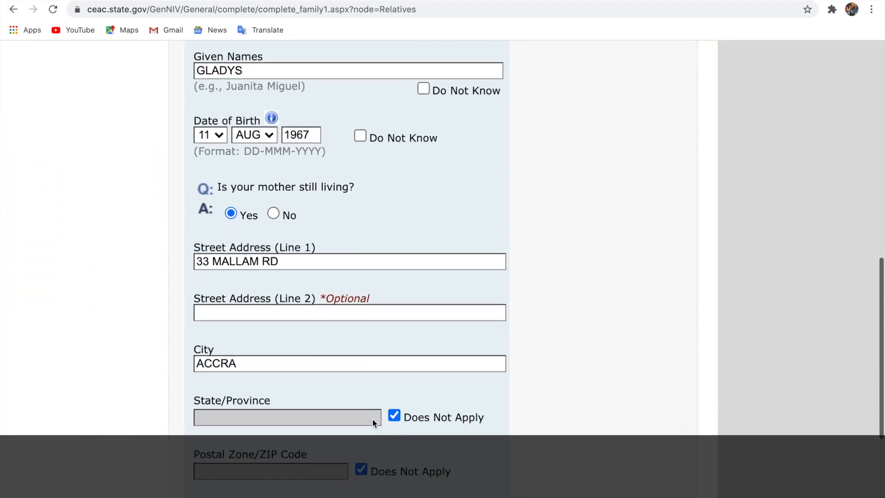
{"action": "scroll", "coordinate": [374, 423], "scroll_direction": "down", "scroll_amount": 6}
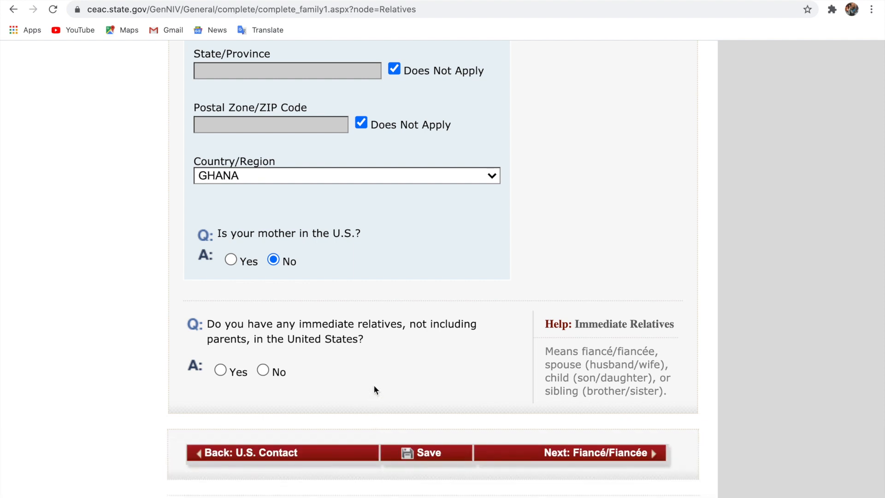
{"action": "left_click", "coordinate": [263, 370]}
{"action": "scroll", "coordinate": [221, 371], "scroll_direction": "up", "scroll_amount": 3}
{"action": "scroll", "coordinate": [349, 378], "scroll_direction": "down", "scroll_amount": 5}
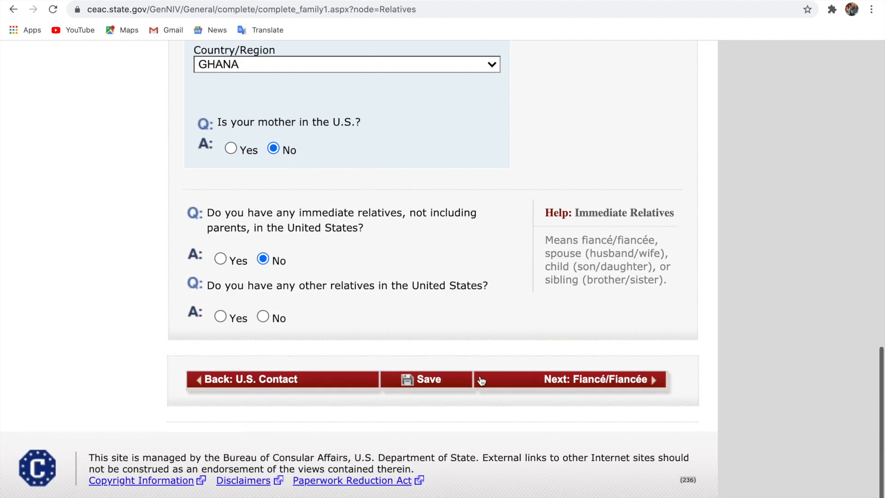
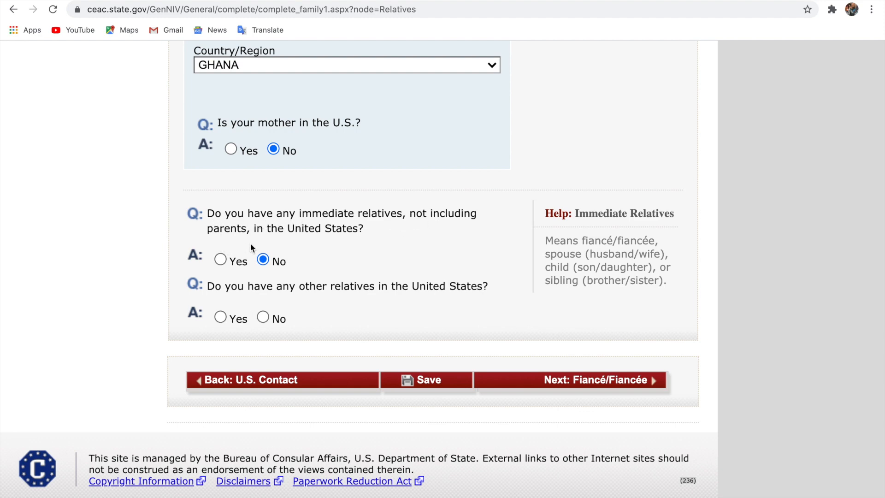
Answer Yes to having immediate relatives in the United States
{"action": "left_click", "coordinate": [220, 261]}
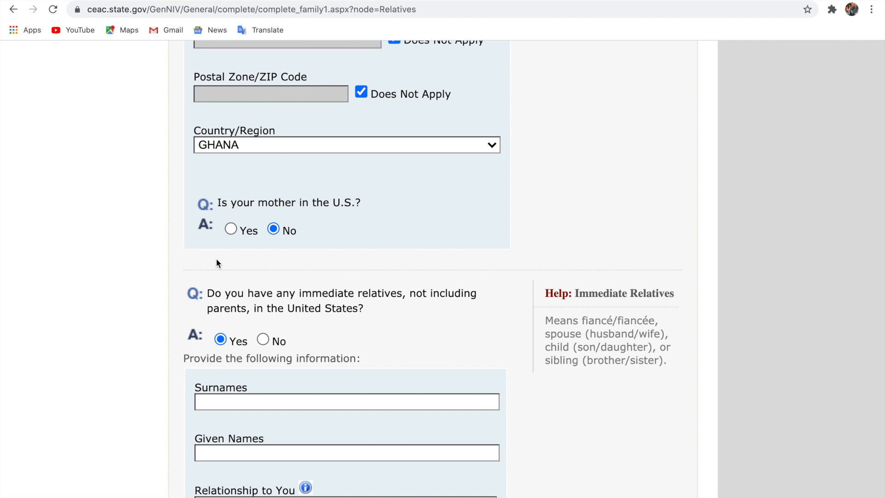
Enter the relative's surname and given names
{"action": "scroll", "coordinate": [270, 305], "scroll_direction": "down", "scroll_amount": 3}
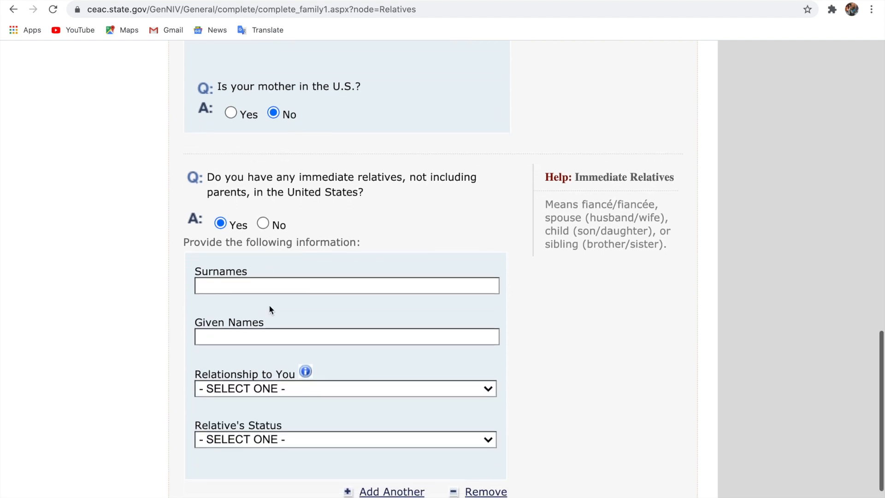
{"action": "left_click", "coordinate": [286, 285]}
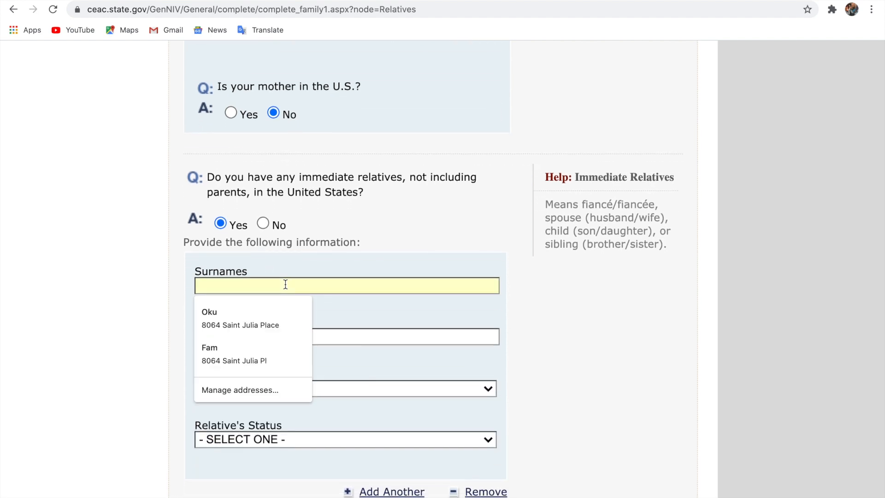
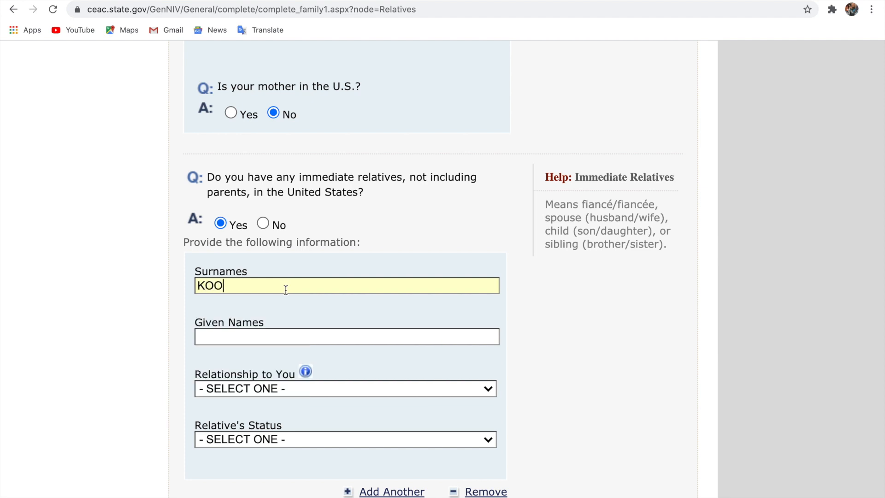
{"action": "left_click", "coordinate": [275, 336]}
Set the relative's relationship to FIANCÉ/FIANCÉE and status to U.S. CITIZEN, then continue
{"action": "left_click", "coordinate": [268, 388]}
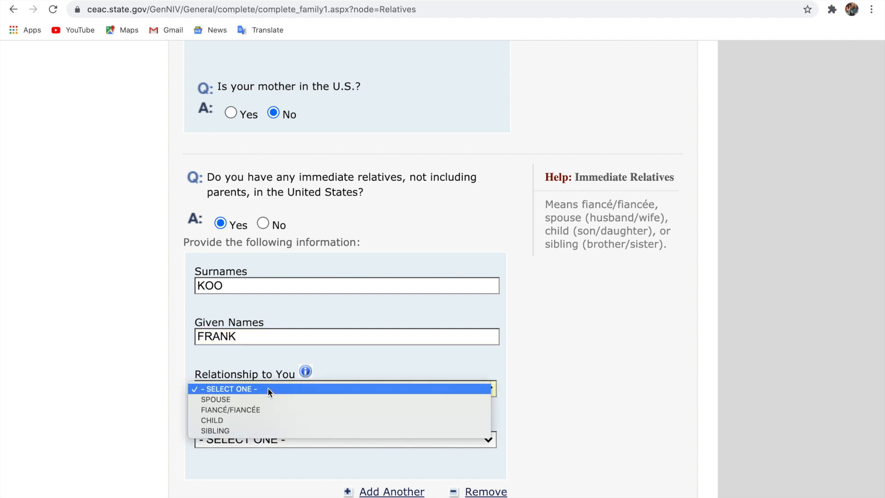
{"action": "left_click", "coordinate": [250, 409]}
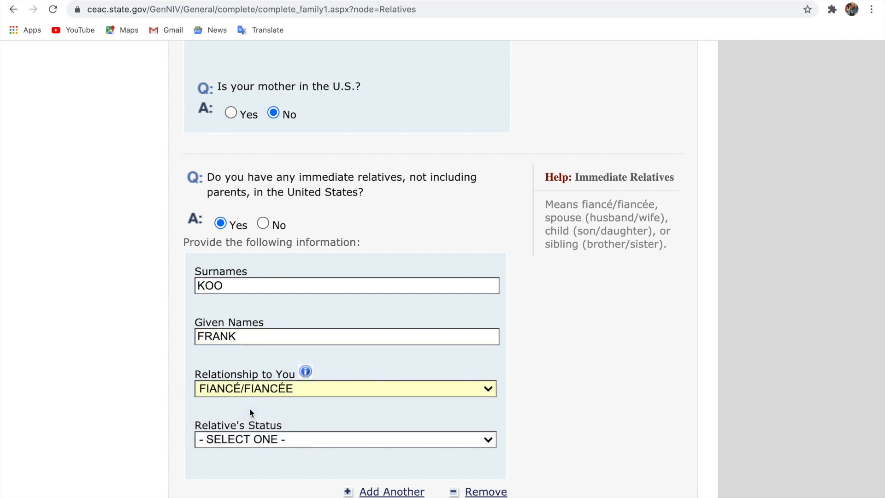
{"action": "left_click", "coordinate": [248, 440]}
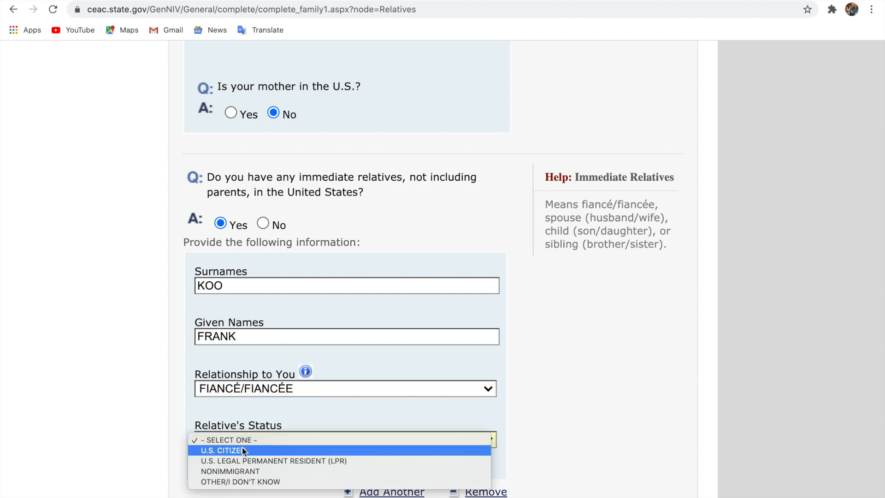
{"action": "left_click", "coordinate": [243, 450]}
{"action": "scroll", "coordinate": [364, 440], "scroll_direction": "down", "scroll_amount": 4}
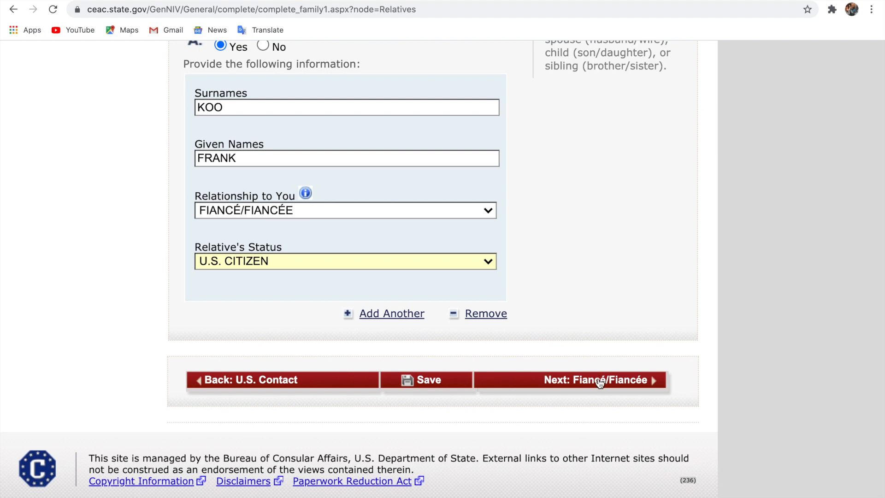
{"action": "scroll", "coordinate": [600, 384], "scroll_direction": "up", "scroll_amount": 1}
{"action": "scroll", "coordinate": [600, 384], "scroll_direction": "down", "scroll_amount": 1}
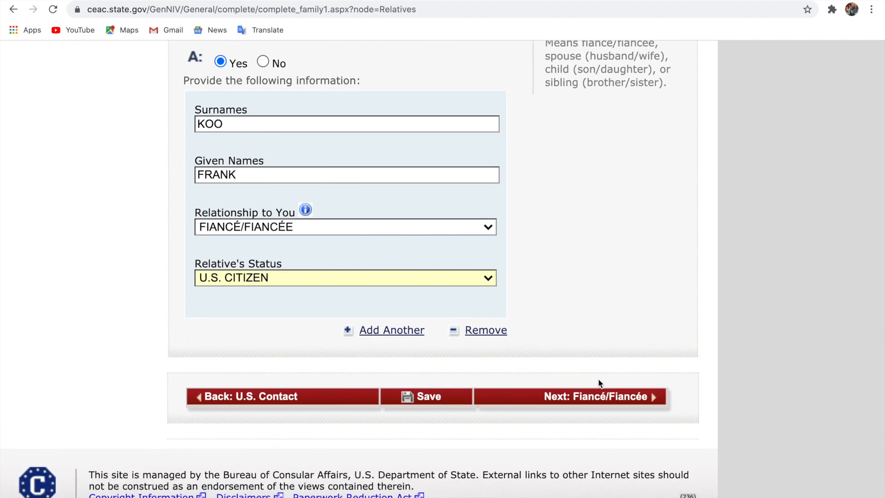
{"action": "left_click", "coordinate": [594, 399]}
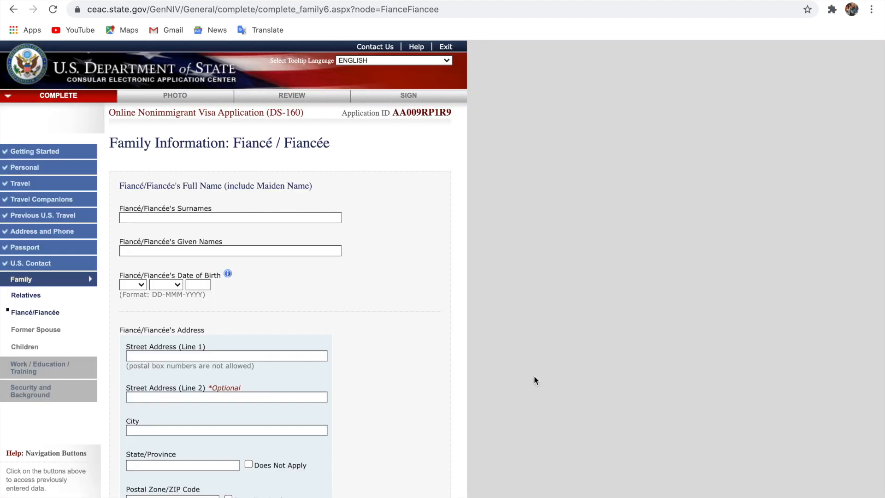
Enter the fiancé's surname and given names
{"action": "scroll", "coordinate": [359, 327], "scroll_direction": "up", "scroll_amount": 5}
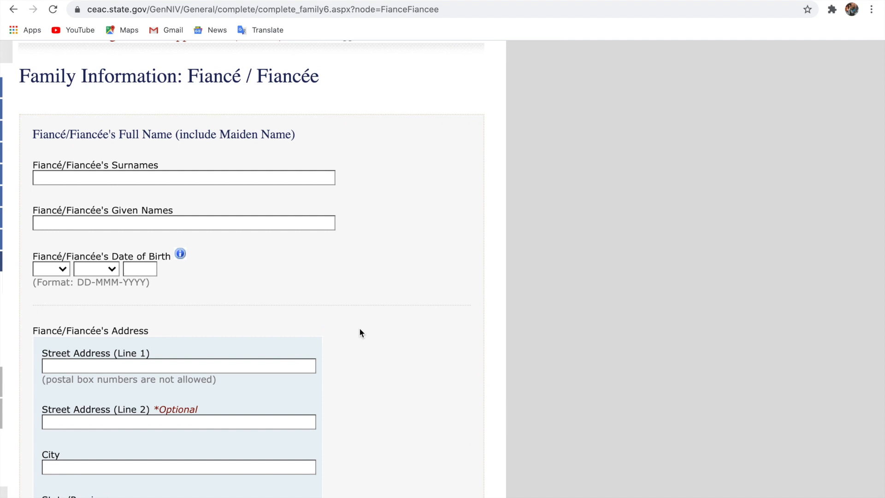
{"action": "scroll", "coordinate": [359, 327], "scroll_direction": "up", "scroll_amount": 2}
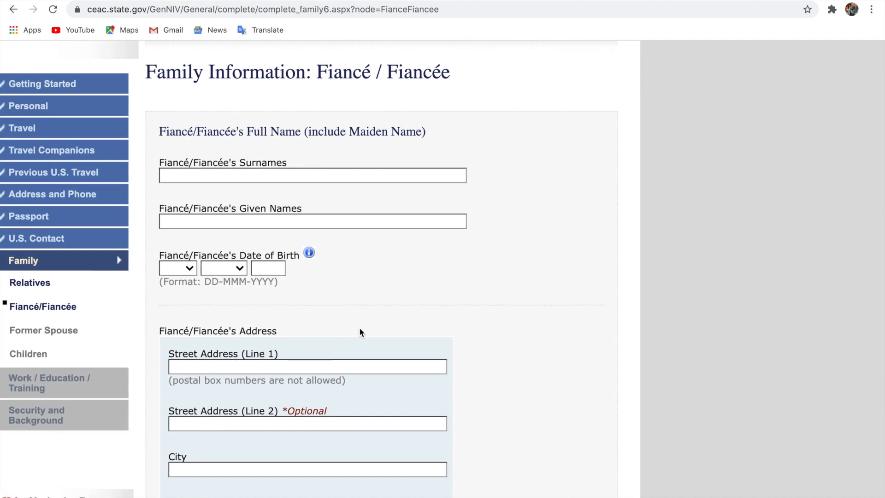
{"action": "scroll", "coordinate": [359, 328], "scroll_direction": "left", "scroll_amount": 1}
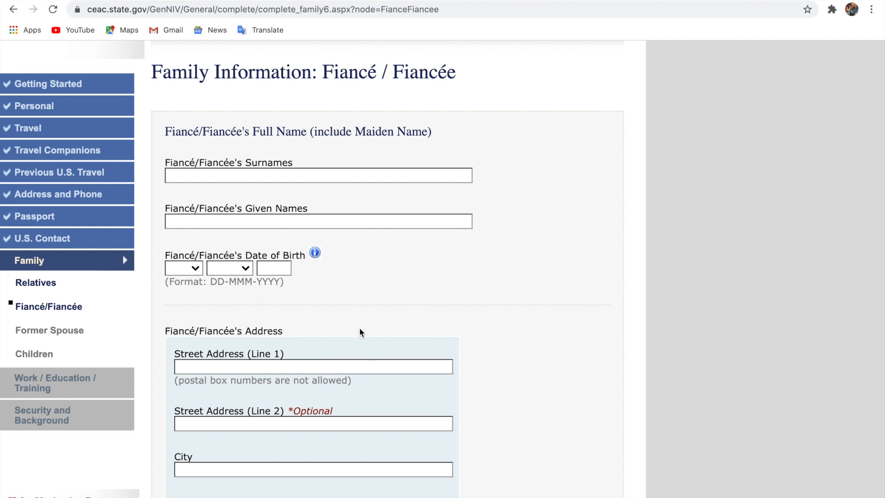
{"action": "scroll", "coordinate": [360, 329], "scroll_direction": "down", "scroll_amount": 7}
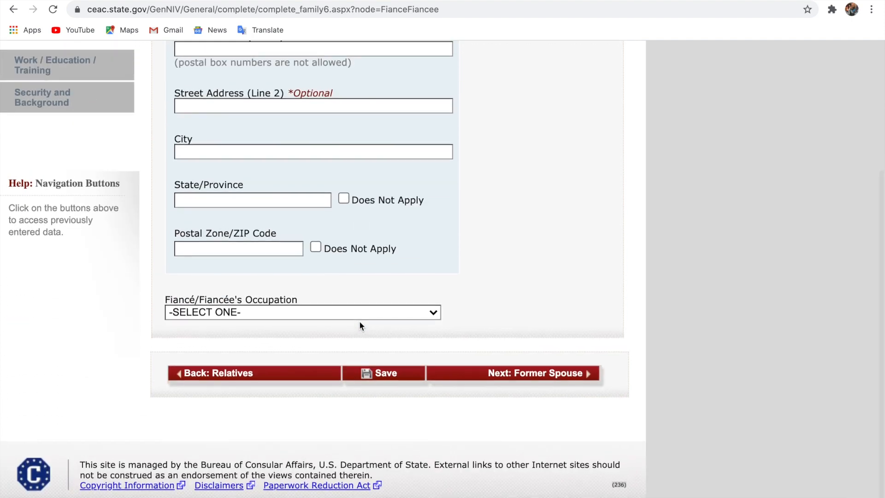
{"action": "scroll", "coordinate": [360, 326], "scroll_direction": "up", "scroll_amount": 9}
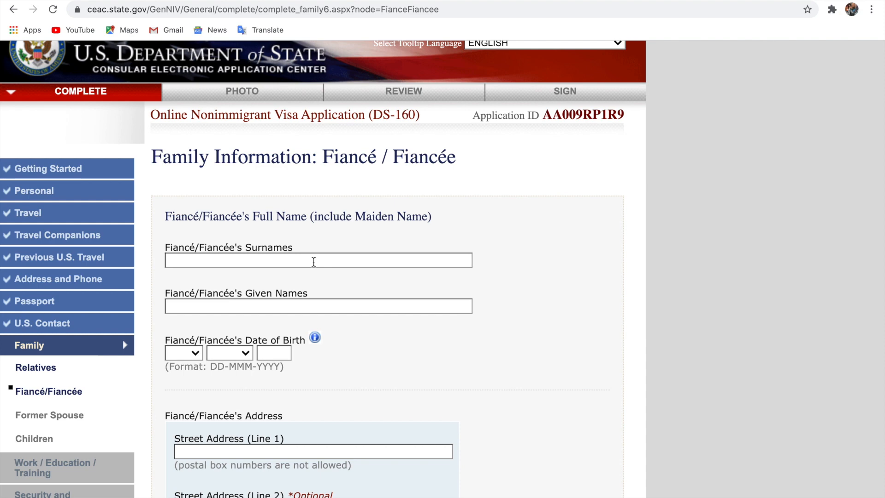
{"action": "left_click", "coordinate": [314, 262]}
{"action": "left_click", "coordinate": [290, 308]}
{"action": "left_click", "coordinate": [196, 354]}
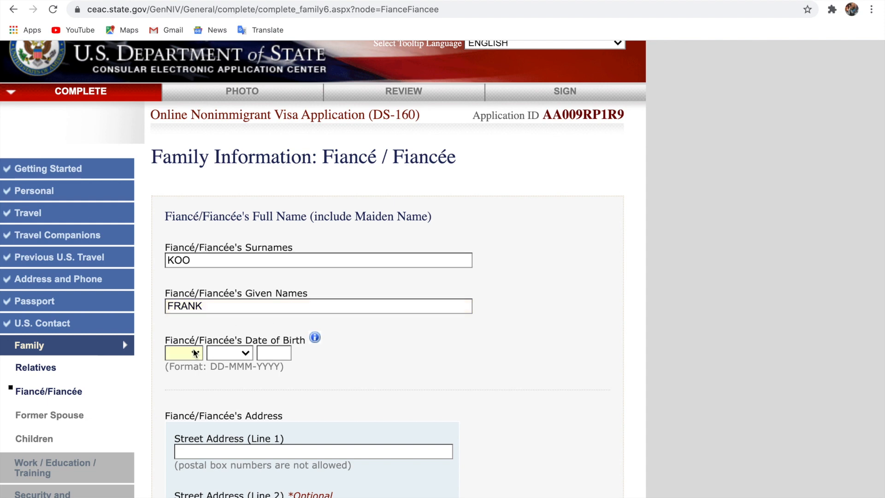
{"action": "left_click", "coordinate": [184, 394]}
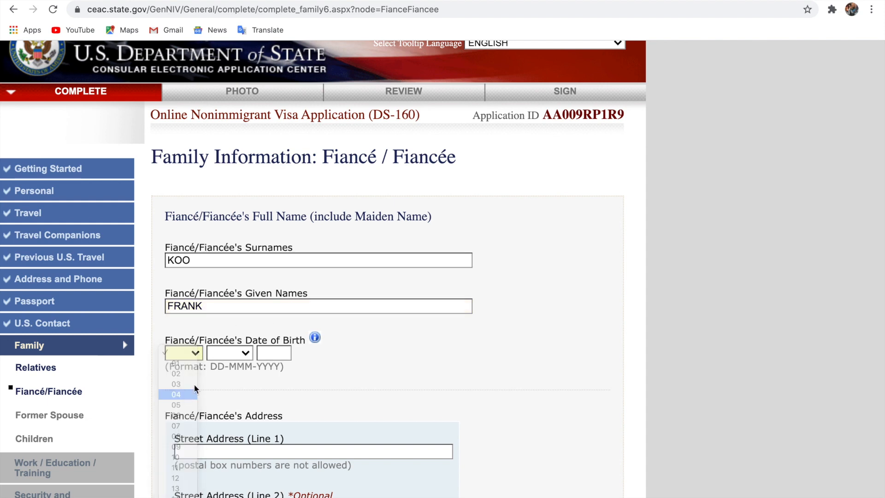
{"action": "left_click", "coordinate": [229, 354]}
{"action": "left_click", "coordinate": [220, 395]}
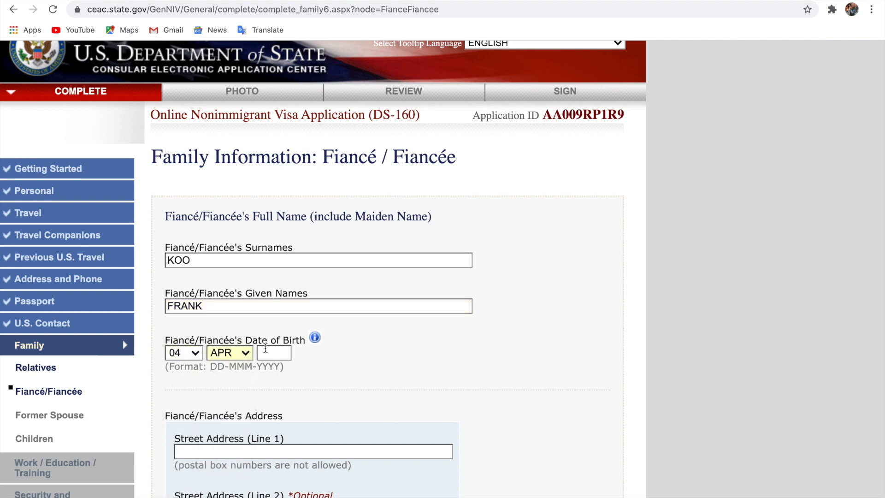
{"action": "left_click", "coordinate": [267, 349]}
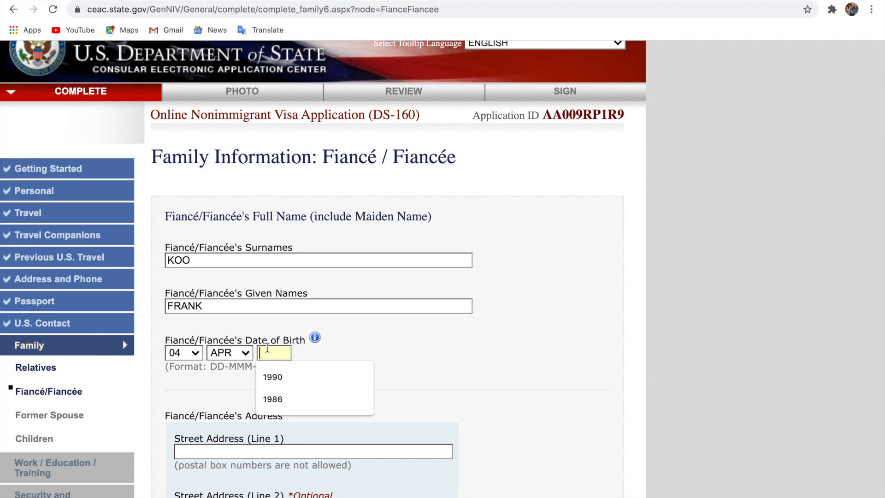
{"action": "left_click", "coordinate": [270, 373]}
Fill the fiancé's address from the saved autofill entry
{"action": "scroll", "coordinate": [318, 400], "scroll_direction": "down", "scroll_amount": 1}
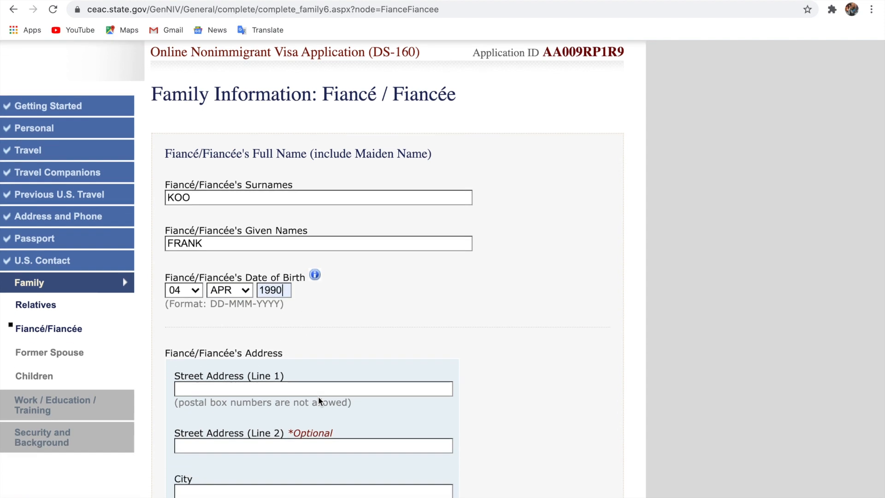
{"action": "left_click", "coordinate": [311, 389]}
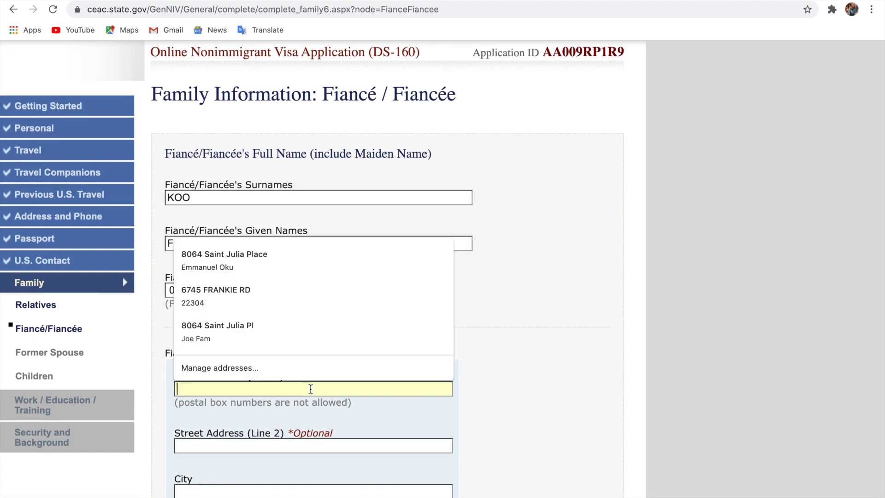
{"action": "left_click", "coordinate": [256, 304]}
Set the fiancé's occupation to OTHER and continue to the Former Spouse page
{"action": "scroll", "coordinate": [346, 404], "scroll_direction": "down", "scroll_amount": 2}
{"action": "scroll", "coordinate": [346, 403], "scroll_direction": "down", "scroll_amount": 4}
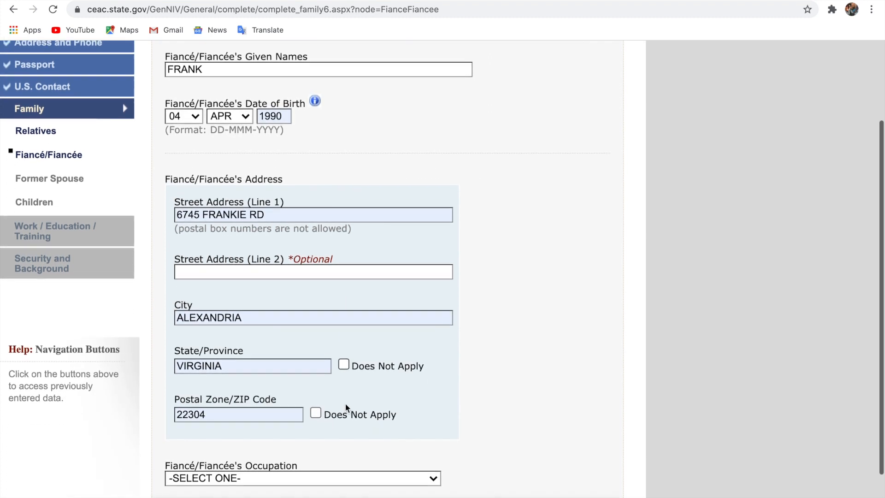
{"action": "left_click", "coordinate": [349, 361]}
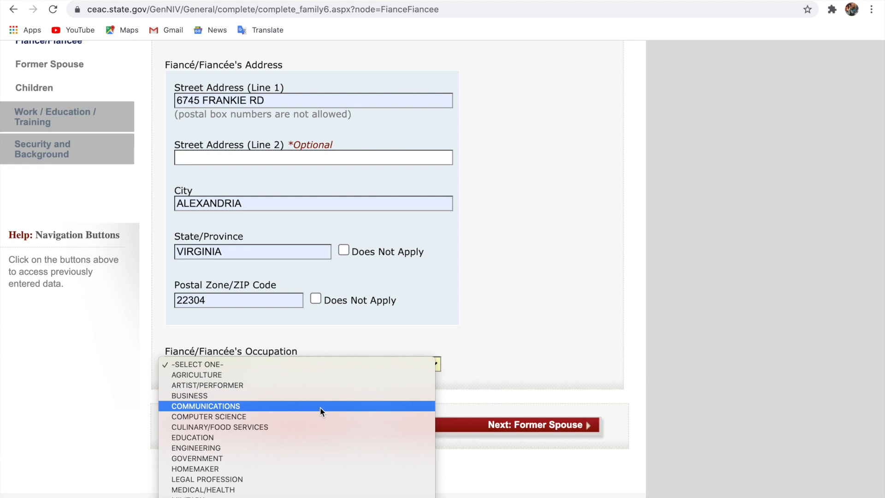
{"action": "scroll", "coordinate": [320, 407], "scroll_direction": "down", "scroll_amount": 3}
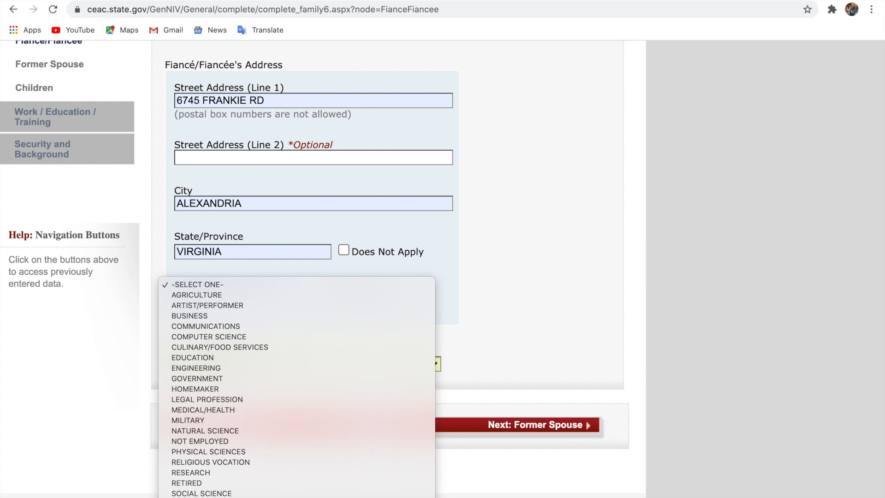
{"action": "left_click", "coordinate": [203, 497]}
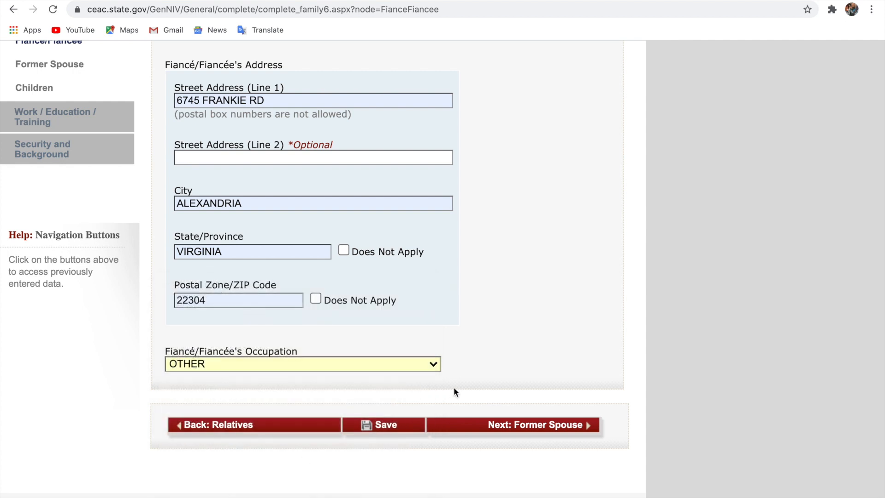
{"action": "left_click", "coordinate": [550, 431]}
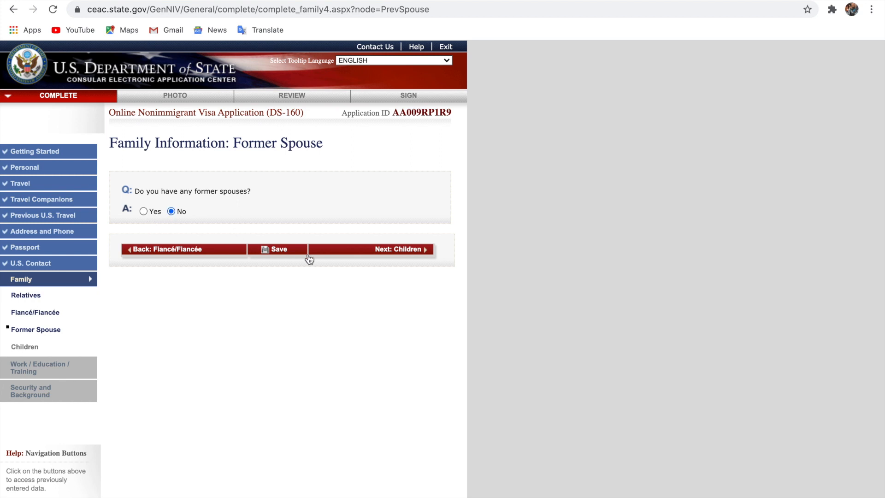
Leave former spouse at No, answer No to children, and proceed to Work/Education/Training
{"action": "left_click", "coordinate": [386, 254]}
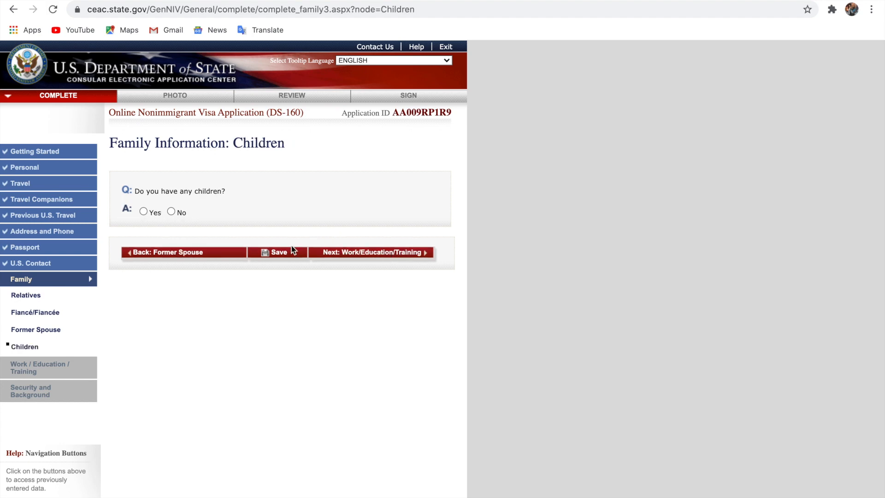
{"action": "scroll", "coordinate": [224, 249], "scroll_direction": "up", "scroll_amount": 5}
{"action": "scroll", "coordinate": [225, 249], "scroll_direction": "left", "scroll_amount": 5}
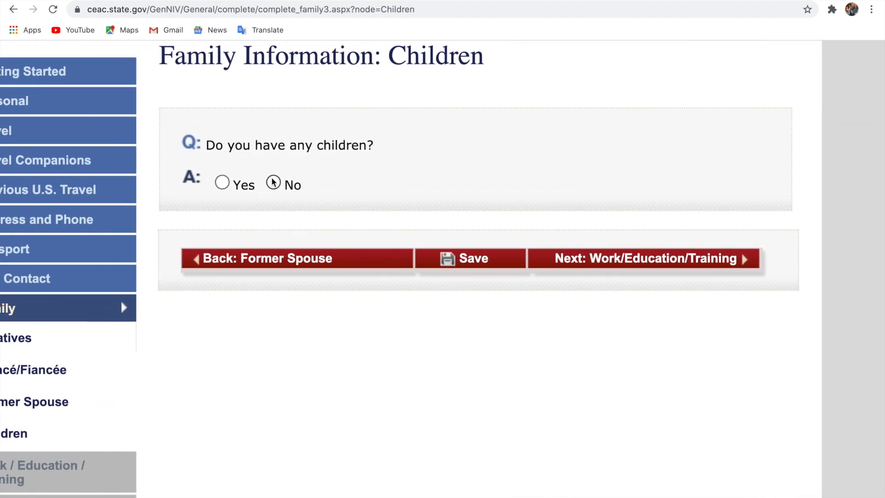
{"action": "left_click", "coordinate": [273, 182]}
{"action": "scroll", "coordinate": [522, 248], "scroll_direction": "up", "scroll_amount": 4}
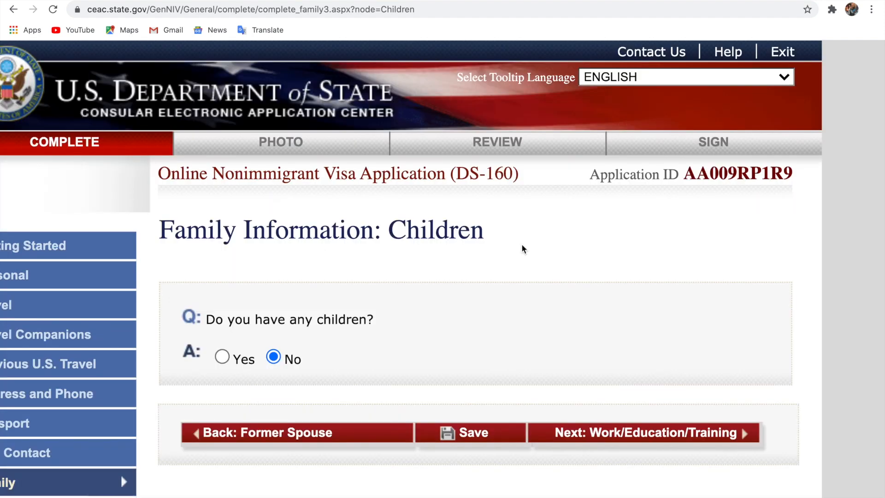
{"action": "left_click", "coordinate": [626, 435]}
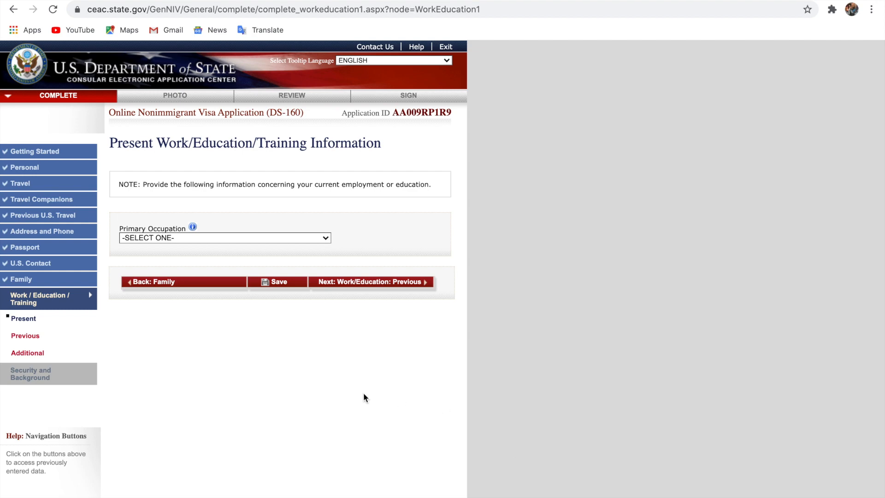
Choose STUDENT from the Primary Occupation list
{"action": "scroll", "coordinate": [363, 393], "scroll_direction": "up", "scroll_amount": 5}
{"action": "scroll", "coordinate": [363, 393], "scroll_direction": "left", "scroll_amount": 4}
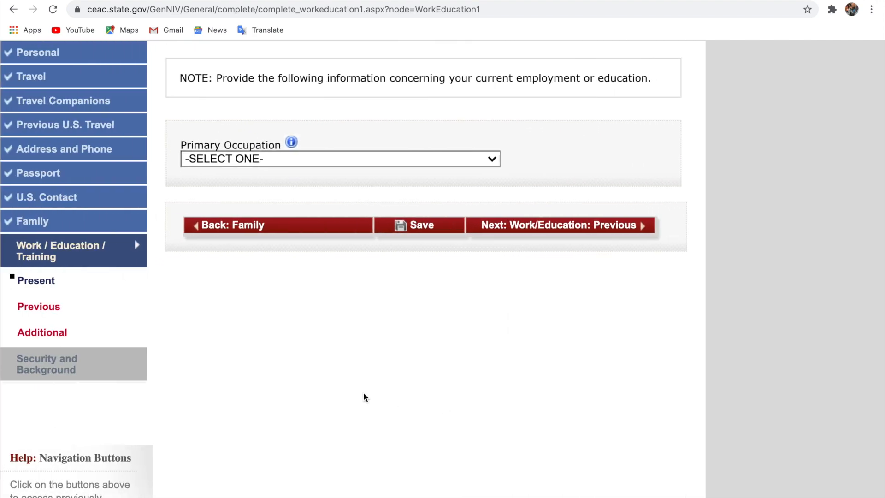
{"action": "scroll", "coordinate": [364, 394], "scroll_direction": "up", "scroll_amount": 3}
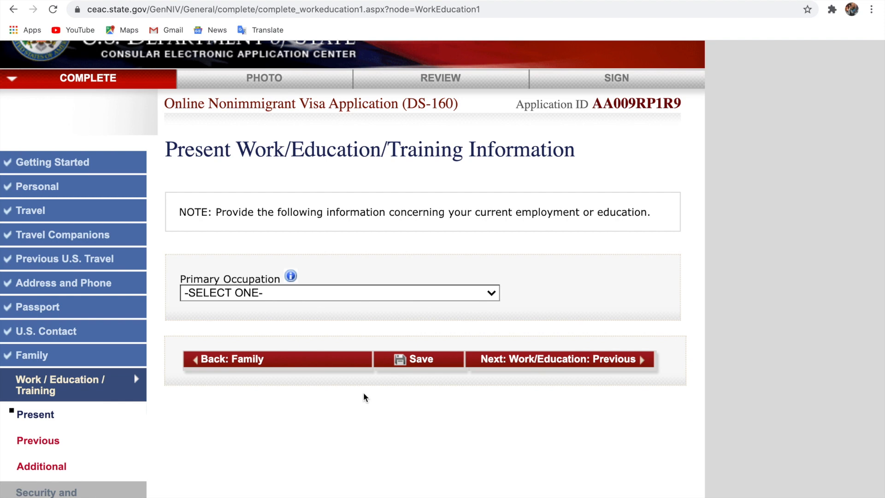
{"action": "left_click", "coordinate": [327, 293]}
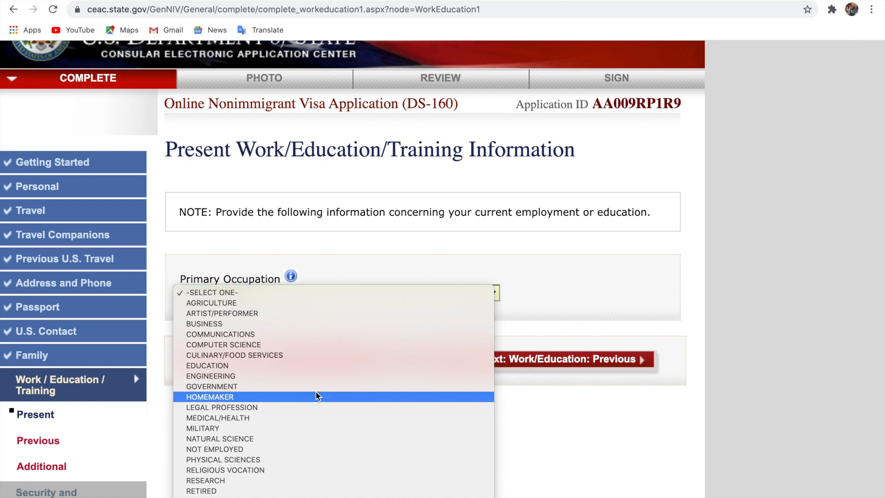
{"action": "scroll", "coordinate": [317, 393], "scroll_direction": "down", "scroll_amount": 1}
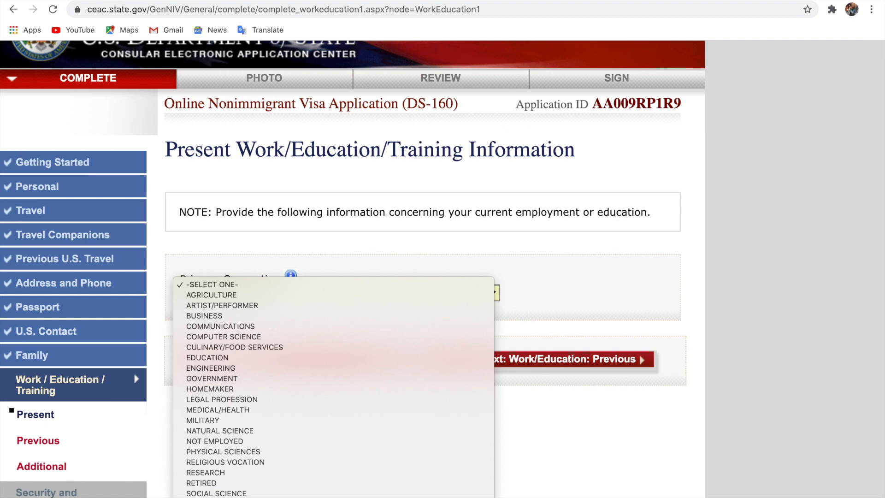
{"action": "left_click", "coordinate": [322, 497]}
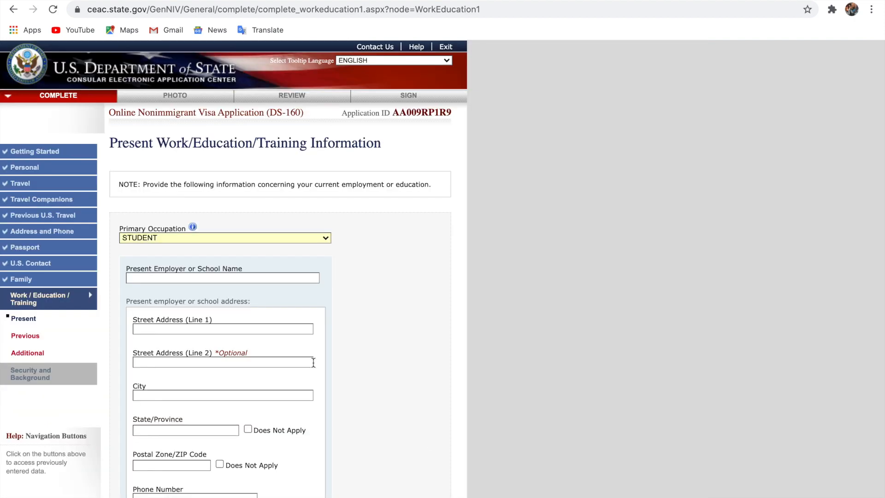
{"action": "scroll", "coordinate": [254, 330], "scroll_direction": "up", "scroll_amount": 5}
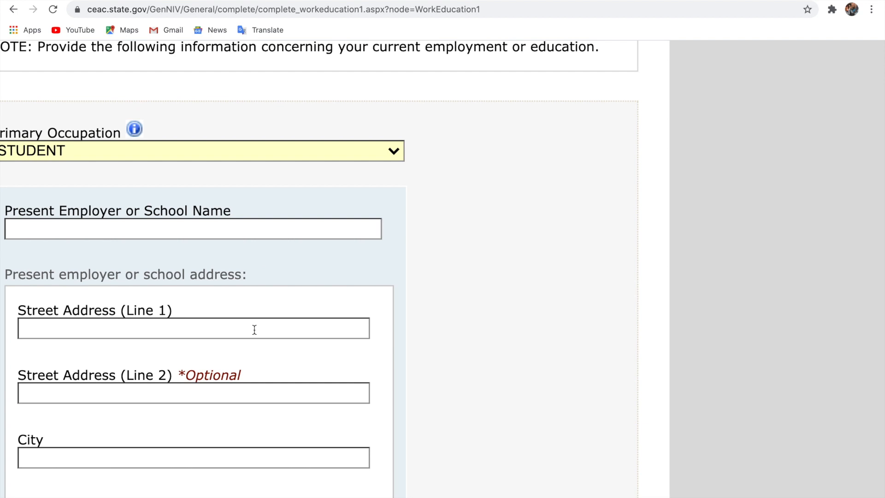
{"action": "scroll", "coordinate": [254, 329], "scroll_direction": "left", "scroll_amount": 5}
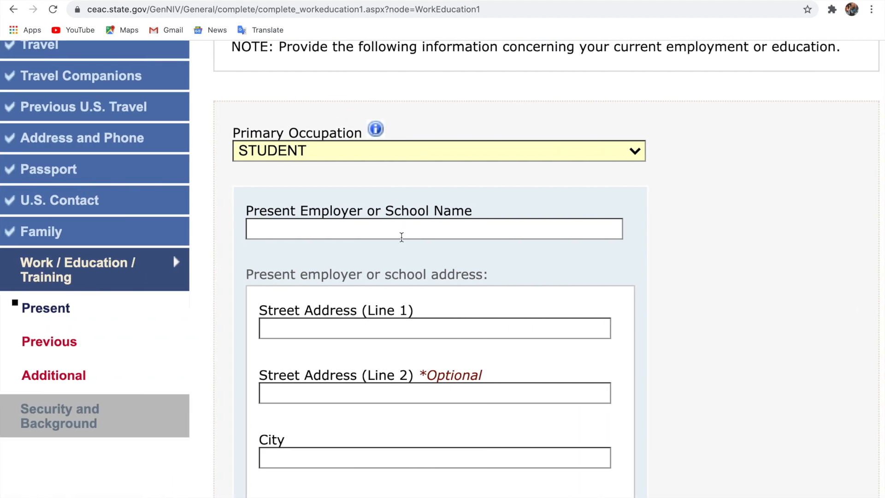
{"action": "scroll", "coordinate": [405, 367], "scroll_direction": "down", "scroll_amount": 6}
{"action": "scroll", "coordinate": [405, 368], "scroll_direction": "down", "scroll_amount": 7}
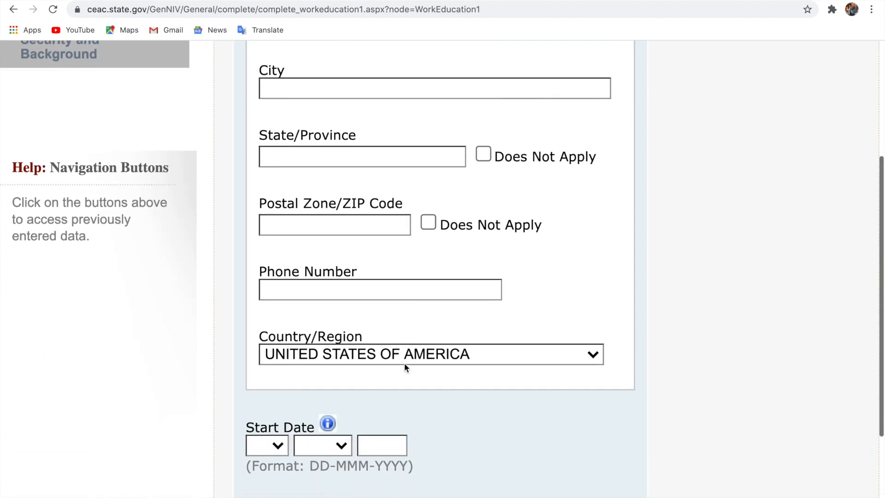
{"action": "scroll", "coordinate": [405, 363], "scroll_direction": "up", "scroll_amount": 11}
{"action": "scroll", "coordinate": [405, 363], "scroll_direction": "up", "scroll_amount": 8}
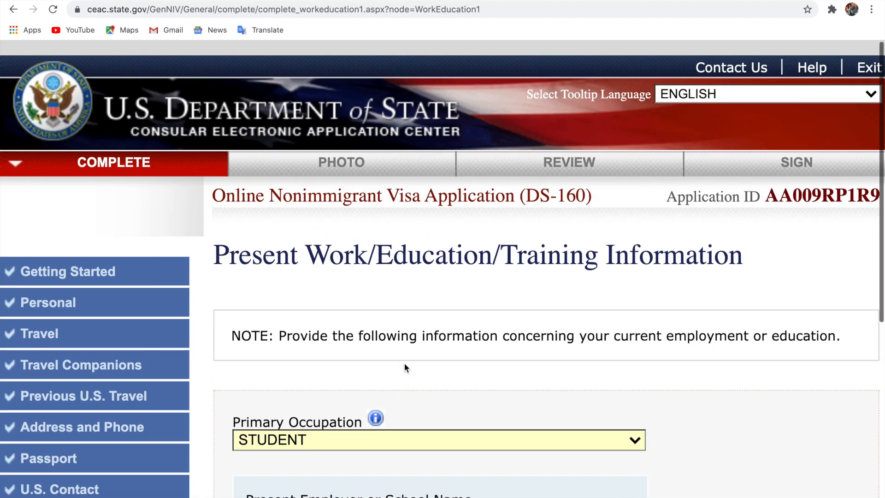
{"action": "scroll", "coordinate": [404, 364], "scroll_direction": "down", "scroll_amount": 2}
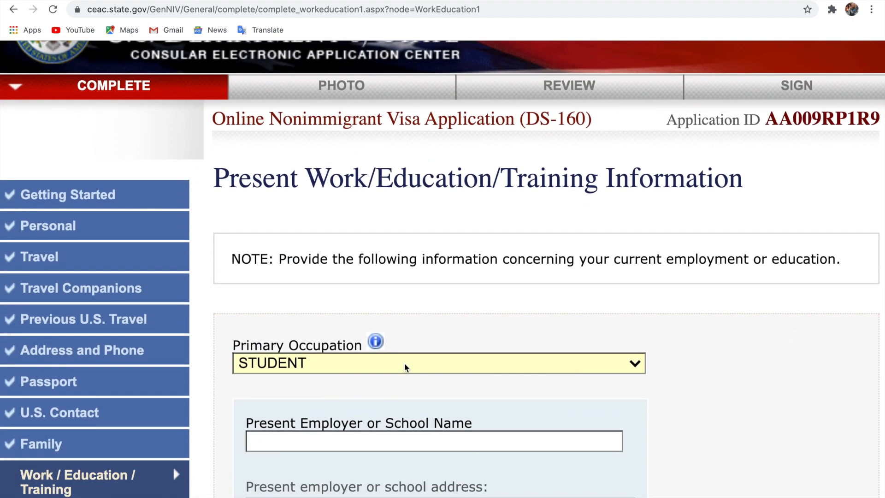
Switch Primary Occupation to OTHER, specifying NOT WORKING AT THE MOMENT
{"action": "left_click", "coordinate": [405, 368]}
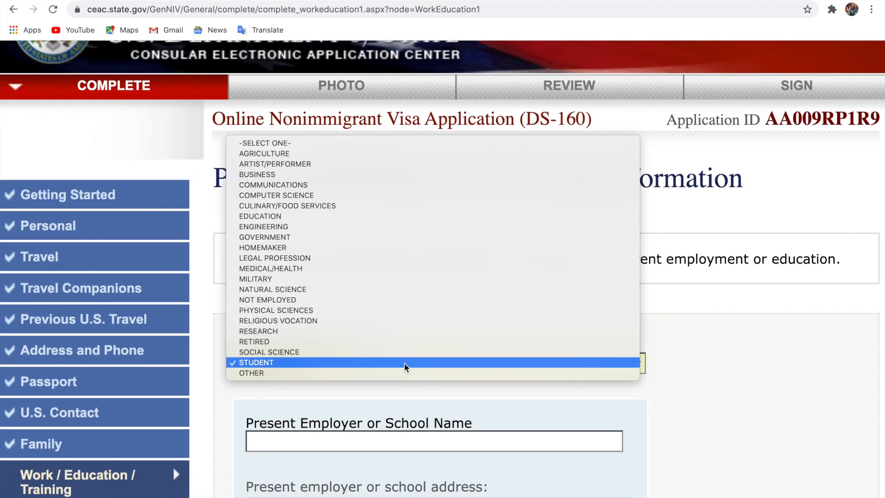
{"action": "left_click", "coordinate": [398, 374]}
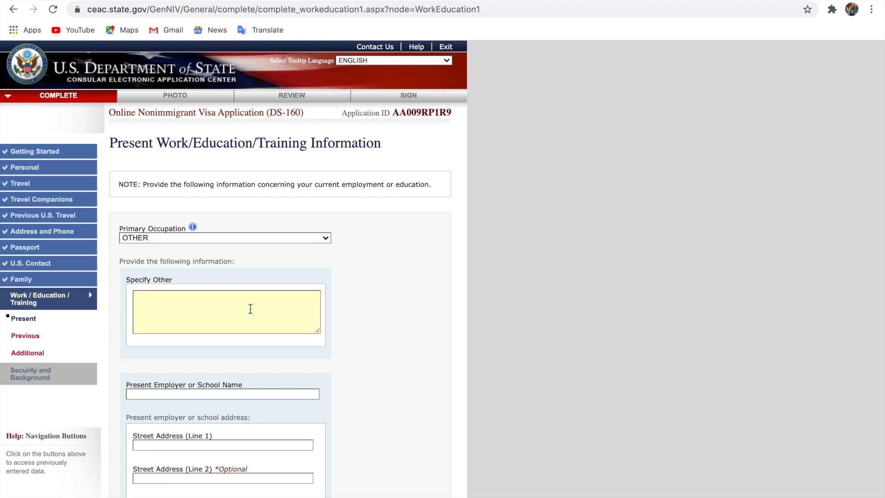
{"action": "type", "text": "NOT WORKING AT THE MOMENT"}
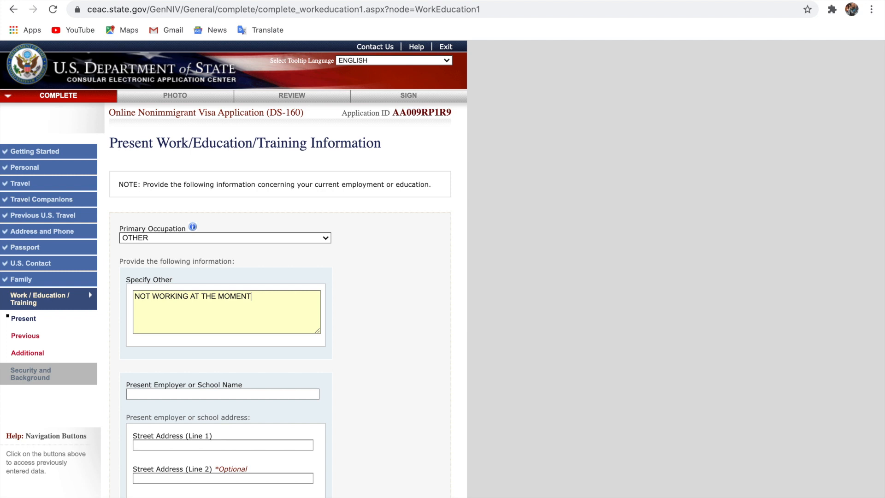
{"action": "scroll", "coordinate": [234, 269], "scroll_direction": "down", "scroll_amount": 6}
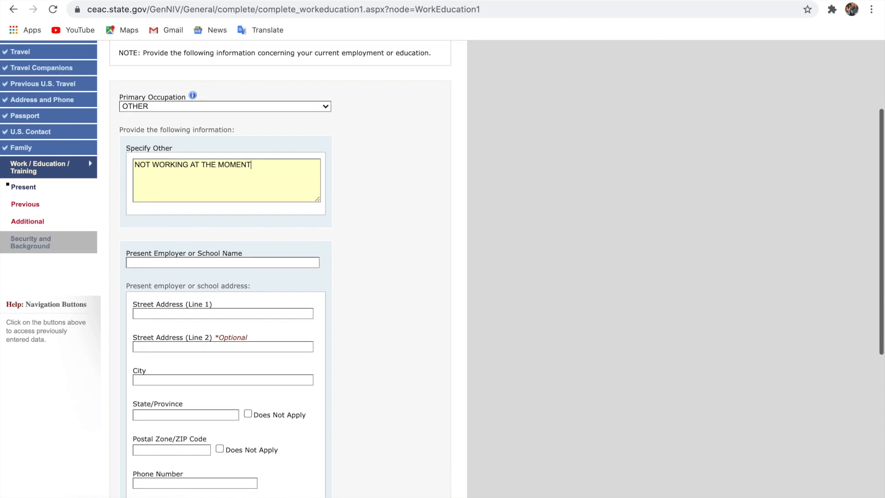
{"action": "scroll", "coordinate": [330, 457], "scroll_direction": "down", "scroll_amount": 4}
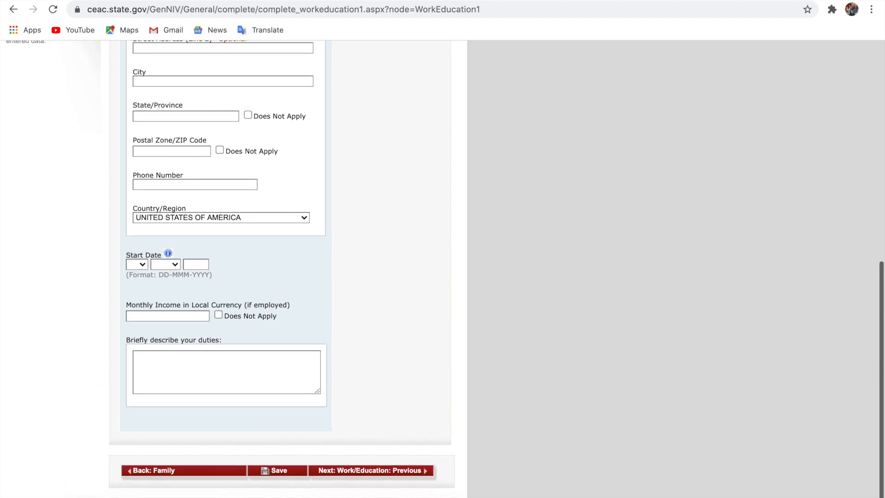
After the validation errors, change Primary Occupation to NOT EMPLOYED and go to Previous Work/Education
{"action": "left_click", "coordinate": [358, 470]}
{"action": "scroll", "coordinate": [358, 473], "scroll_direction": "down", "scroll_amount": 5}
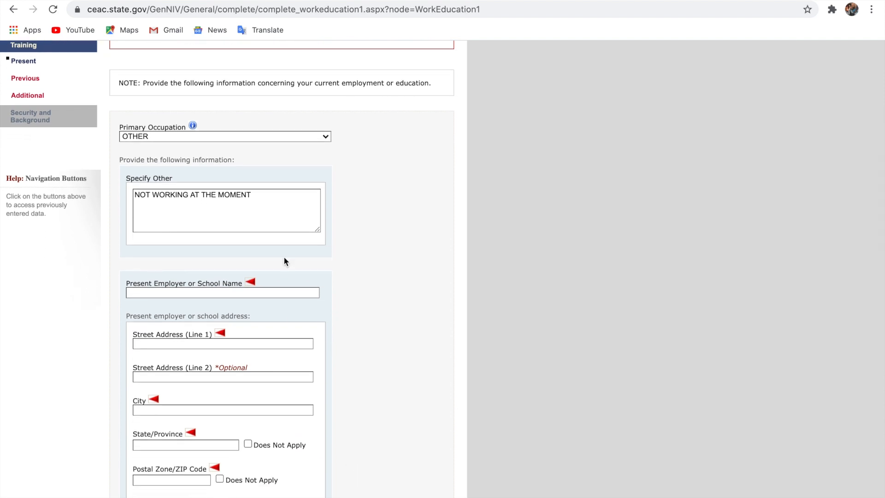
{"action": "left_click", "coordinate": [267, 136]}
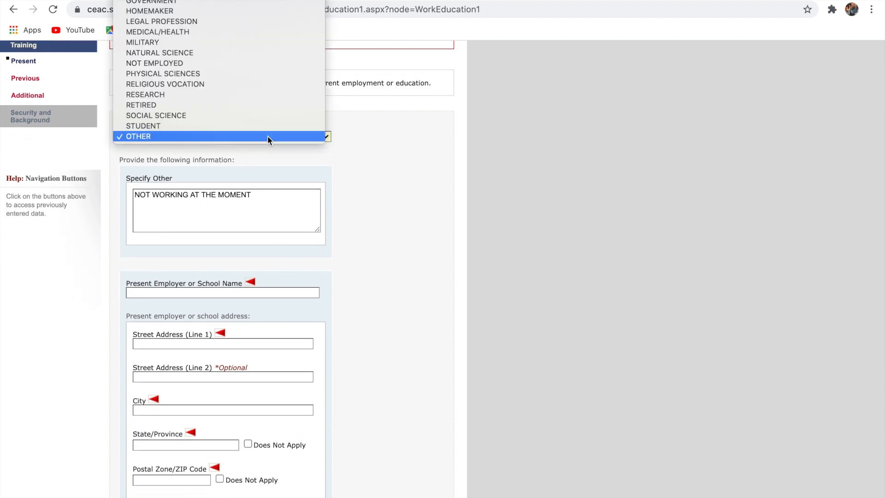
{"action": "scroll", "coordinate": [267, 136], "scroll_direction": "up", "scroll_amount": 5}
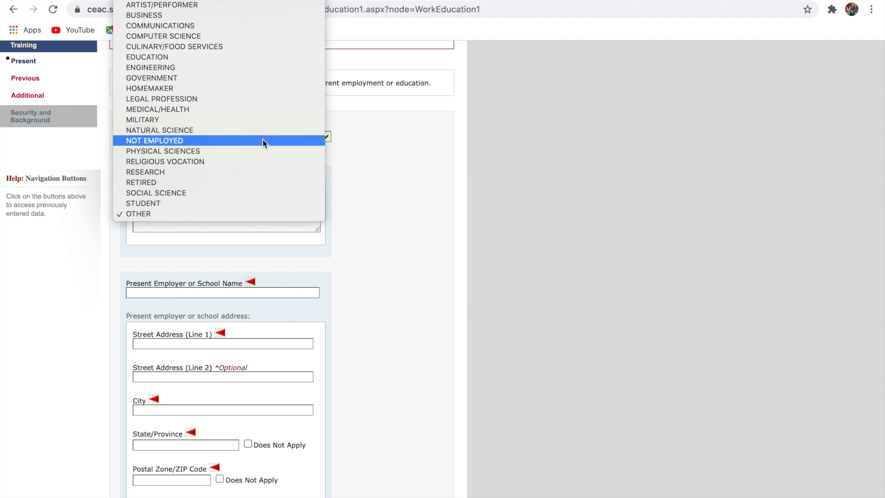
{"action": "left_click", "coordinate": [263, 140]}
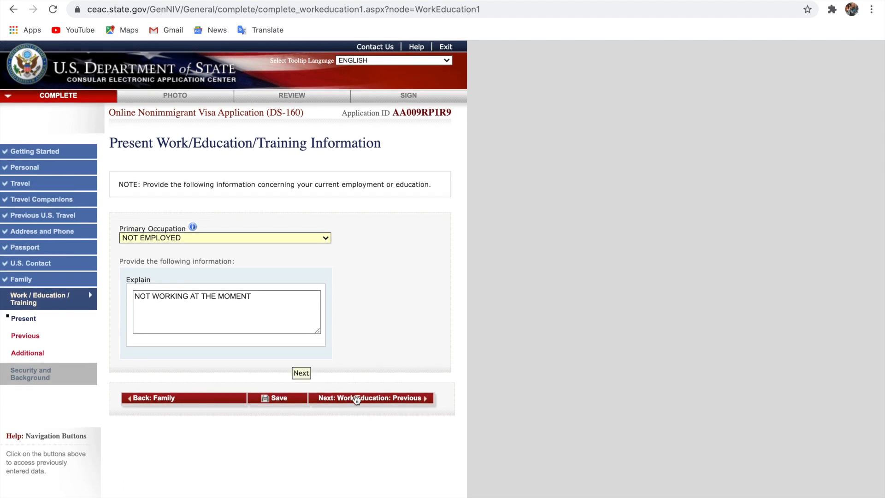
{"action": "left_click", "coordinate": [357, 398]}
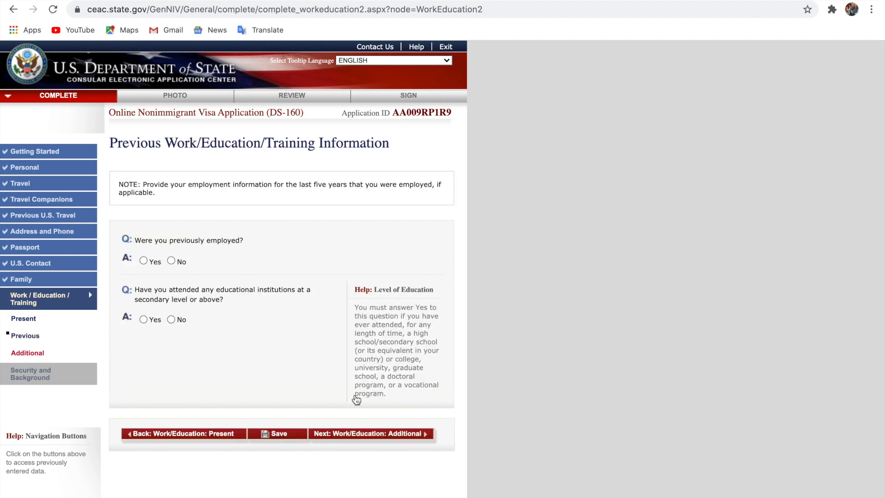
Answer No to having been previously employed
{"action": "scroll", "coordinate": [355, 390], "scroll_direction": "up", "scroll_amount": 5}
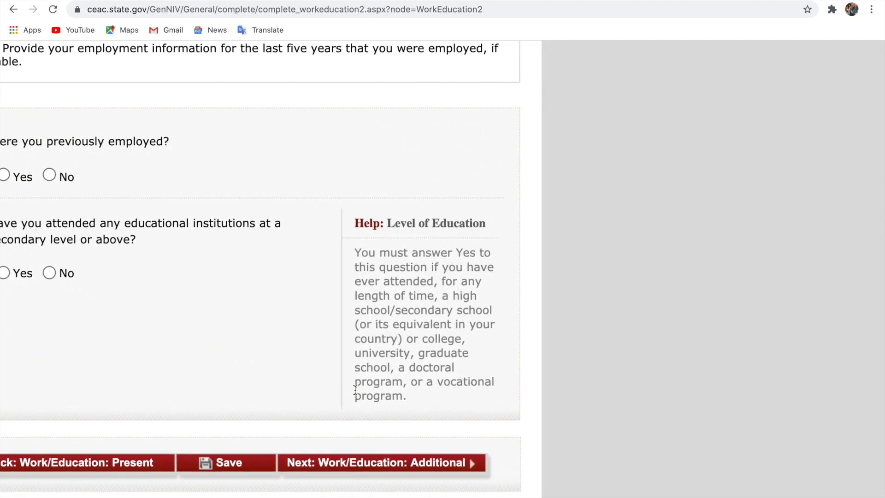
{"action": "scroll", "coordinate": [355, 390], "scroll_direction": "left", "scroll_amount": 1}
{"action": "scroll", "coordinate": [354, 390], "scroll_direction": "left", "scroll_amount": 4}
{"action": "scroll", "coordinate": [355, 390], "scroll_direction": "up", "scroll_amount": 2}
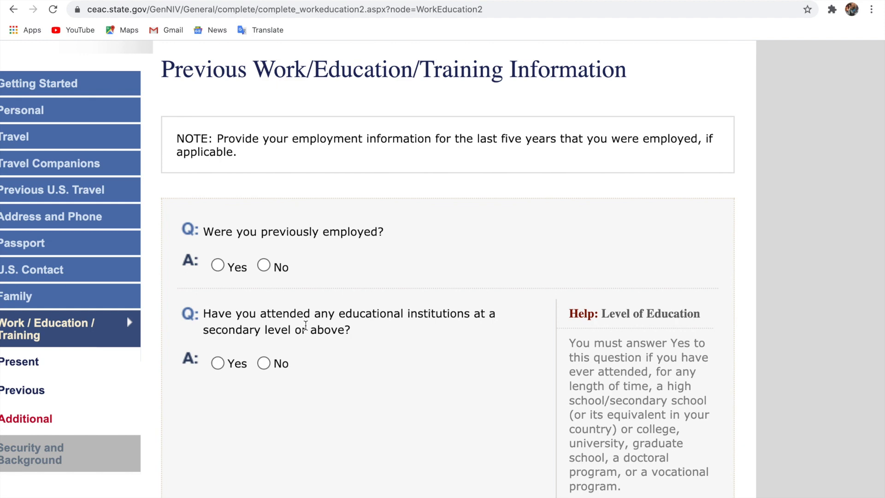
{"action": "left_click", "coordinate": [218, 266]}
{"action": "scroll", "coordinate": [308, 372], "scroll_direction": "down", "scroll_amount": 8}
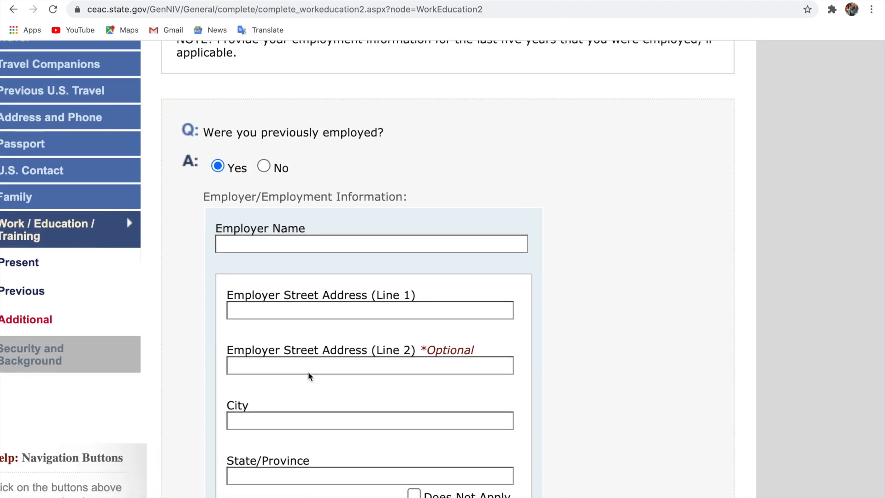
{"action": "scroll", "coordinate": [309, 372], "scroll_direction": "down", "scroll_amount": 16}
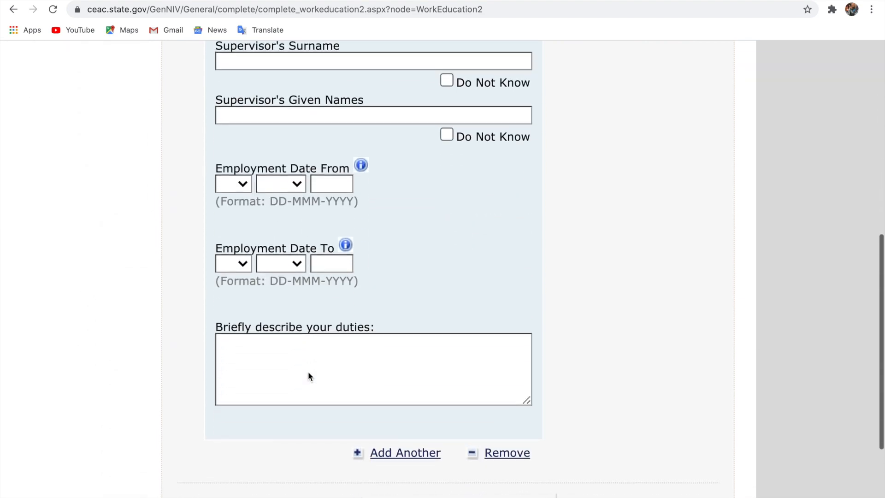
{"action": "scroll", "coordinate": [308, 372], "scroll_direction": "down", "scroll_amount": 2}
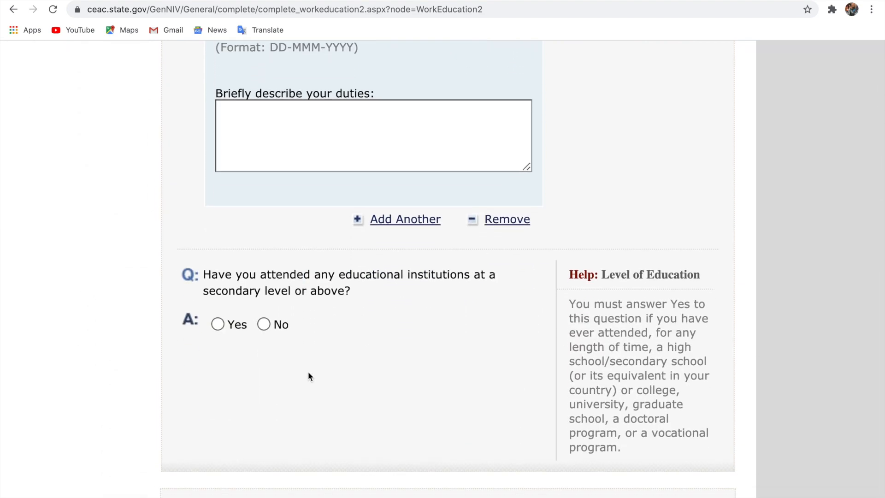
{"action": "scroll", "coordinate": [308, 372], "scroll_direction": "up", "scroll_amount": 20}
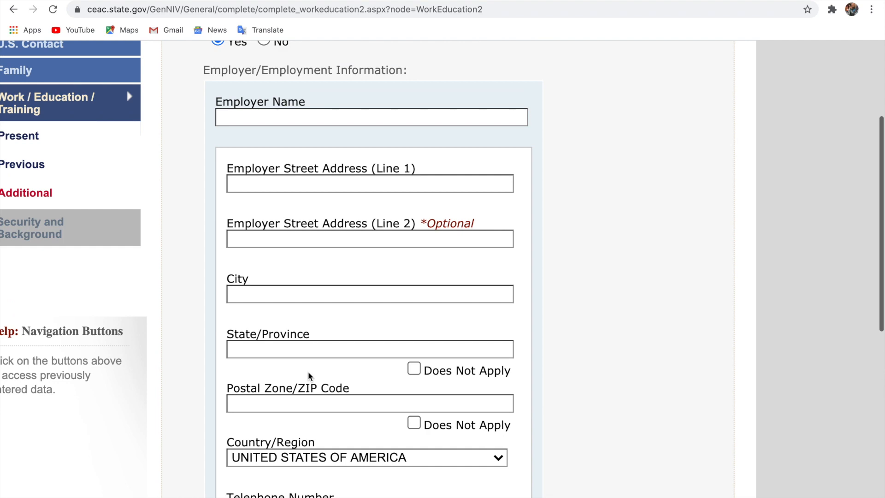
{"action": "scroll", "coordinate": [308, 372], "scroll_direction": "up", "scroll_amount": 1}
{"action": "left_click", "coordinate": [264, 237]}
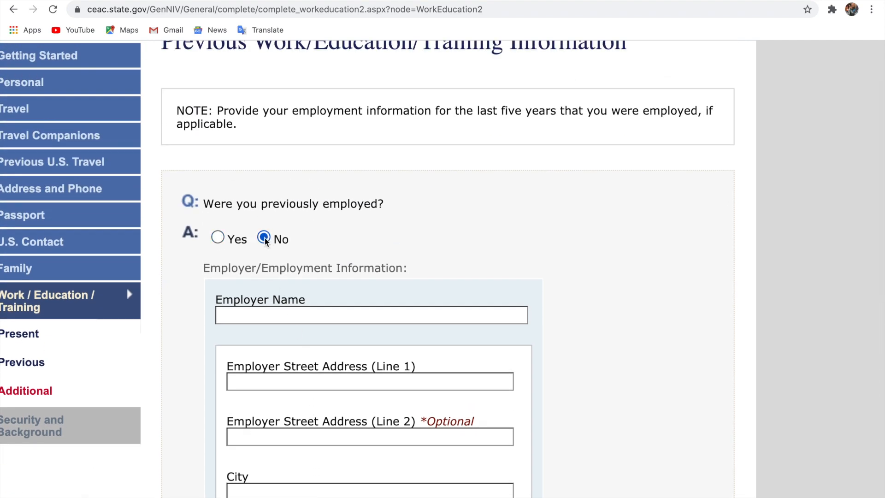
Answer Yes to having attended secondary-level or higher education
{"action": "scroll", "coordinate": [362, 408], "scroll_direction": "down", "scroll_amount": 3}
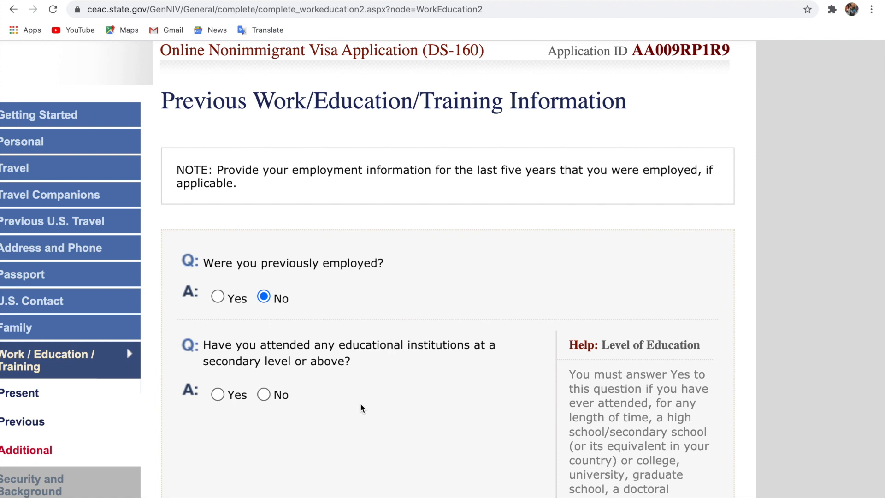
{"action": "left_click", "coordinate": [217, 395]}
{"action": "scroll", "coordinate": [329, 406], "scroll_direction": "down", "scroll_amount": 5}
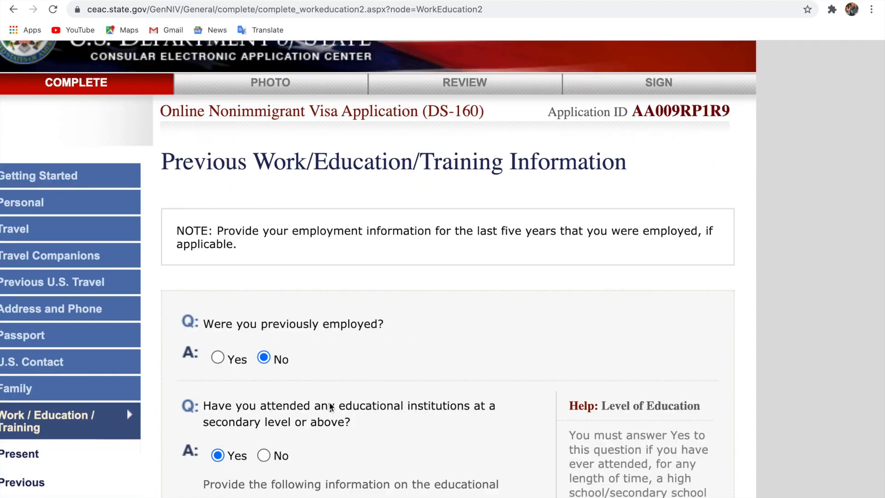
Enter OYOKO SENIOR HIGH SCHOOL as the institution name
{"action": "left_click", "coordinate": [322, 361]}
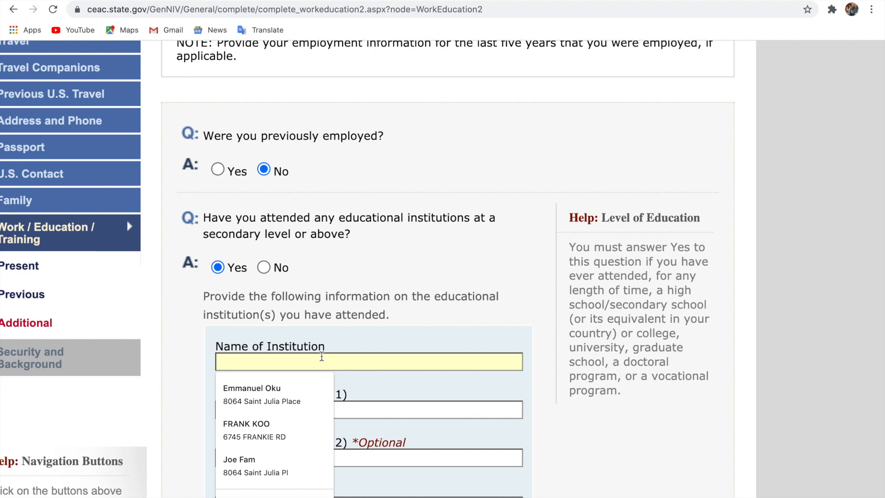
{"action": "left_click", "coordinate": [375, 353]}
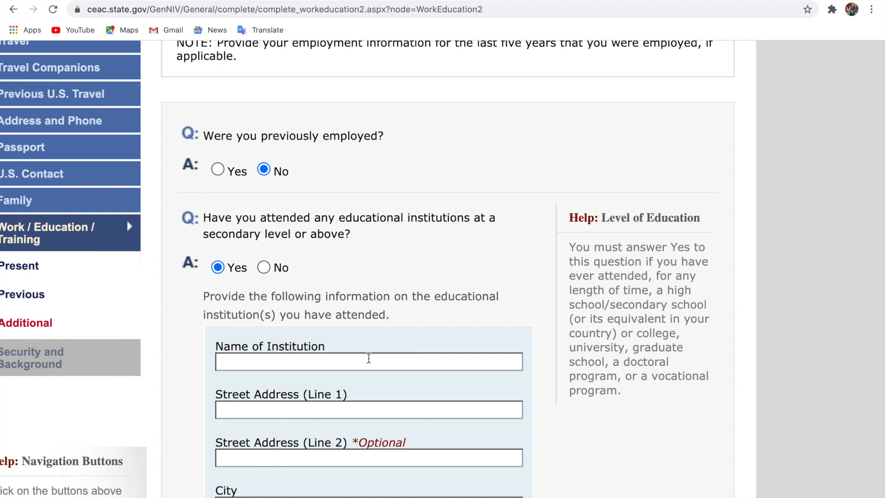
{"action": "left_click", "coordinate": [369, 358]}
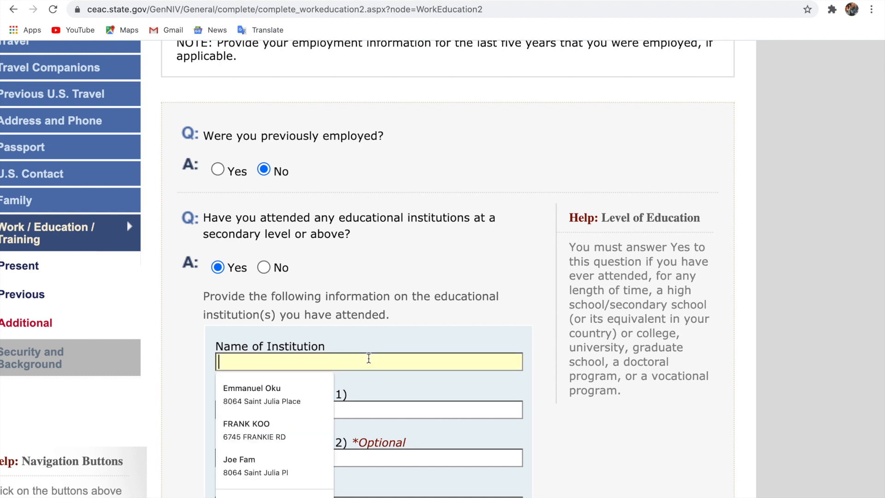
{"action": "type", "text": "OYP"}
{"action": "key", "text": "BackSpace"}
{"action": "type", "text": "OKO "}
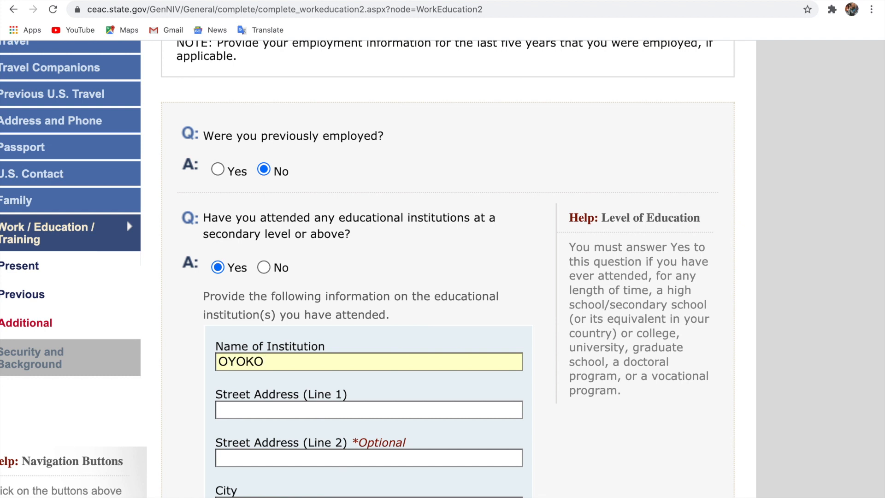
{"action": "type", "text": "SENIOR HIG"}
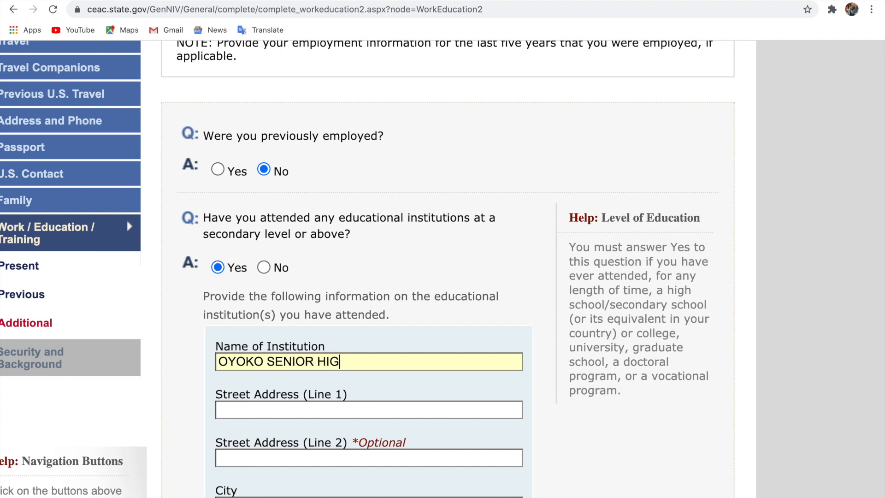
{"action": "type", "text": "H"}
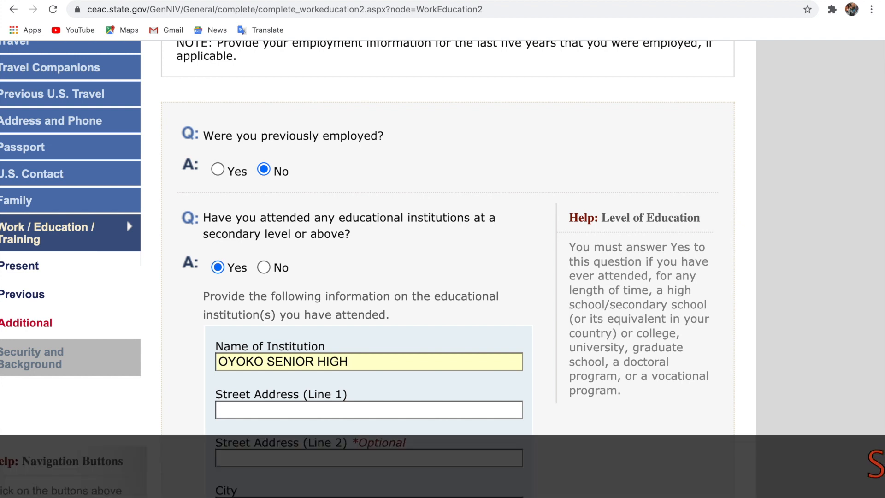
{"action": "type", "text": " SCHH"}
{"action": "key", "text": "BackSpace"}
{"action": "type", "text": "OOL"}
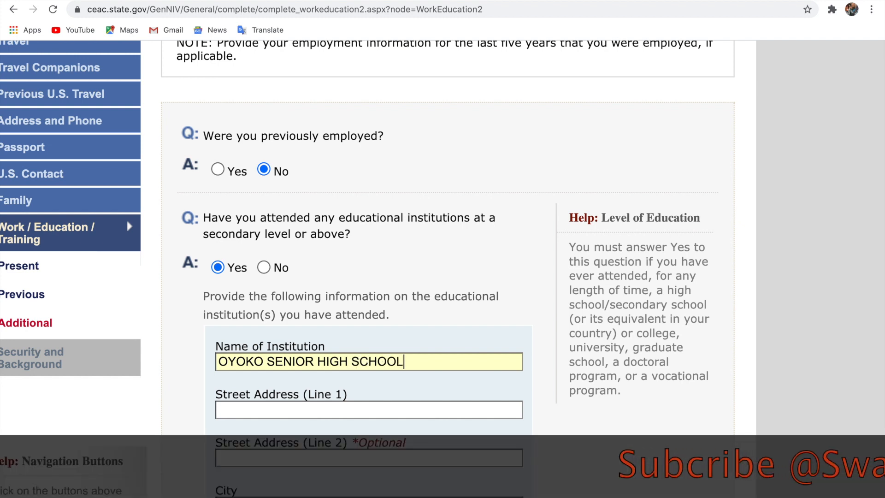
Give the school address as GHANA, ACCRA, country GHANA, with state and postal code Does Not Apply
{"action": "scroll", "coordinate": [442, 249], "scroll_direction": "down", "scroll_amount": 2}
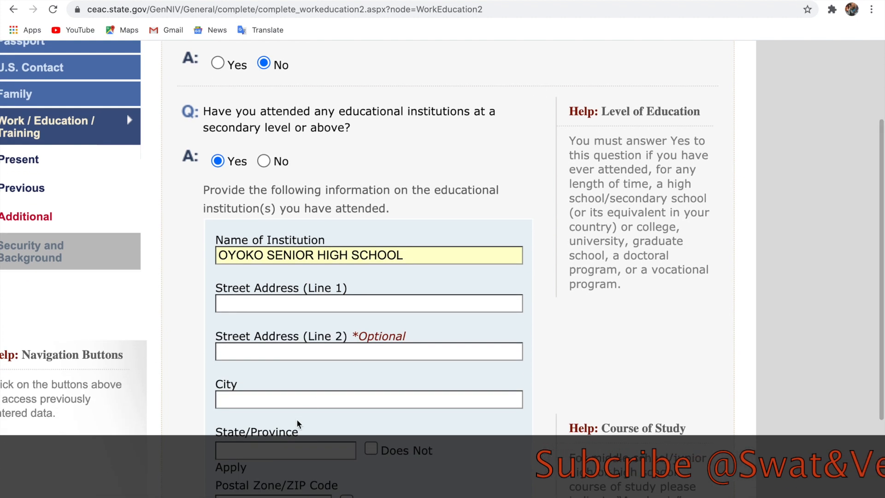
{"action": "left_click", "coordinate": [333, 302]}
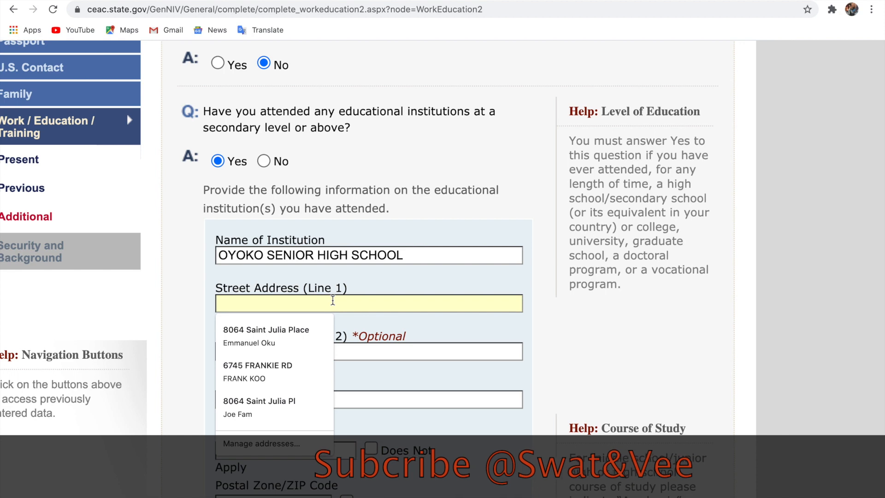
{"action": "type", "text": "GHANA"}
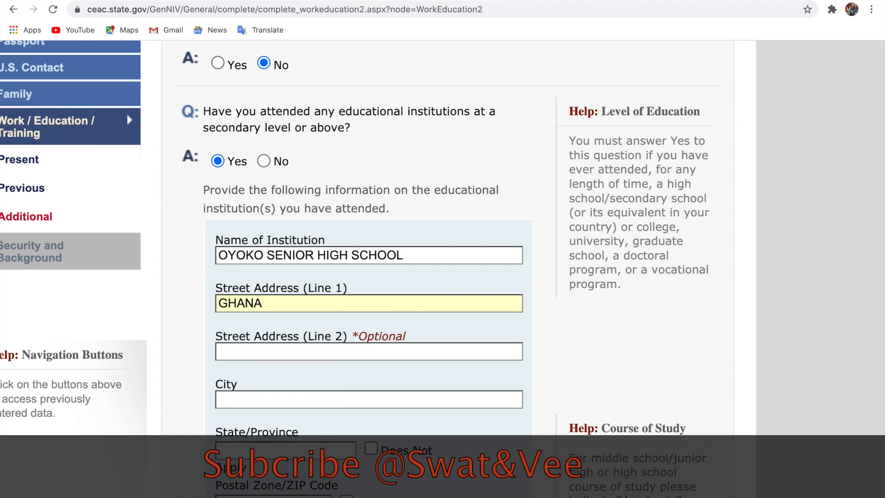
{"action": "scroll", "coordinate": [369, 268], "scroll_direction": "up", "scroll_amount": 2}
{"action": "scroll", "coordinate": [369, 267], "scroll_direction": "down", "scroll_amount": 5}
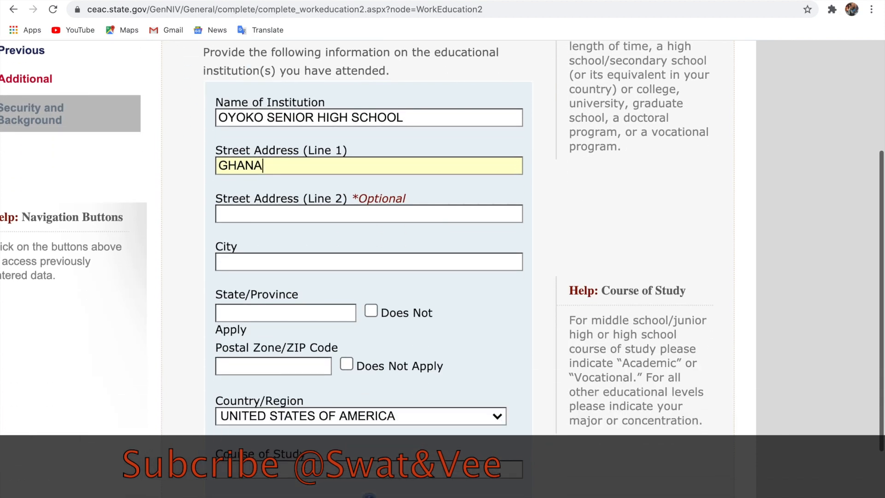
{"action": "left_click", "coordinate": [298, 261]}
{"action": "type", "text": "ACCRA"}
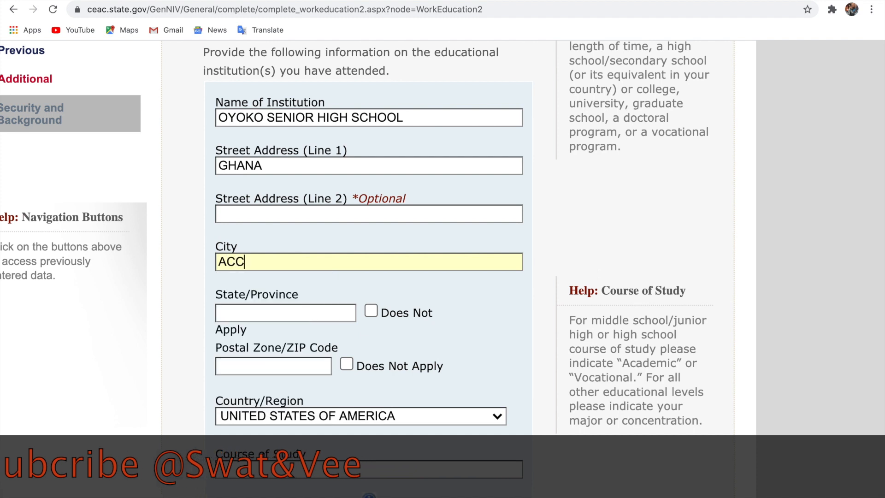
{"action": "left_click", "coordinate": [371, 311]}
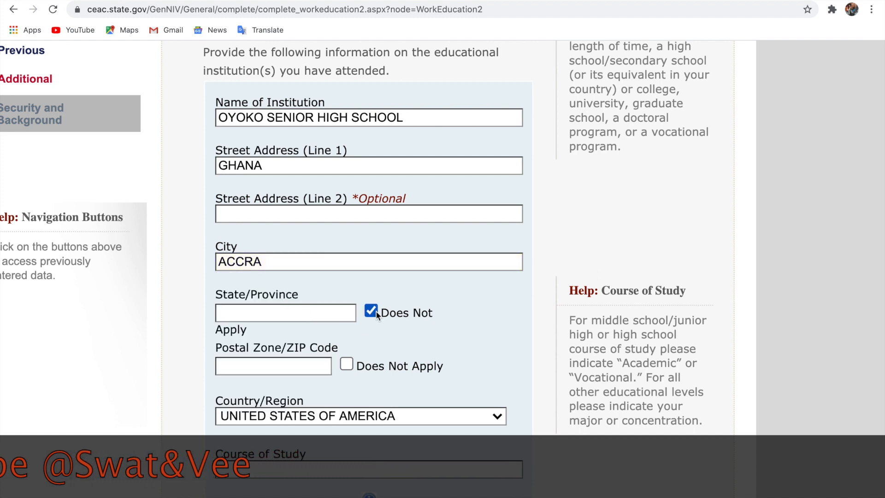
{"action": "left_click", "coordinate": [347, 364]}
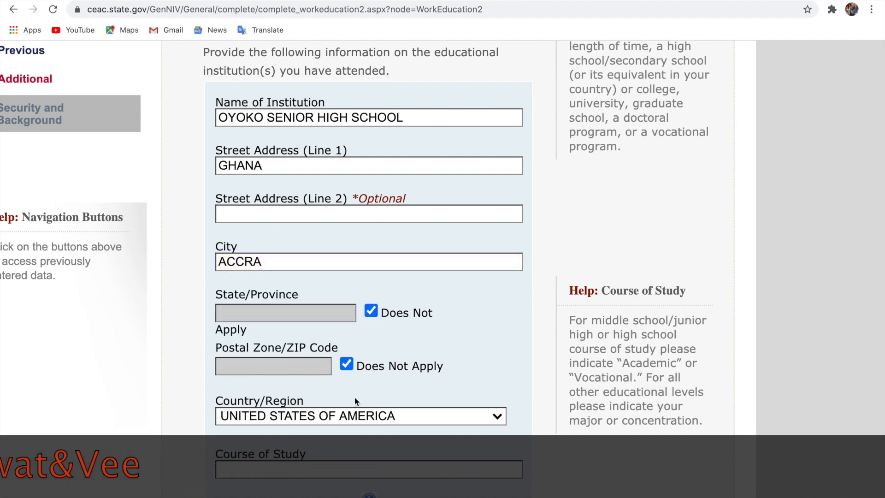
{"action": "left_click", "coordinate": [362, 414]}
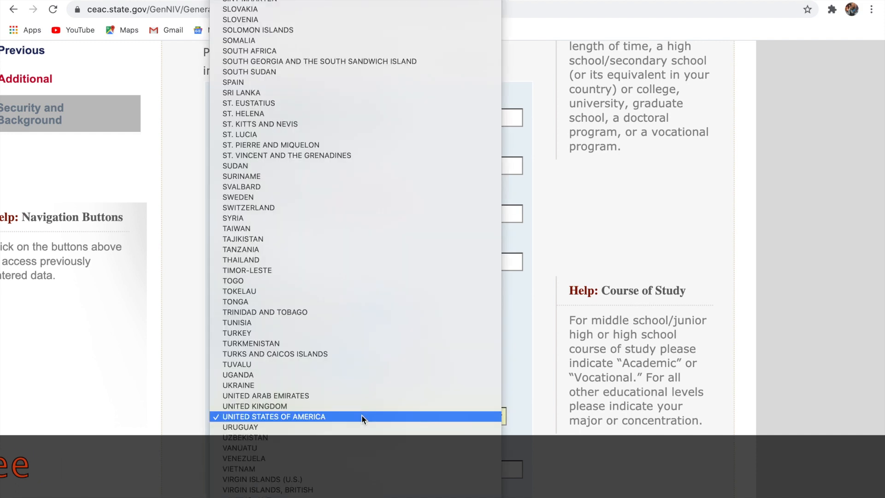
{"action": "type", "text": "gh"}
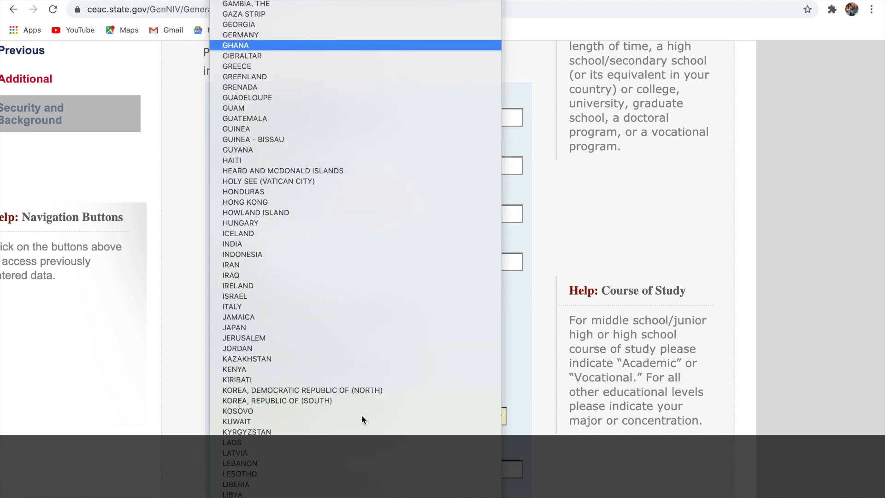
{"action": "key", "text": "Return"}
{"action": "scroll", "coordinate": [362, 417], "scroll_direction": "down", "scroll_amount": 3}
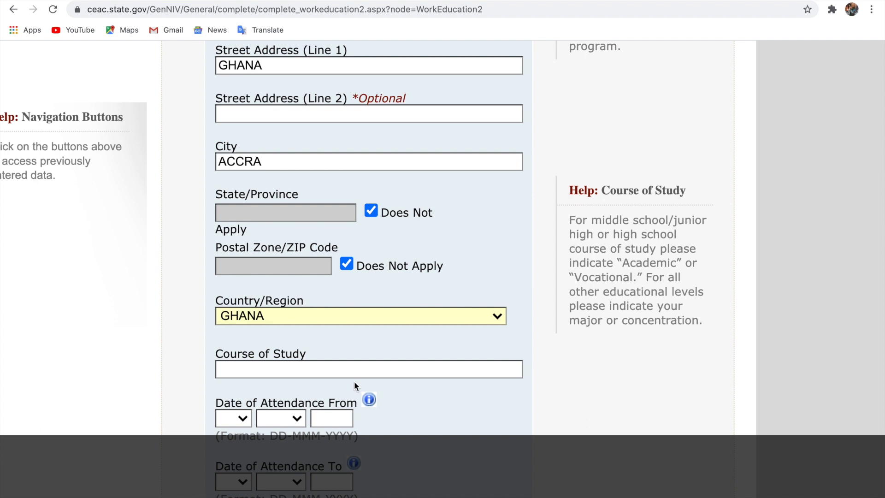
{"action": "left_click", "coordinate": [355, 368]}
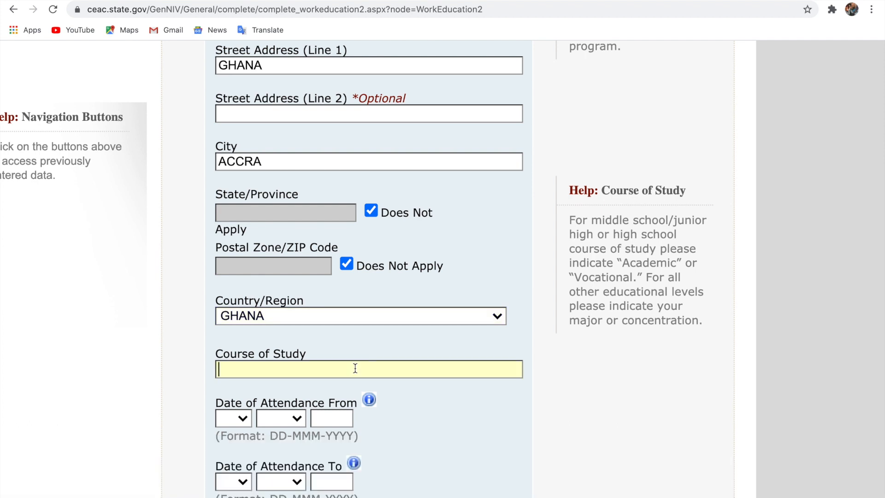
Enter GENERAL ARTS as the course and 07 JUL 2000 as the start date
{"action": "type", "text": "GENERAL ARTS"}
{"action": "scroll", "coordinate": [312, 361], "scroll_direction": "down", "scroll_amount": 2}
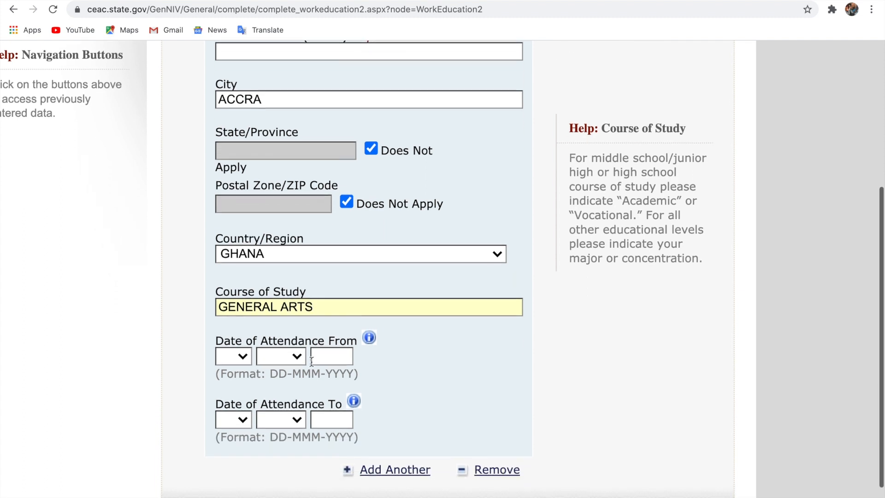
{"action": "left_click", "coordinate": [244, 350]}
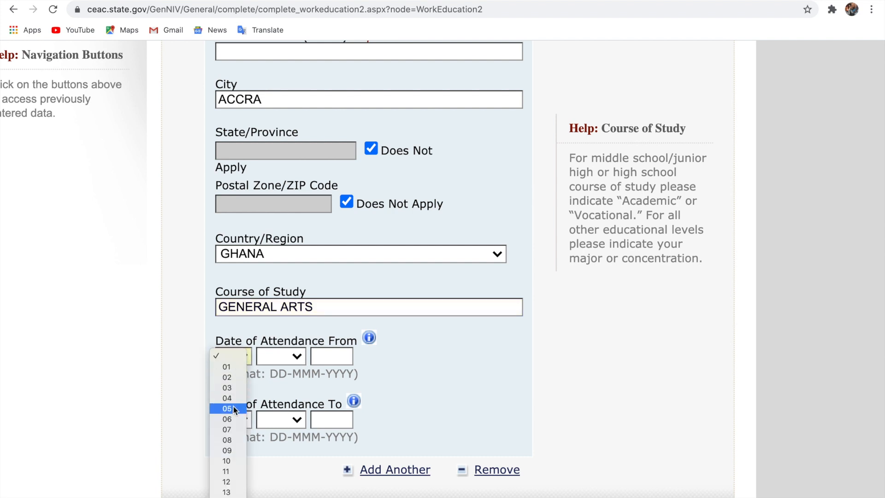
{"action": "left_click", "coordinate": [234, 428]}
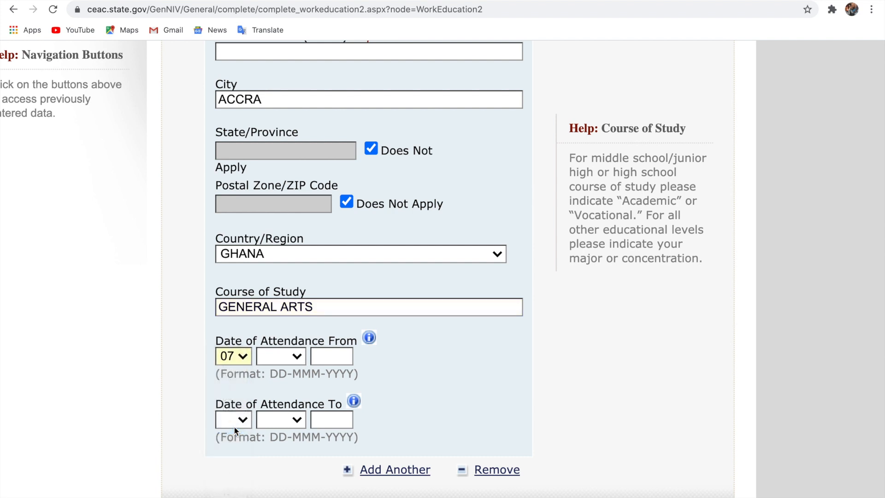
{"action": "left_click", "coordinate": [277, 353]}
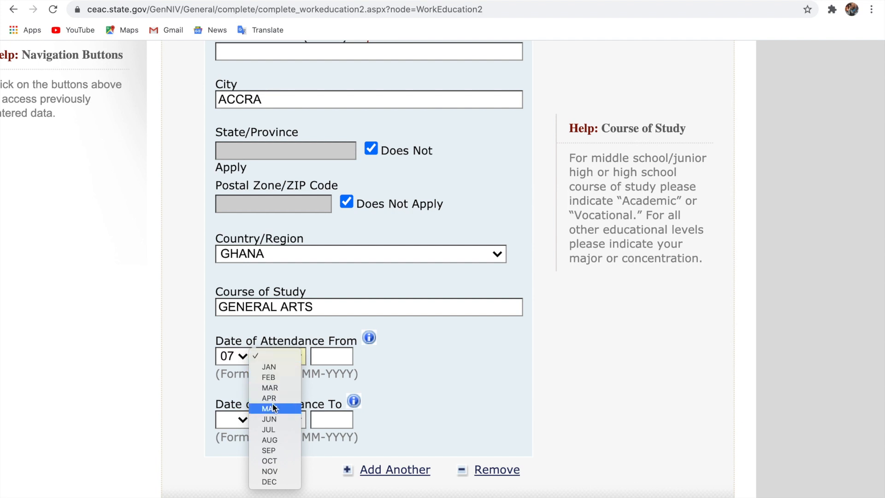
{"action": "left_click", "coordinate": [272, 428]}
{"action": "left_click", "coordinate": [331, 354]}
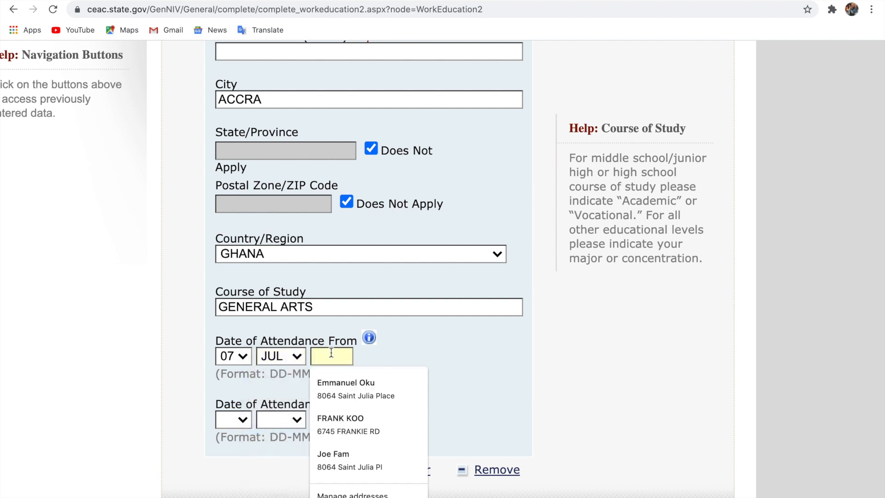
{"action": "type", "text": "2"}
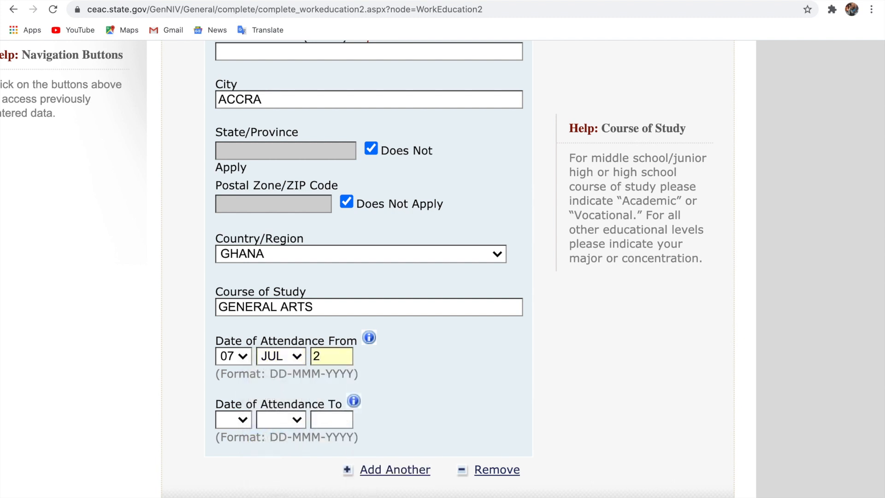
{"action": "type", "text": "000"}
Set the attendance end date to 08 AUG 2003 and continue to Additional Work/Education
{"action": "left_click", "coordinate": [244, 419]}
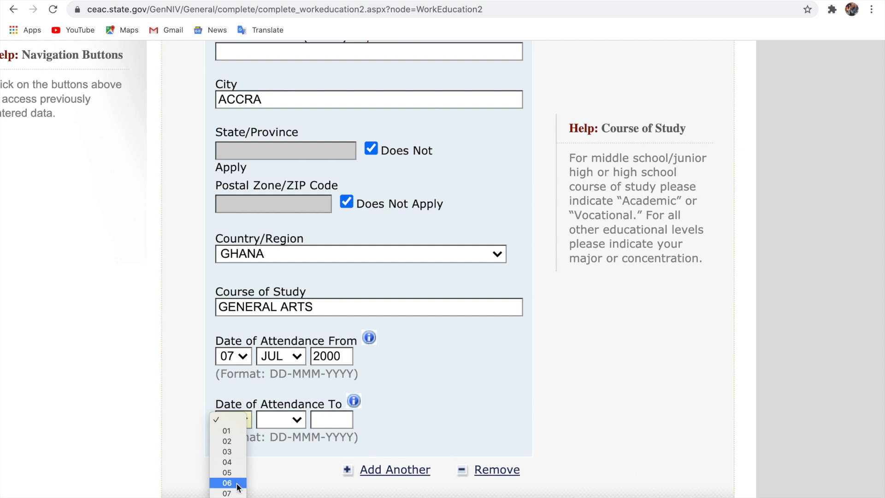
{"action": "left_click", "coordinate": [227, 497]}
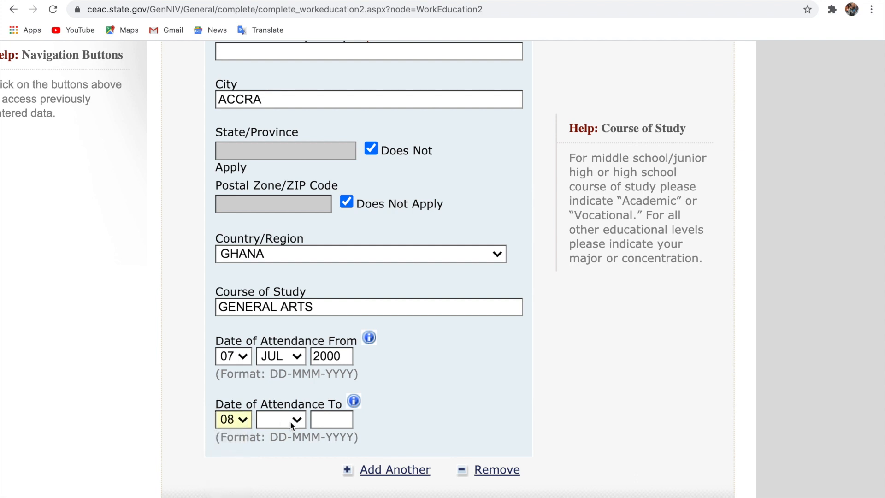
{"action": "left_click", "coordinate": [290, 422]}
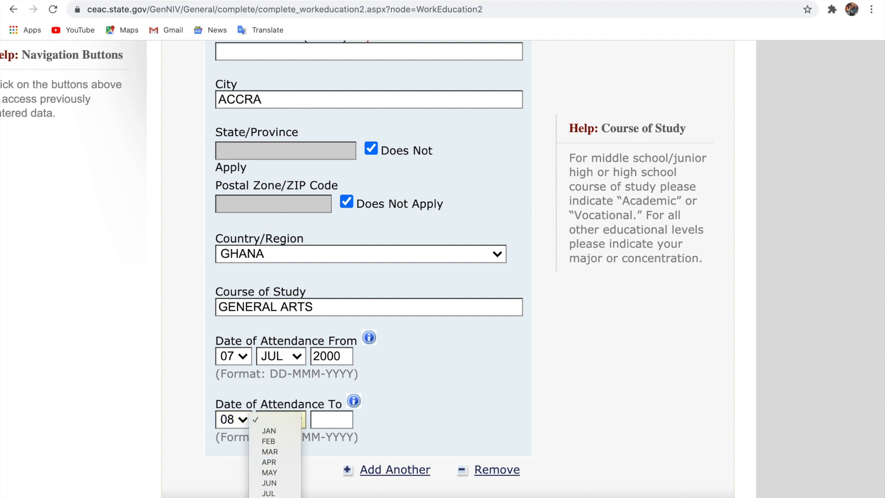
{"action": "left_click", "coordinate": [276, 494]}
{"action": "left_click", "coordinate": [336, 420]}
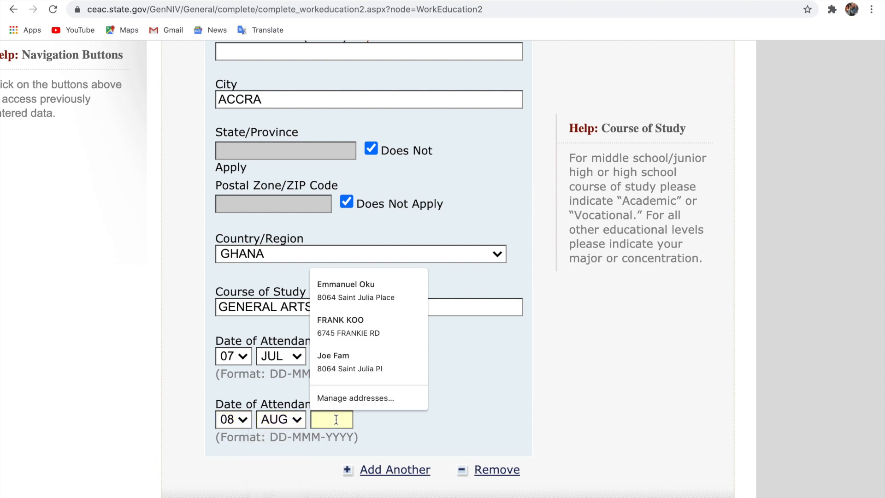
{"action": "type", "text": "2003"}
{"action": "scroll", "coordinate": [443, 407], "scroll_direction": "down", "scroll_amount": 3}
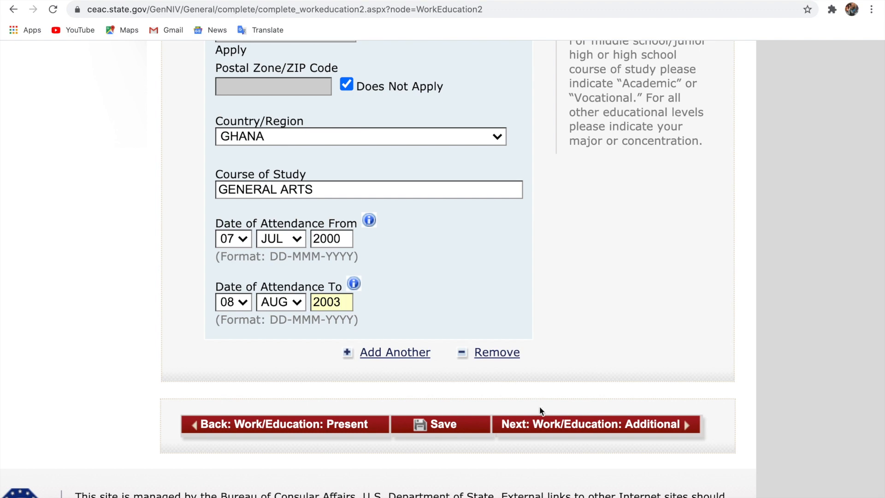
{"action": "left_click", "coordinate": [566, 425]}
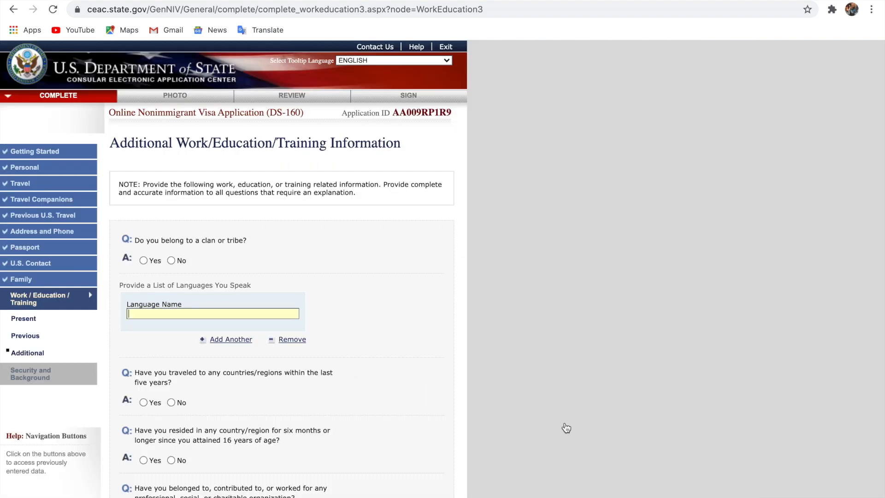
Answer Yes to belonging to a clan or tribe and enter EWE as its name
{"action": "scroll", "coordinate": [341, 367], "scroll_direction": "up", "scroll_amount": 5}
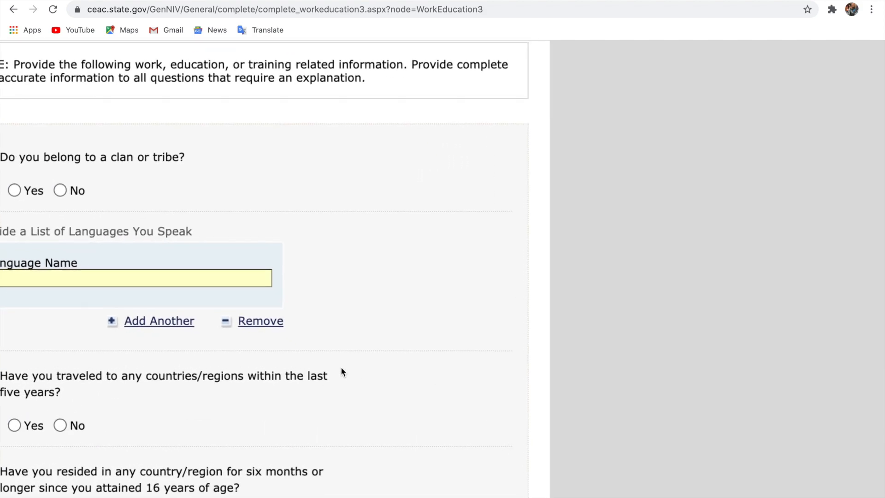
{"action": "scroll", "coordinate": [342, 369], "scroll_direction": "left", "scroll_amount": 2}
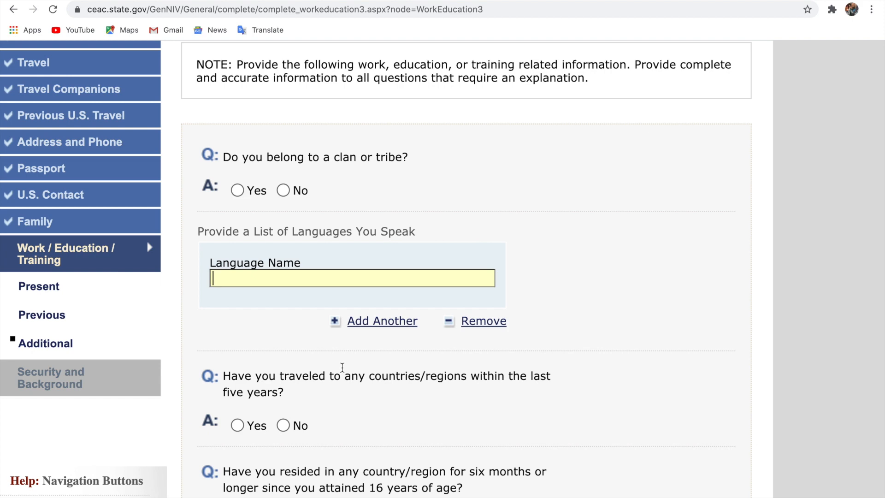
{"action": "scroll", "coordinate": [342, 367], "scroll_direction": "up", "scroll_amount": 1}
{"action": "scroll", "coordinate": [342, 368], "scroll_direction": "up", "scroll_amount": 1}
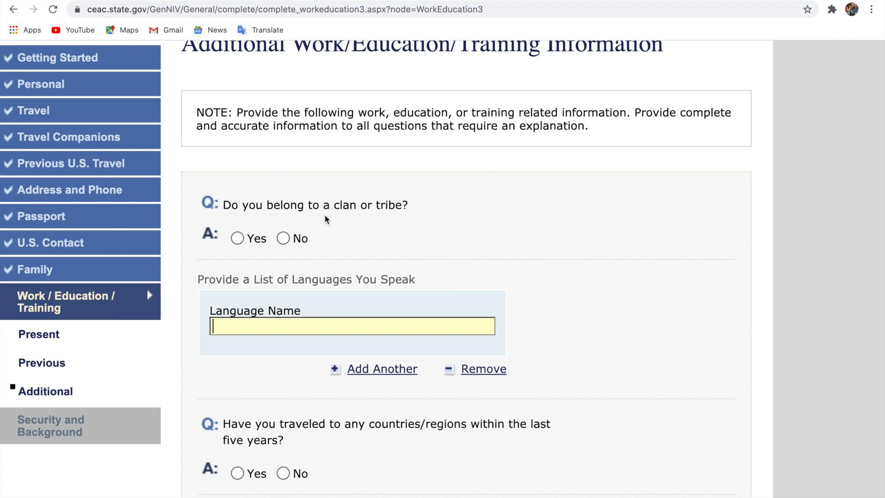
{"action": "left_click", "coordinate": [237, 242]}
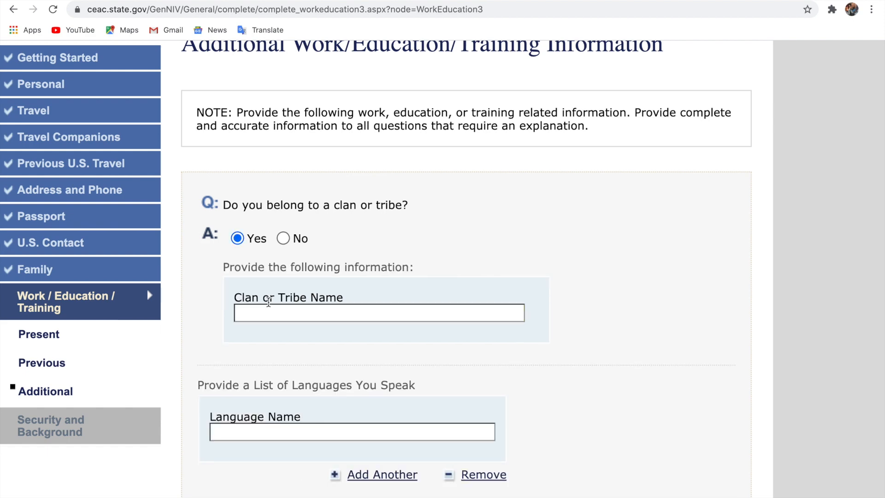
{"action": "left_click", "coordinate": [288, 314]}
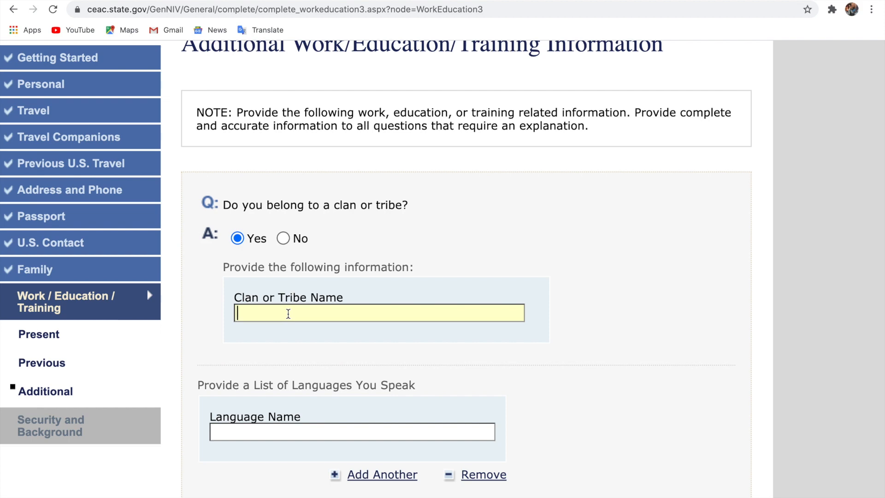
{"action": "type", "text": "EWE"}
{"action": "scroll", "coordinate": [290, 330], "scroll_direction": "down", "scroll_amount": 3}
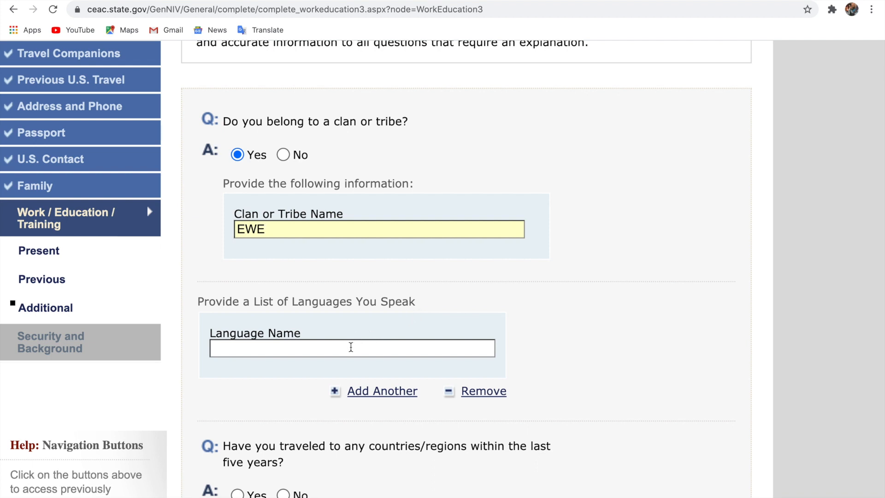
Enter the languages EWE, FANTI, TWI, GA, HAUSA, ENGLISH, correcting the misspelled ENGLIGH
{"action": "type", "text": "EWE, FA"}
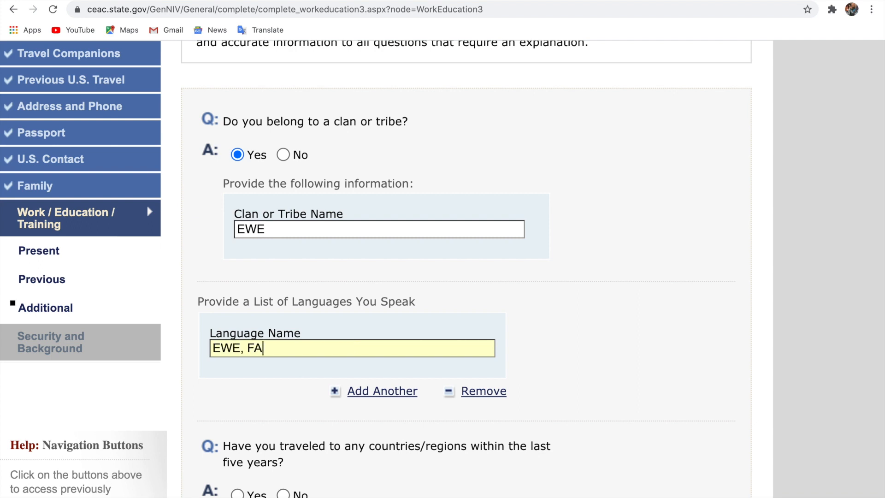
{"action": "type", "text": "NTI, TWI, GA, HAUSA"}
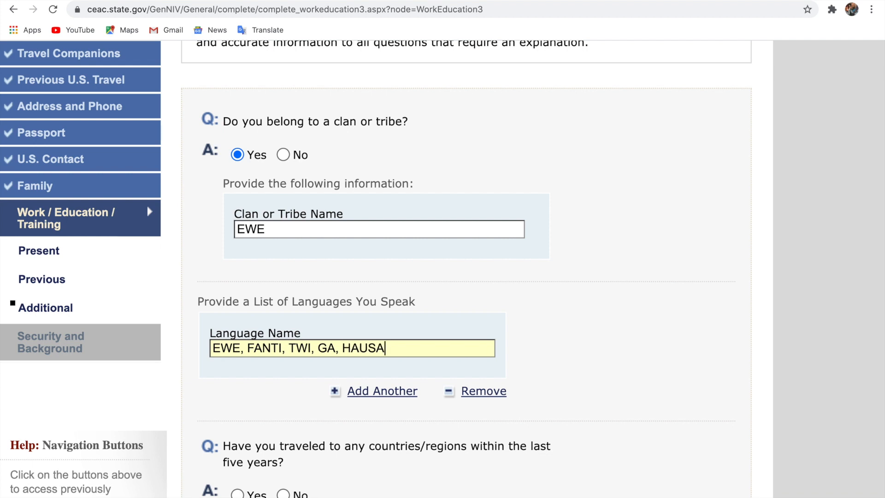
{"action": "type", "text": ", ENGLIGH"}
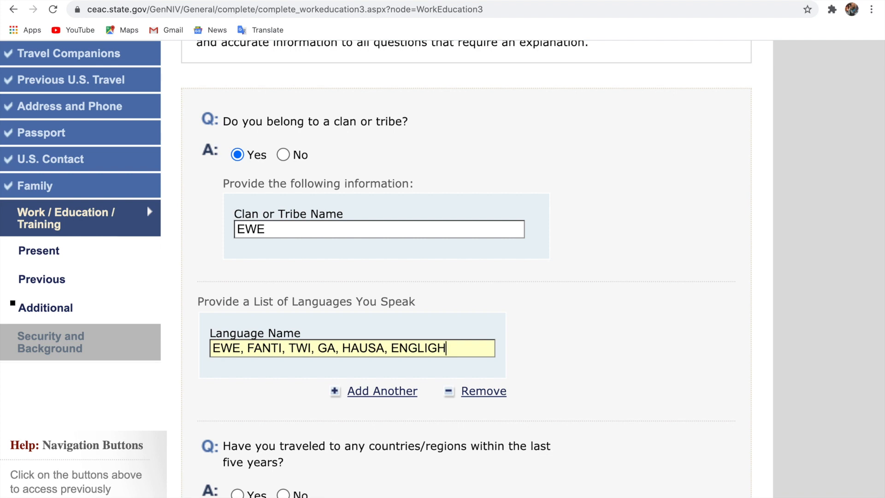
{"action": "key", "text": "BackSpace"}
{"action": "key", "text": "BackSpace"}
{"action": "key", "text": "BackSpace"}
{"action": "key", "text": "BackSpace"}
{"action": "key", "text": "BackSpace"}
{"action": "key", "text": "BackSpace"}
{"action": "key", "text": "BackSpace"}
{"action": "type", "text": "ENGLISH"}
Answer No to the five-year travel and six-month residence questions
{"action": "scroll", "coordinate": [442, 268], "scroll_direction": "down", "scroll_amount": 3}
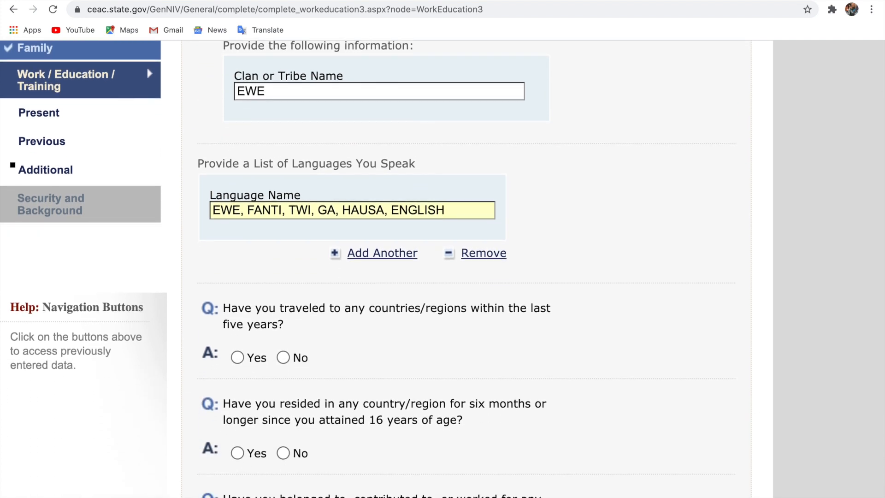
{"action": "scroll", "coordinate": [442, 267], "scroll_direction": "down", "scroll_amount": 3}
{"action": "scroll", "coordinate": [443, 267], "scroll_direction": "down", "scroll_amount": 1}
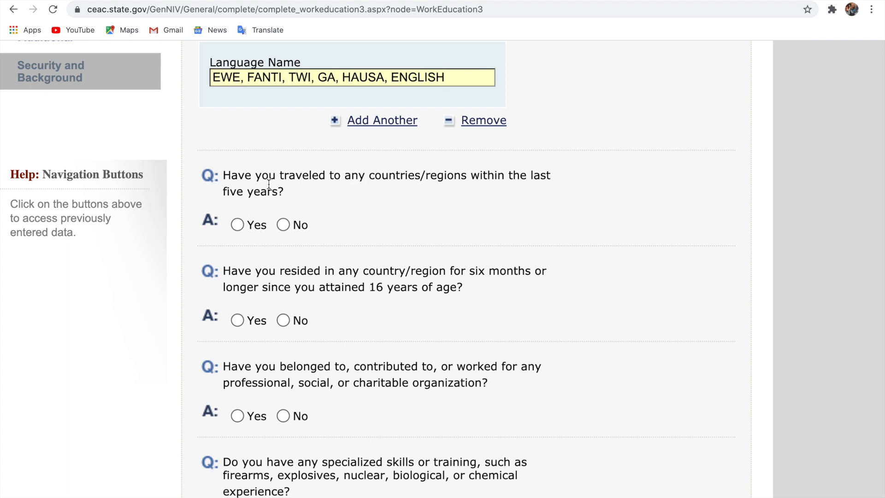
{"action": "left_click", "coordinate": [283, 225]}
{"action": "scroll", "coordinate": [340, 239], "scroll_direction": "up", "scroll_amount": 6}
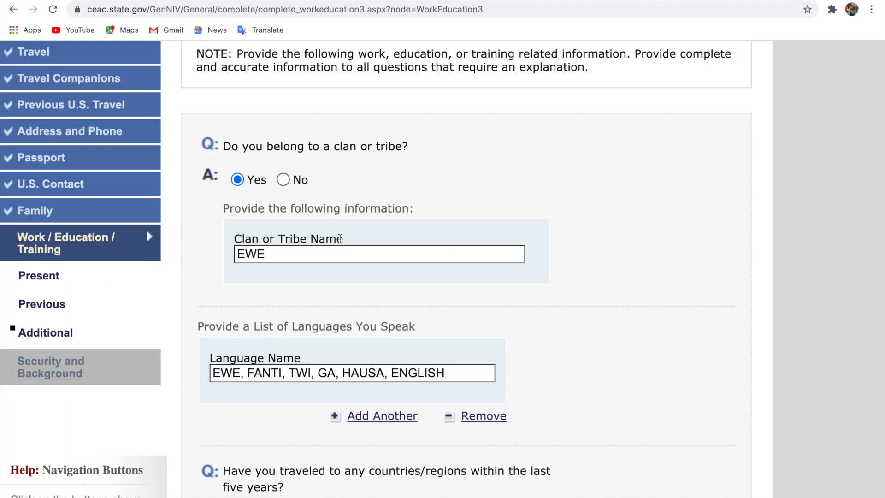
{"action": "scroll", "coordinate": [424, 179], "scroll_direction": "down", "scroll_amount": 9}
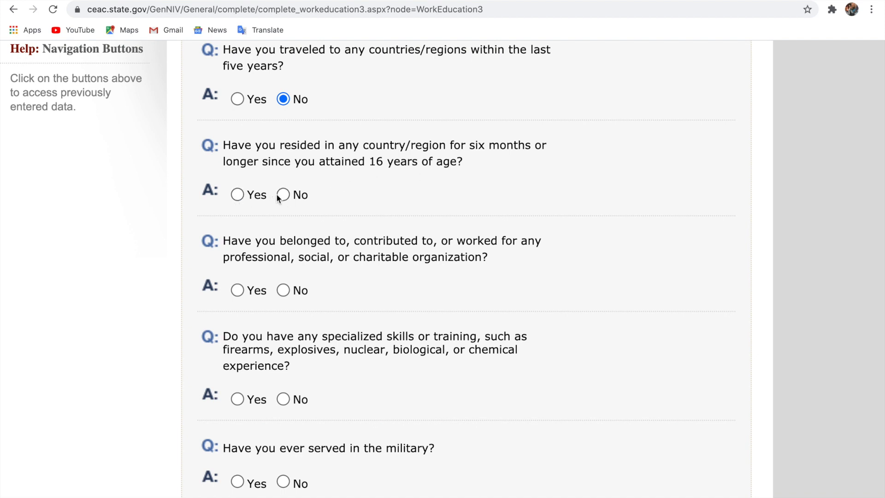
{"action": "scroll", "coordinate": [424, 229], "scroll_direction": "down", "scroll_amount": 9}
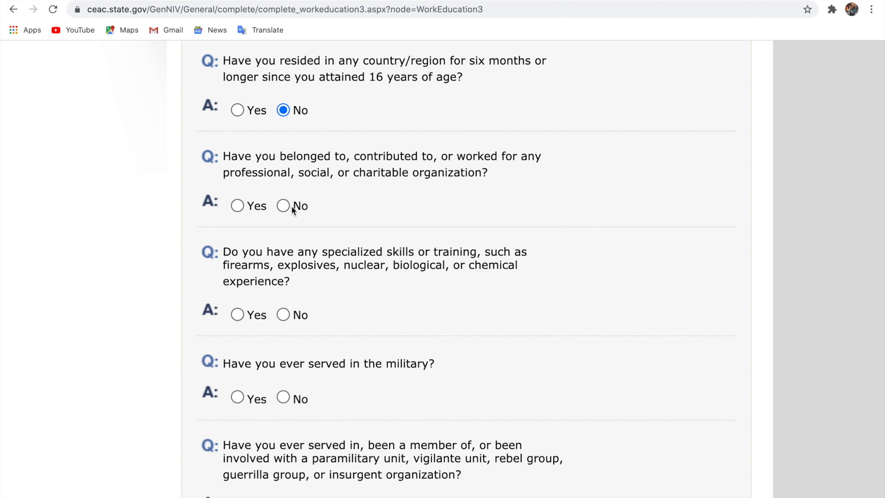
{"action": "left_click", "coordinate": [283, 206]}
Answer No to the military service and paramilitary questions and submit the page
{"action": "scroll", "coordinate": [367, 229], "scroll_direction": "down", "scroll_amount": 5}
{"action": "scroll", "coordinate": [367, 228], "scroll_direction": "down", "scroll_amount": 5}
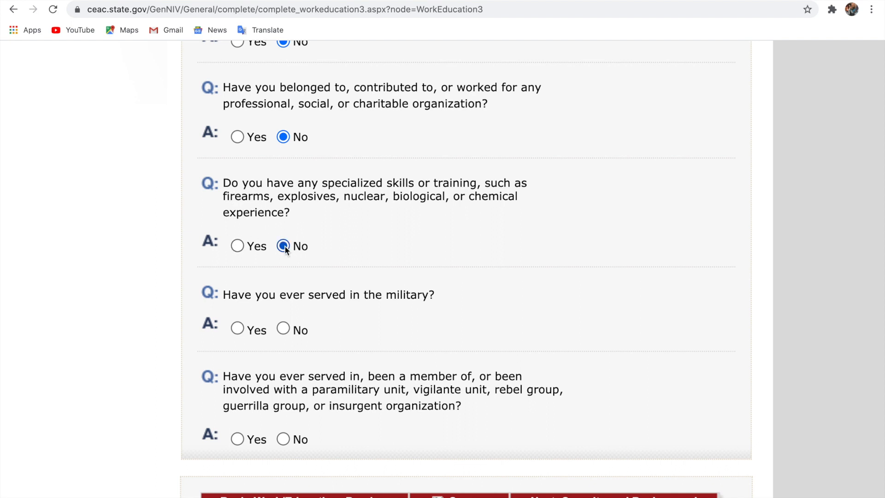
{"action": "scroll", "coordinate": [378, 312], "scroll_direction": "down", "scroll_amount": 3}
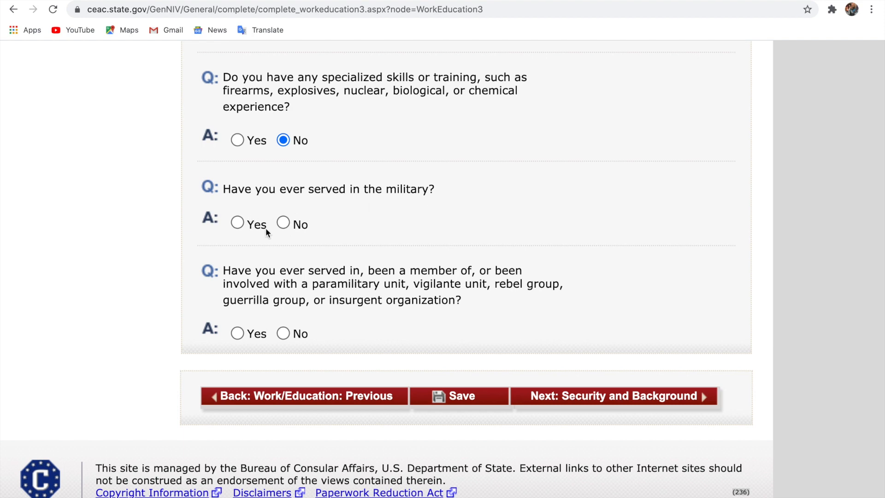
{"action": "left_click", "coordinate": [283, 222]}
{"action": "scroll", "coordinate": [421, 290], "scroll_direction": "up", "scroll_amount": 7}
{"action": "scroll", "coordinate": [420, 289], "scroll_direction": "down", "scroll_amount": 2}
{"action": "scroll", "coordinate": [420, 290], "scroll_direction": "down", "scroll_amount": 5}
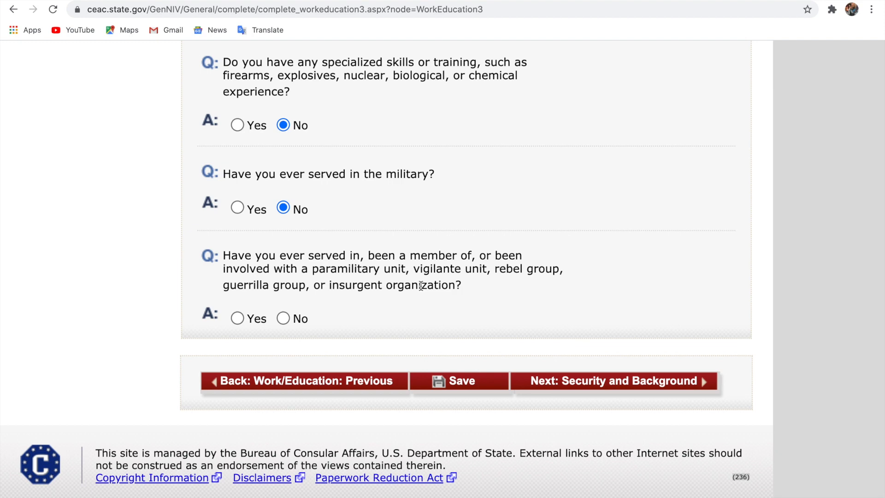
{"action": "left_click", "coordinate": [283, 319]}
{"action": "left_click", "coordinate": [633, 384]}
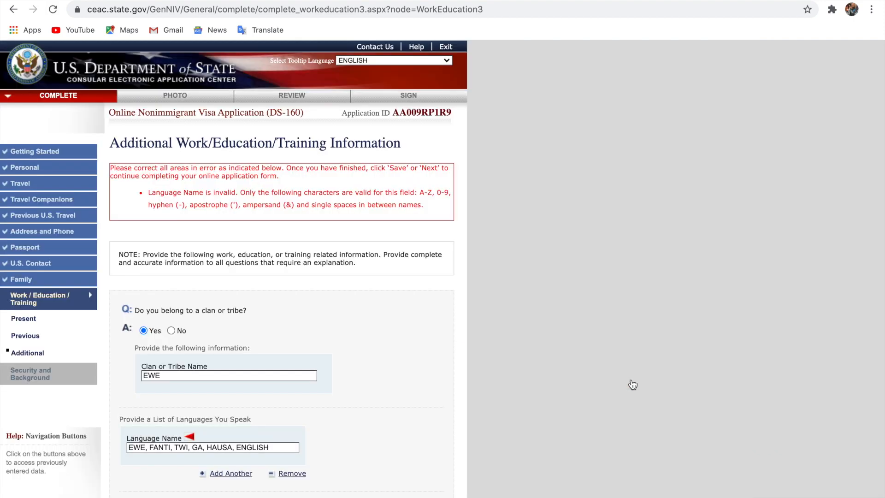
Delete the trailing letters of ENGLISH from the flagged Language Name list
{"action": "scroll", "coordinate": [288, 373], "scroll_direction": "down", "scroll_amount": 1}
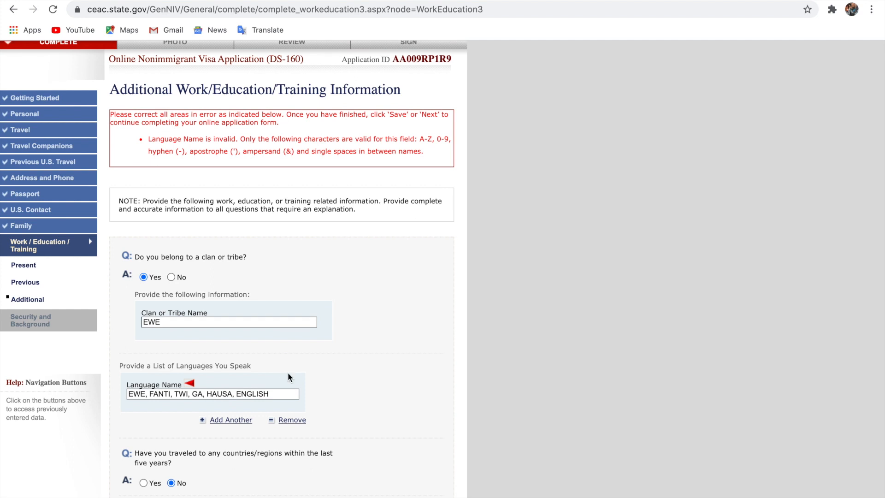
{"action": "scroll", "coordinate": [288, 373], "scroll_direction": "down", "scroll_amount": 1}
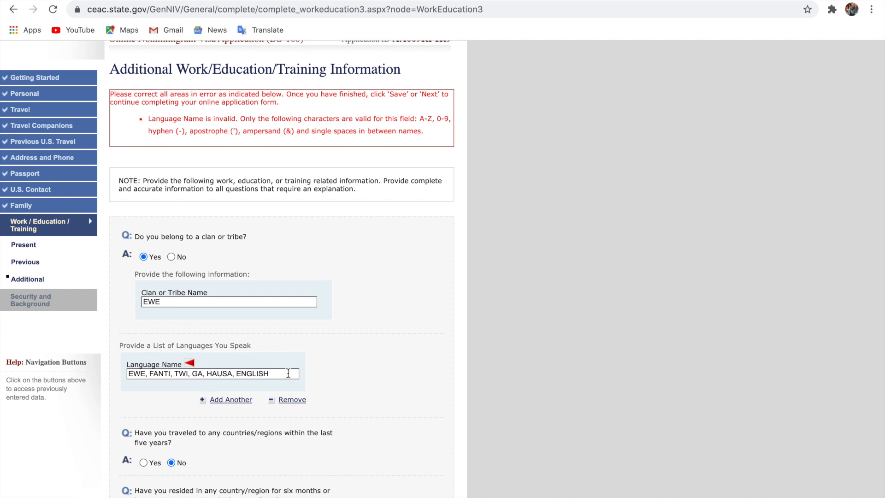
{"action": "left_click", "coordinate": [286, 371]}
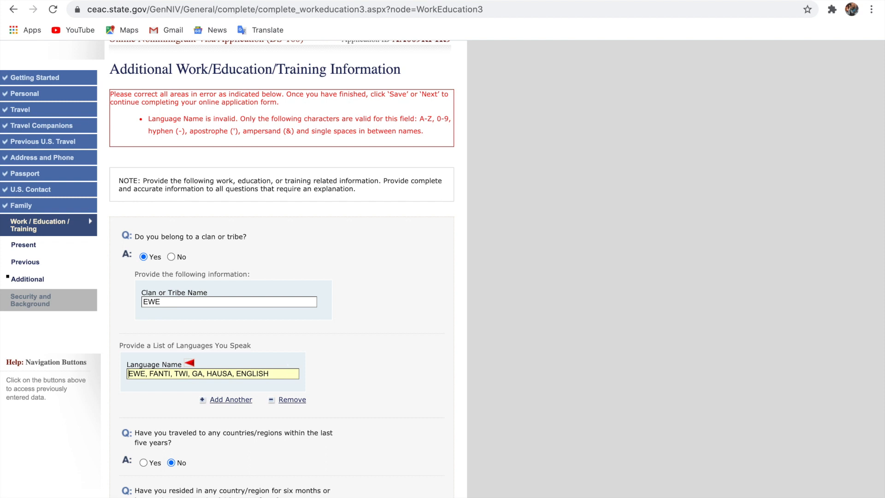
{"action": "left_click", "coordinate": [290, 371]}
{"action": "key", "text": "BackSpace"}
{"action": "key", "text": "BackSpace"}
{"action": "key", "text": "BackSpace"}
{"action": "key", "text": "BackSpace"}
{"action": "key", "text": "BackSpace"}
{"action": "key", "text": "BackSpace"}
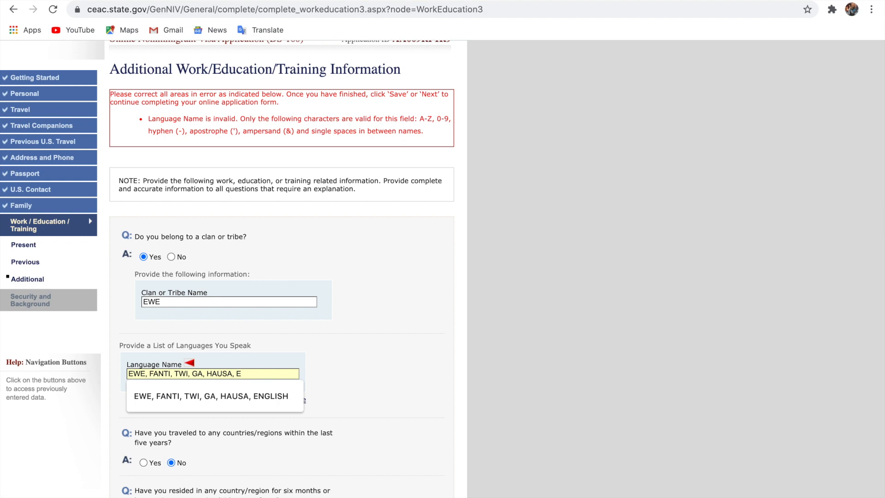
{"action": "key", "text": "BackSpace"}
{"action": "left_click", "coordinate": [383, 372]}
{"action": "scroll", "coordinate": [383, 372], "scroll_direction": "down", "scroll_amount": 7}
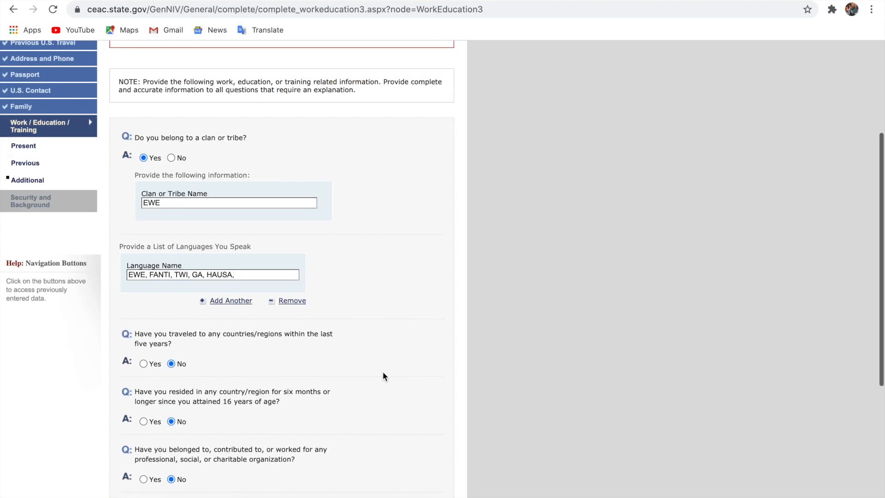
{"action": "scroll", "coordinate": [383, 372], "scroll_direction": "up", "scroll_amount": 3}
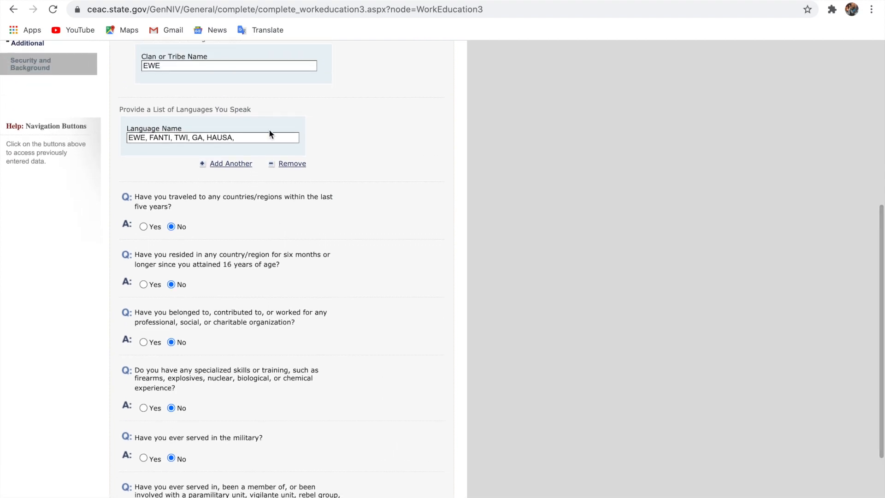
Restore the language list ending in ENGLISH from the suggestion and resubmit the page
{"action": "left_click", "coordinate": [268, 139]}
{"action": "key", "text": "BackSpace"}
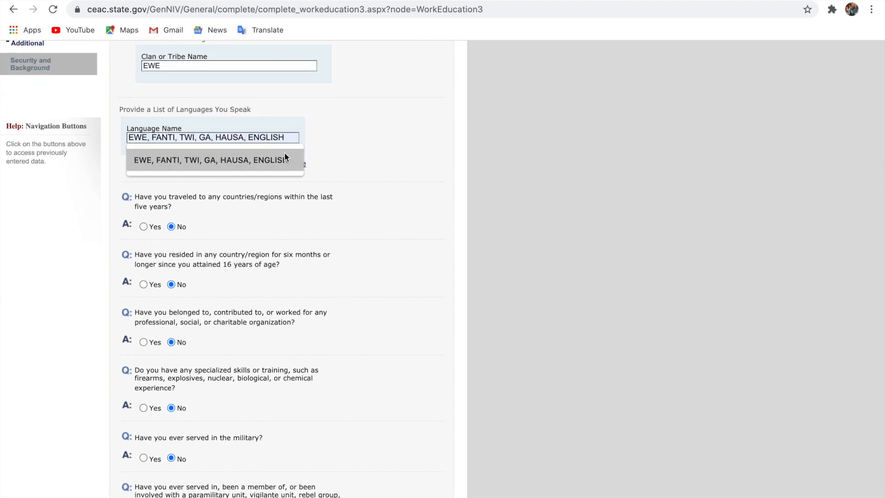
{"action": "left_click", "coordinate": [366, 208]}
{"action": "scroll", "coordinate": [366, 209], "scroll_direction": "down", "scroll_amount": 3}
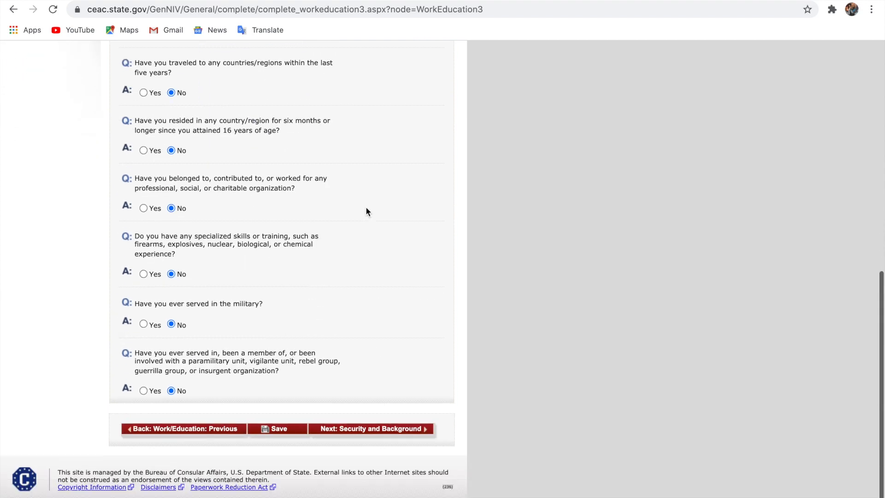
{"action": "left_click", "coordinate": [355, 438]}
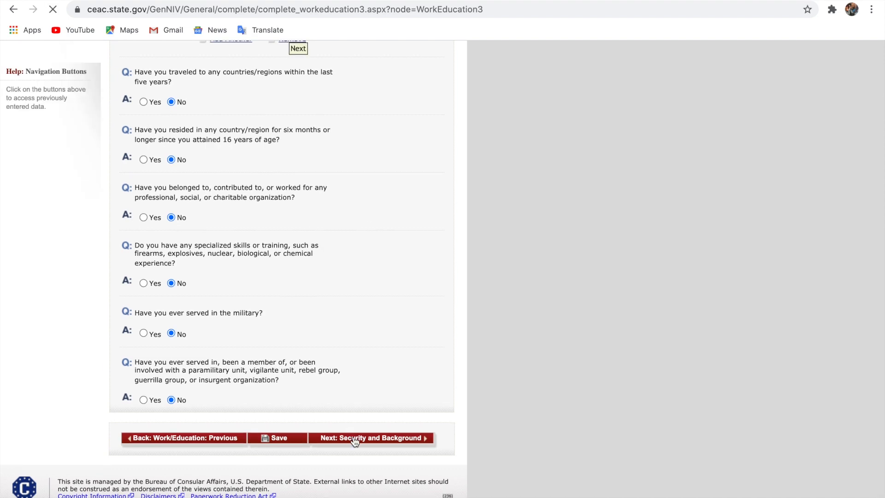
{"action": "scroll", "coordinate": [365, 394], "scroll_direction": "down", "scroll_amount": 10}
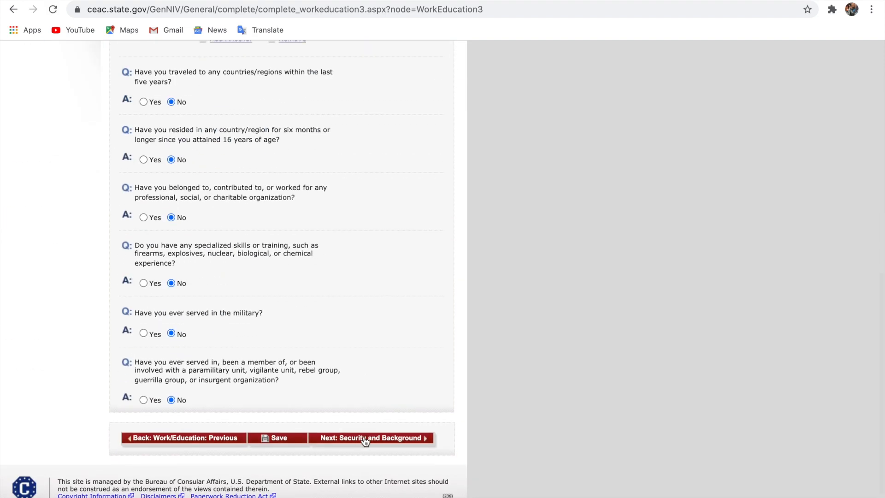
Continue to Security and Background Part 1 and answer No to the communicable disease question
{"action": "left_click", "coordinate": [365, 441]}
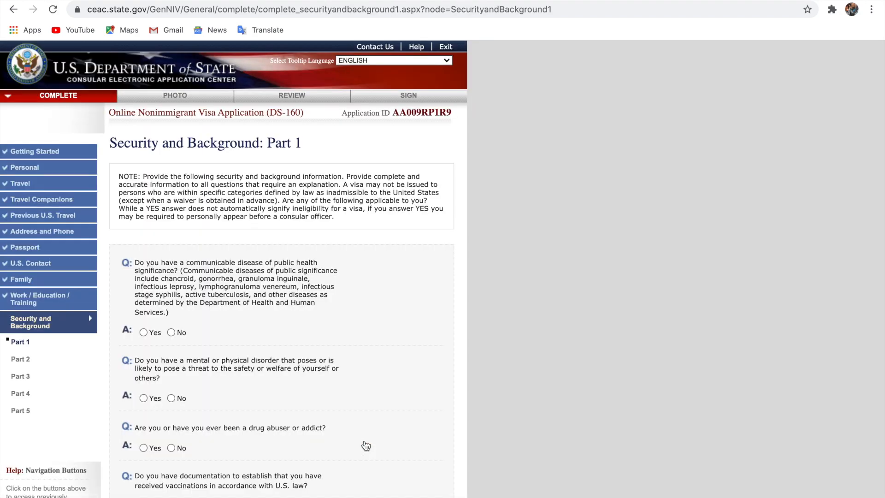
{"action": "scroll", "coordinate": [365, 443], "scroll_direction": "up", "scroll_amount": 5}
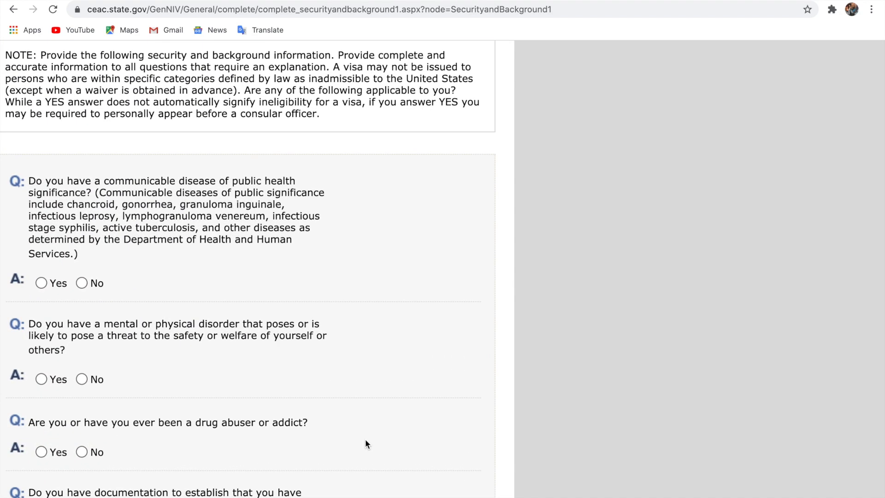
{"action": "scroll", "coordinate": [366, 444], "scroll_direction": "left", "scroll_amount": 5}
{"action": "scroll", "coordinate": [366, 442], "scroll_direction": "down", "scroll_amount": 5}
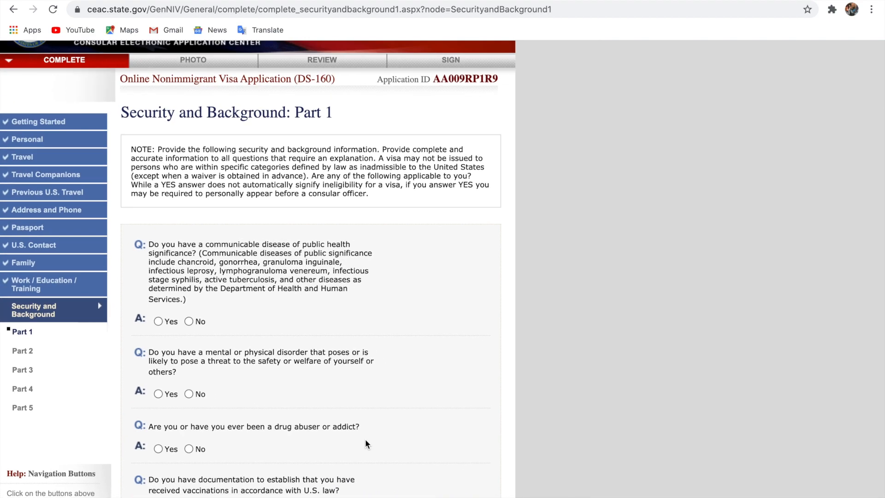
{"action": "scroll", "coordinate": [365, 443], "scroll_direction": "up", "scroll_amount": 3}
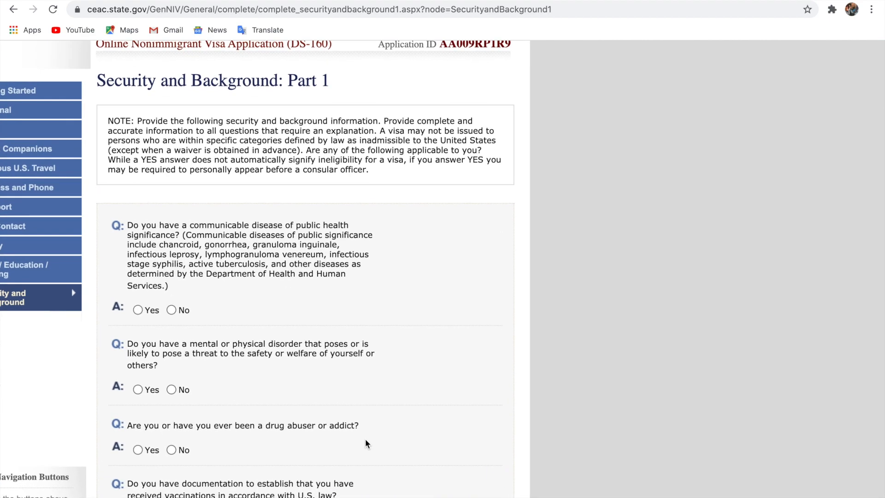
{"action": "scroll", "coordinate": [365, 444], "scroll_direction": "left", "scroll_amount": 3}
{"action": "scroll", "coordinate": [376, 444], "scroll_direction": "up", "scroll_amount": 3}
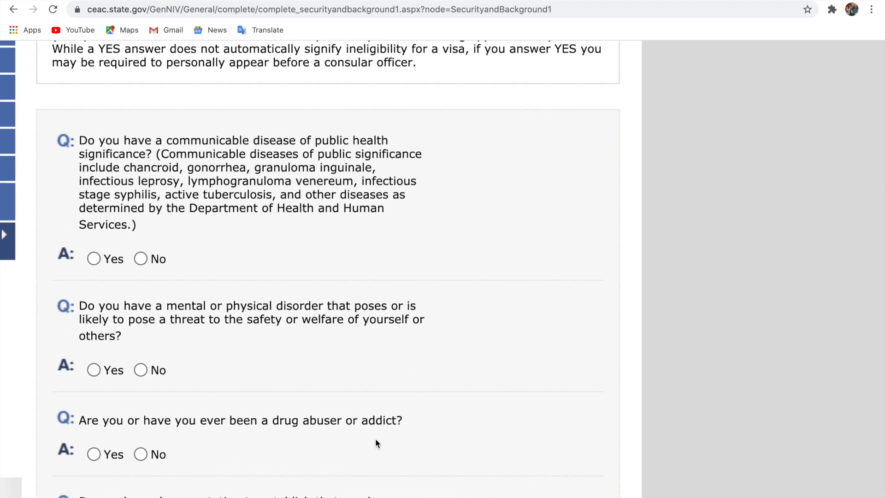
{"action": "scroll", "coordinate": [383, 443], "scroll_direction": "left", "scroll_amount": 3}
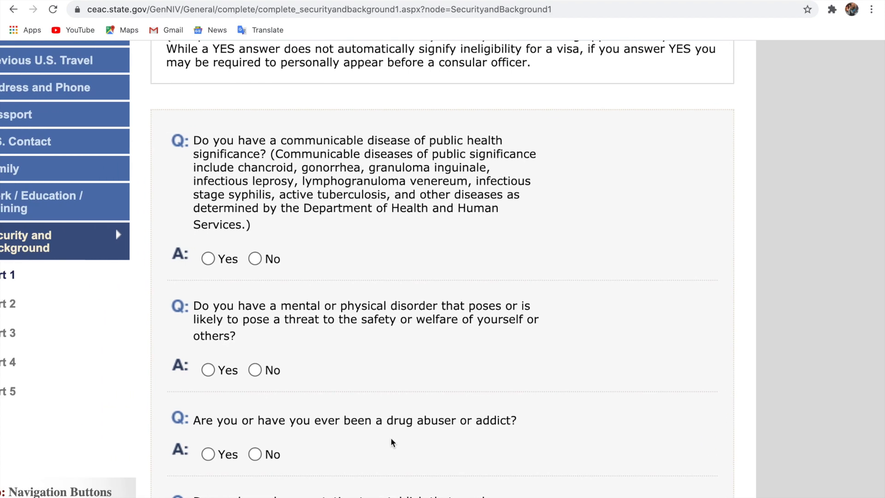
{"action": "scroll", "coordinate": [391, 443], "scroll_direction": "left", "scroll_amount": 3}
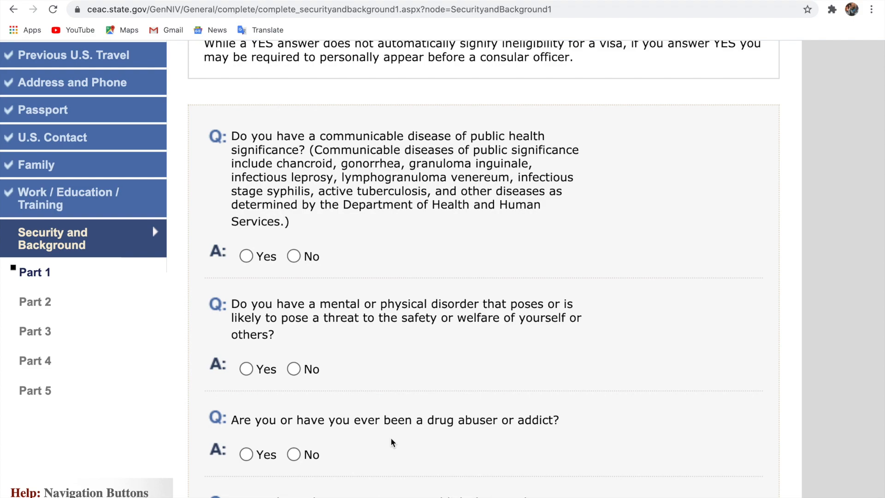
{"action": "scroll", "coordinate": [391, 439], "scroll_direction": "down", "scroll_amount": 8}
{"action": "scroll", "coordinate": [391, 438], "scroll_direction": "up", "scroll_amount": 5}
{"action": "scroll", "coordinate": [392, 442], "scroll_direction": "up", "scroll_amount": 6}
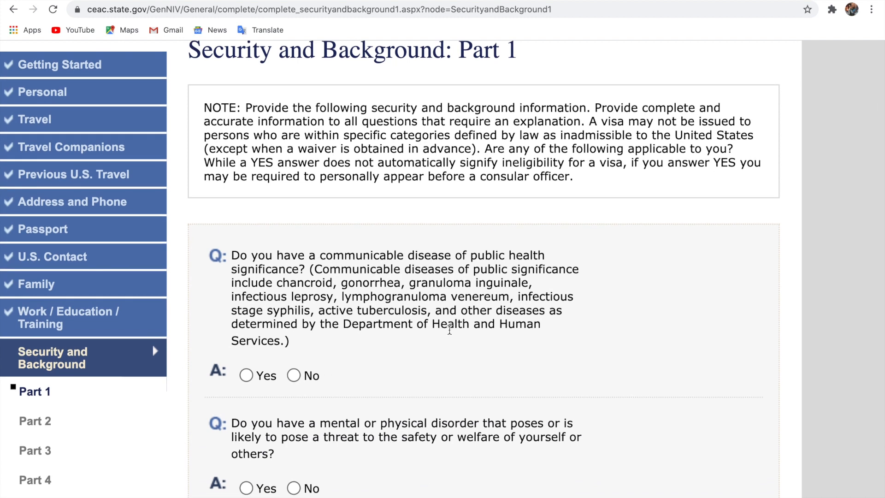
{"action": "scroll", "coordinate": [448, 325], "scroll_direction": "down", "scroll_amount": 1}
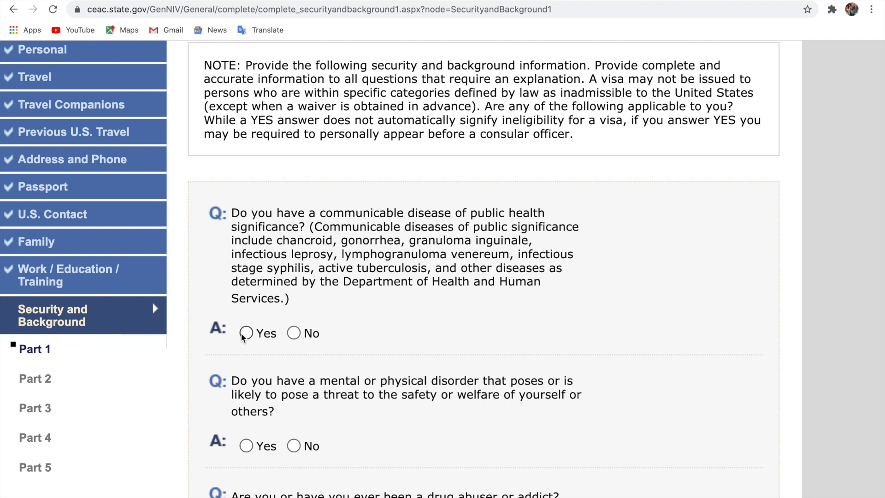
{"action": "left_click", "coordinate": [294, 333]}
Answer No to the mental/physical disorder and drug abuser questions, Yes to vaccination documentation
{"action": "scroll", "coordinate": [391, 342], "scroll_direction": "down", "scroll_amount": 1}
{"action": "scroll", "coordinate": [391, 343], "scroll_direction": "down", "scroll_amount": 1}
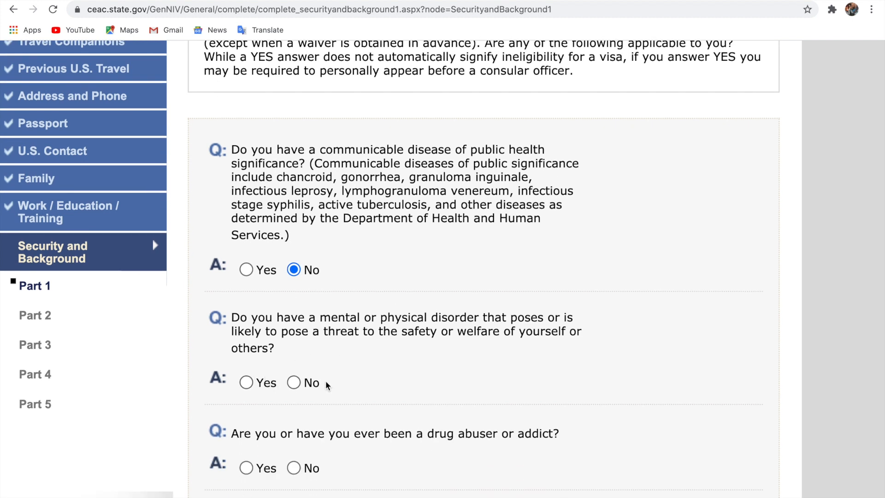
{"action": "left_click", "coordinate": [292, 383]}
{"action": "scroll", "coordinate": [412, 429], "scroll_direction": "down", "scroll_amount": 3}
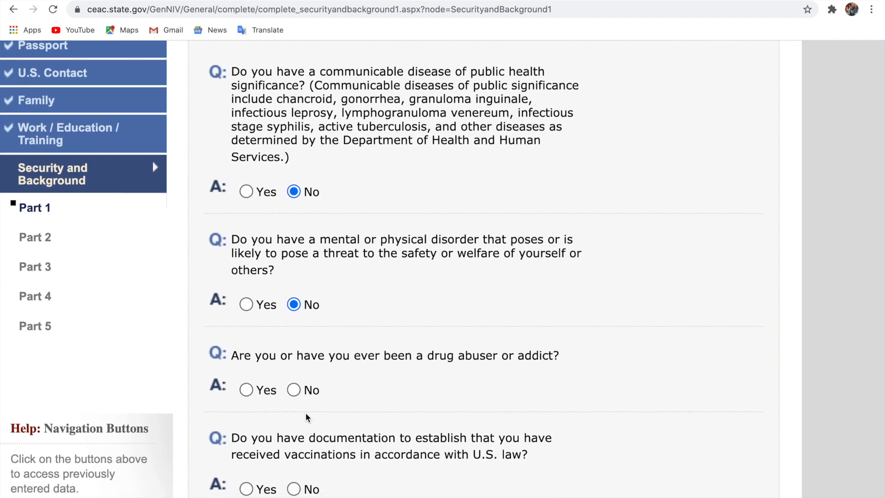
{"action": "left_click", "coordinate": [293, 390]}
{"action": "scroll", "coordinate": [377, 422], "scroll_direction": "down", "scroll_amount": 2}
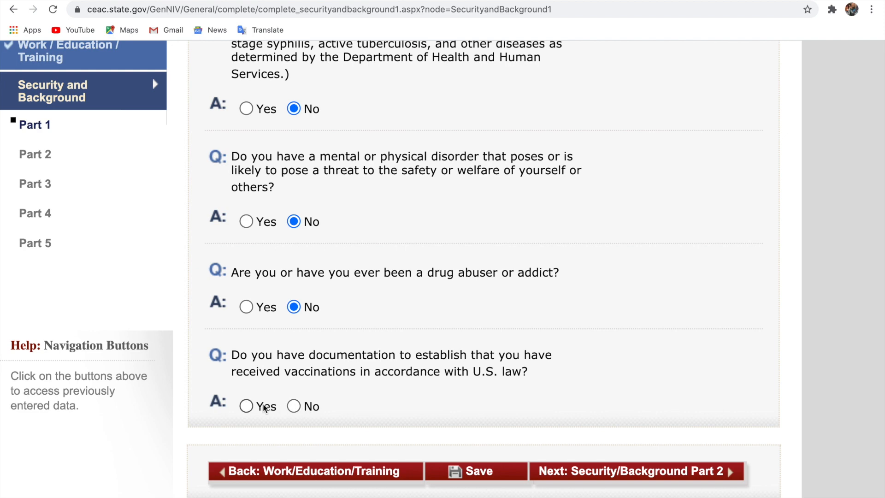
{"action": "left_click", "coordinate": [247, 407]}
Move to Part 2 and answer No to arrest, controlled substances, prostitution and money laundering
{"action": "left_click", "coordinate": [615, 474]}
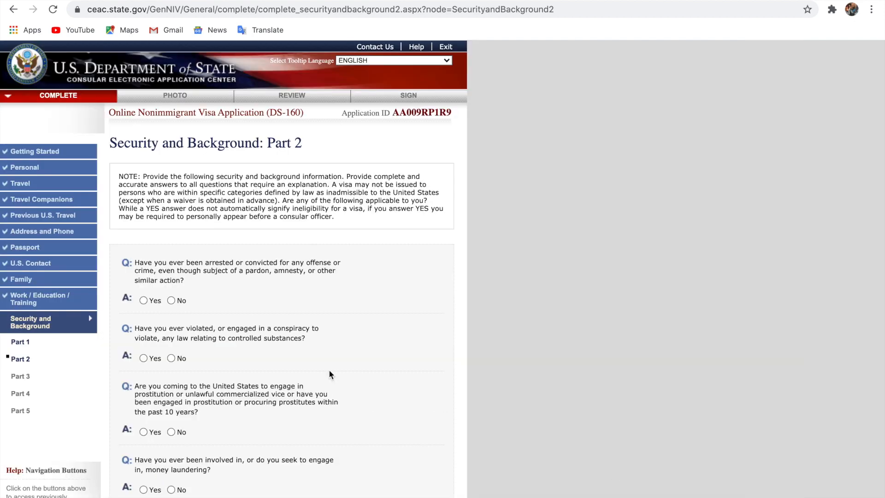
{"action": "scroll", "coordinate": [330, 372], "scroll_direction": "up", "scroll_amount": 5}
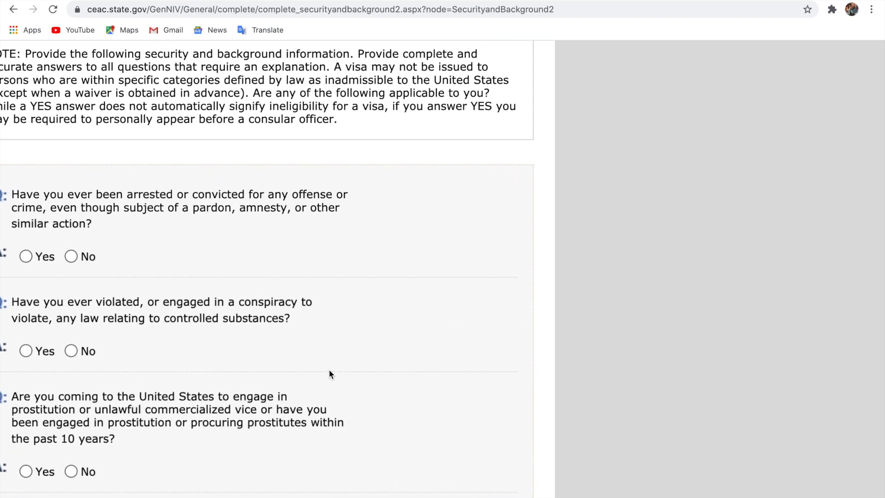
{"action": "scroll", "coordinate": [329, 372], "scroll_direction": "left", "scroll_amount": 5}
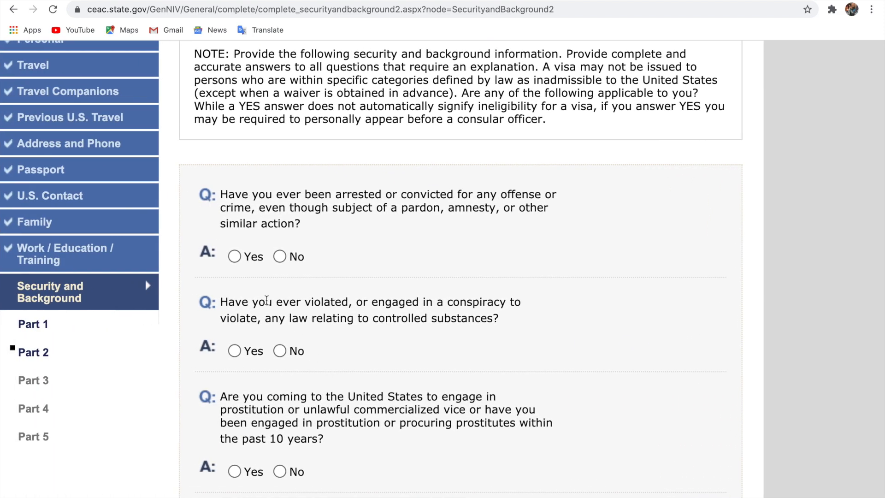
{"action": "left_click", "coordinate": [281, 257]}
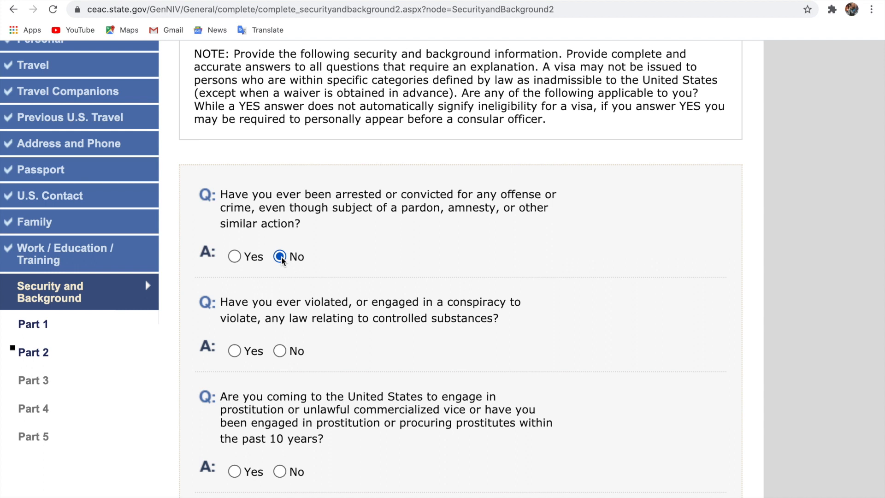
{"action": "left_click", "coordinate": [281, 351]}
{"action": "scroll", "coordinate": [355, 396], "scroll_direction": "down", "scroll_amount": 3}
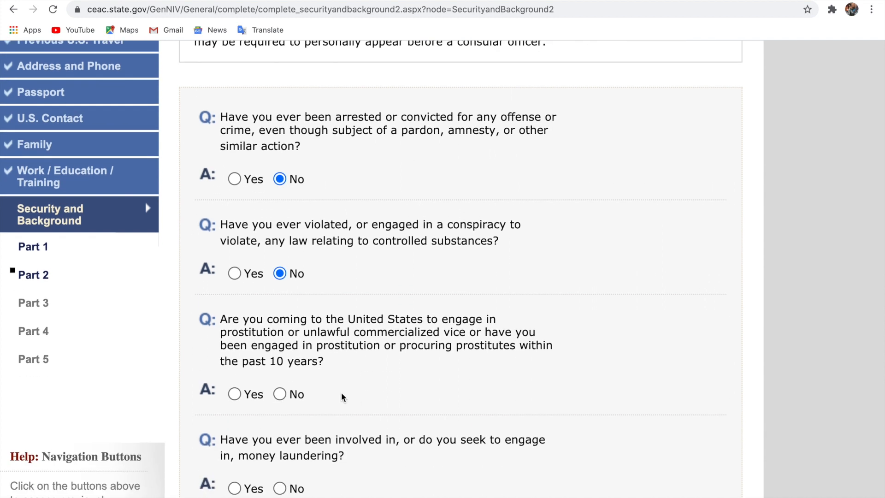
{"action": "left_click", "coordinate": [282, 396]}
{"action": "scroll", "coordinate": [395, 422], "scroll_direction": "down", "scroll_amount": 5}
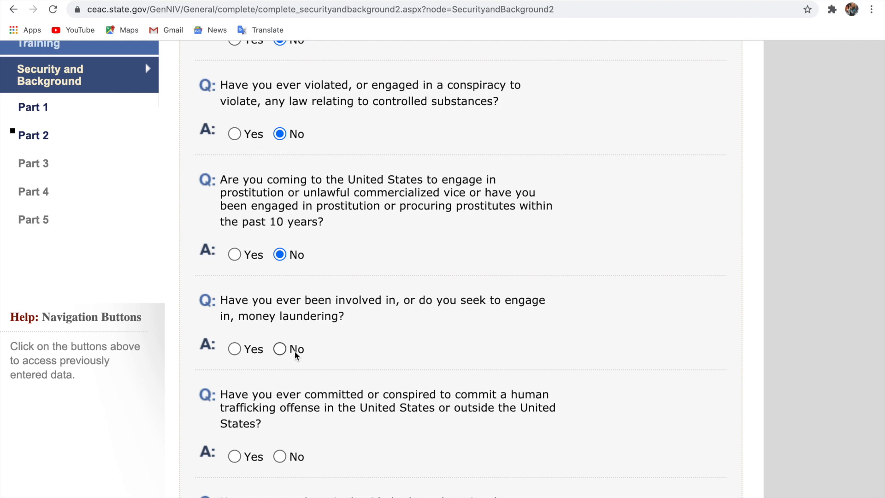
{"action": "left_click", "coordinate": [280, 349]}
Answer No to the four human trafficking questions and continue to Part 3
{"action": "scroll", "coordinate": [342, 367], "scroll_direction": "down", "scroll_amount": 2}
{"action": "scroll", "coordinate": [341, 362], "scroll_direction": "down", "scroll_amount": 1}
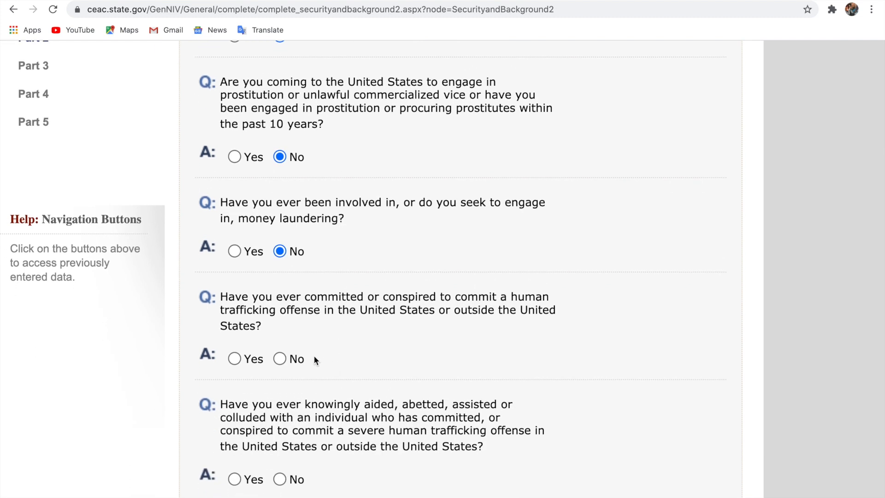
{"action": "left_click", "coordinate": [280, 359]}
{"action": "scroll", "coordinate": [334, 391], "scroll_direction": "down", "scroll_amount": 2}
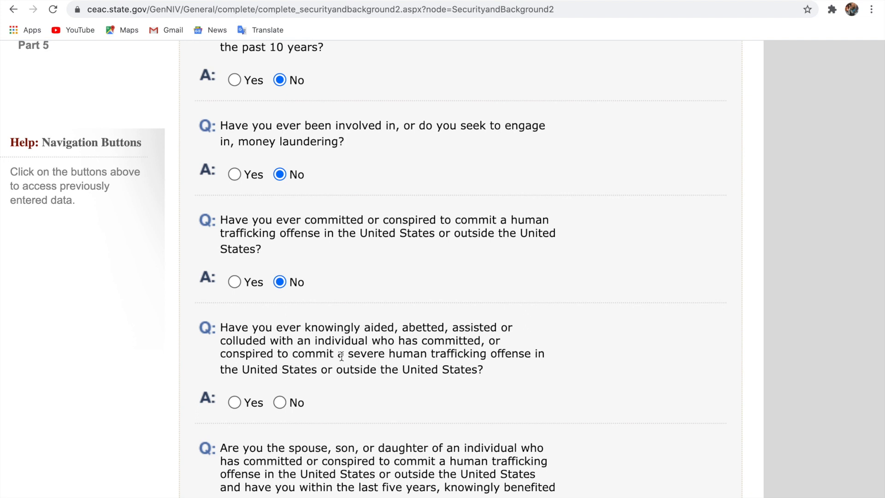
{"action": "left_click", "coordinate": [279, 403]}
{"action": "scroll", "coordinate": [383, 421], "scroll_direction": "down", "scroll_amount": 3}
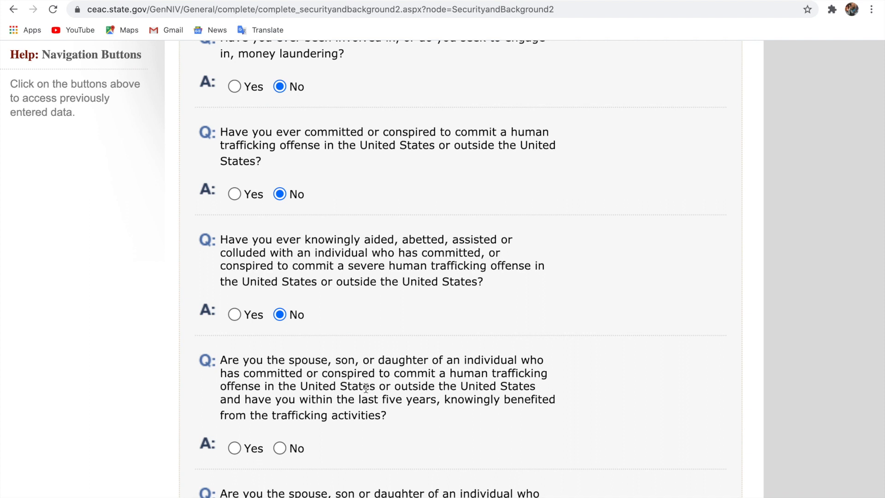
{"action": "left_click", "coordinate": [279, 448]}
{"action": "scroll", "coordinate": [278, 448], "scroll_direction": "down", "scroll_amount": 3}
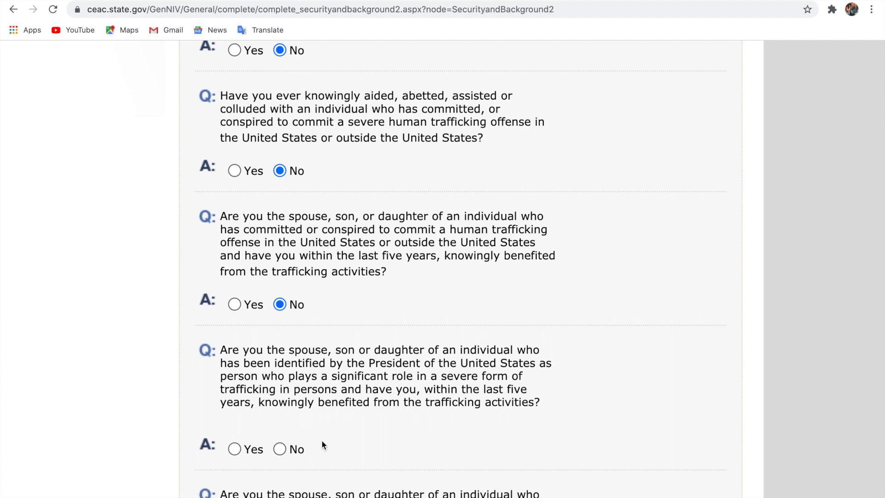
{"action": "scroll", "coordinate": [321, 444], "scroll_direction": "down", "scroll_amount": 2}
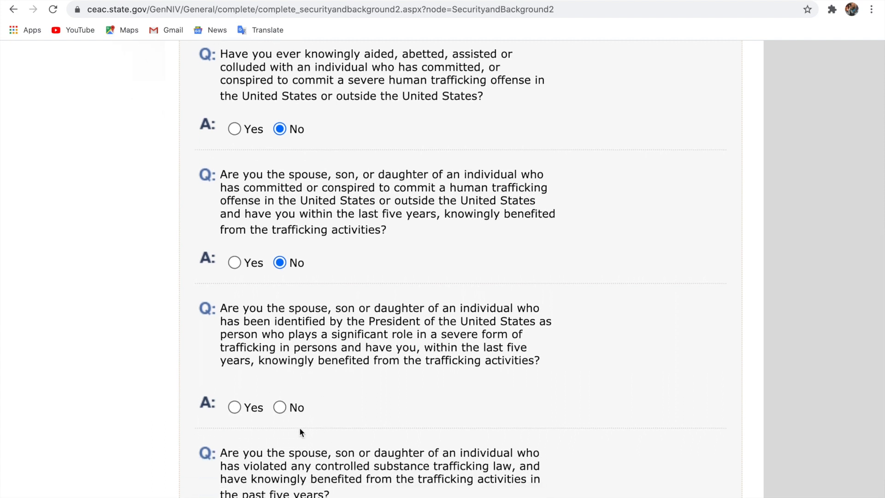
{"action": "left_click", "coordinate": [280, 411]}
{"action": "scroll", "coordinate": [358, 417], "scroll_direction": "down", "scroll_amount": 3}
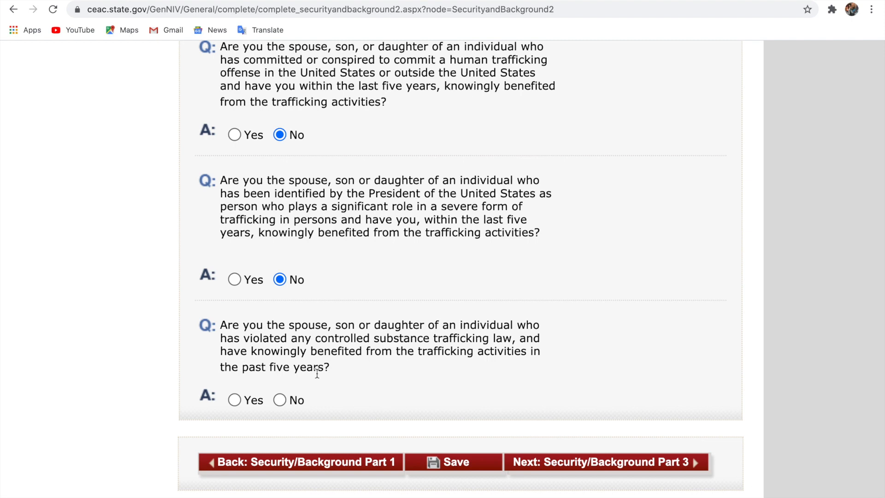
{"action": "left_click", "coordinate": [555, 462]}
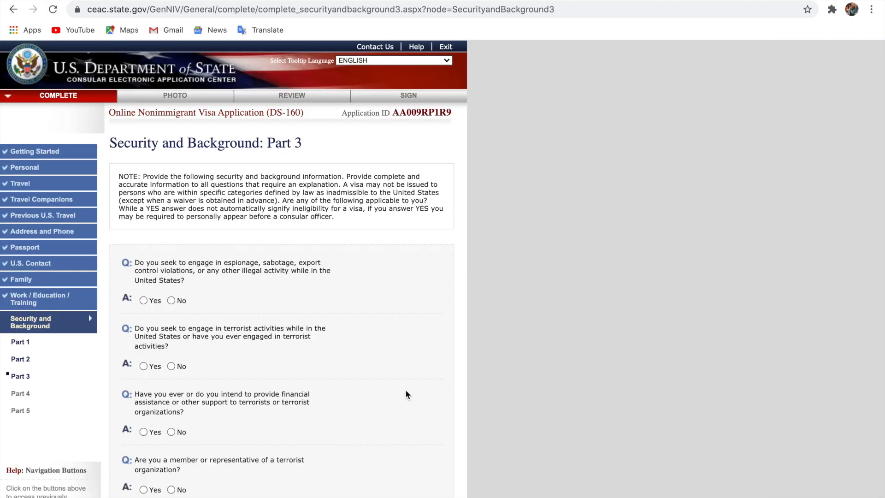
Answer No to the terrorist activity, financing, membership, terrorist relative and genocide questions
{"action": "scroll", "coordinate": [405, 389], "scroll_direction": "up", "scroll_amount": 5}
{"action": "scroll", "coordinate": [413, 390], "scroll_direction": "down", "scroll_amount": 5}
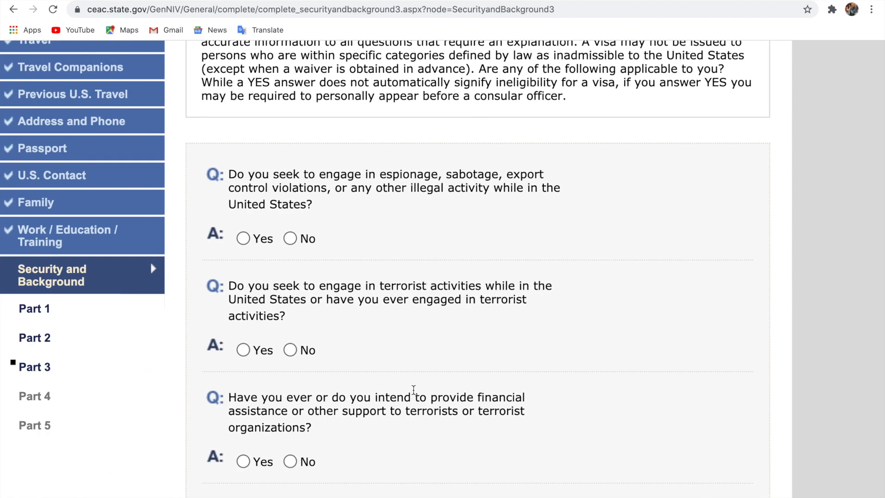
{"action": "scroll", "coordinate": [413, 390], "scroll_direction": "up", "scroll_amount": 2}
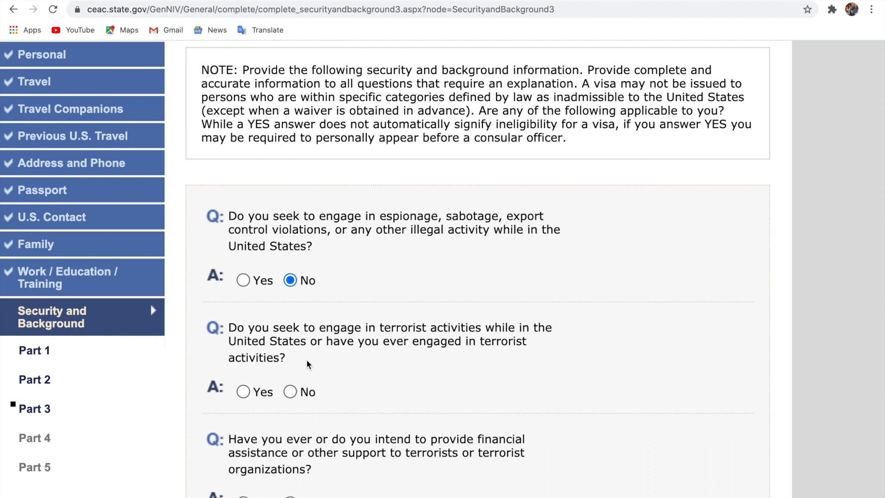
{"action": "left_click", "coordinate": [298, 391]}
{"action": "scroll", "coordinate": [391, 391], "scroll_direction": "down", "scroll_amount": 3}
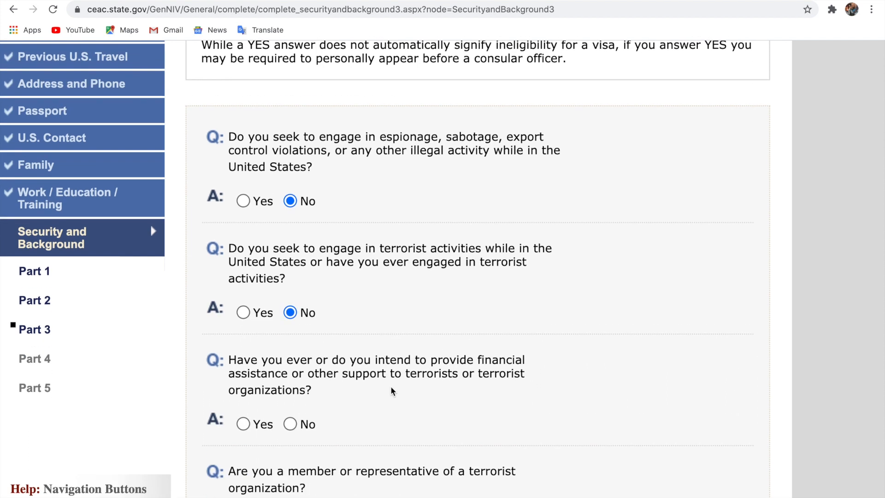
{"action": "left_click", "coordinate": [289, 424]}
{"action": "scroll", "coordinate": [415, 433], "scroll_direction": "down", "scroll_amount": 2}
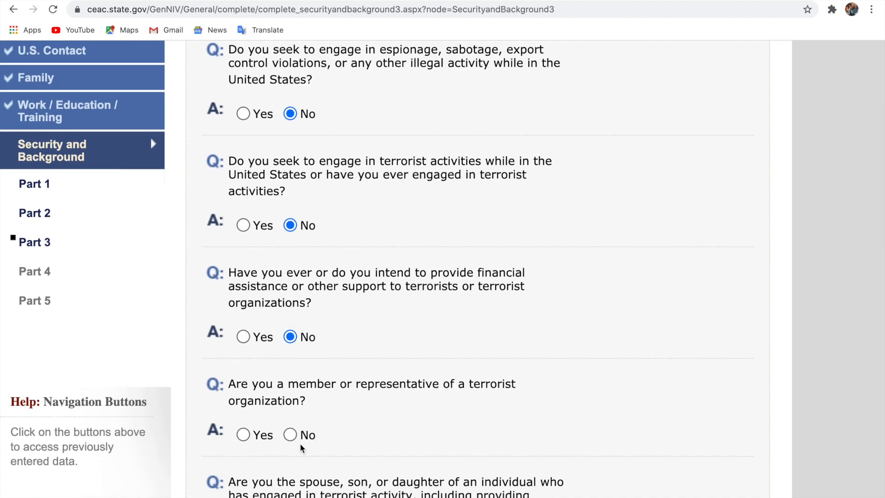
{"action": "left_click", "coordinate": [290, 435]}
{"action": "scroll", "coordinate": [420, 446], "scroll_direction": "down", "scroll_amount": 5}
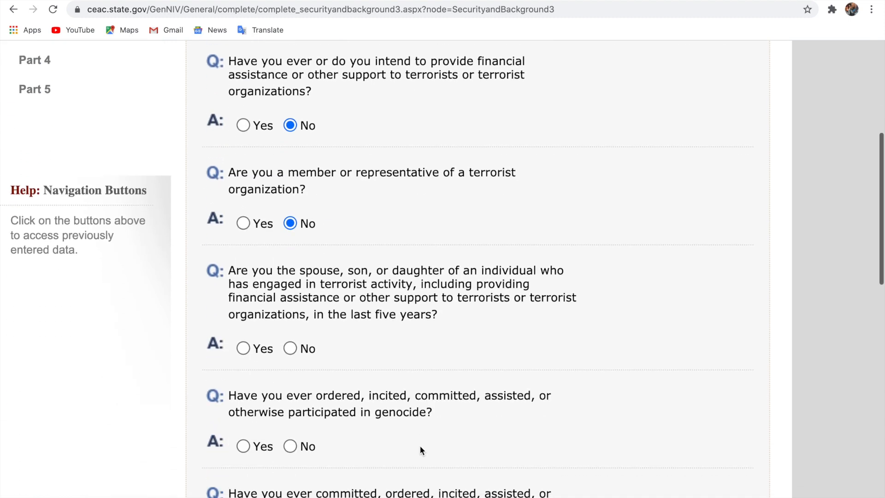
{"action": "left_click", "coordinate": [292, 349]}
{"action": "left_click", "coordinate": [291, 445]}
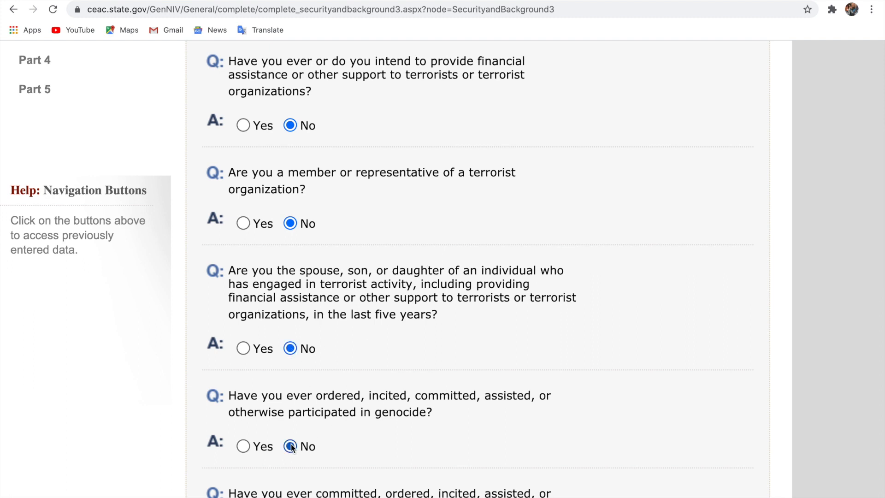
Answer No to torture, child soldiers, religious freedom, Communist party, Colombian armed groups and confiscated property
{"action": "scroll", "coordinate": [384, 423], "scroll_direction": "down", "scroll_amount": 4}
{"action": "left_click", "coordinate": [290, 365]}
{"action": "scroll", "coordinate": [293, 474], "scroll_direction": "down", "scroll_amount": 2}
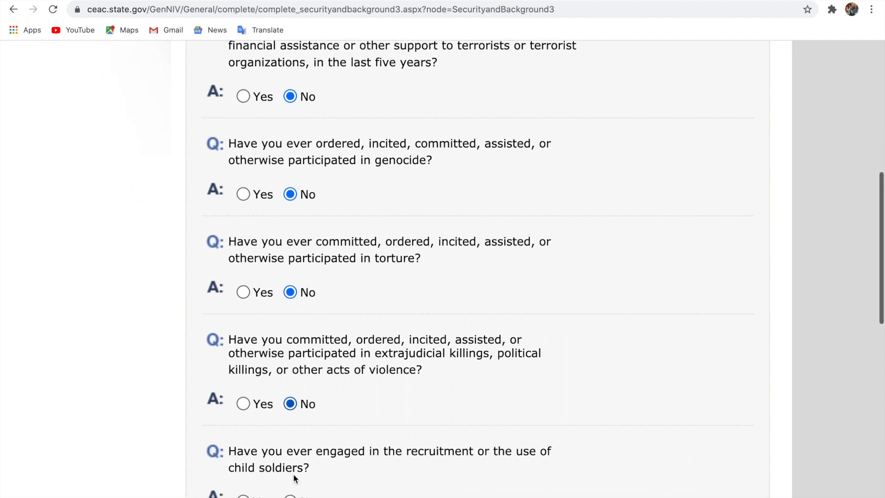
{"action": "left_click", "coordinate": [291, 487]}
{"action": "scroll", "coordinate": [378, 446], "scroll_direction": "down", "scroll_amount": 4}
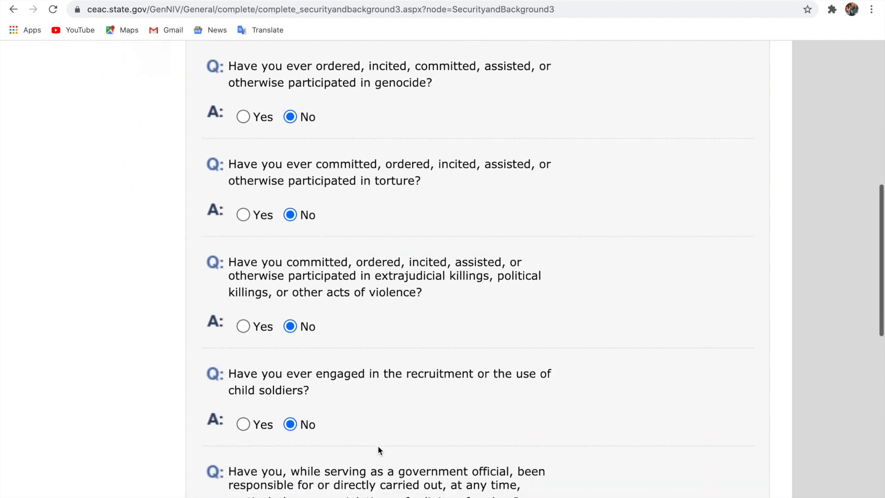
{"action": "left_click", "coordinate": [288, 423]}
{"action": "scroll", "coordinate": [399, 422], "scroll_direction": "down", "scroll_amount": 3}
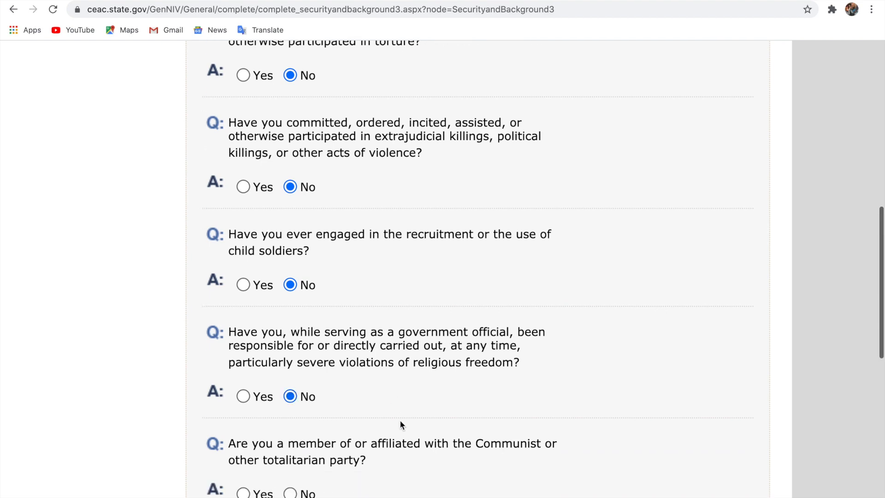
{"action": "left_click", "coordinate": [290, 365]}
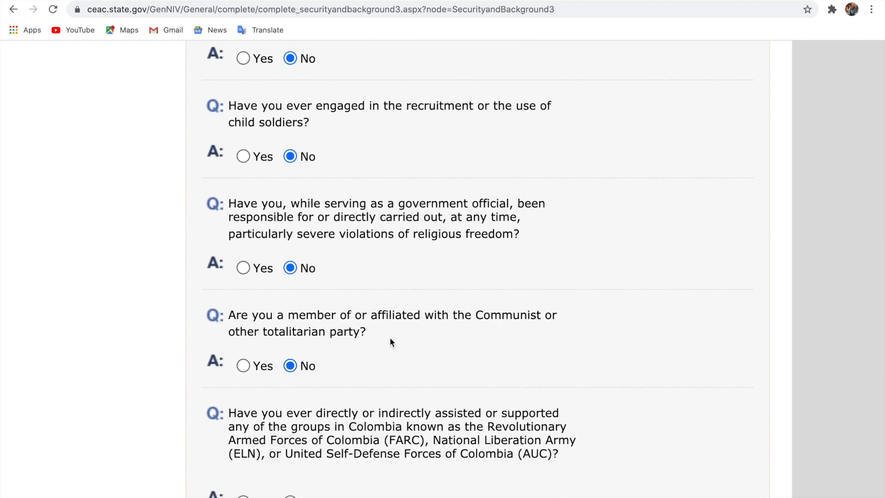
{"action": "scroll", "coordinate": [390, 339], "scroll_direction": "down", "scroll_amount": 4}
{"action": "left_click", "coordinate": [290, 311]}
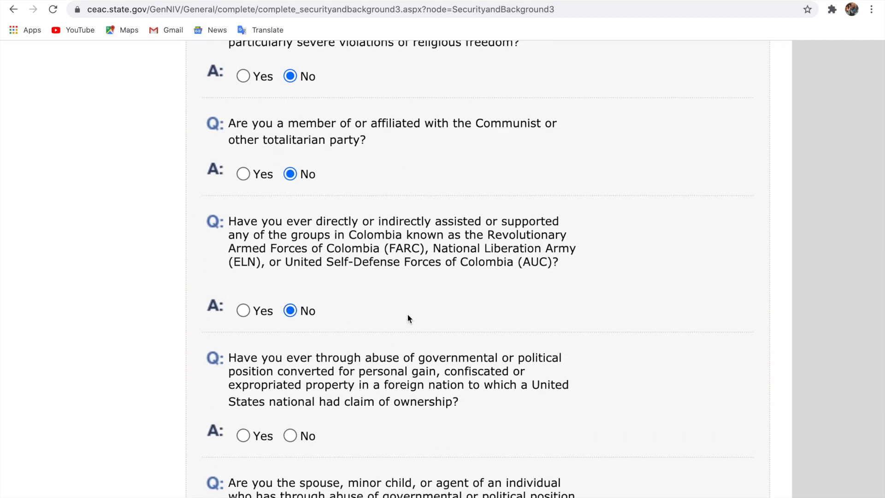
{"action": "scroll", "coordinate": [408, 314], "scroll_direction": "down", "scroll_amount": 3}
{"action": "left_click", "coordinate": [293, 317]}
Answer No to relative property, chemical weapons, population control and organ transplantation, then continue to Part 4
{"action": "scroll", "coordinate": [339, 312], "scroll_direction": "down", "scroll_amount": 3}
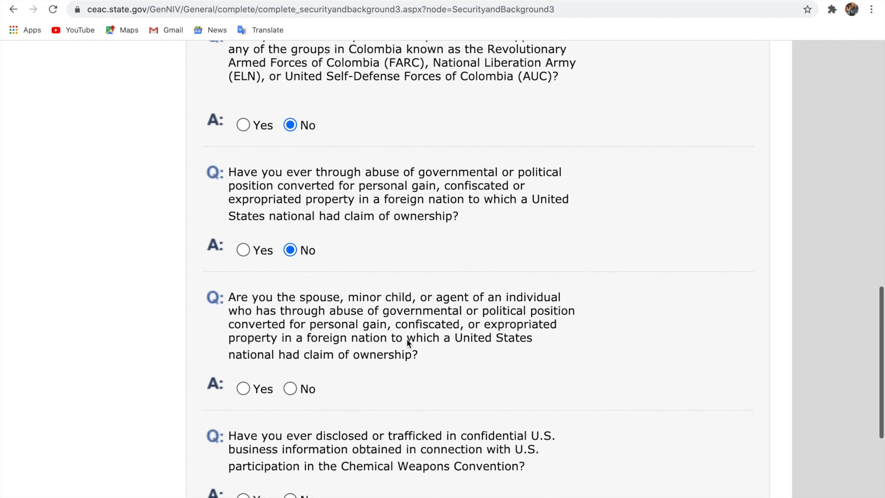
{"action": "left_click", "coordinate": [290, 298]}
{"action": "scroll", "coordinate": [353, 353], "scroll_direction": "down", "scroll_amount": 2}
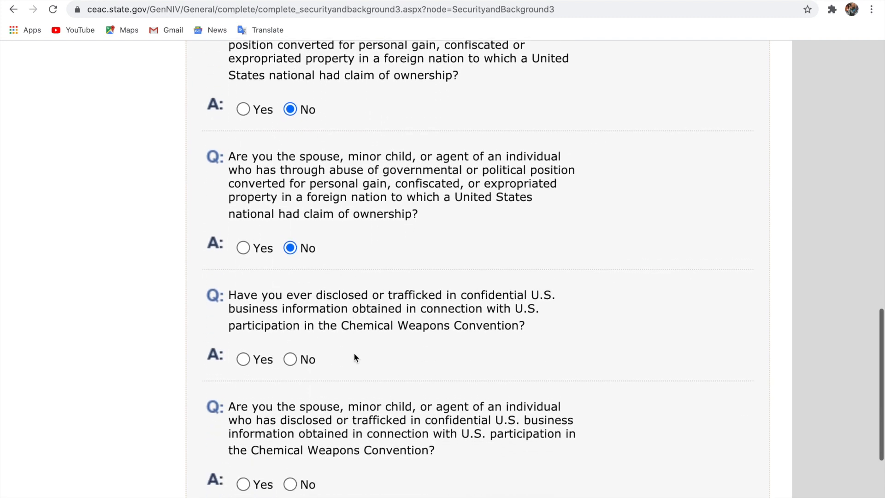
{"action": "left_click", "coordinate": [290, 311]}
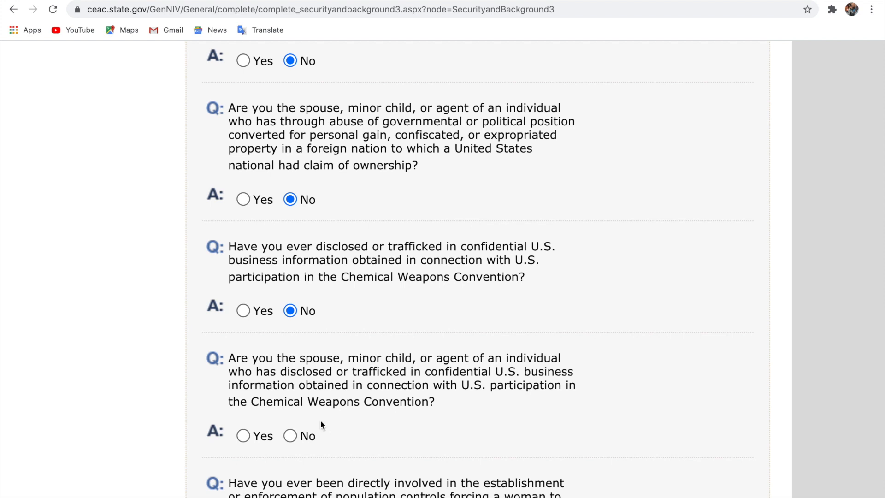
{"action": "left_click", "coordinate": [290, 435]}
{"action": "scroll", "coordinate": [372, 449], "scroll_direction": "down", "scroll_amount": 3}
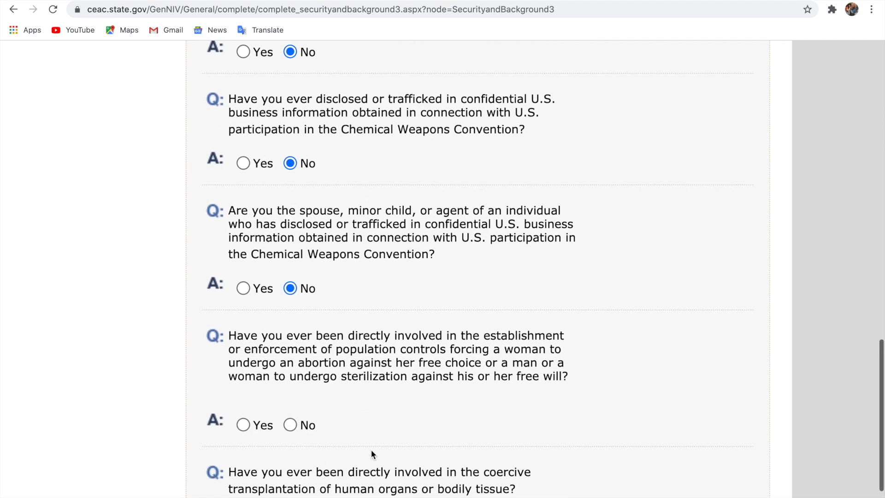
{"action": "left_click", "coordinate": [290, 418]}
{"action": "scroll", "coordinate": [430, 421], "scroll_direction": "down", "scroll_amount": 3}
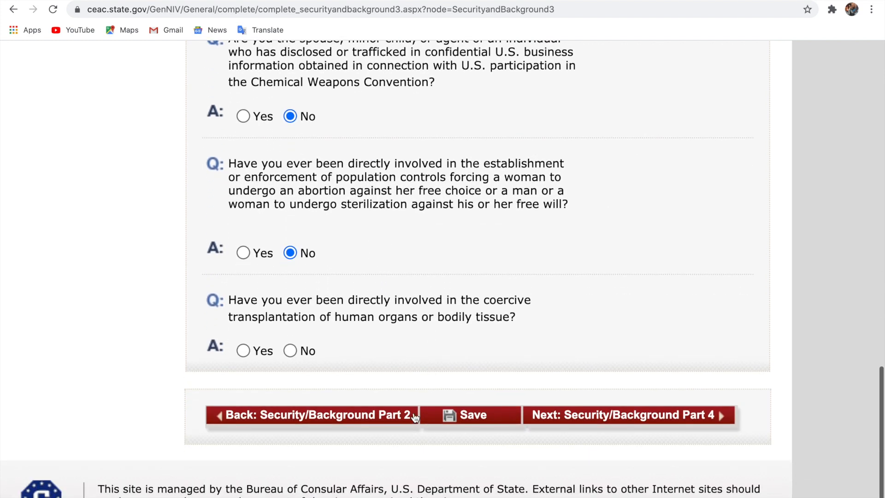
{"action": "left_click", "coordinate": [291, 351]}
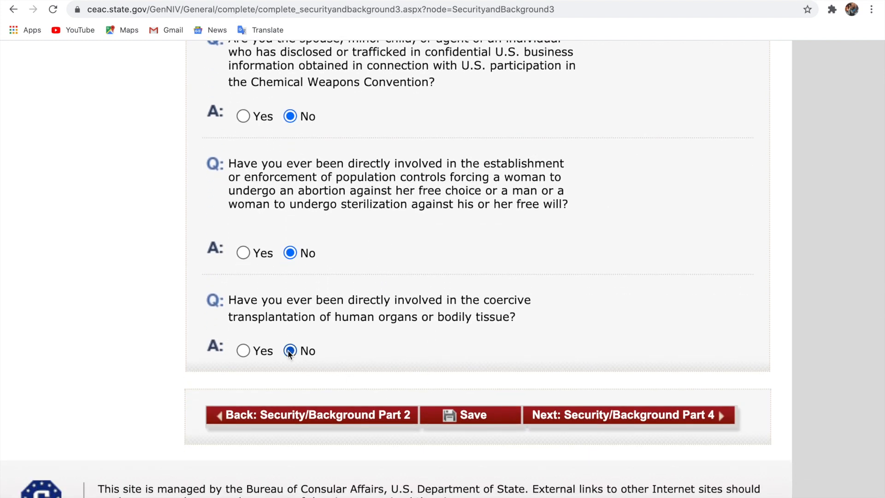
{"action": "left_click", "coordinate": [615, 416]}
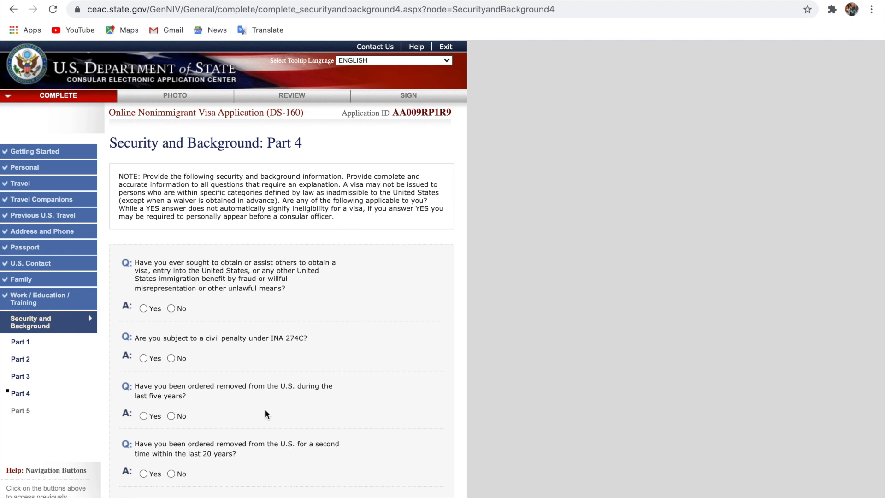
Answer No to visa fraud, the INA 274C penalty, and both removal questions
{"action": "scroll", "coordinate": [265, 408], "scroll_direction": "up", "scroll_amount": 5}
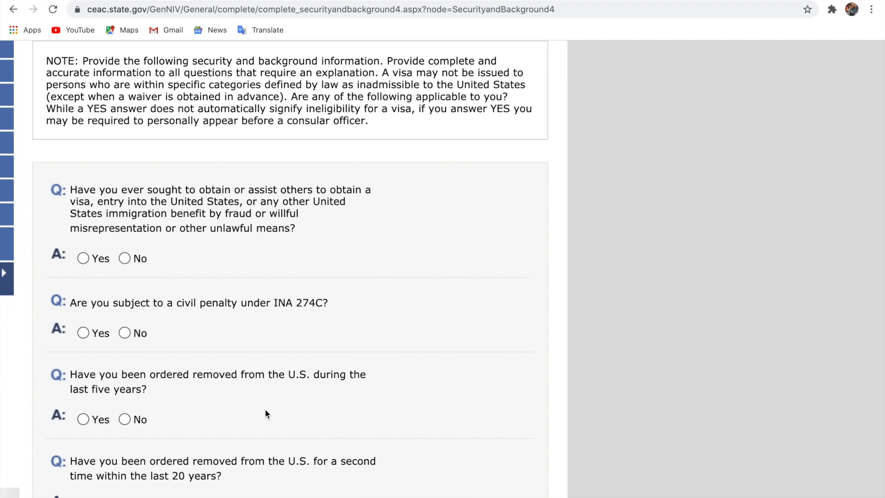
{"action": "scroll", "coordinate": [435, 450], "scroll_direction": "left", "scroll_amount": 3}
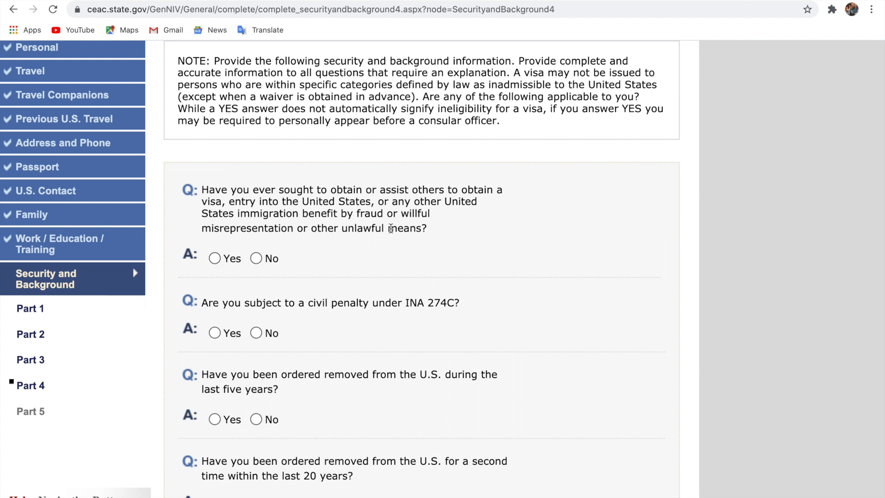
{"action": "left_click", "coordinate": [256, 258]}
{"action": "left_click", "coordinate": [256, 333]}
{"action": "scroll", "coordinate": [295, 372], "scroll_direction": "down", "scroll_amount": 3}
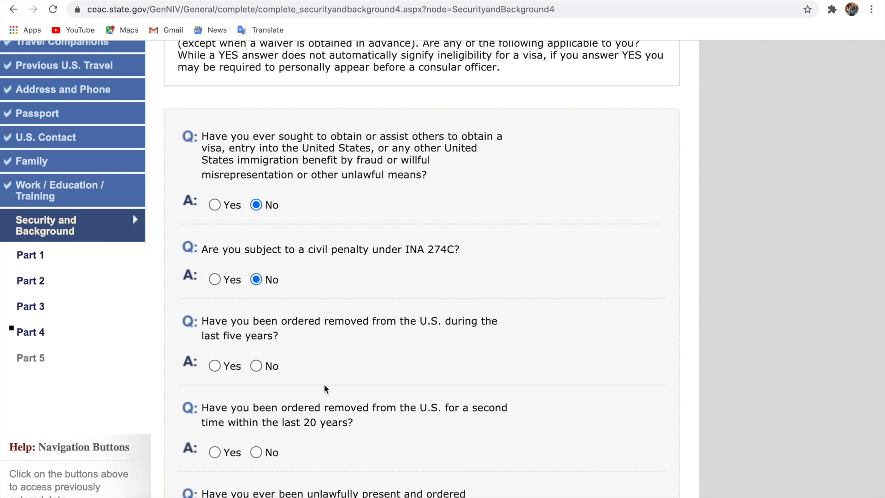
{"action": "left_click", "coordinate": [257, 350]}
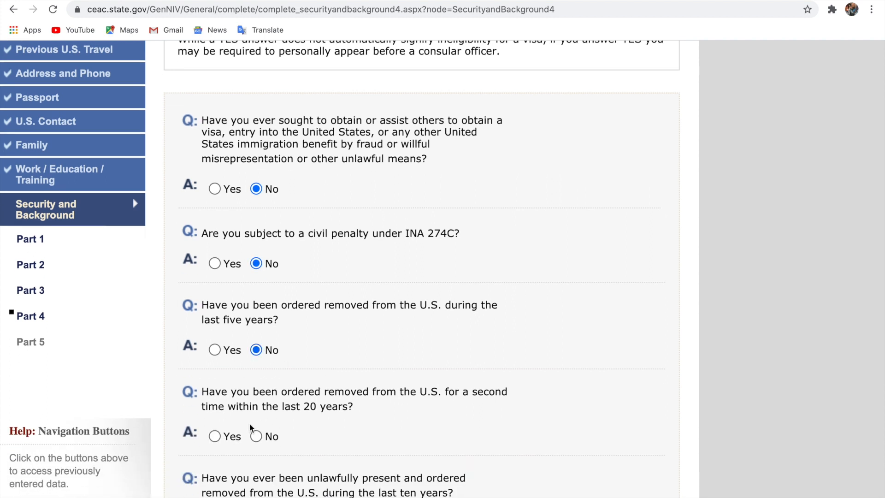
{"action": "left_click", "coordinate": [257, 437]}
Answer No to unlawful presence, aggravated felony, voluntary departure and over-a-year unlawful presence questions
{"action": "scroll", "coordinate": [324, 452], "scroll_direction": "down", "scroll_amount": 3}
{"action": "left_click", "coordinate": [256, 370]}
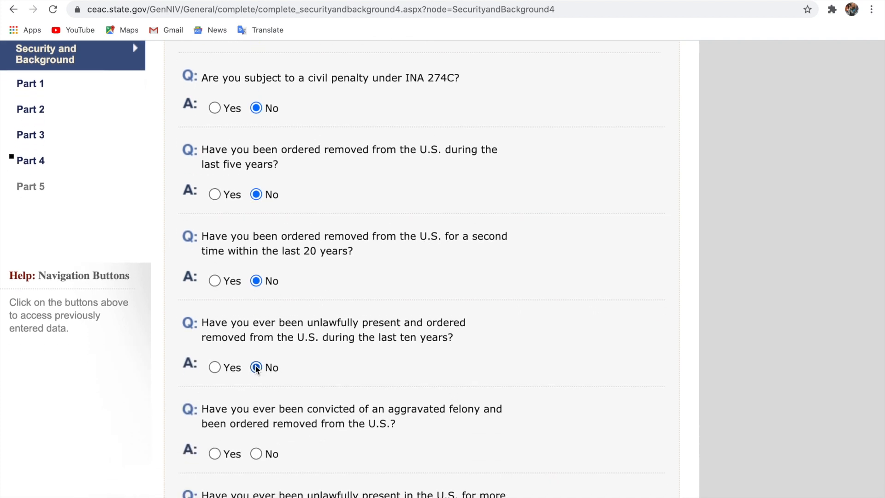
{"action": "scroll", "coordinate": [339, 397], "scroll_direction": "down", "scroll_amount": 3}
{"action": "left_click", "coordinate": [256, 391]}
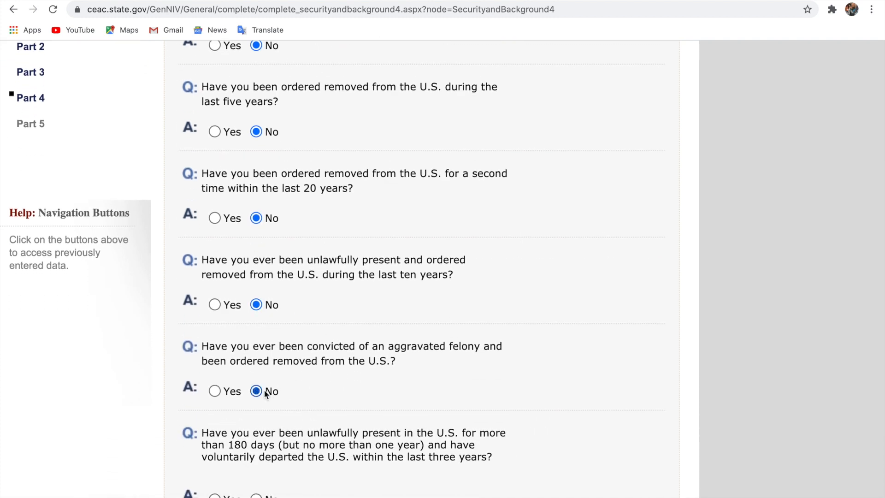
{"action": "scroll", "coordinate": [336, 418], "scroll_direction": "down", "scroll_amount": 3}
{"action": "left_click", "coordinate": [256, 423]}
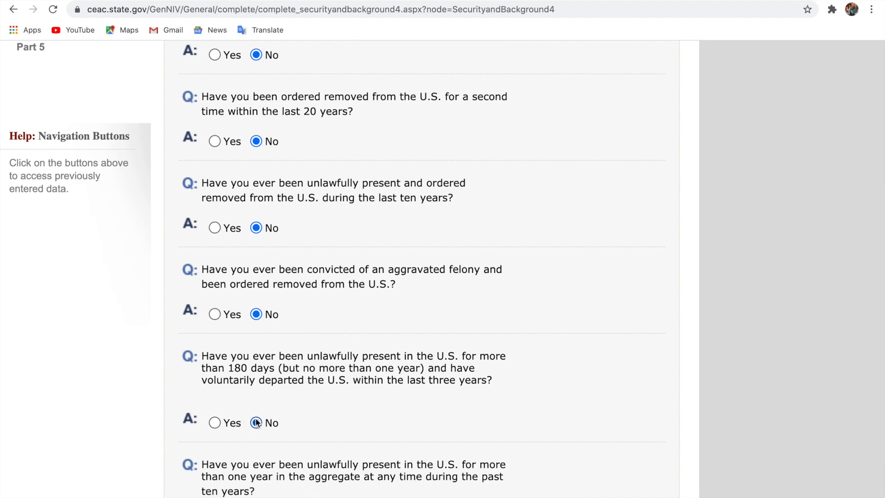
{"action": "scroll", "coordinate": [339, 415], "scroll_direction": "down", "scroll_amount": 5}
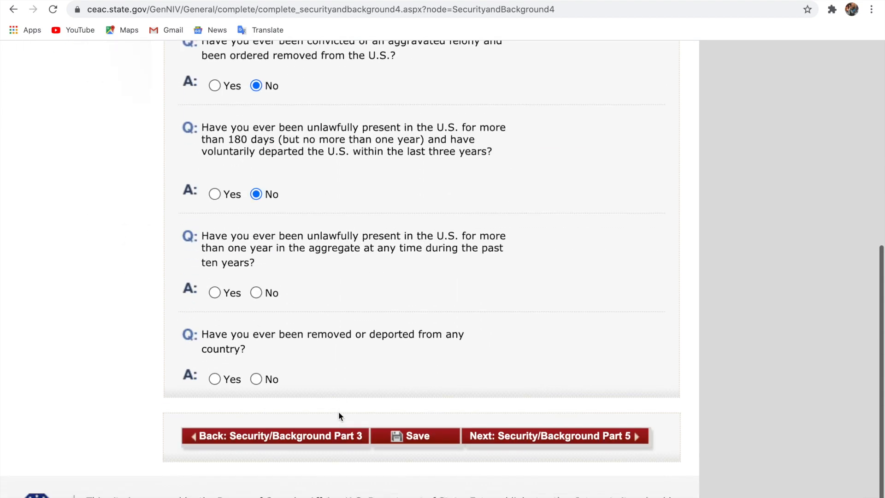
{"action": "left_click", "coordinate": [255, 293]}
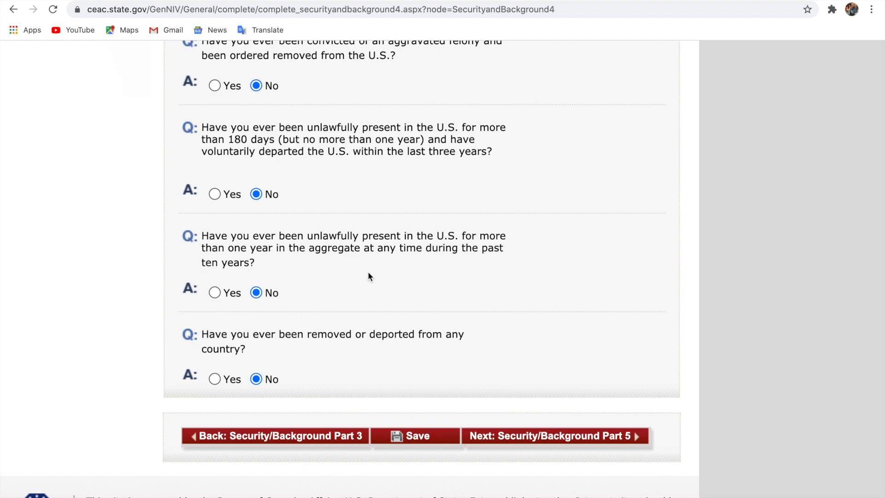
Open Security and Background Part 5 and answer No to custody, voting, tax-renunciation, J-visitor and labor-certification questions
{"action": "left_click", "coordinate": [523, 440]}
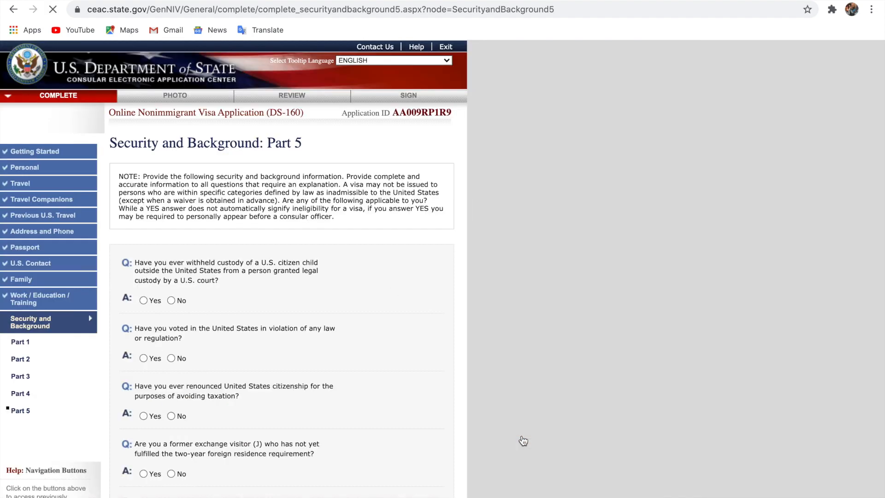
{"action": "scroll", "coordinate": [250, 414], "scroll_direction": "up", "scroll_amount": 5}
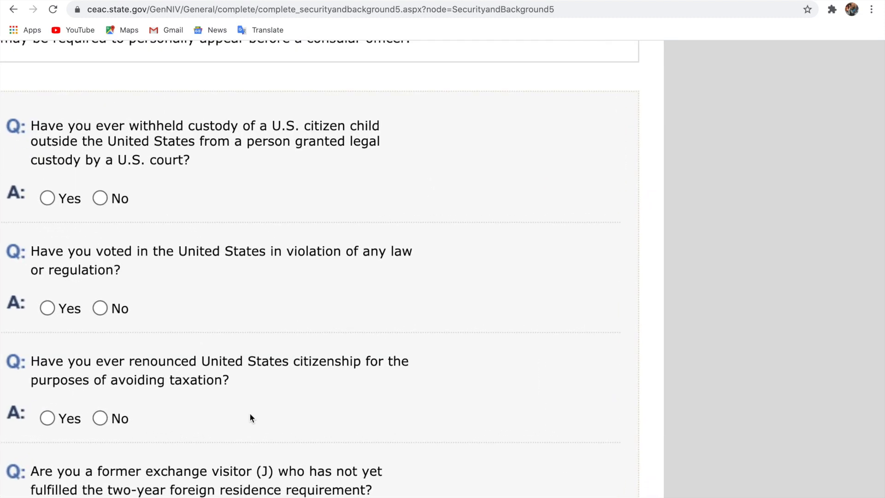
{"action": "scroll", "coordinate": [250, 413], "scroll_direction": "left", "scroll_amount": 3}
{"action": "scroll", "coordinate": [250, 414], "scroll_direction": "up", "scroll_amount": 2}
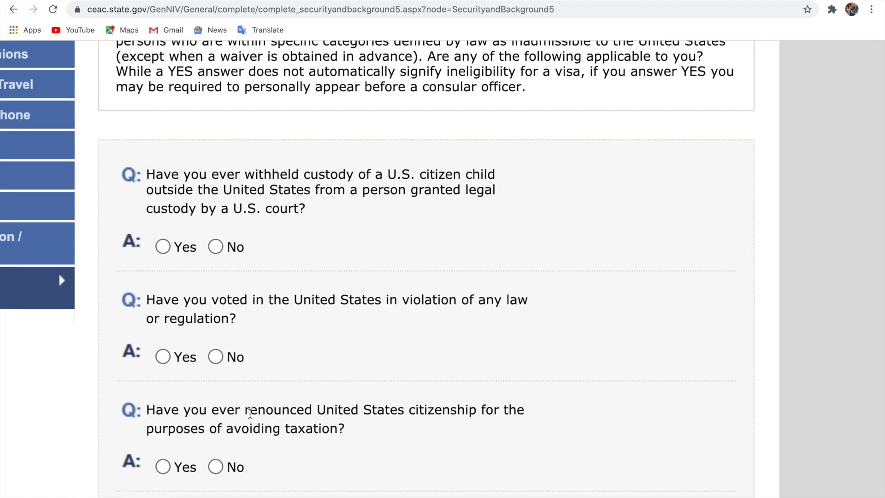
{"action": "left_click", "coordinate": [215, 247]}
{"action": "left_click", "coordinate": [217, 358]}
{"action": "scroll", "coordinate": [329, 370], "scroll_direction": "down", "scroll_amount": 2}
{"action": "left_click", "coordinate": [216, 379]}
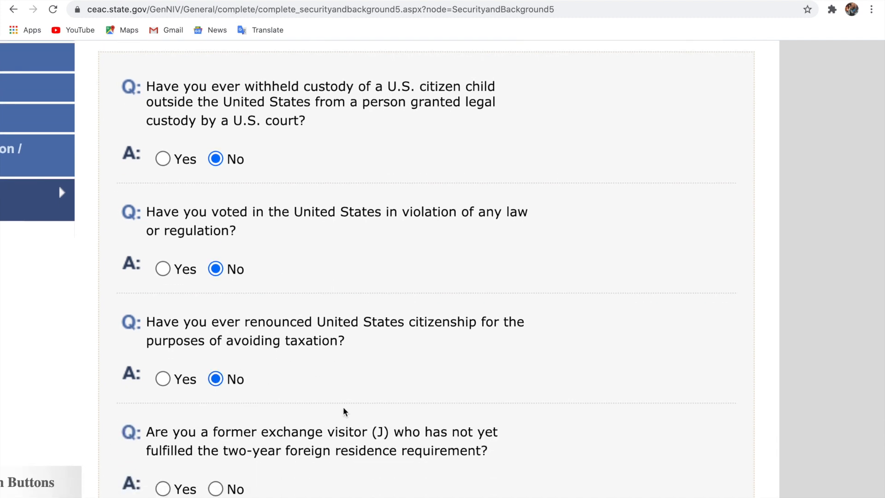
{"action": "scroll", "coordinate": [345, 411], "scroll_direction": "down", "scroll_amount": 3}
{"action": "left_click", "coordinate": [215, 348]}
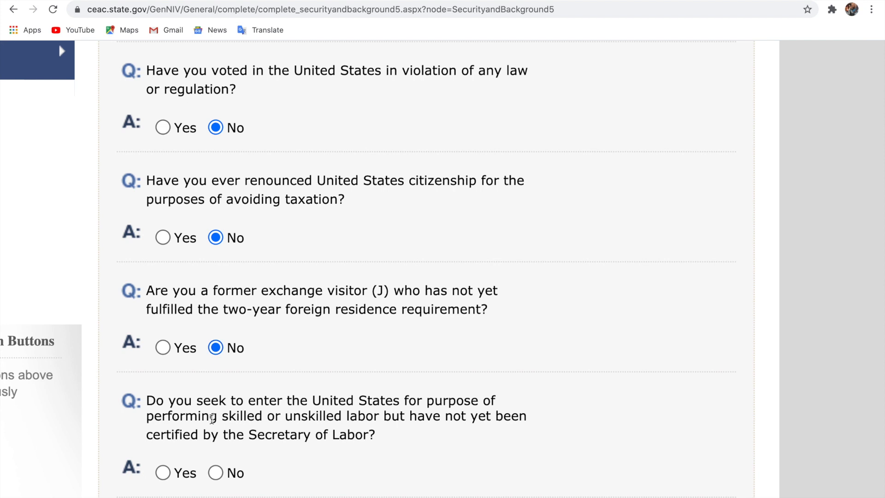
{"action": "left_click", "coordinate": [215, 472]}
Answer No to the medical graduate, health care, citizenship, military, polygamy and asylum questions, then submit
{"action": "scroll", "coordinate": [330, 486], "scroll_direction": "down", "scroll_amount": 4}
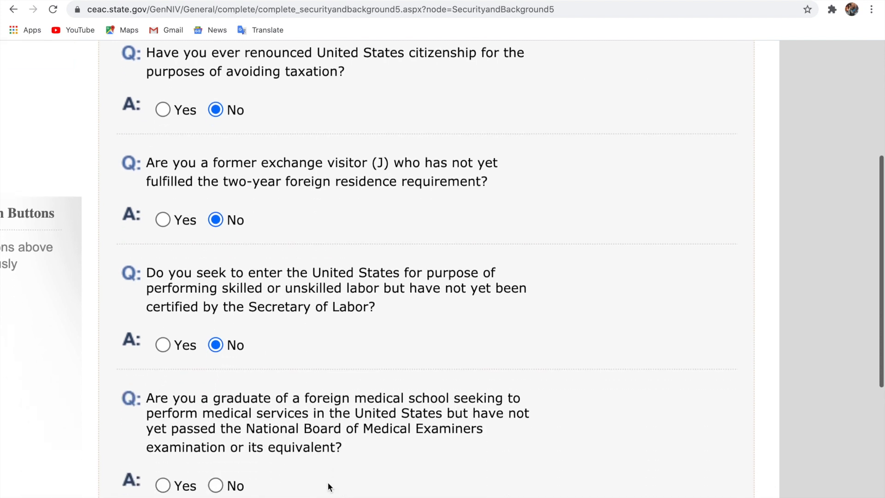
{"action": "left_click", "coordinate": [216, 437]}
{"action": "scroll", "coordinate": [378, 456], "scroll_direction": "down", "scroll_amount": 5}
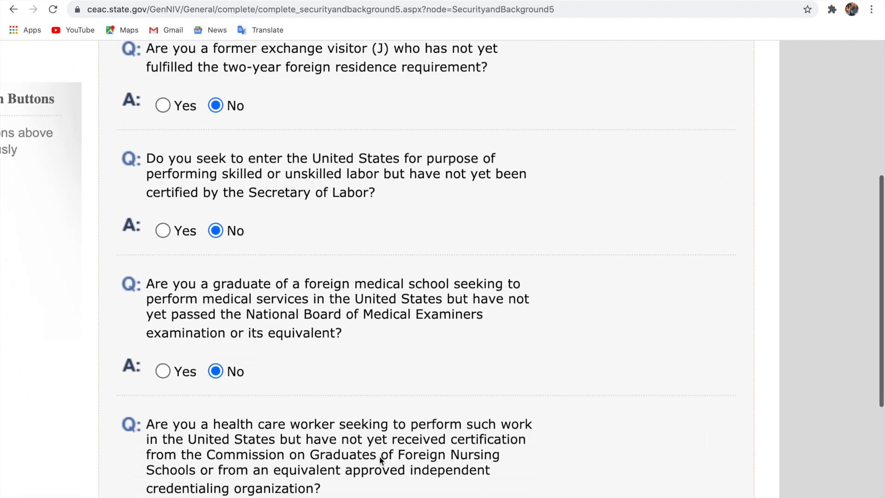
{"action": "left_click", "coordinate": [215, 389]}
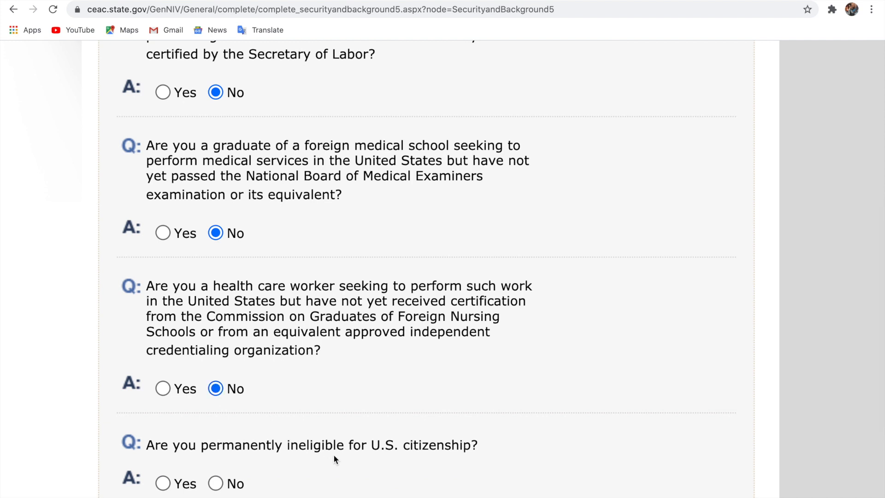
{"action": "scroll", "coordinate": [334, 454], "scroll_direction": "down", "scroll_amount": 2}
{"action": "left_click", "coordinate": [215, 374]}
{"action": "scroll", "coordinate": [334, 417], "scroll_direction": "down", "scroll_amount": 4}
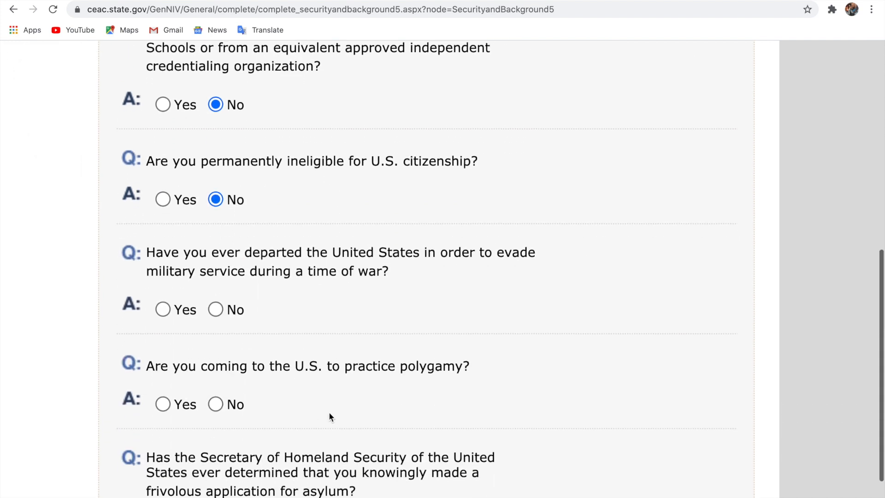
{"action": "left_click", "coordinate": [217, 310]}
{"action": "left_click", "coordinate": [217, 405]}
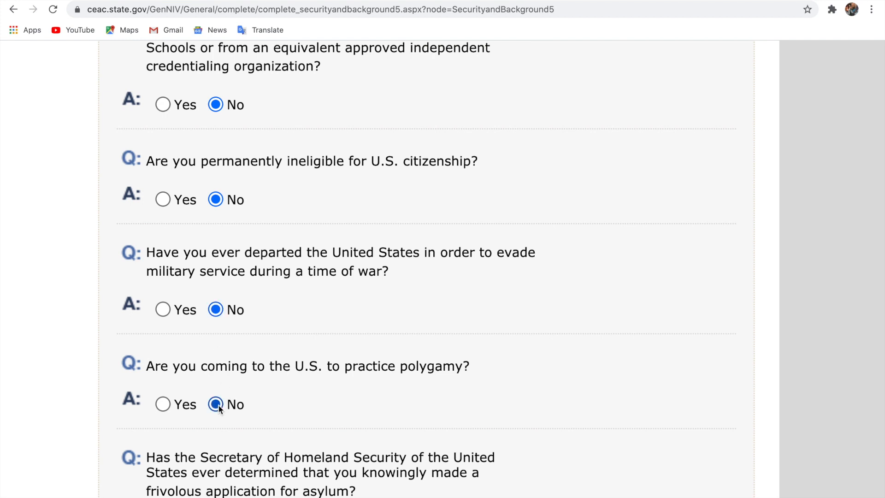
{"action": "scroll", "coordinate": [325, 422], "scroll_direction": "down", "scroll_amount": 3}
{"action": "scroll", "coordinate": [325, 421], "scroll_direction": "down", "scroll_amount": 2}
{"action": "left_click", "coordinate": [215, 322]}
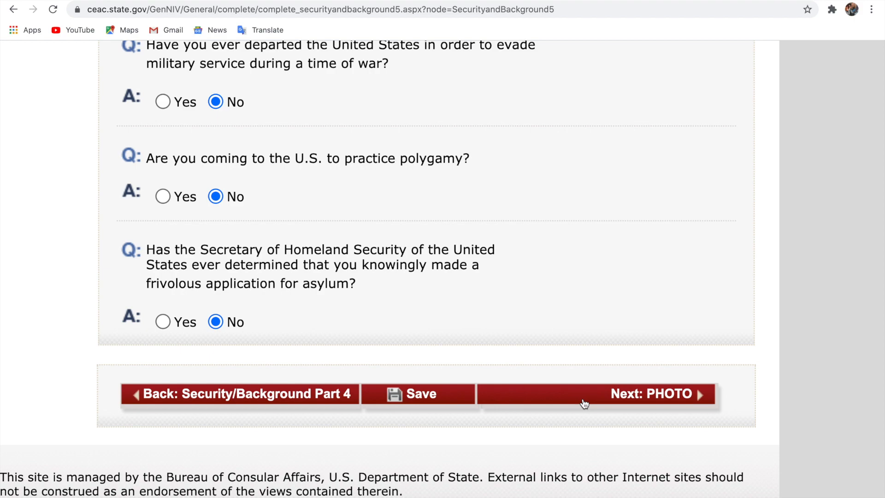
{"action": "scroll", "coordinate": [584, 404], "scroll_direction": "up", "scroll_amount": 7}
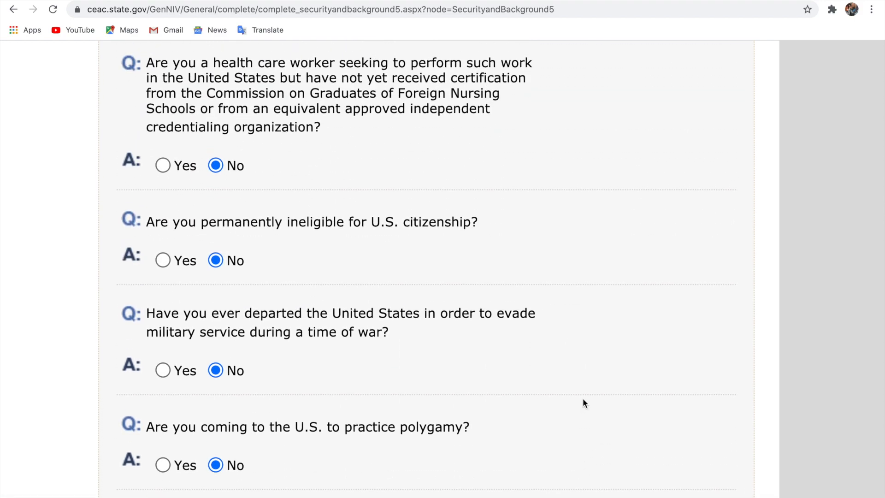
{"action": "scroll", "coordinate": [583, 403], "scroll_direction": "down", "scroll_amount": 7}
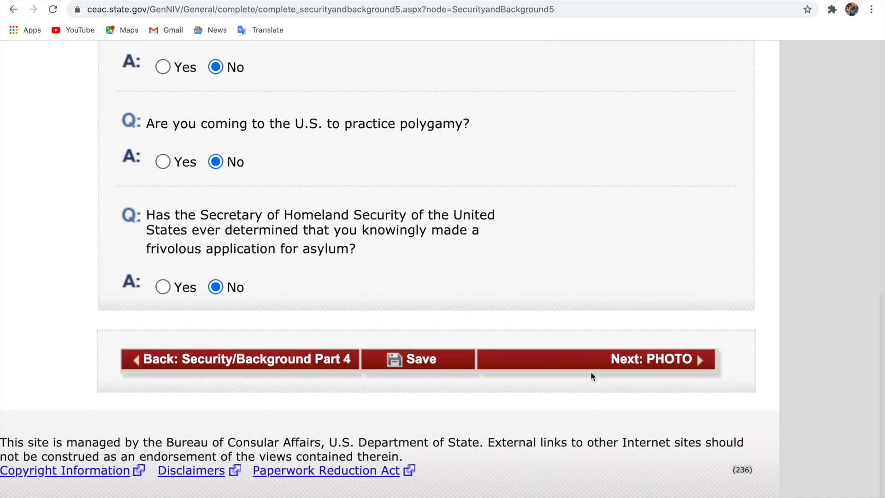
{"action": "left_click", "coordinate": [592, 365]}
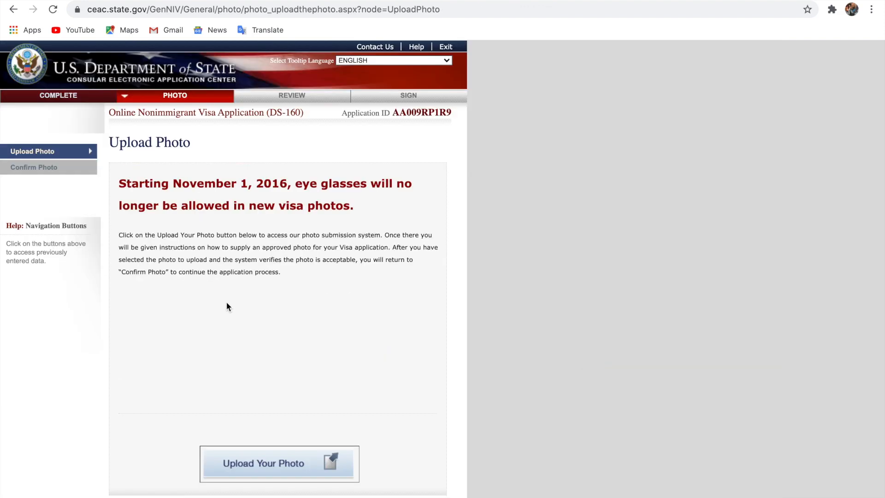
Scroll through the Upload Photo page's photo submission instructions
{"action": "scroll", "coordinate": [227, 304], "scroll_direction": "down", "scroll_amount": 2}
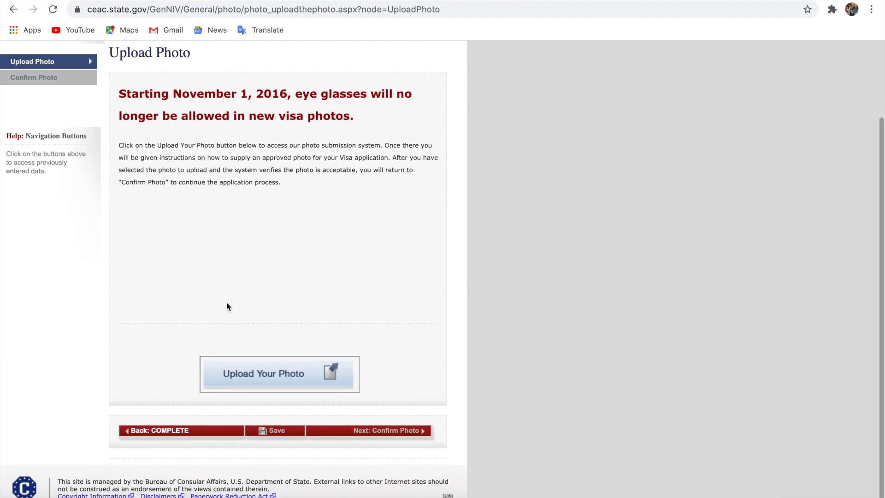
{"action": "scroll", "coordinate": [226, 307], "scroll_direction": "up", "scroll_amount": 2}
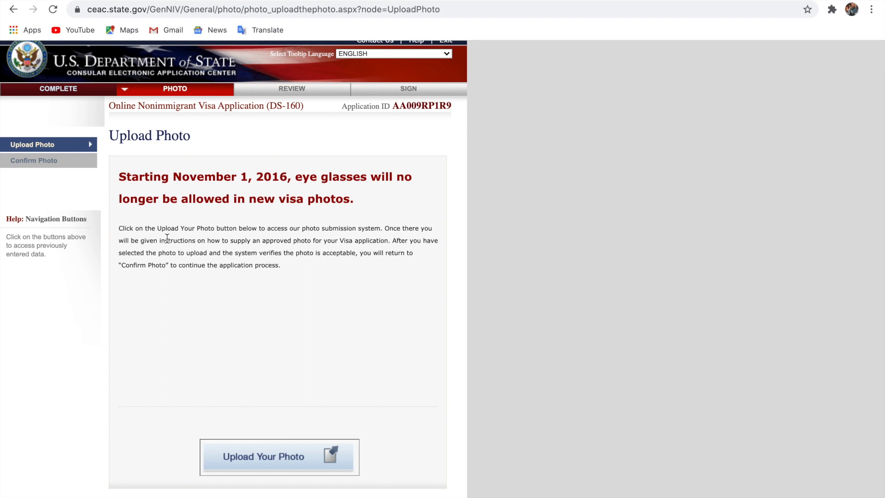
{"action": "scroll", "coordinate": [259, 457], "scroll_direction": "down", "scroll_amount": 3}
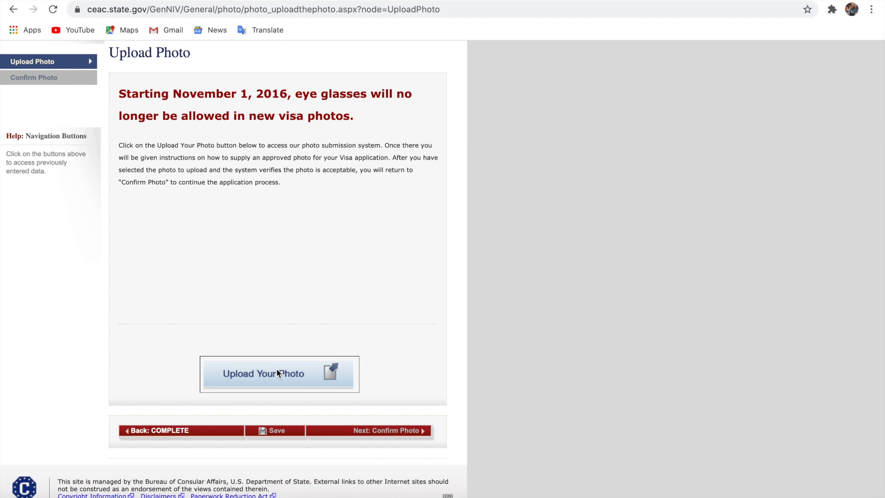
Launch the photo submission system and find the Choose File field and No Photo Uploaded placeholder
{"action": "left_click", "coordinate": [267, 375]}
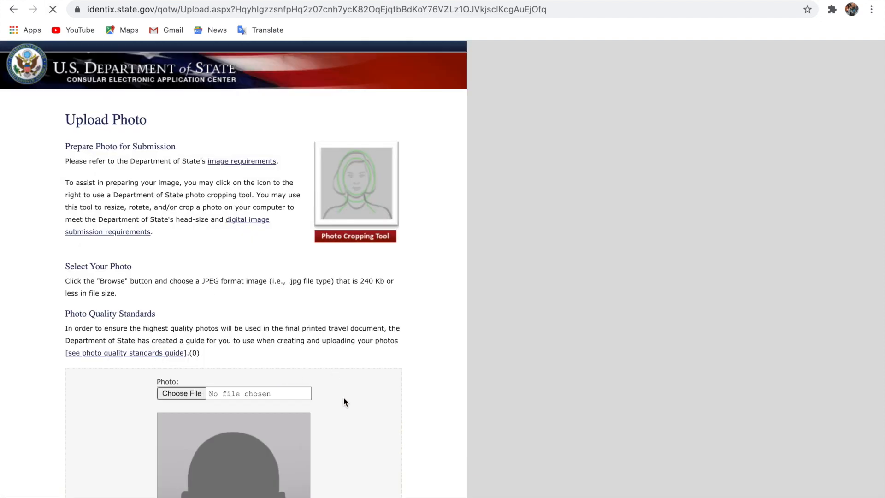
{"action": "scroll", "coordinate": [343, 401], "scroll_direction": "down", "scroll_amount": 4}
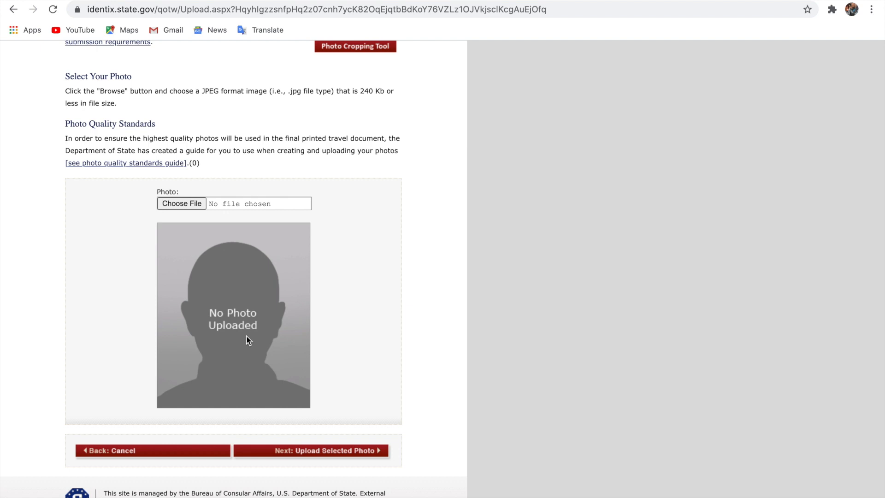
{"action": "scroll", "coordinate": [171, 249], "scroll_direction": "up", "scroll_amount": 3}
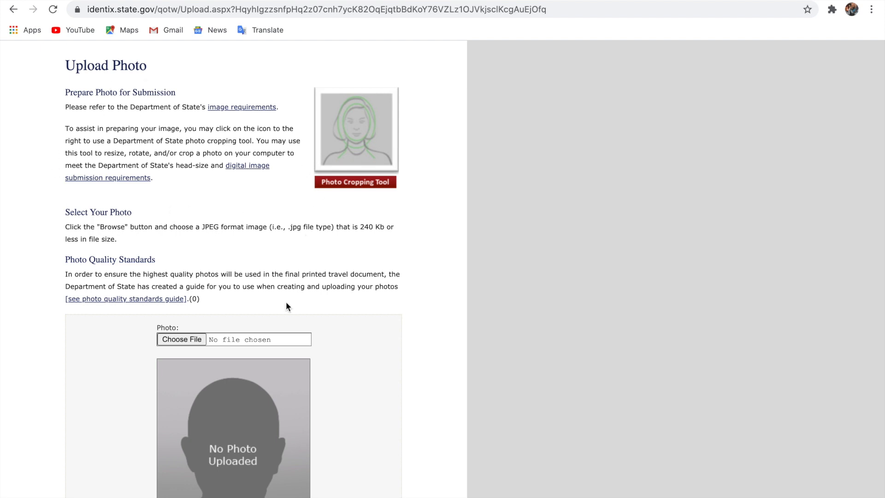
{"action": "scroll", "coordinate": [286, 303], "scroll_direction": "down", "scroll_amount": 1}
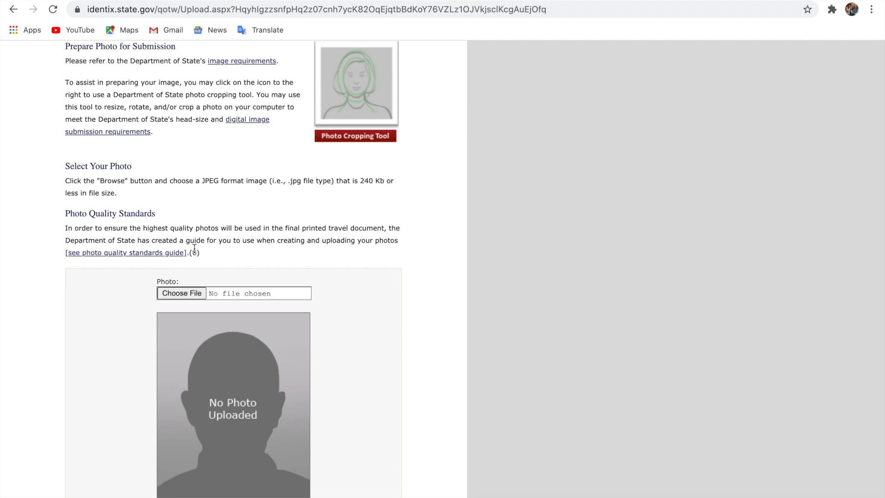
{"action": "scroll", "coordinate": [194, 249], "scroll_direction": "down", "scroll_amount": 2}
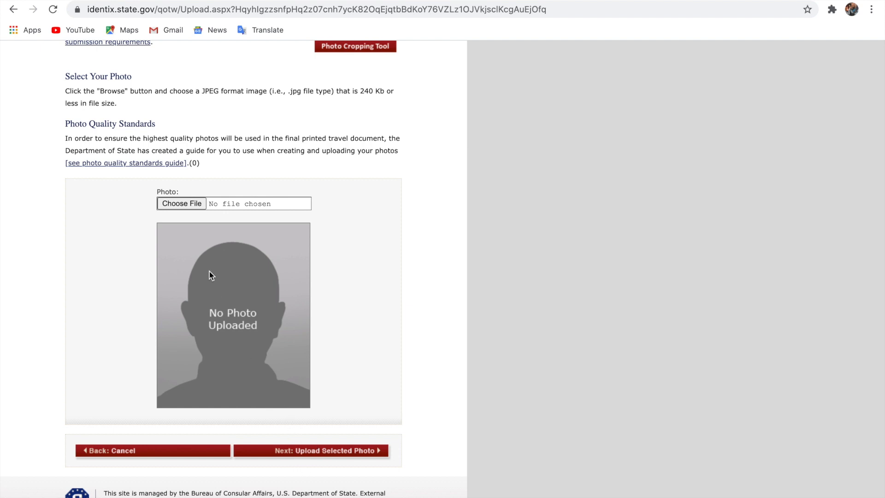
Cancel the file picker and try submitting without any photo chosen
{"action": "left_click", "coordinate": [176, 205]}
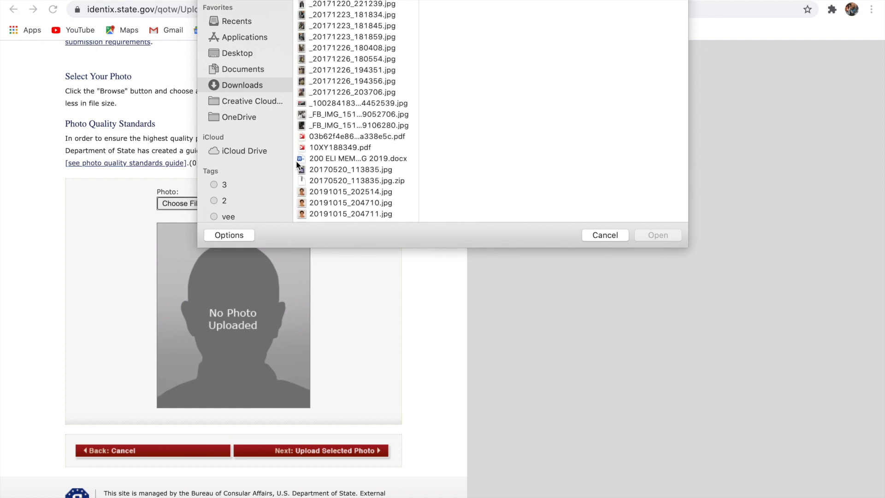
{"action": "left_click", "coordinate": [601, 238]}
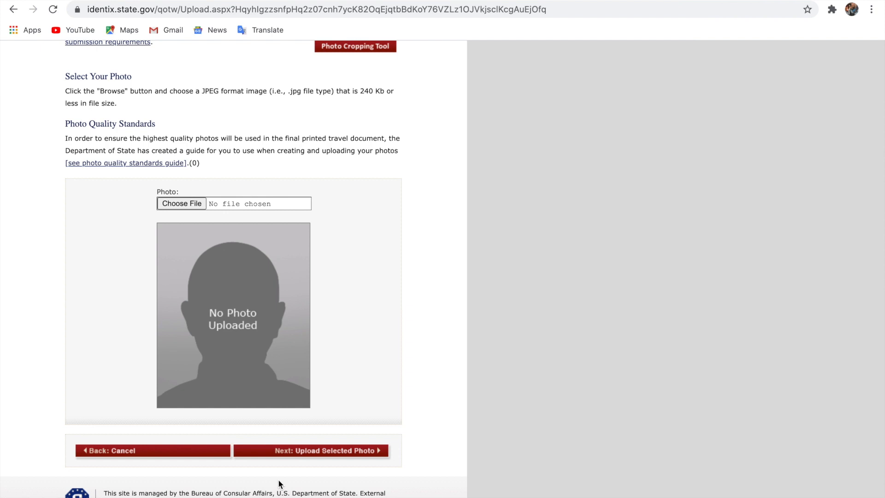
{"action": "left_click", "coordinate": [321, 456]}
Choose _20171220_221239.jpg and upload it, getting the 'exceeds maximum file size of 240 KB' error
{"action": "scroll", "coordinate": [298, 391], "scroll_direction": "down", "scroll_amount": 5}
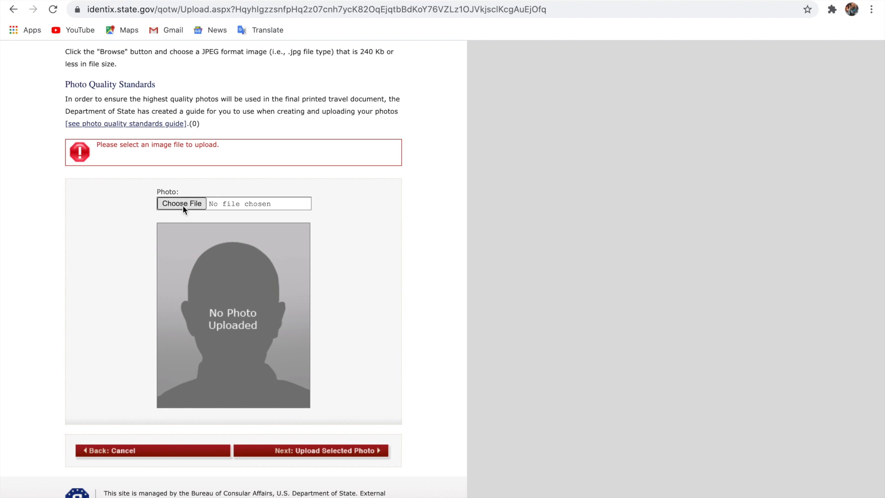
{"action": "left_click", "coordinate": [182, 204]}
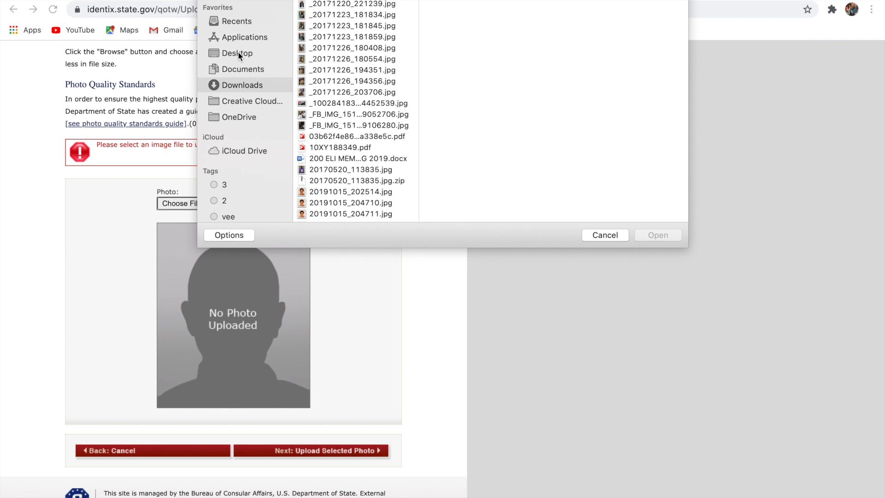
{"action": "left_click", "coordinate": [330, 4]}
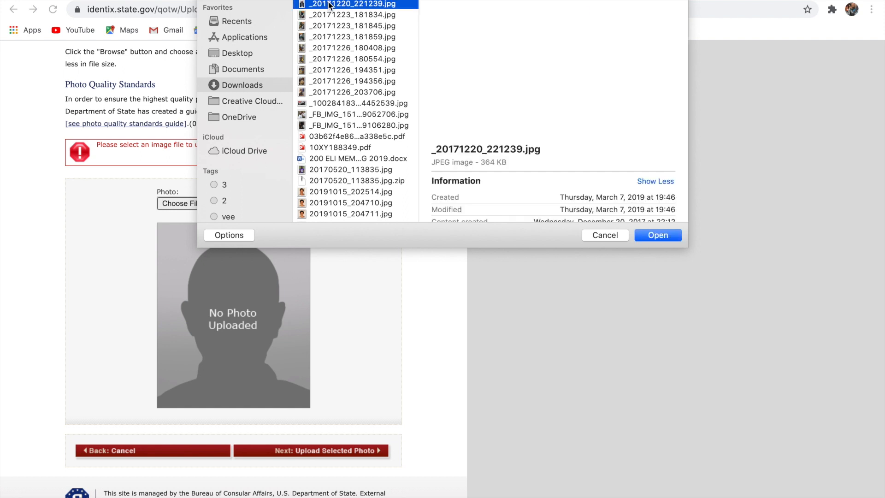
{"action": "left_click", "coordinate": [653, 235]}
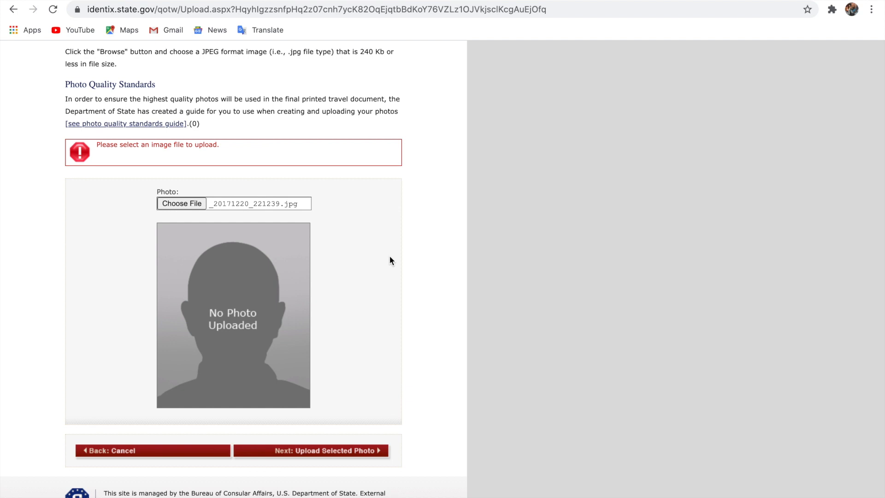
{"action": "left_click", "coordinate": [337, 455]}
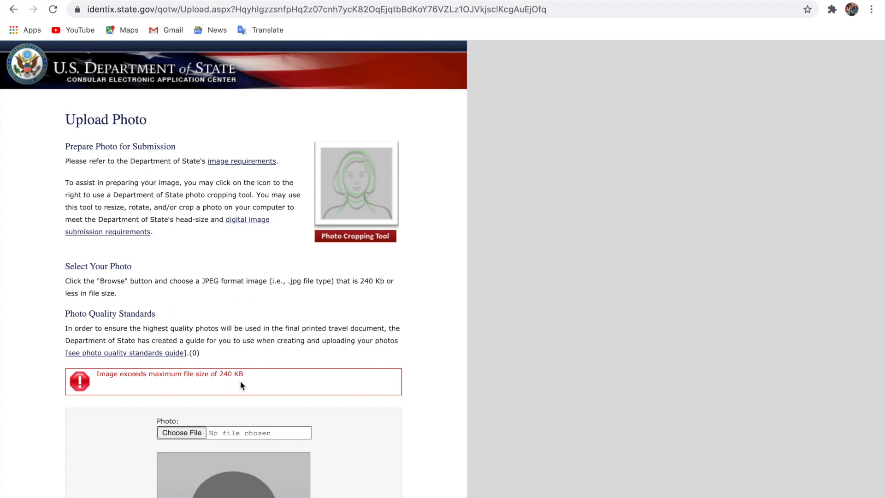
Open the file picker and navigate to the Desktop Pictures folder
{"action": "scroll", "coordinate": [240, 384], "scroll_direction": "down", "scroll_amount": 5}
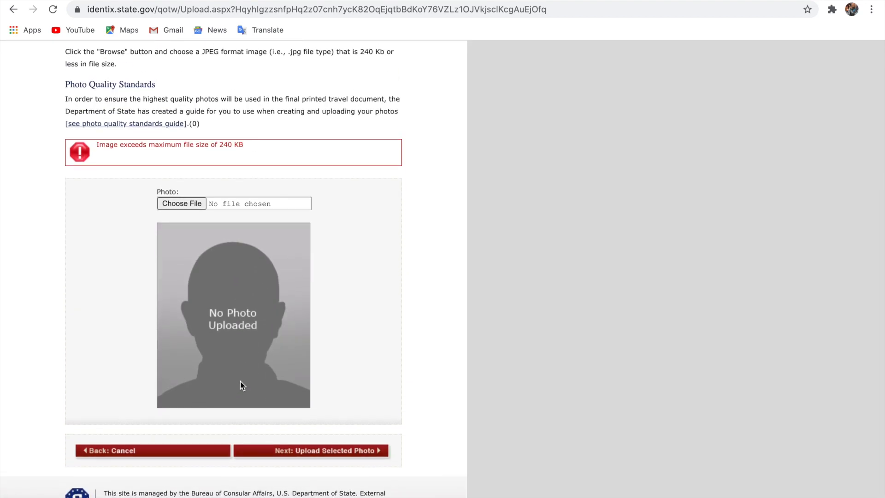
{"action": "scroll", "coordinate": [181, 244], "scroll_direction": "up", "scroll_amount": 3}
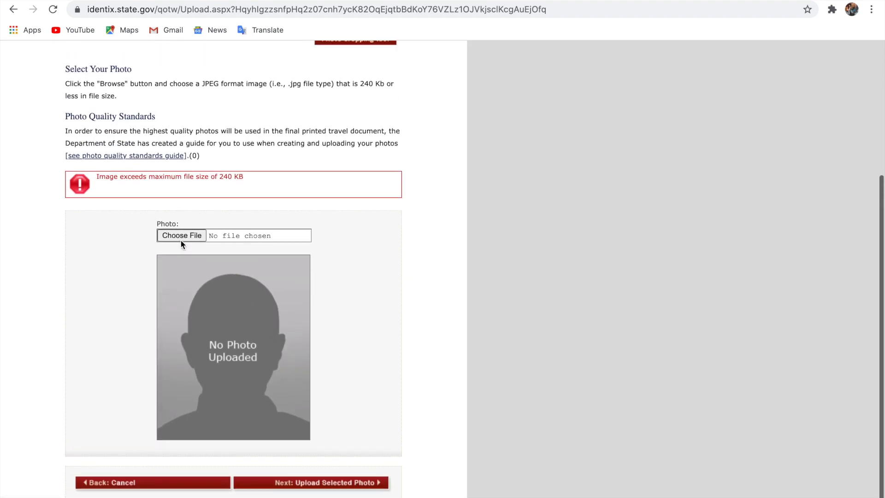
{"action": "scroll", "coordinate": [182, 295], "scroll_direction": "up", "scroll_amount": 2}
{"action": "scroll", "coordinate": [182, 296], "scroll_direction": "down", "scroll_amount": 2}
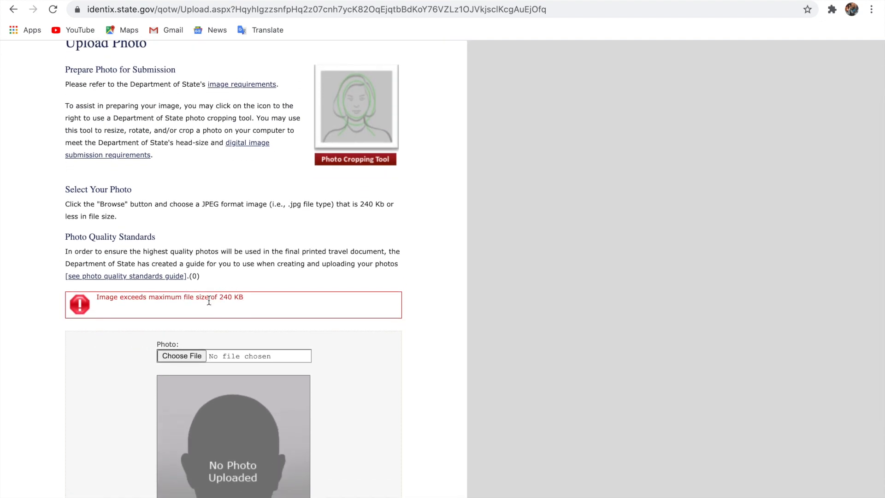
{"action": "left_click", "coordinate": [180, 356]}
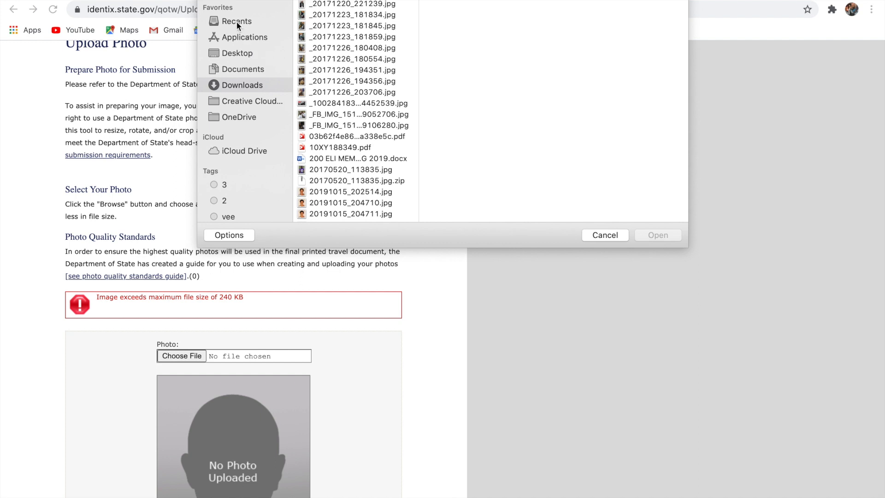
{"action": "left_click", "coordinate": [237, 53]}
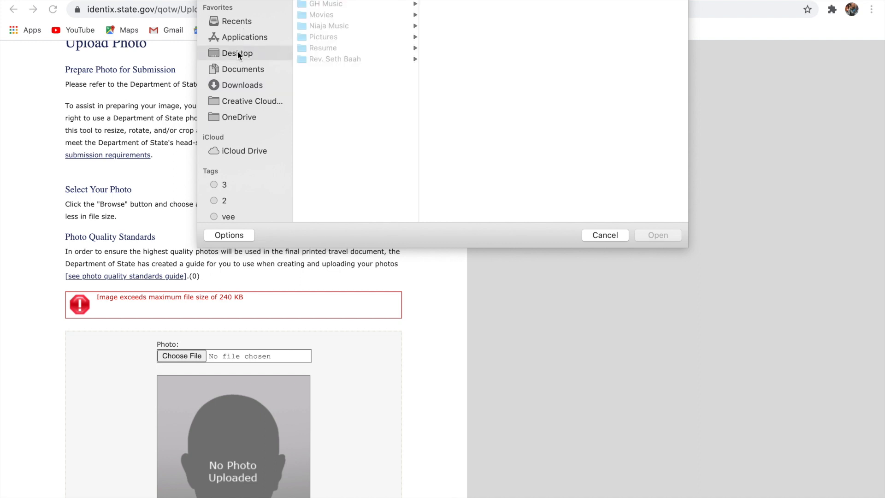
{"action": "left_click", "coordinate": [325, 35]}
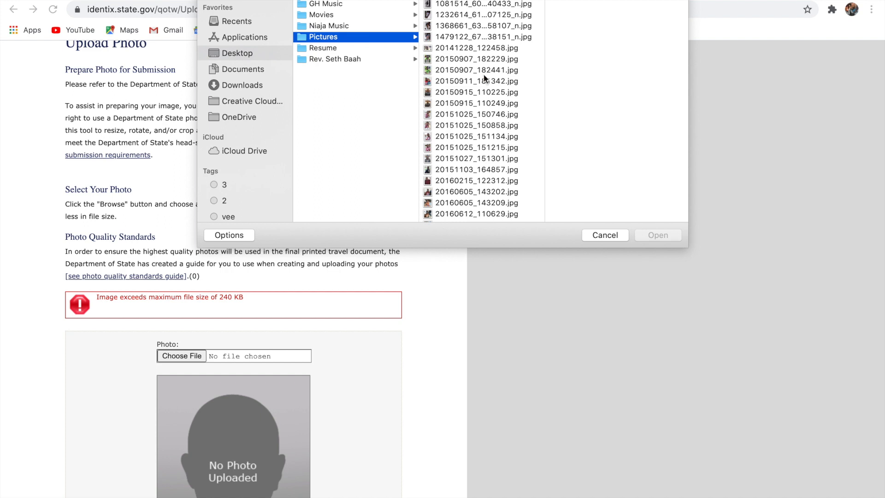
Preview several photos and choose the 159 KB 20161231_104603.jpg for upload
{"action": "left_click", "coordinate": [464, 158]}
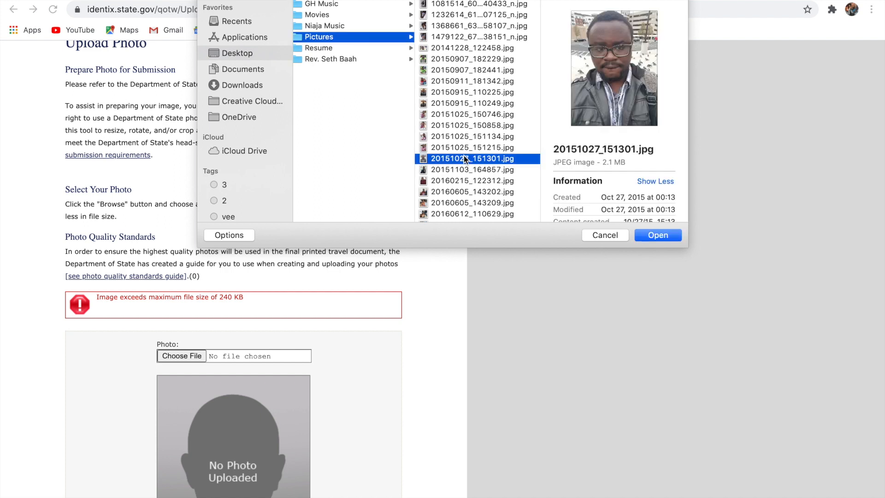
{"action": "left_click", "coordinate": [466, 169]}
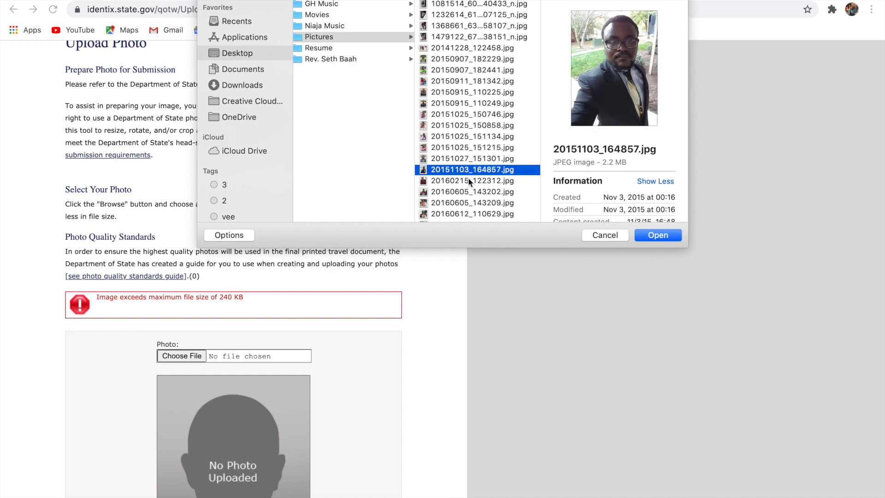
{"action": "left_click", "coordinate": [470, 181]}
{"action": "left_click", "coordinate": [471, 191]}
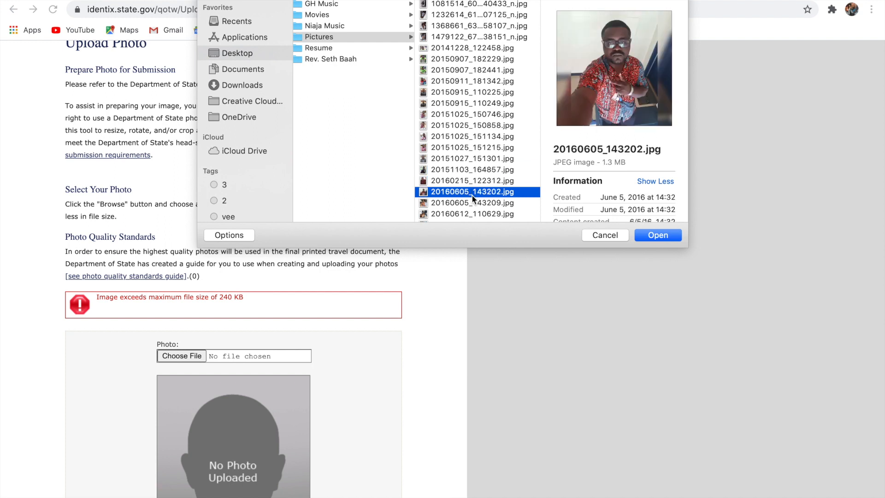
{"action": "left_click", "coordinate": [473, 202]}
{"action": "scroll", "coordinate": [472, 200], "scroll_direction": "down", "scroll_amount": 3}
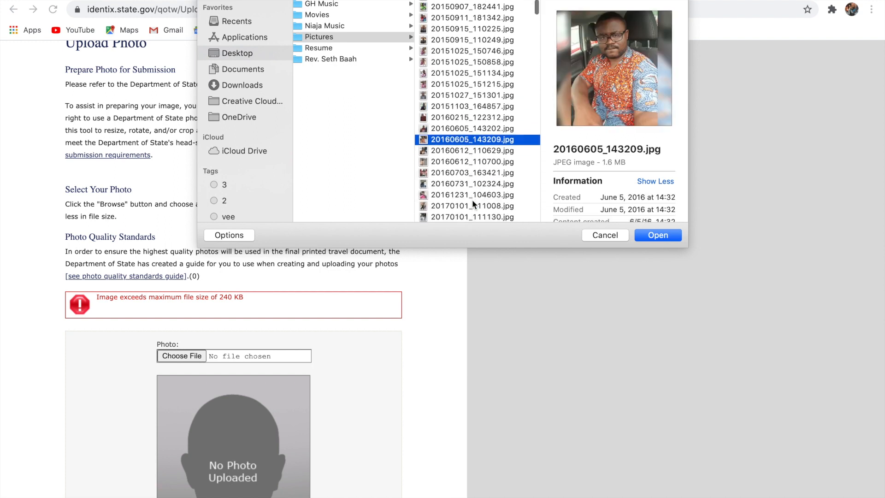
{"action": "left_click", "coordinate": [464, 148]}
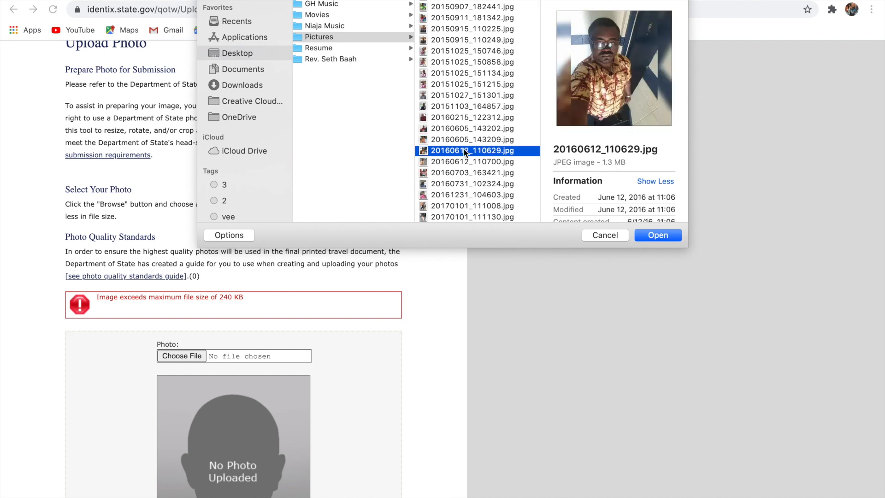
{"action": "key", "text": "Down"}
{"action": "key", "text": "Down"}
{"action": "key", "text": "Down"}
{"action": "key", "text": "Down"}
{"action": "key", "text": "Down"}
{"action": "key", "text": "Down"}
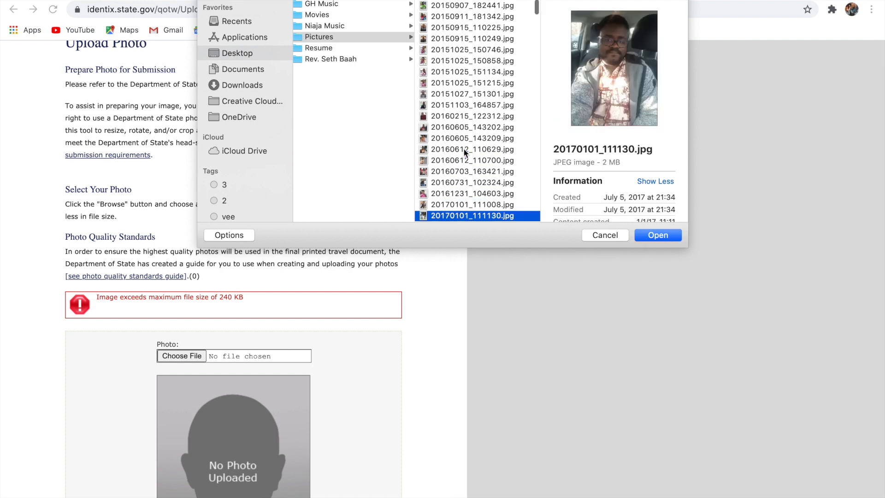
{"action": "key", "text": "Up"}
{"action": "key", "text": "Up"}
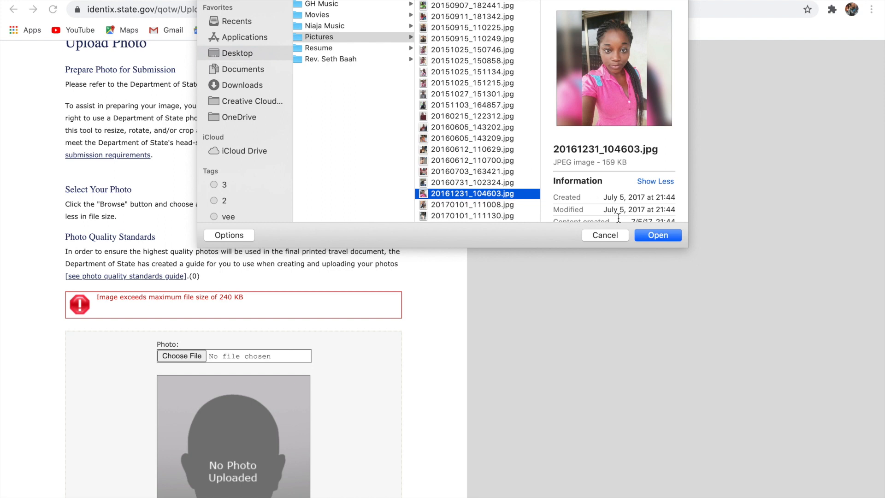
{"action": "left_click", "coordinate": [649, 238]}
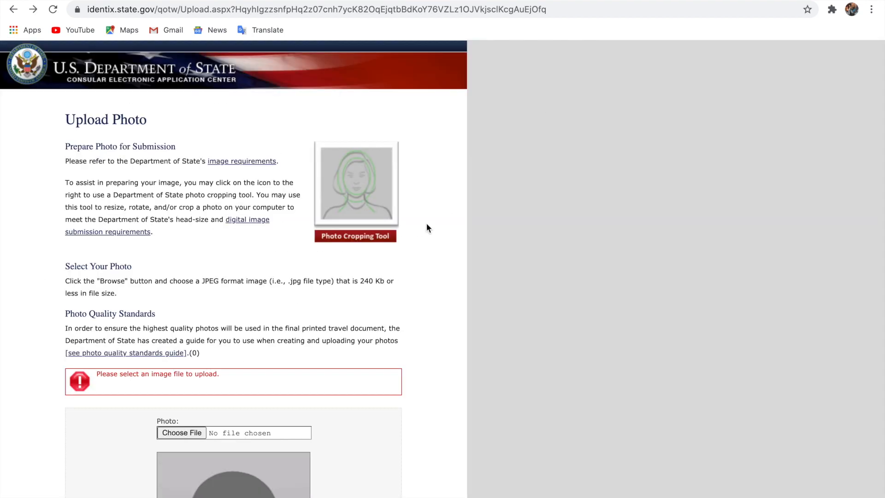
Reopen the file picker in the Desktop Pictures folder
{"action": "scroll", "coordinate": [427, 224], "scroll_direction": "down", "scroll_amount": 3}
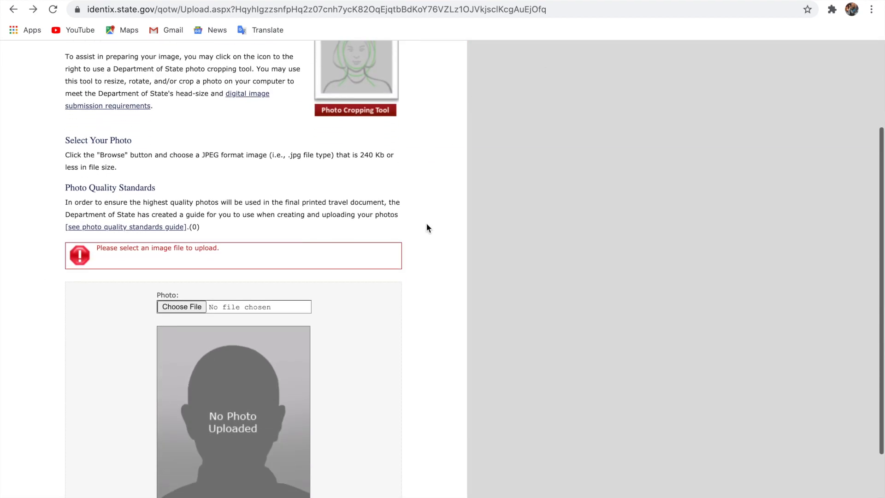
{"action": "scroll", "coordinate": [427, 223], "scroll_direction": "up", "scroll_amount": 3, "text": "ctrl"}
{"action": "scroll", "coordinate": [428, 226], "scroll_direction": "left", "scroll_amount": 5}
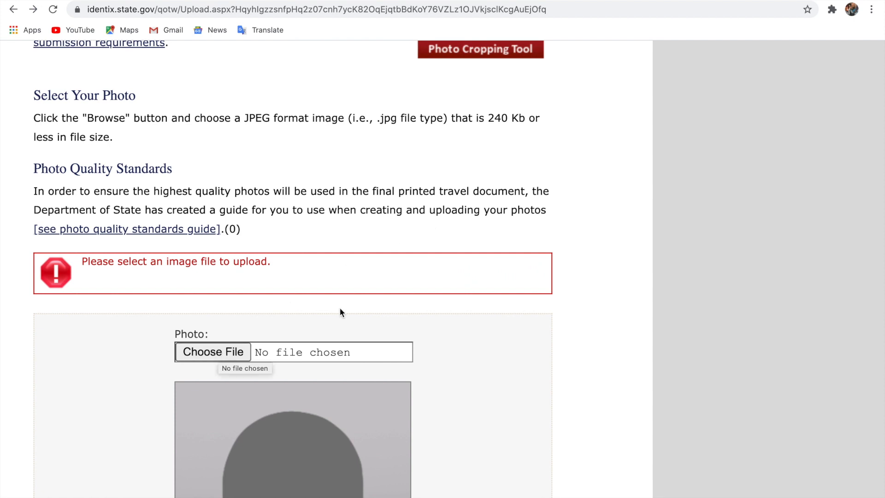
{"action": "scroll", "coordinate": [339, 308], "scroll_direction": "left", "scroll_amount": 2}
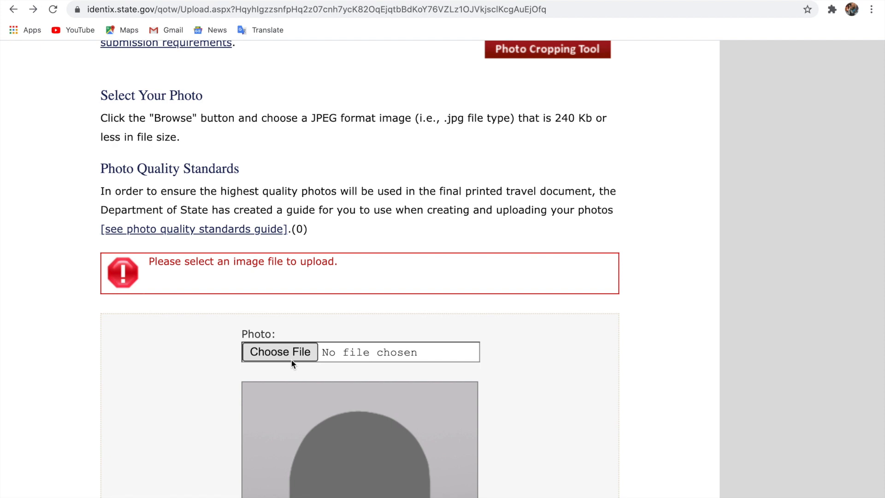
{"action": "left_click", "coordinate": [291, 358]}
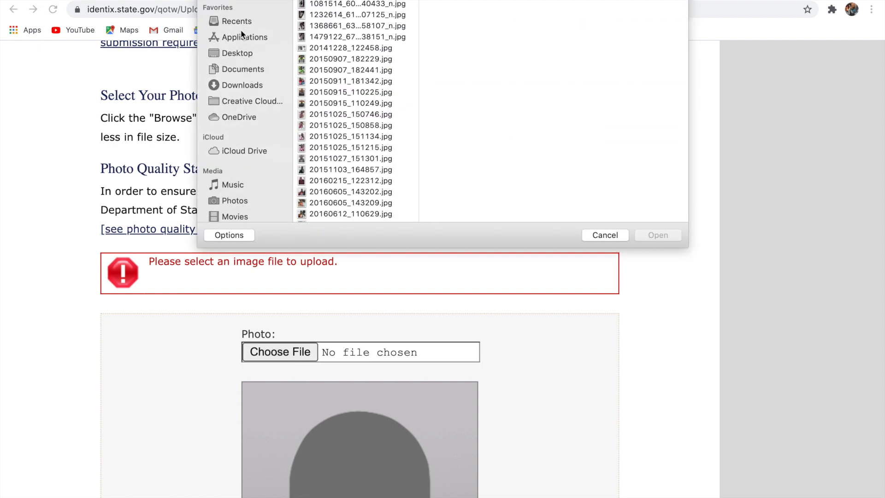
{"action": "left_click", "coordinate": [241, 49]}
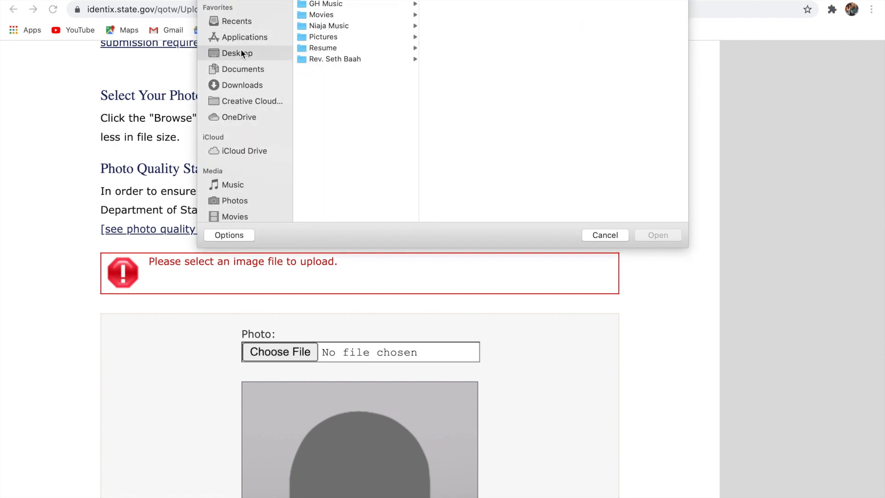
{"action": "left_click", "coordinate": [332, 37]}
Select the 159 KB 20161231_104603.jpg again as the photo to upload
{"action": "left_click", "coordinate": [483, 105]}
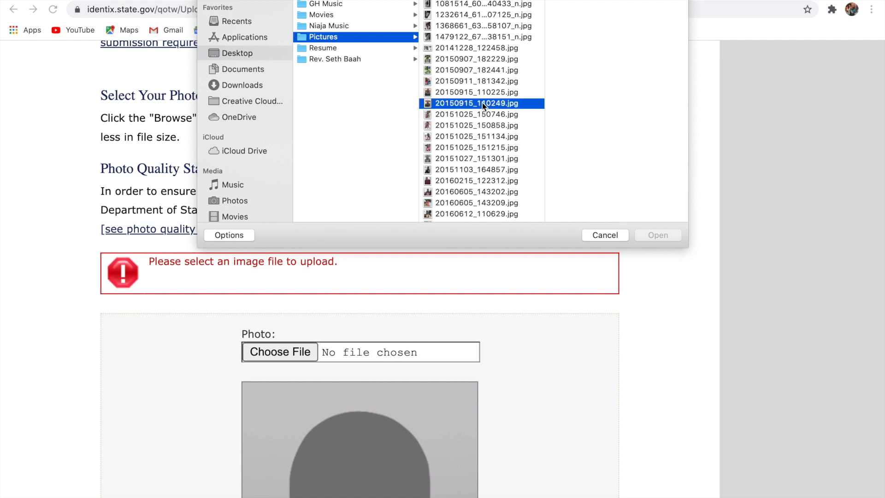
{"action": "key", "text": "Down"}
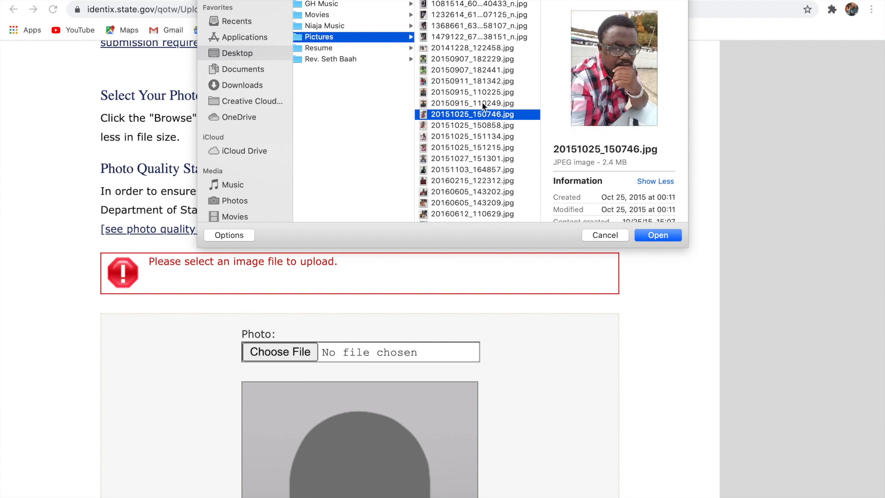
{"action": "key", "text": "Down"}
{"action": "key", "text": "Down"}
{"action": "key", "text": "Down"}
{"action": "key", "text": "Down"}
{"action": "key", "text": "Down"}
{"action": "key", "text": "Down"}
{"action": "key", "text": "Down"}
{"action": "key", "text": "Down"}
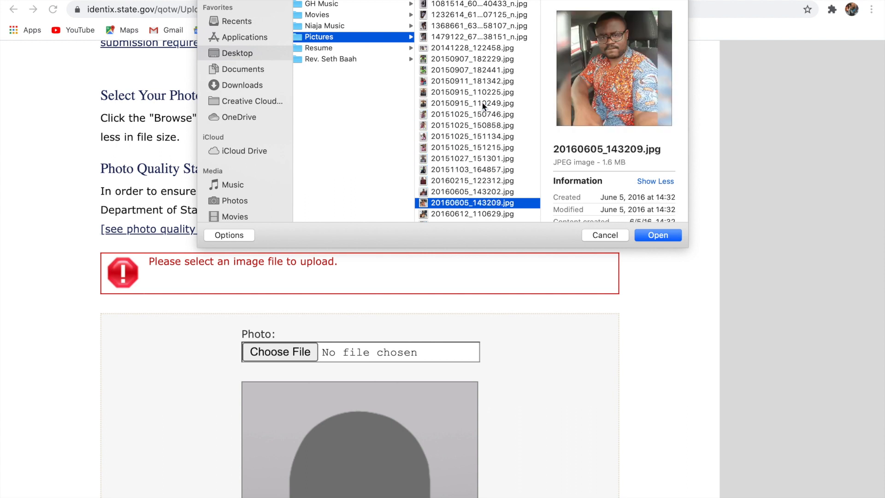
{"action": "key", "text": "Down"}
{"action": "key", "text": "Down"}
{"action": "key", "text": "Down"}
{"action": "key", "text": "Down"}
{"action": "key", "text": "Down"}
{"action": "key", "text": "Down"}
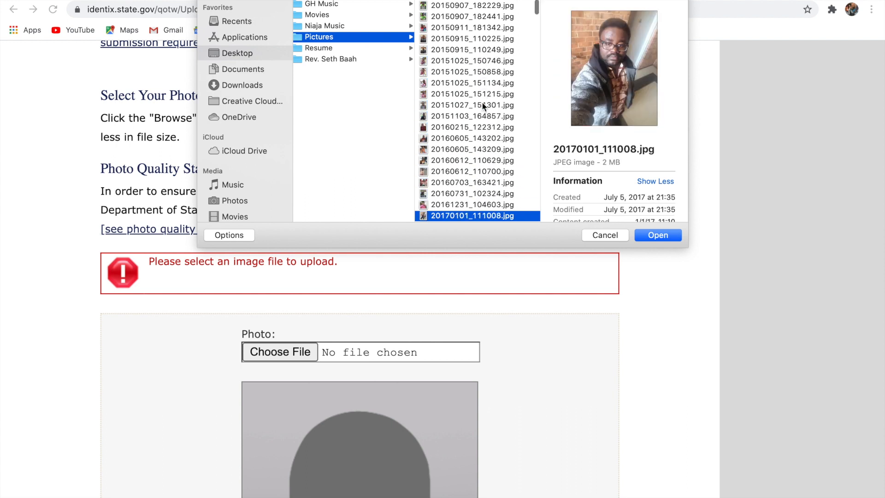
{"action": "key", "text": "Up"}
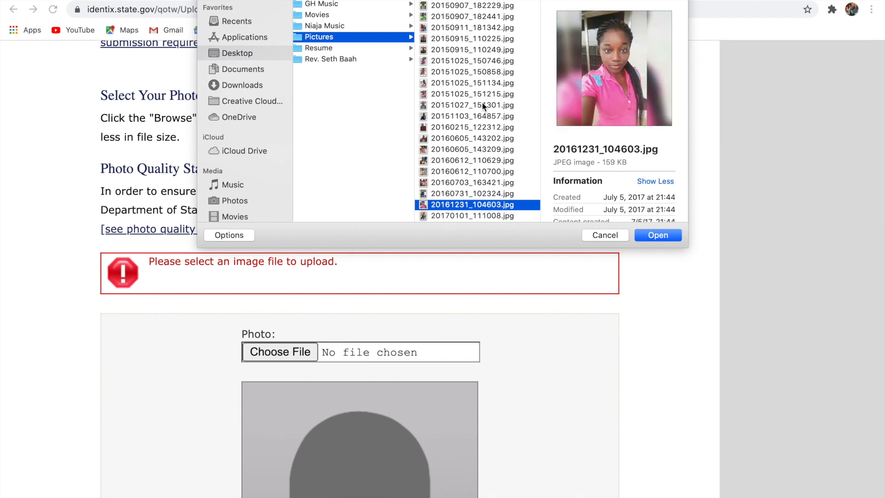
{"action": "left_click", "coordinate": [667, 235]}
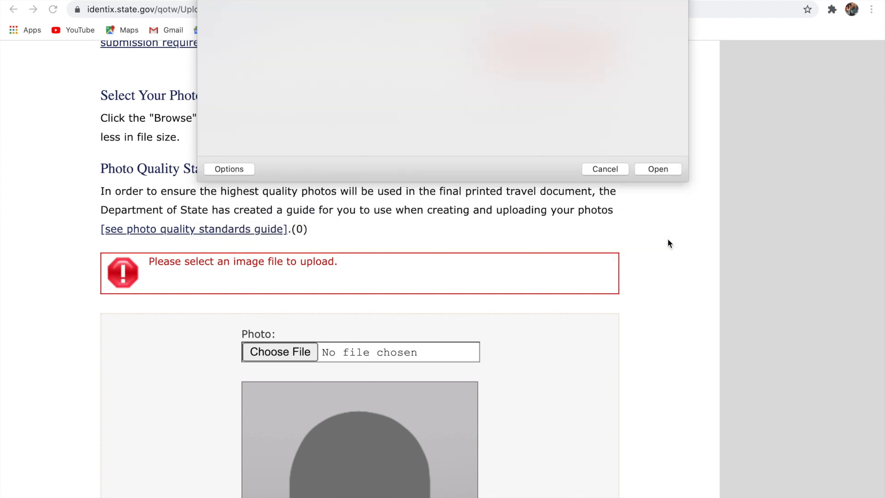
{"action": "scroll", "coordinate": [527, 379], "scroll_direction": "down", "scroll_amount": 6}
{"action": "scroll", "coordinate": [526, 380], "scroll_direction": "down", "scroll_amount": 1}
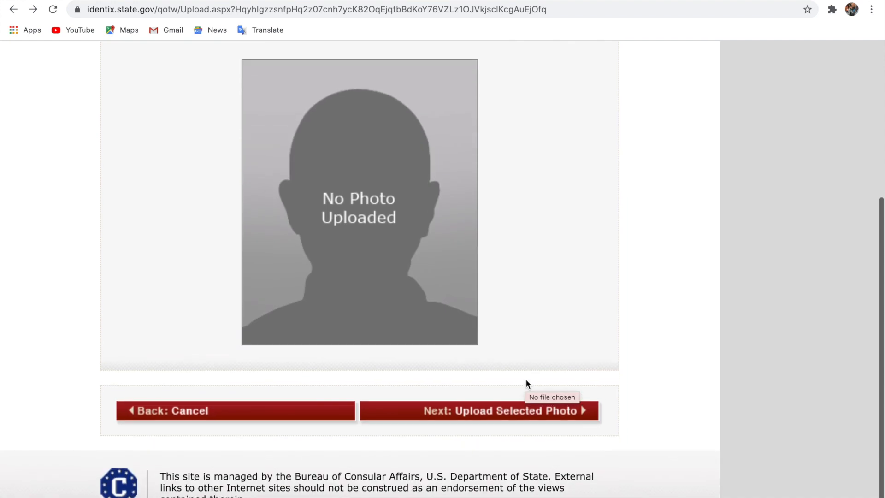
Upload 20161231_104603.jpg and review its quality result: failed because illumination appears poor
{"action": "left_click", "coordinate": [497, 412]}
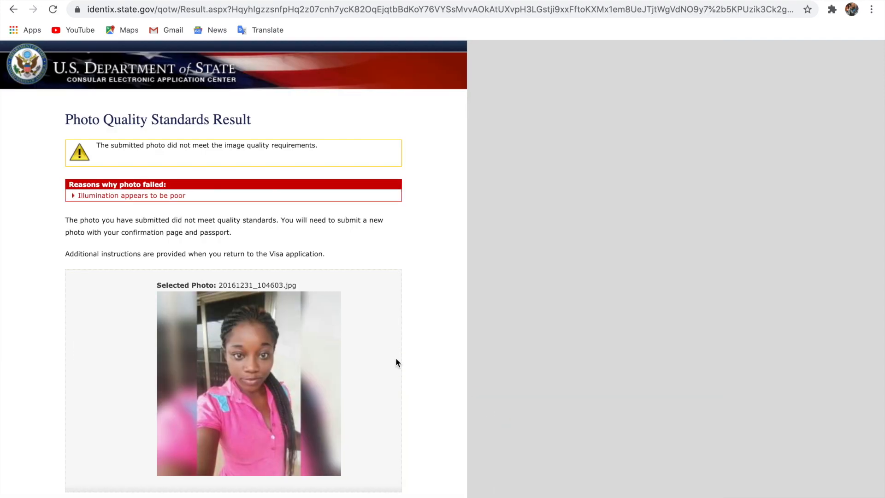
{"action": "scroll", "coordinate": [395, 362], "scroll_direction": "down", "scroll_amount": 1}
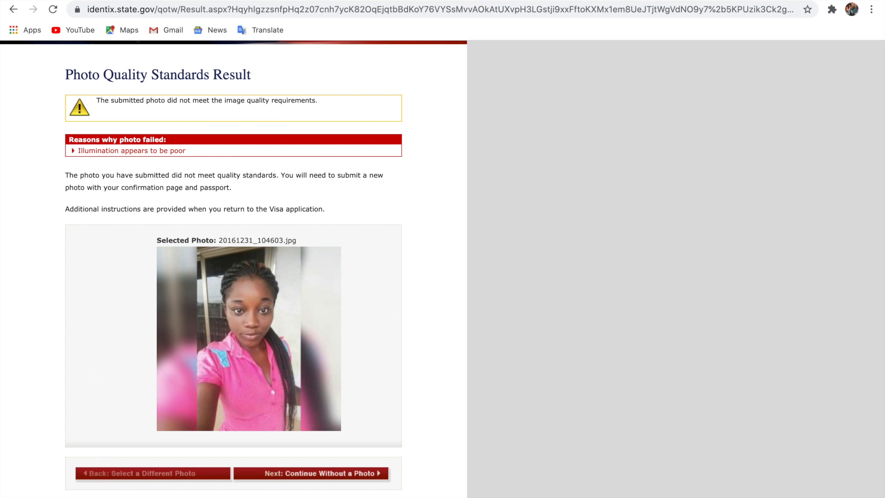
Skip the failed photo with 'Continue Without a Photo' to reach the Confirm Photo page
{"action": "scroll", "coordinate": [104, 454], "scroll_direction": "down", "scroll_amount": 1}
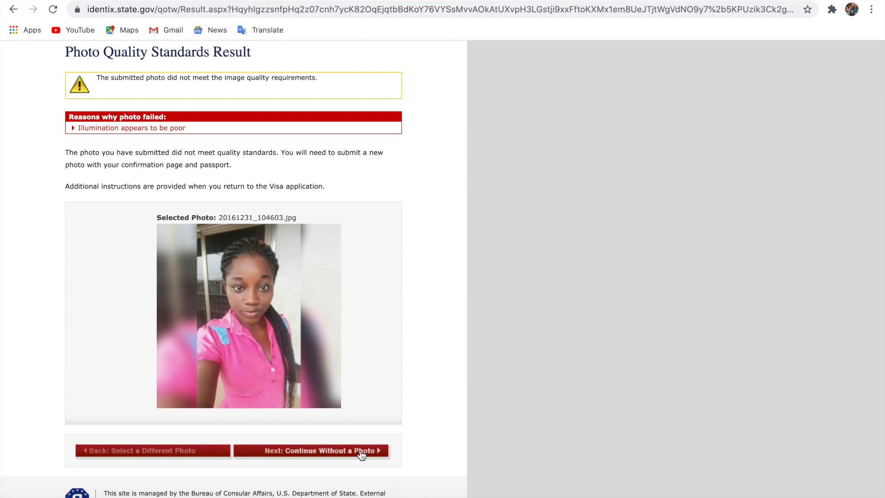
{"action": "left_click", "coordinate": [361, 455]}
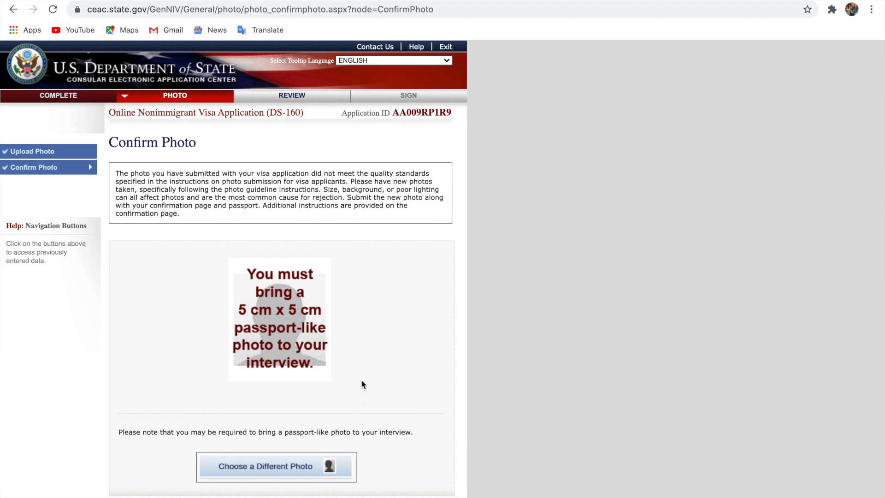
{"action": "scroll", "coordinate": [362, 381], "scroll_direction": "down", "scroll_amount": 2}
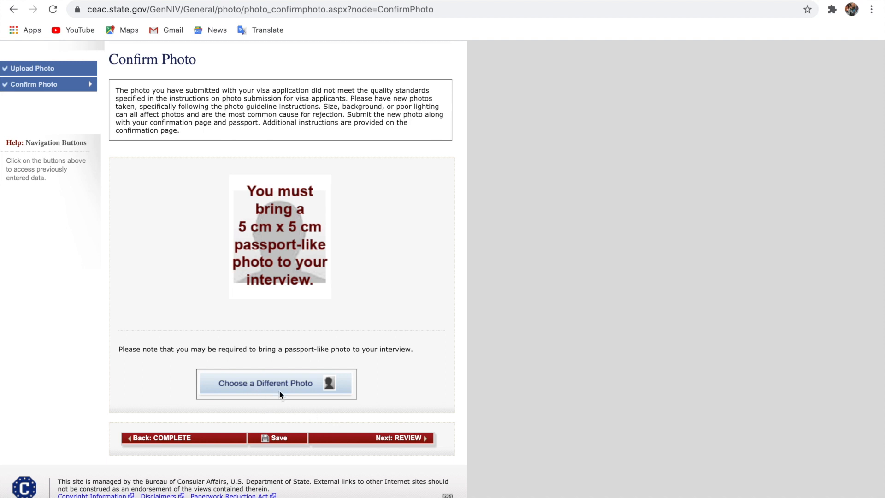
Start the application review and page through the travel, U.S. contact and family sections
{"action": "left_click", "coordinate": [397, 438]}
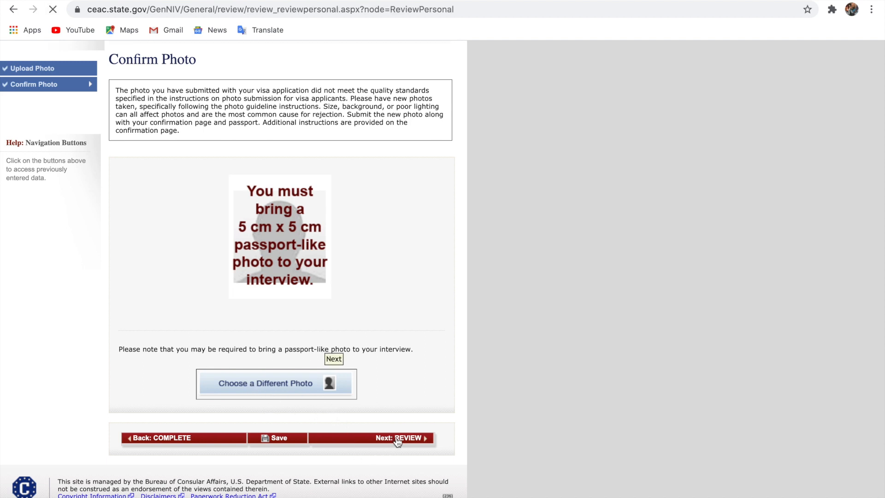
{"action": "scroll", "coordinate": [397, 442], "scroll_direction": "down", "scroll_amount": 8}
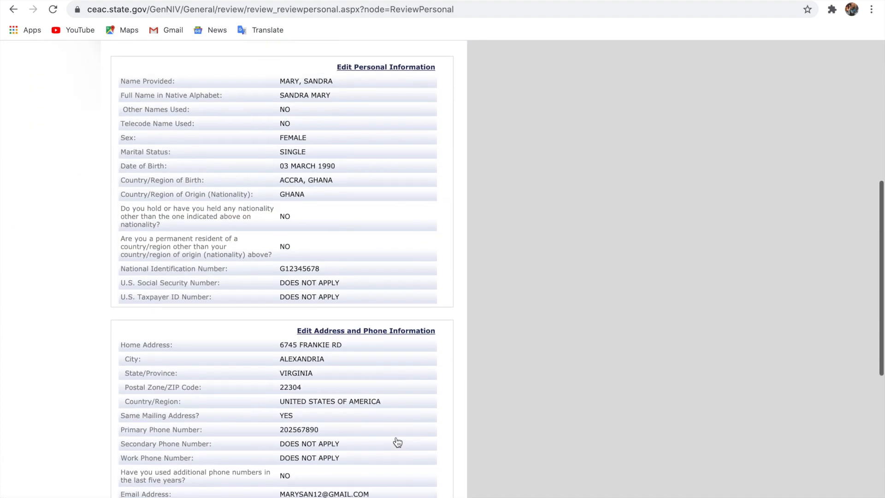
{"action": "scroll", "coordinate": [398, 442], "scroll_direction": "down", "scroll_amount": 8}
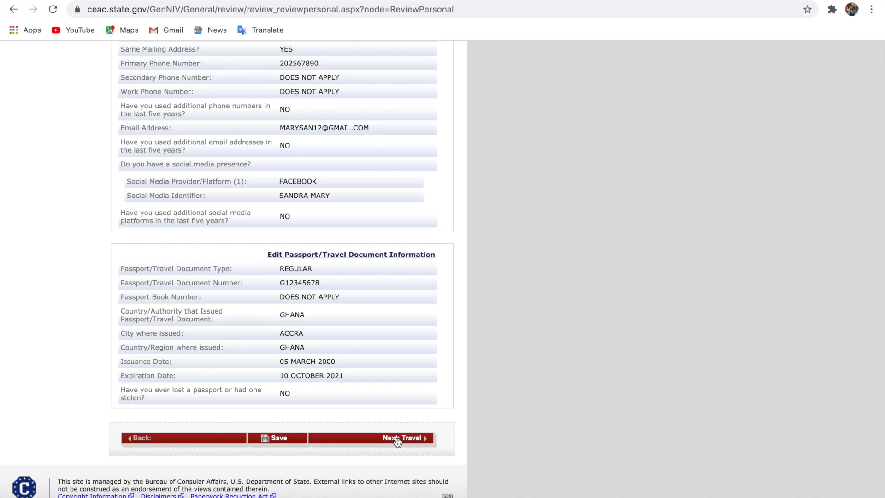
{"action": "left_click", "coordinate": [397, 438]}
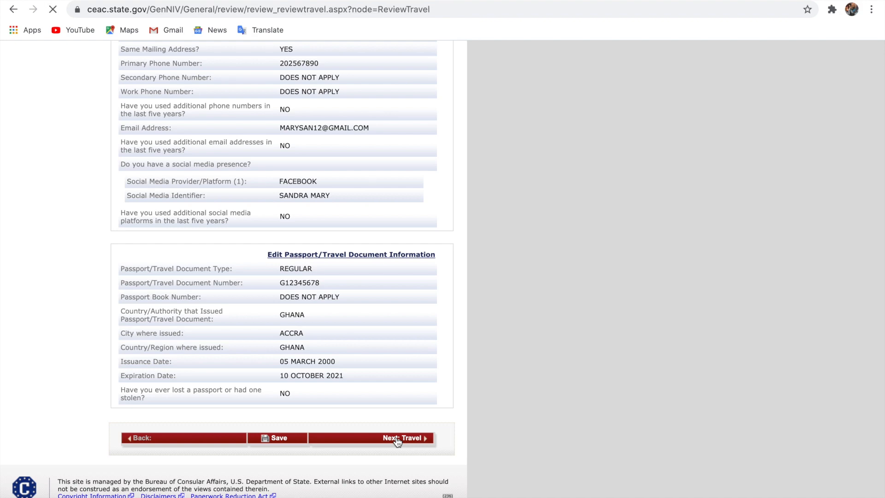
{"action": "scroll", "coordinate": [367, 326], "scroll_direction": "down", "scroll_amount": 2}
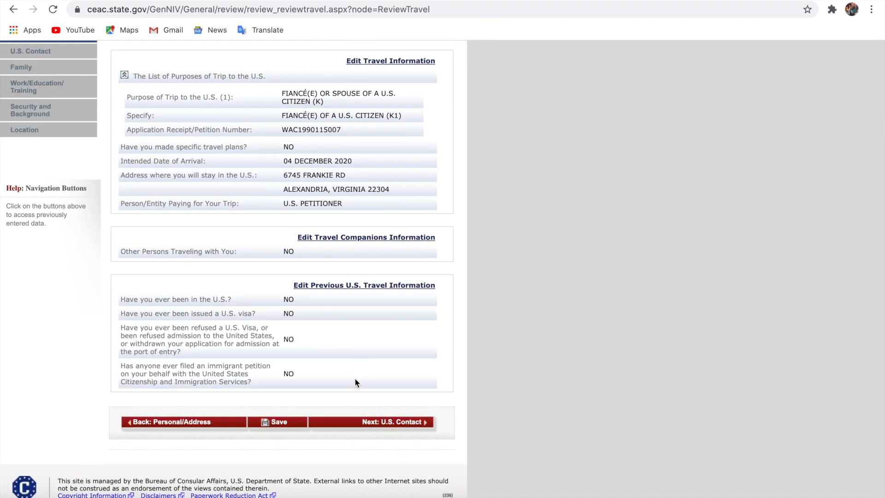
{"action": "left_click", "coordinate": [369, 426]}
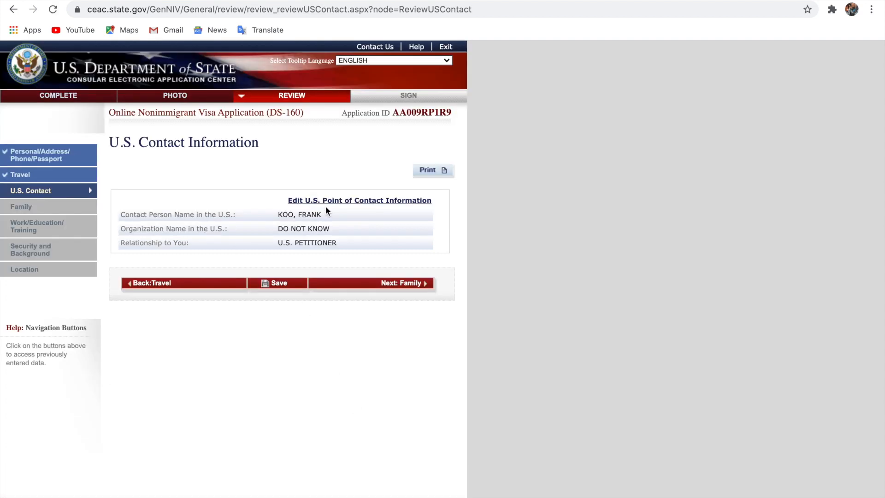
{"action": "left_click", "coordinate": [369, 285]}
{"action": "scroll", "coordinate": [368, 285], "scroll_direction": "down", "scroll_amount": 10}
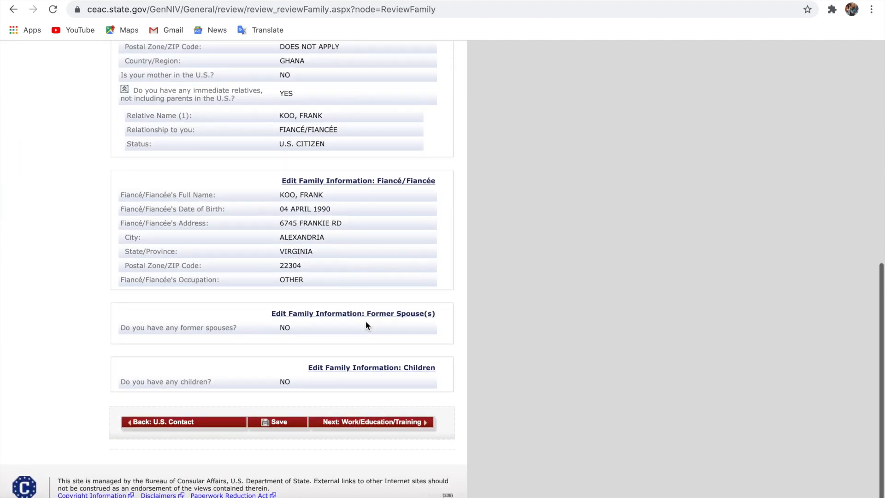
Continue past the Work/Education and Security and Background reviews to the Accra, Ghana location page
{"action": "left_click", "coordinate": [364, 424]}
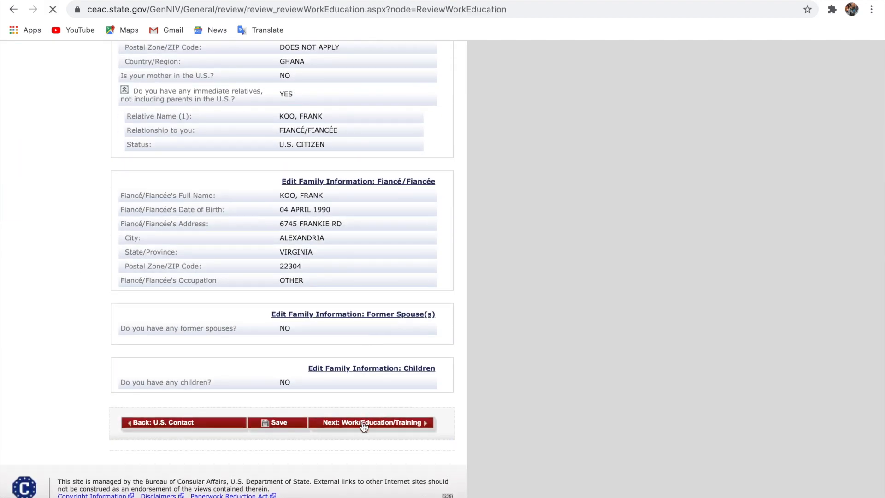
{"action": "scroll", "coordinate": [363, 427], "scroll_direction": "down", "scroll_amount": 10}
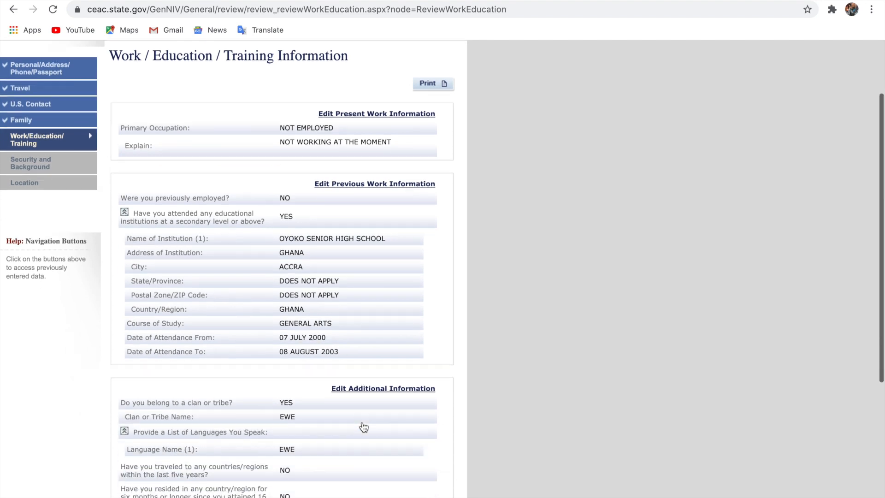
{"action": "left_click", "coordinate": [363, 425]}
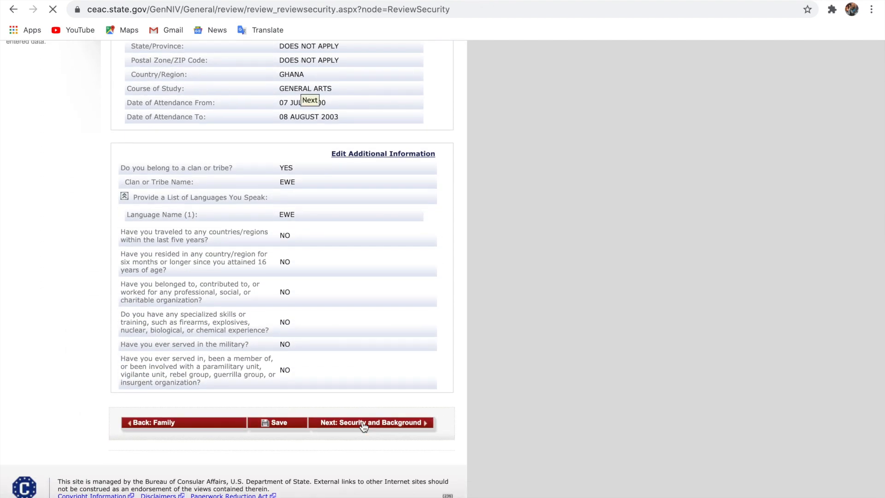
{"action": "scroll", "coordinate": [364, 421], "scroll_direction": "up", "scroll_amount": 5}
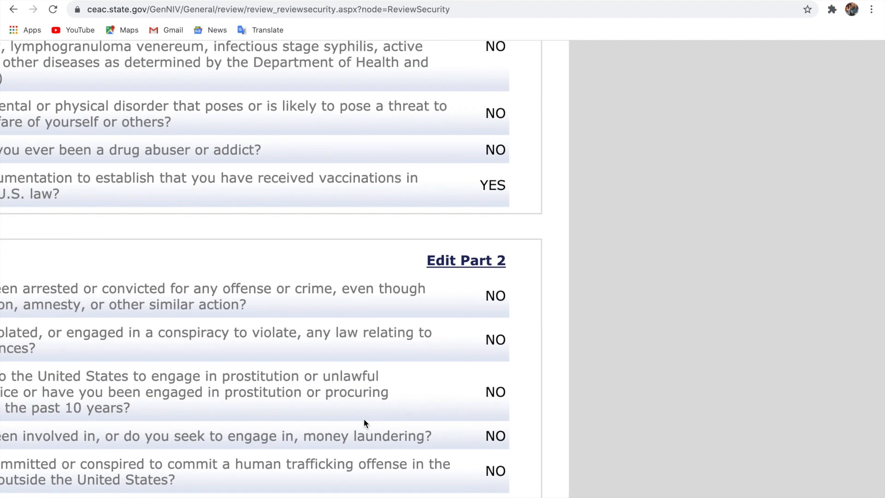
{"action": "scroll", "coordinate": [363, 421], "scroll_direction": "left", "scroll_amount": 5}
{"action": "scroll", "coordinate": [364, 418], "scroll_direction": "down", "scroll_amount": 5}
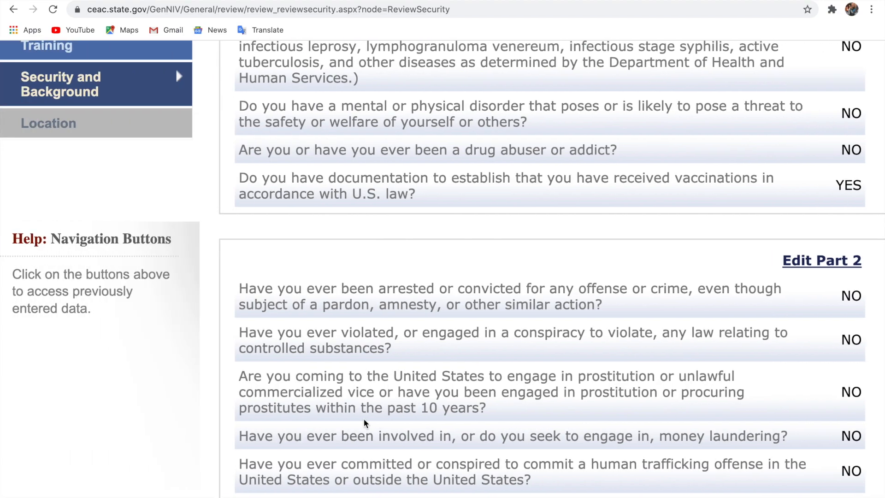
{"action": "scroll", "coordinate": [364, 418], "scroll_direction": "down", "scroll_amount": 10}
{"action": "scroll", "coordinate": [364, 419], "scroll_direction": "down", "scroll_amount": 20}
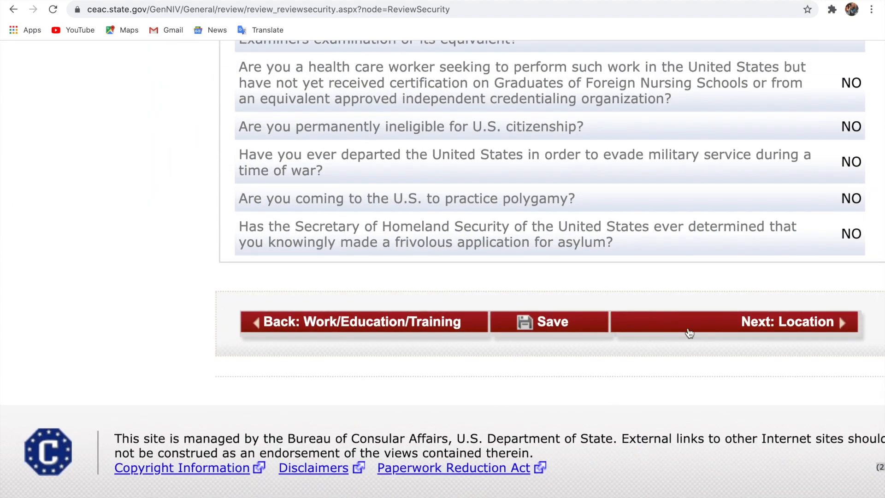
{"action": "left_click", "coordinate": [696, 325]}
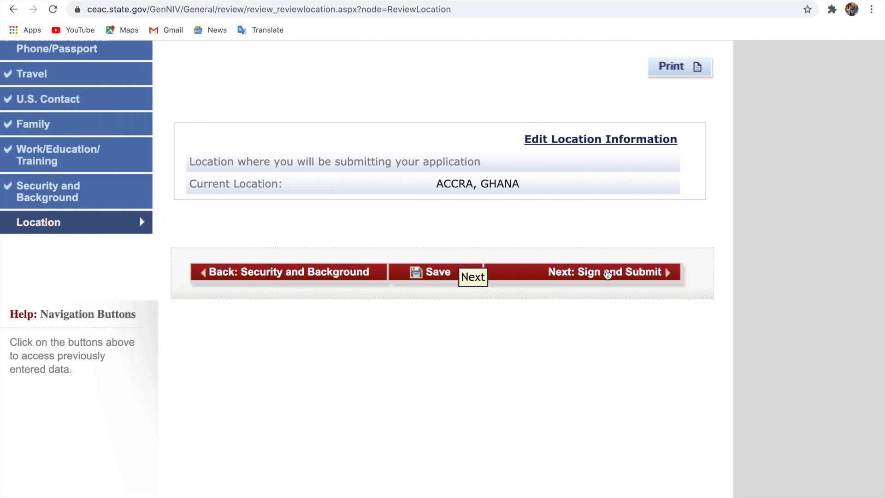
Go to the Sign and Submit page and certify receiving the FGM/C fact sheet
{"action": "left_click", "coordinate": [608, 275]}
{"action": "scroll", "coordinate": [203, 427], "scroll_direction": "up", "scroll_amount": 5}
{"action": "scroll", "coordinate": [203, 428], "scroll_direction": "left", "scroll_amount": 2}
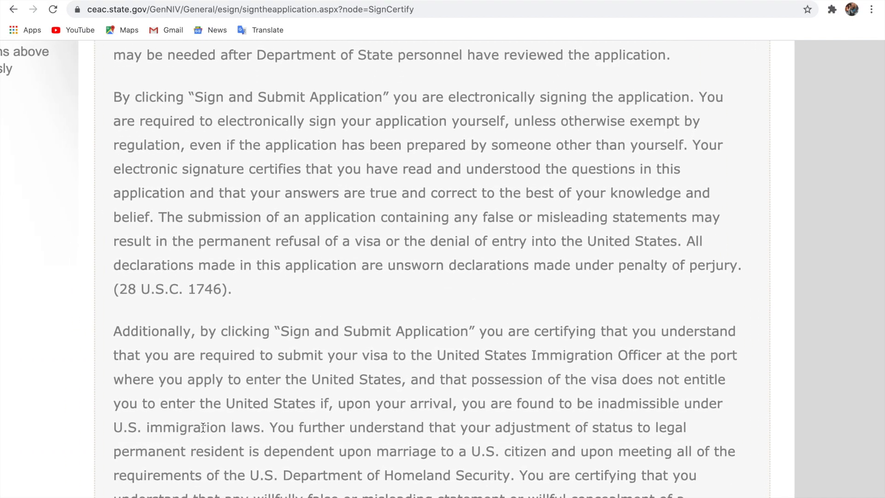
{"action": "scroll", "coordinate": [203, 428], "scroll_direction": "left", "scroll_amount": 2}
{"action": "scroll", "coordinate": [203, 428], "scroll_direction": "down", "scroll_amount": 10}
{"action": "scroll", "coordinate": [202, 429], "scroll_direction": "down", "scroll_amount": 20}
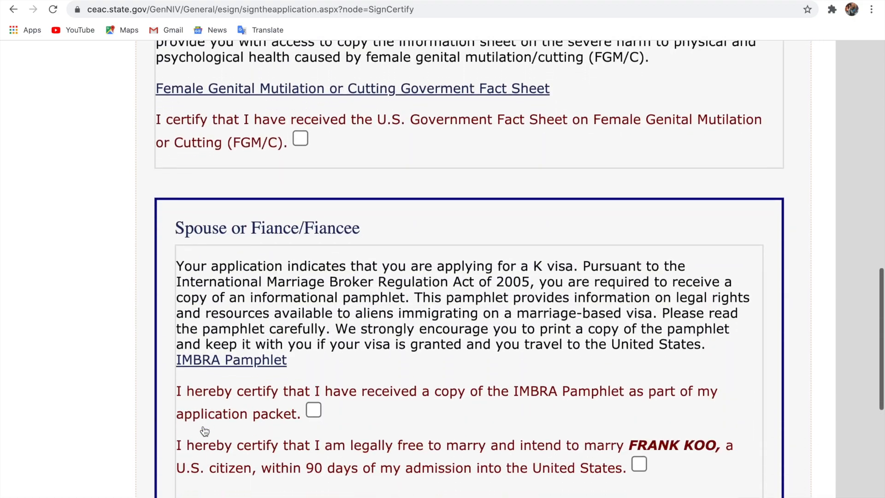
{"action": "scroll", "coordinate": [205, 431], "scroll_direction": "down", "scroll_amount": 1}
{"action": "left_click", "coordinate": [299, 129]}
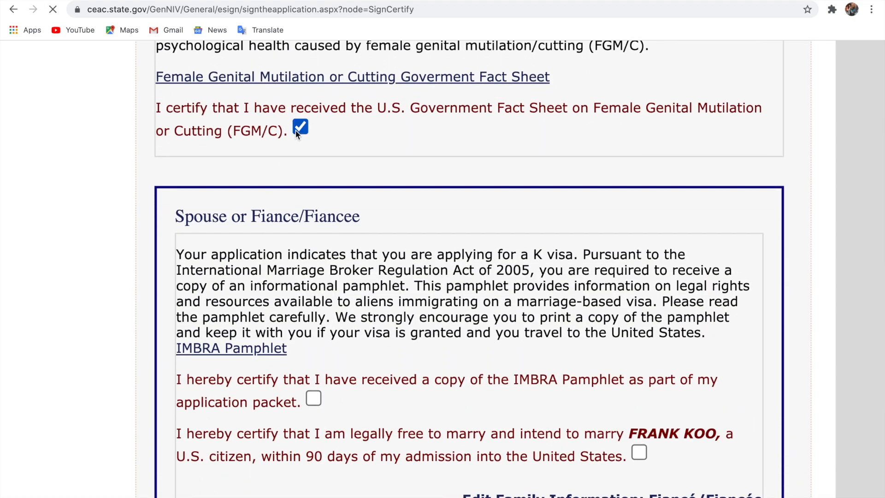
{"action": "key", "text": "super+0"}
Certify receipt of the IMBRA pamphlet
{"action": "scroll", "coordinate": [371, 254], "scroll_direction": "up", "scroll_amount": 5}
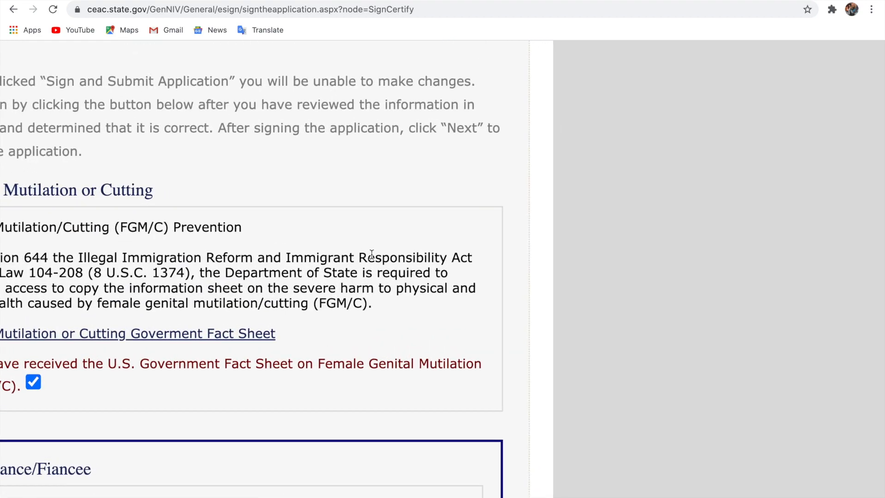
{"action": "scroll", "coordinate": [371, 255], "scroll_direction": "left", "scroll_amount": 7}
{"action": "scroll", "coordinate": [371, 254], "scroll_direction": "down", "scroll_amount": 4}
{"action": "scroll", "coordinate": [372, 254], "scroll_direction": "down", "scroll_amount": 4}
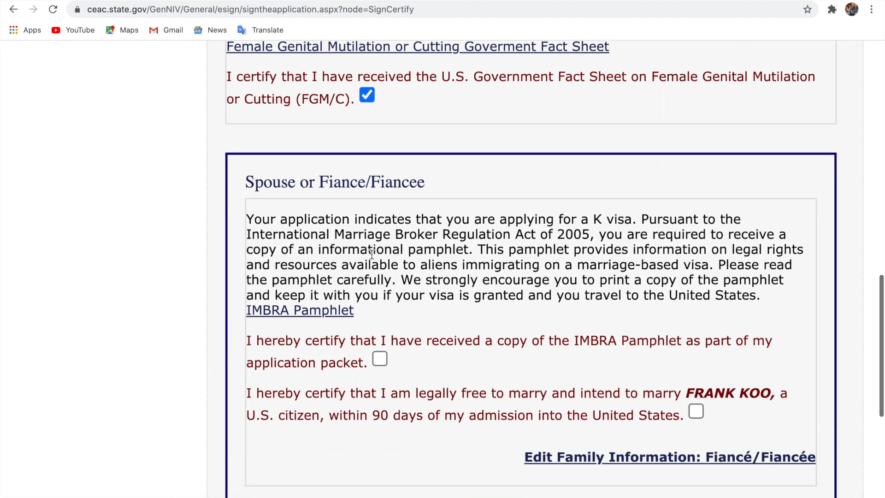
{"action": "left_click", "coordinate": [379, 308]}
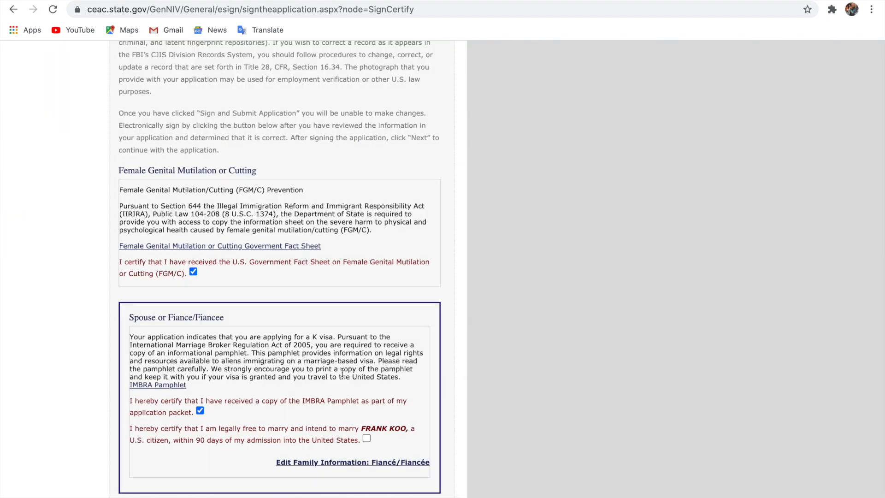
Certify being legally free to marry the fiancé within 90 days of admission
{"action": "scroll", "coordinate": [342, 372], "scroll_direction": "up", "scroll_amount": 5}
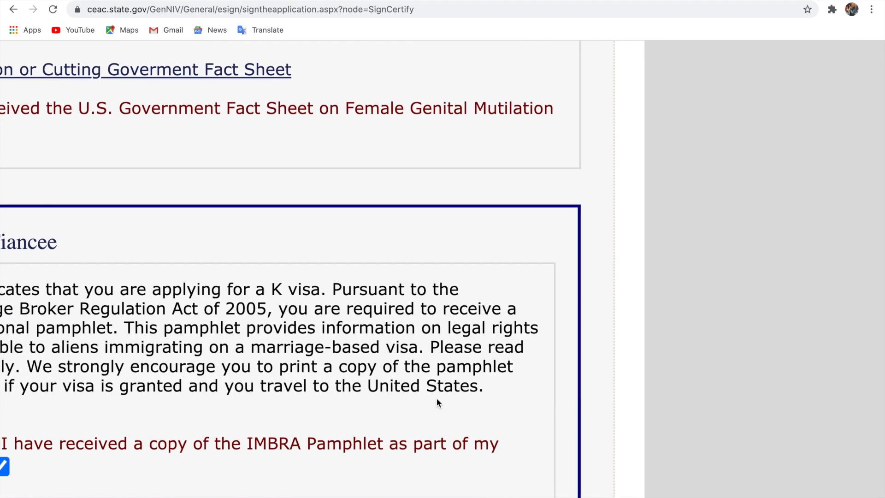
{"action": "scroll", "coordinate": [437, 400], "scroll_direction": "down", "scroll_amount": 6}
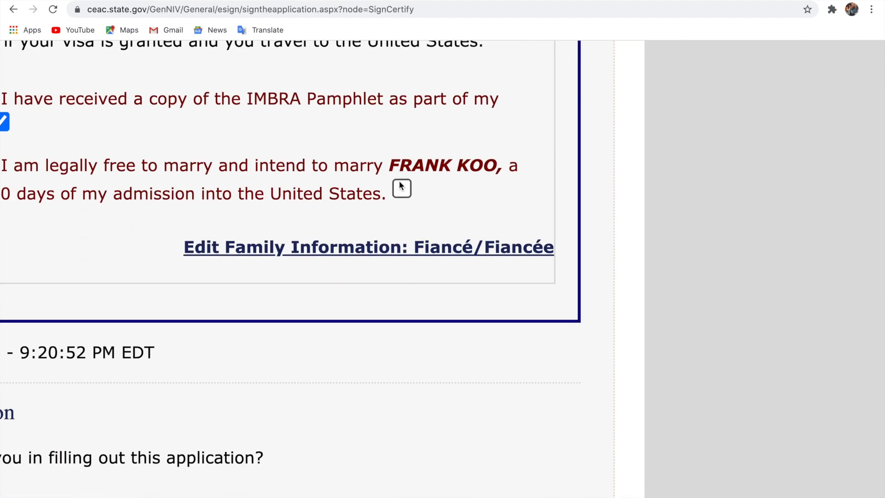
{"action": "left_click", "coordinate": [400, 185]}
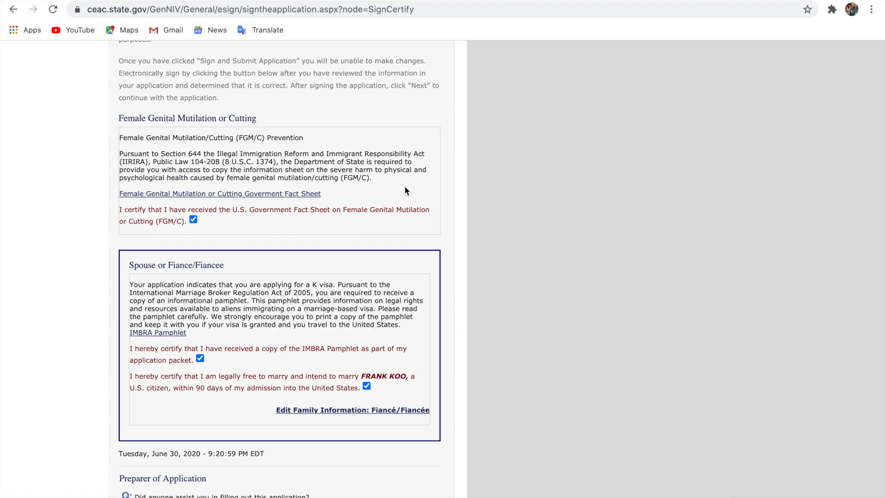
{"action": "scroll", "coordinate": [405, 185], "scroll_direction": "up", "scroll_amount": 5}
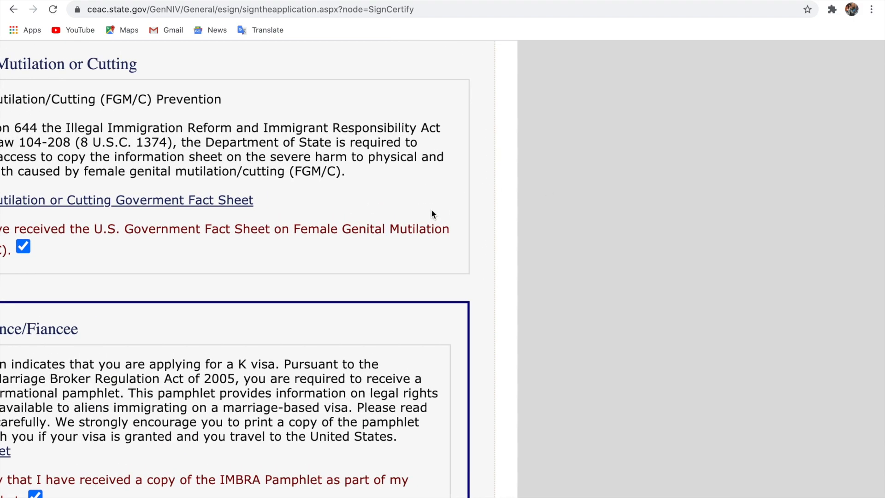
{"action": "scroll", "coordinate": [432, 212], "scroll_direction": "down", "scroll_amount": 5}
{"action": "scroll", "coordinate": [432, 212], "scroll_direction": "down", "scroll_amount": 5}
{"action": "scroll", "coordinate": [432, 212], "scroll_direction": "down", "scroll_amount": 5}
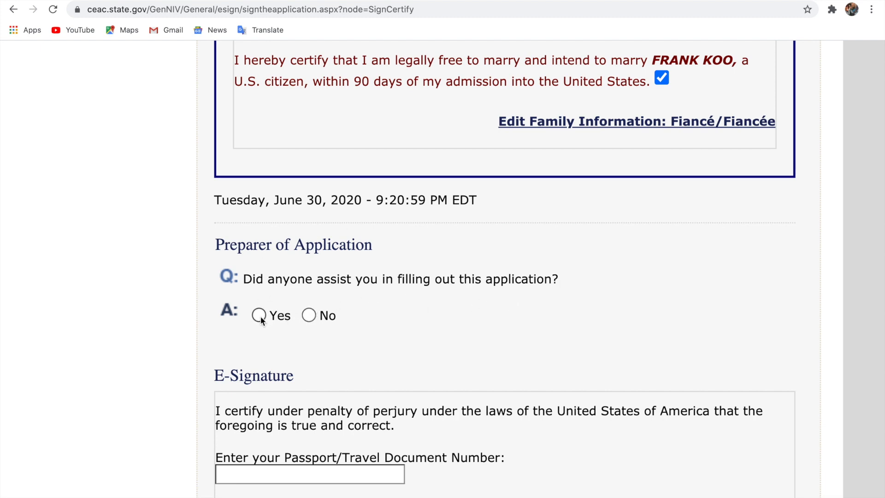
Answer No to preparer assistance and enter the applicant's passport number
{"action": "left_click", "coordinate": [310, 316]}
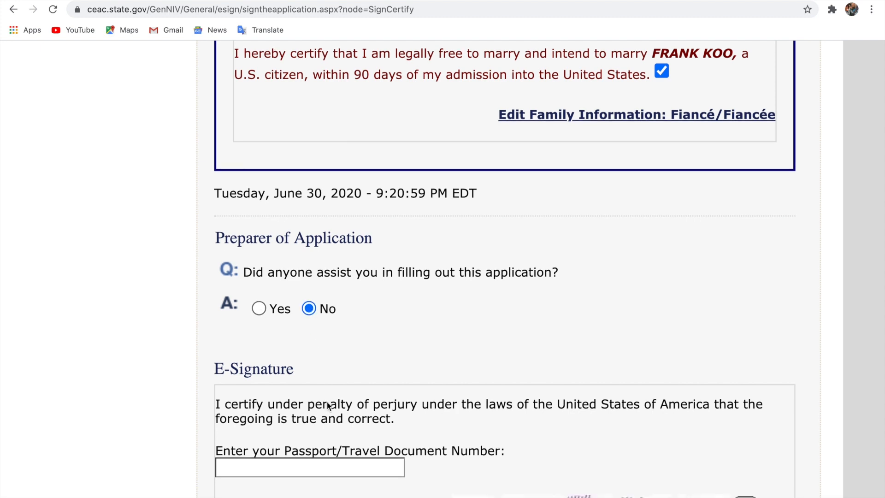
{"action": "scroll", "coordinate": [327, 402], "scroll_direction": "down", "scroll_amount": 1}
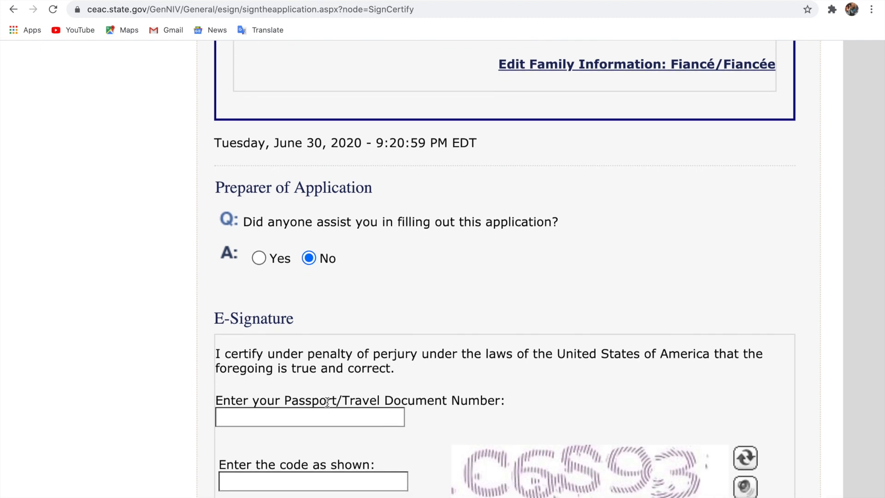
{"action": "left_click", "coordinate": [326, 412]}
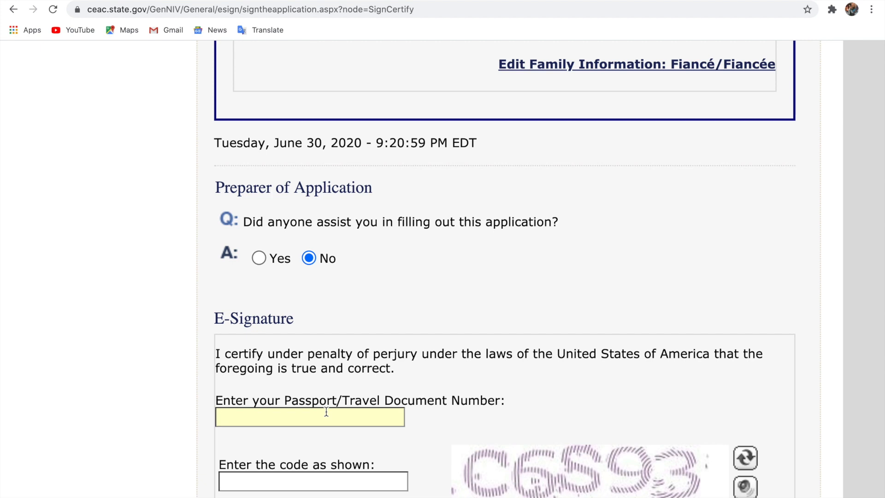
{"action": "type", "text": "G123456"}
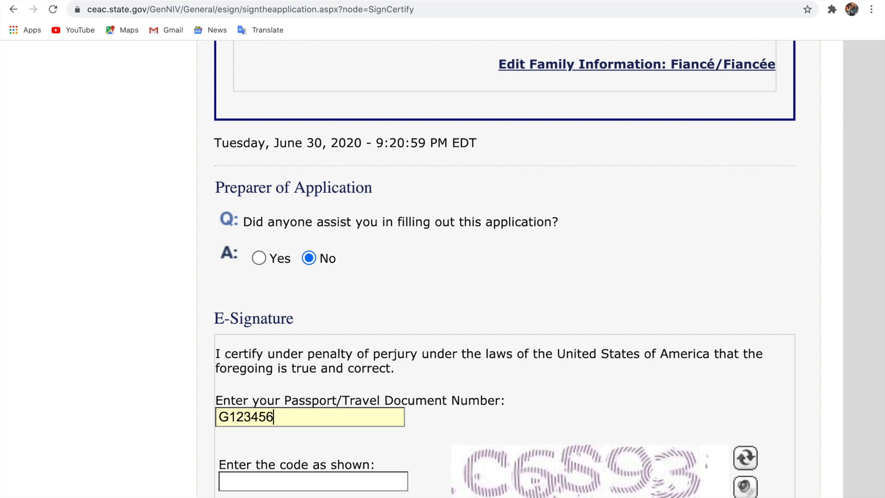
{"action": "type", "text": "78"}
Enter the displayed captcha verification code in the e-signature section
{"action": "scroll", "coordinate": [332, 398], "scroll_direction": "down", "scroll_amount": 1}
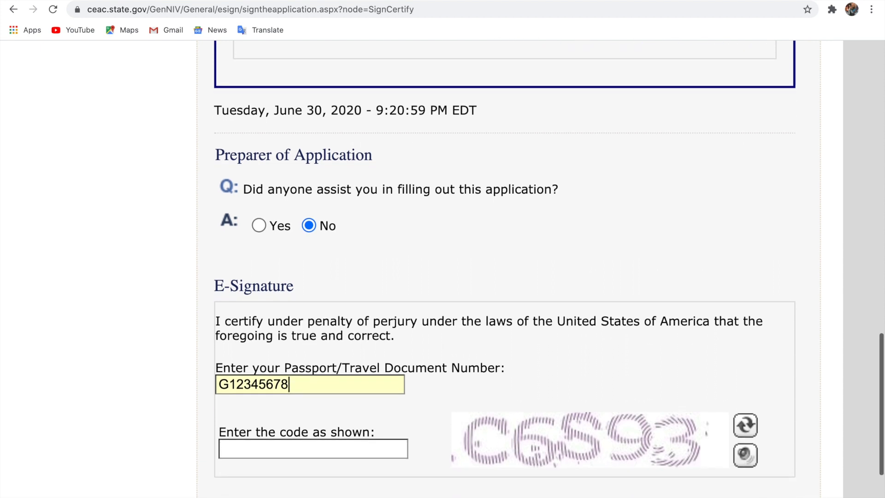
{"action": "left_click", "coordinate": [312, 453]}
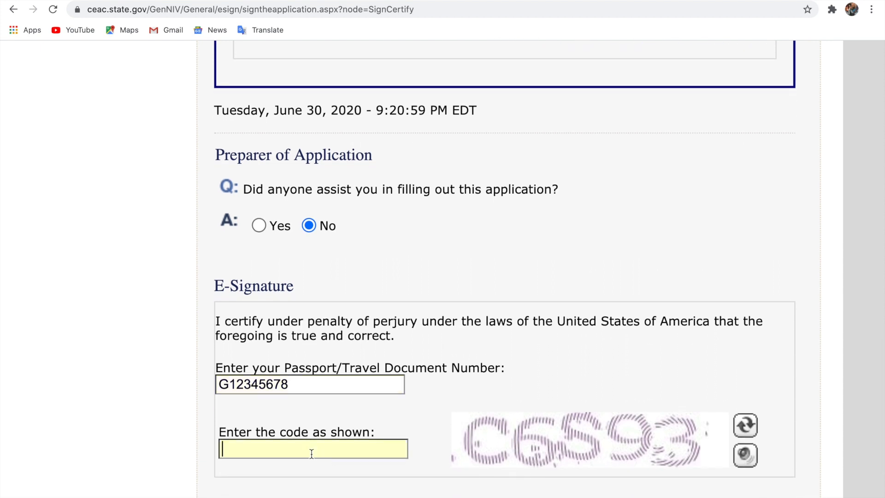
{"action": "type", "text": "C6S93"}
{"action": "scroll", "coordinate": [445, 458], "scroll_direction": "down", "scroll_amount": 3}
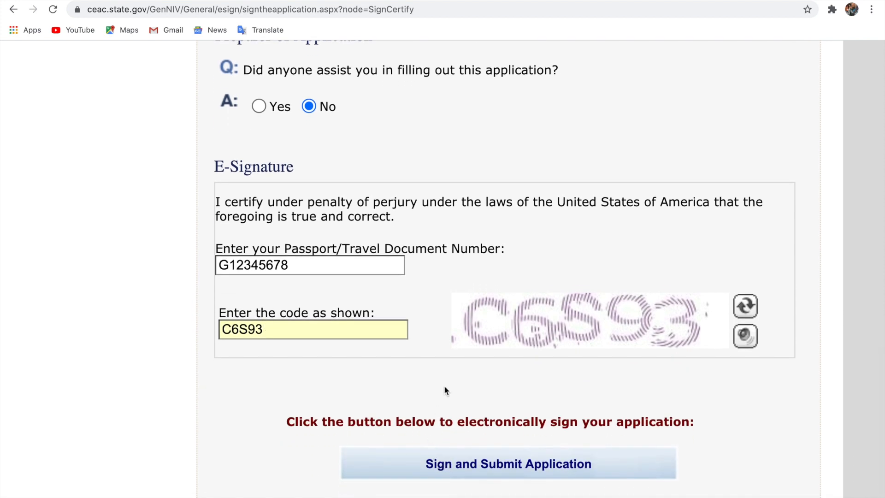
{"action": "scroll", "coordinate": [445, 387], "scroll_direction": "down", "scroll_amount": 1}
{"action": "scroll", "coordinate": [480, 369], "scroll_direction": "down", "scroll_amount": 2}
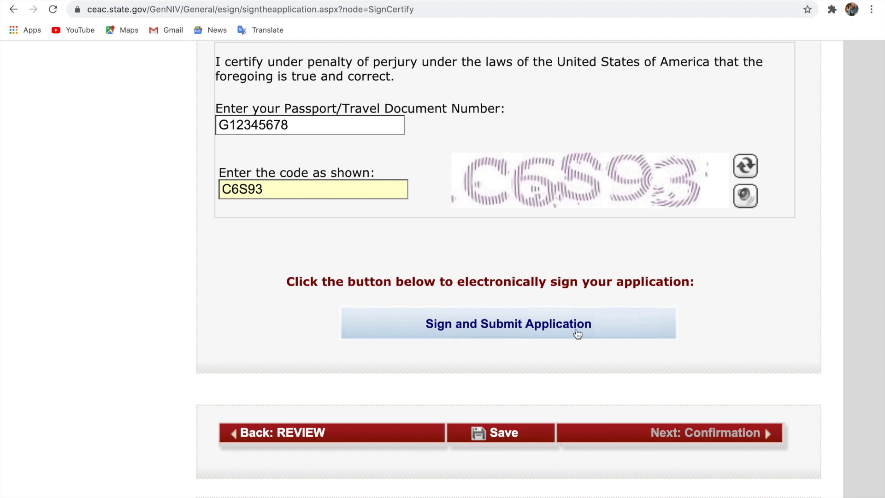
Sign and submit the DS-160, then zoom in to read the no-further-changes success message
{"action": "left_click", "coordinate": [578, 333]}
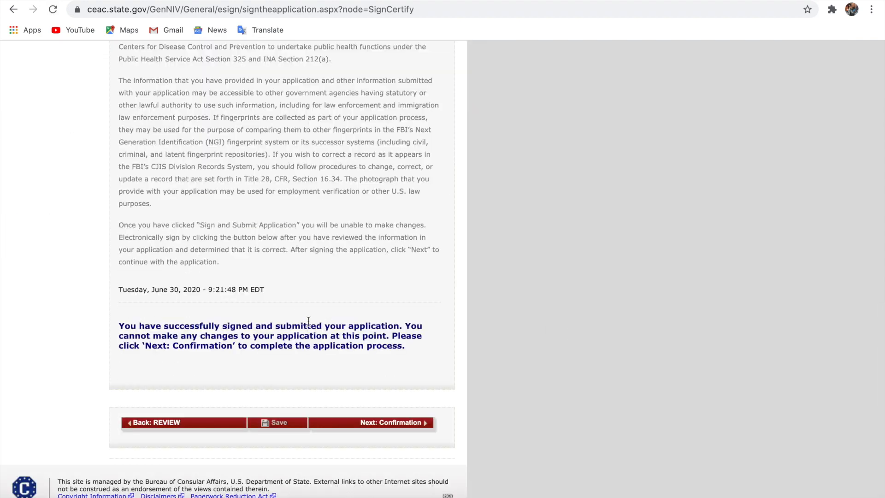
{"action": "scroll", "coordinate": [248, 332], "scroll_direction": "up", "scroll_amount": 9}
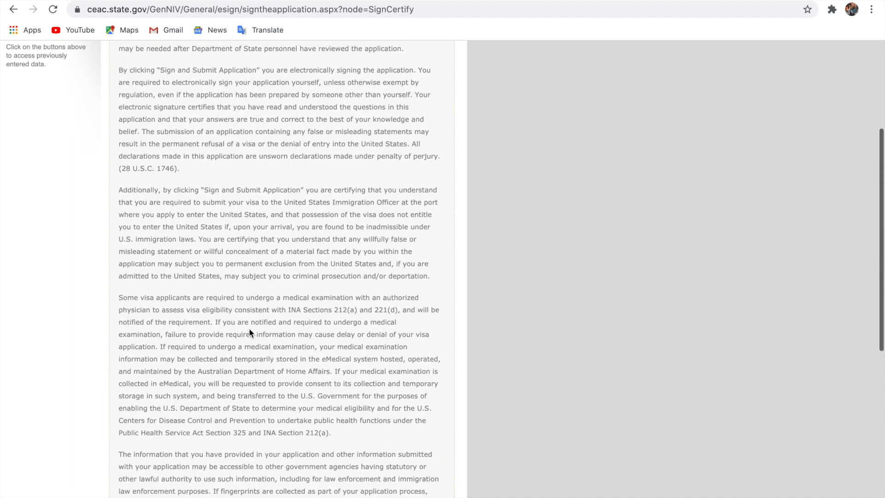
{"action": "key", "text": "super+equal"}
{"action": "key", "text": "super+equal"}
{"action": "key", "text": "super+equal"}
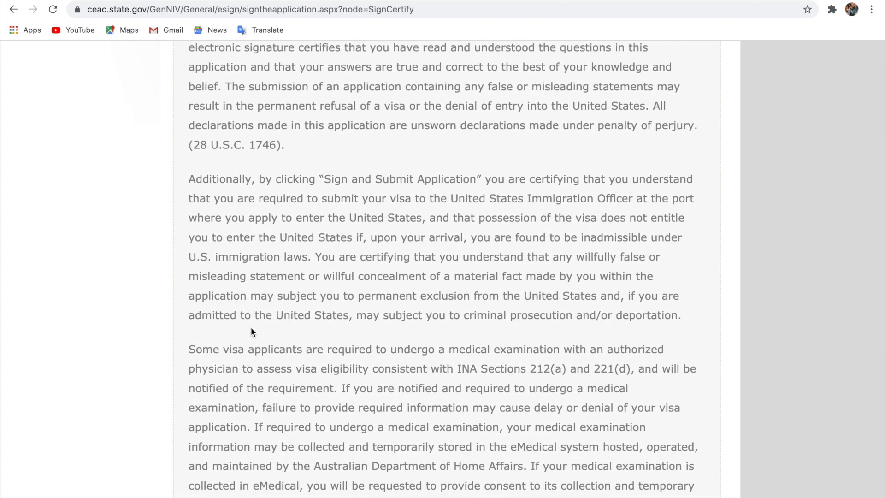
{"action": "scroll", "coordinate": [250, 330], "scroll_direction": "down", "scroll_amount": 10}
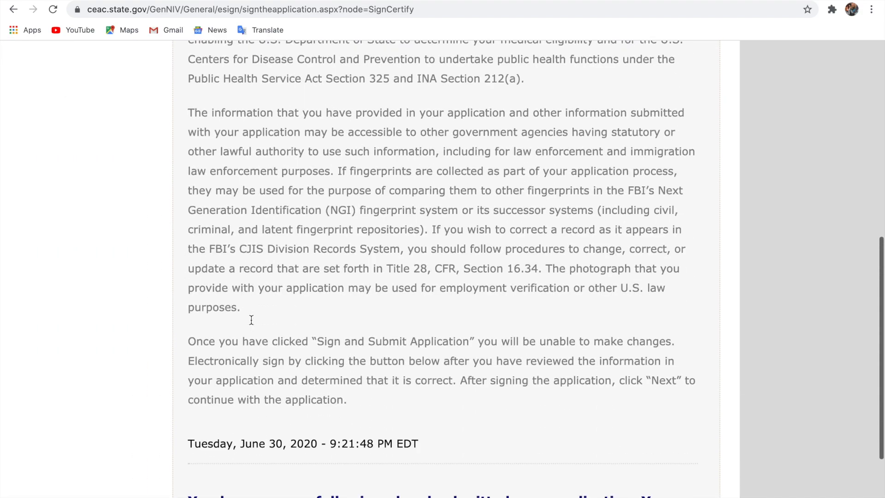
{"action": "scroll", "coordinate": [251, 322], "scroll_direction": "down", "scroll_amount": 2}
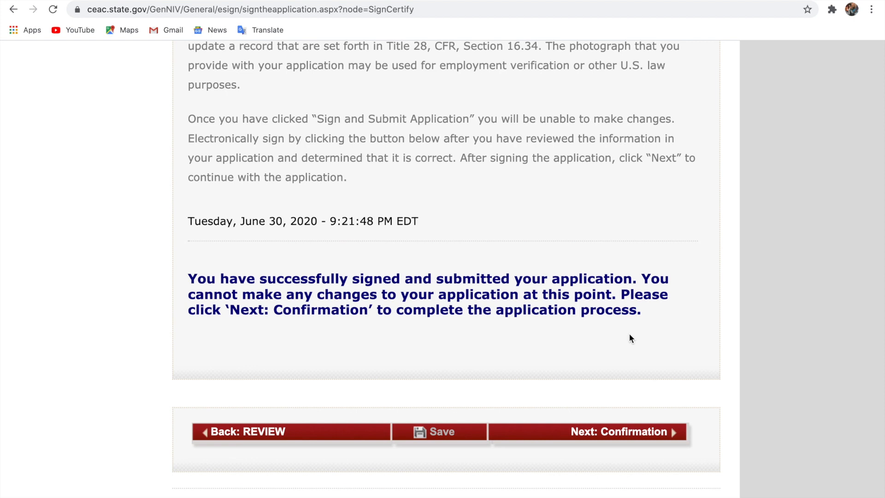
{"action": "scroll", "coordinate": [630, 338], "scroll_direction": "up", "scroll_amount": 1}
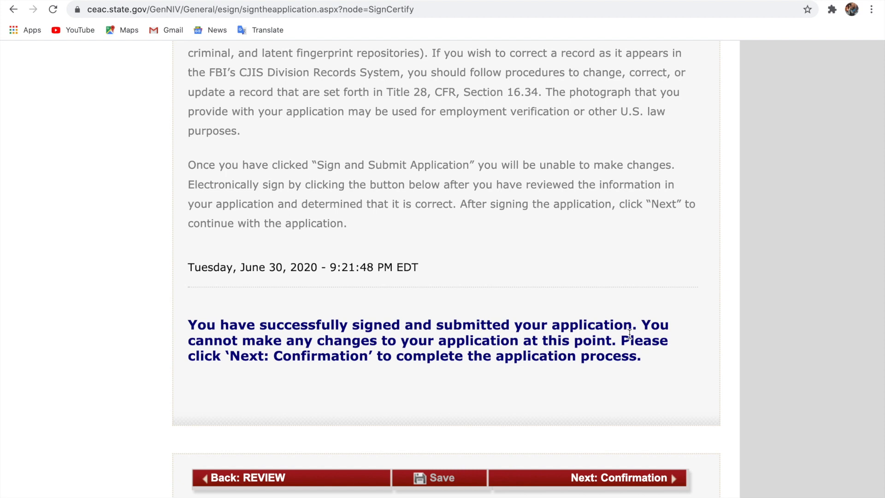
Open the Confirmation page and review applicant details, barcode, confirmation number and U.S. Embassy Accra
{"action": "left_click", "coordinate": [606, 480]}
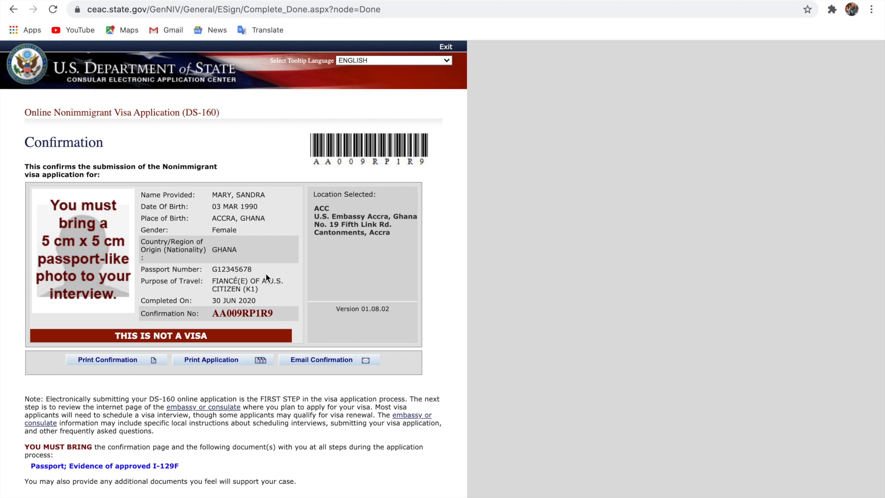
{"action": "scroll", "coordinate": [266, 275], "scroll_direction": "down", "scroll_amount": 1}
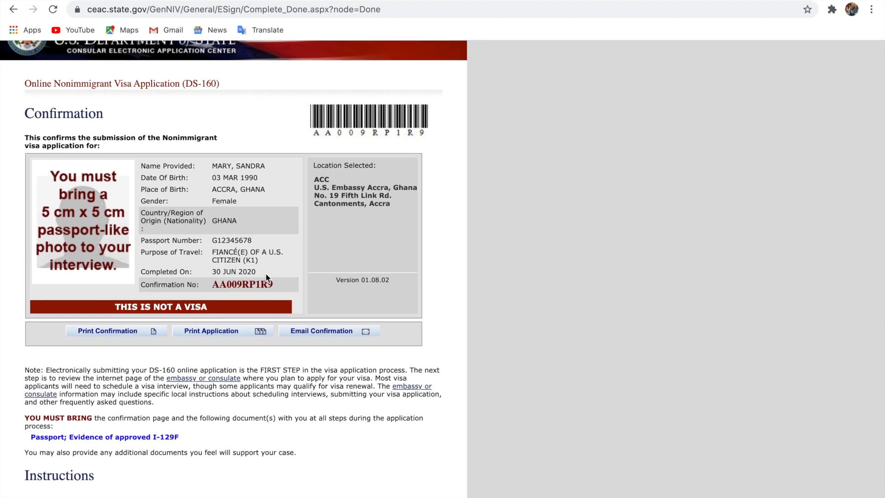
{"action": "scroll", "coordinate": [266, 275], "scroll_direction": "up", "scroll_amount": 5}
{"action": "scroll", "coordinate": [266, 276], "scroll_direction": "left", "scroll_amount": 4}
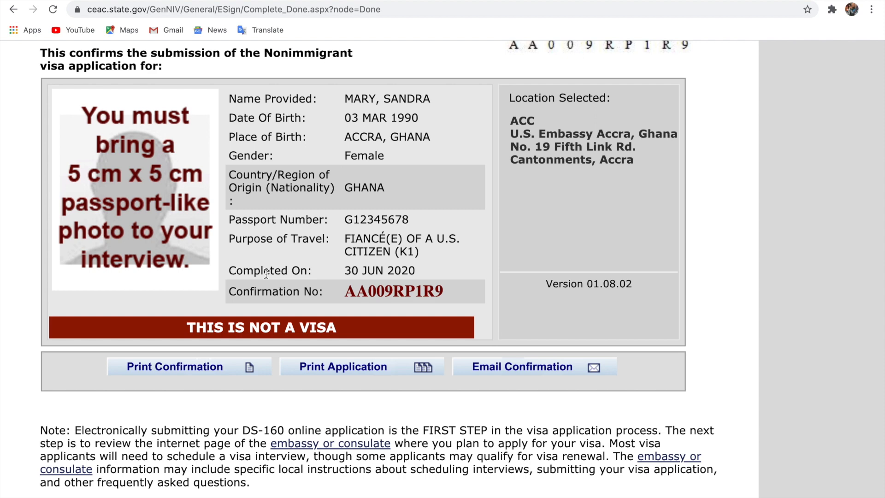
{"action": "scroll", "coordinate": [266, 274], "scroll_direction": "up", "scroll_amount": 1}
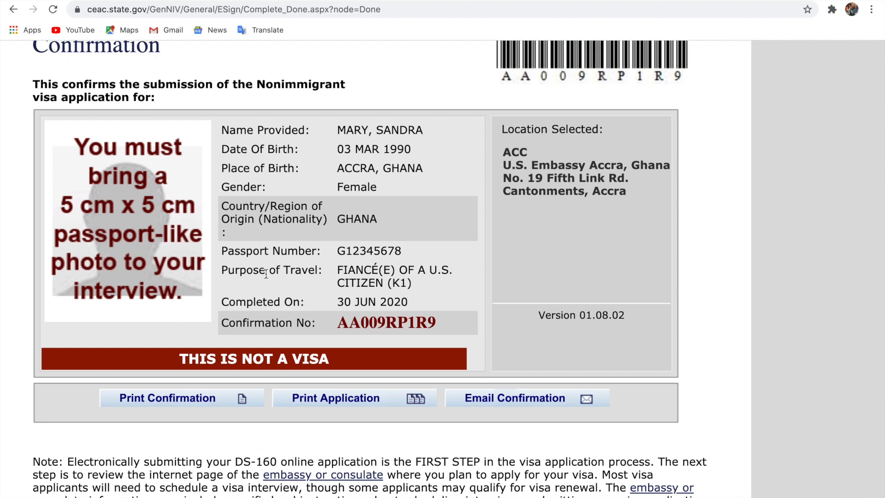